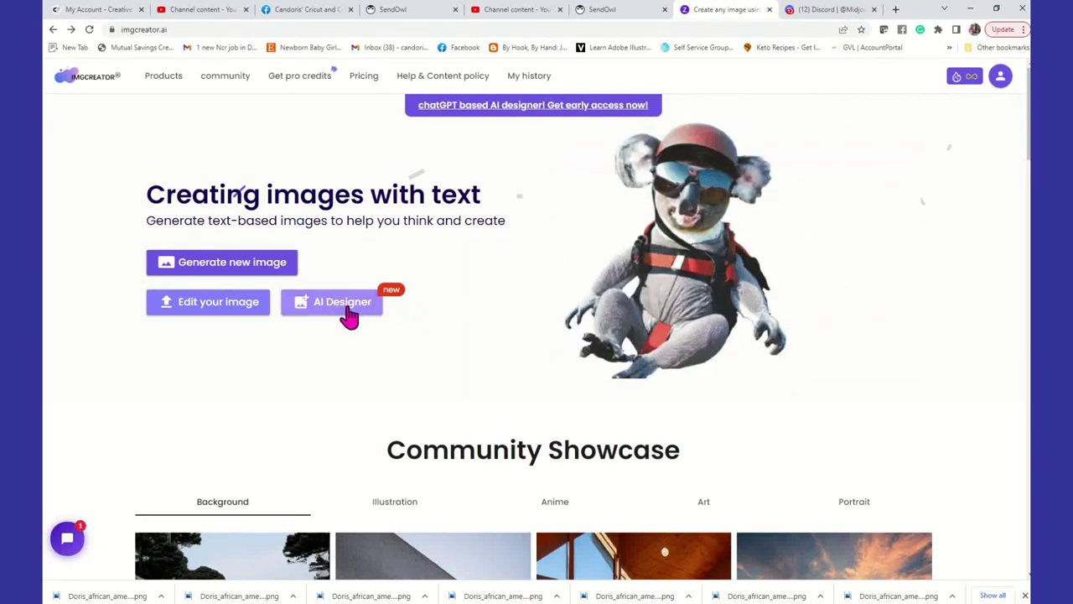
Create a design in AI Designer by generating a landscape, Design-style image from "a romantic bedroom scene, decorated for valentine's day"
{"action": "left_click", "coordinate": [346, 312]}
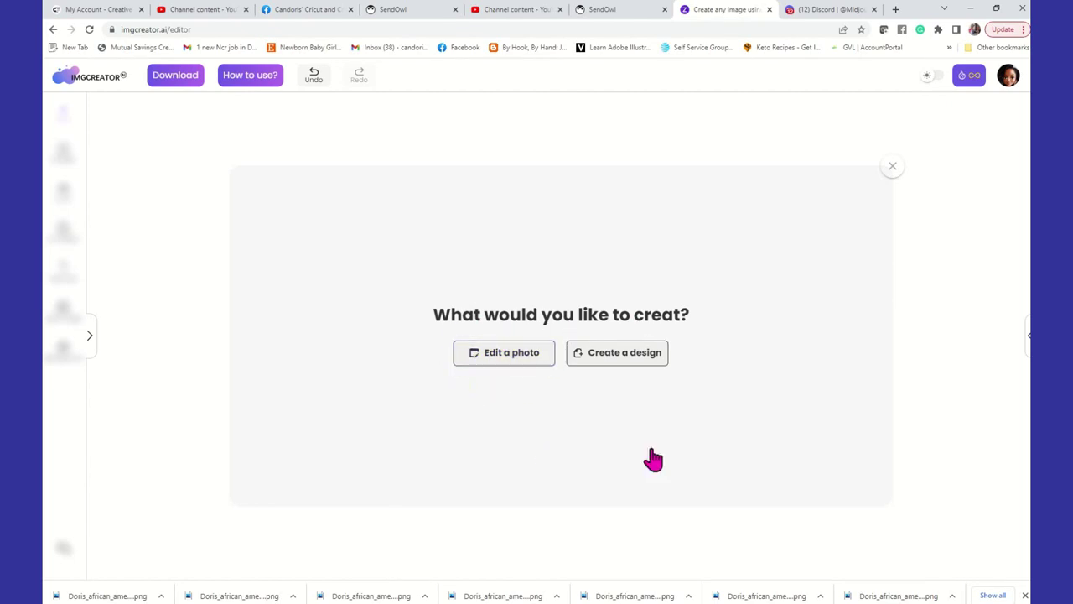
{"action": "left_click", "coordinate": [639, 364]}
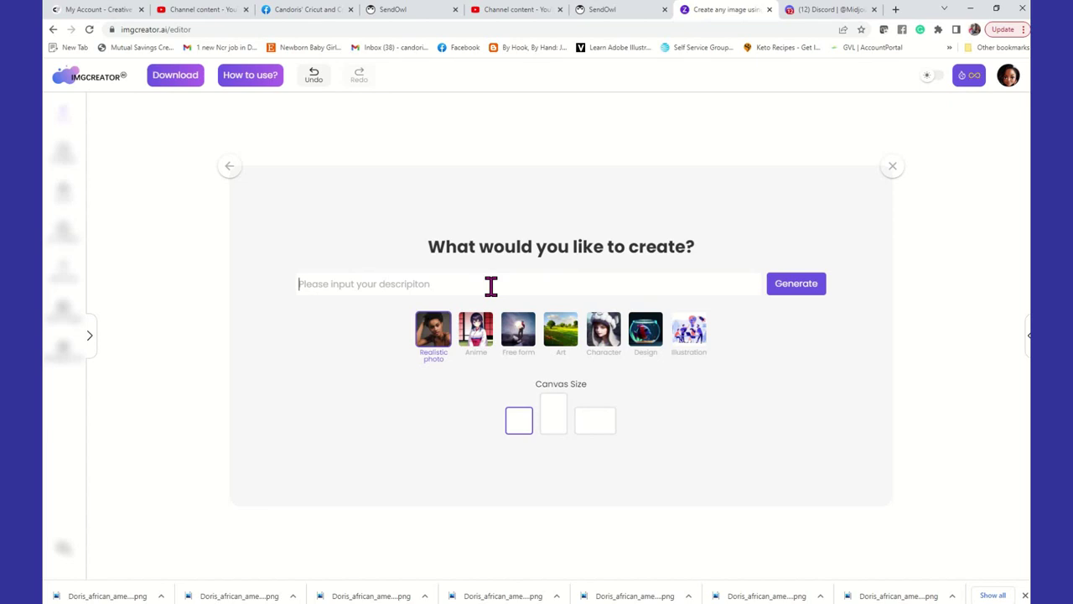
{"action": "type", "text": "a romantic bedroom scene, decorated for valentine's day"}
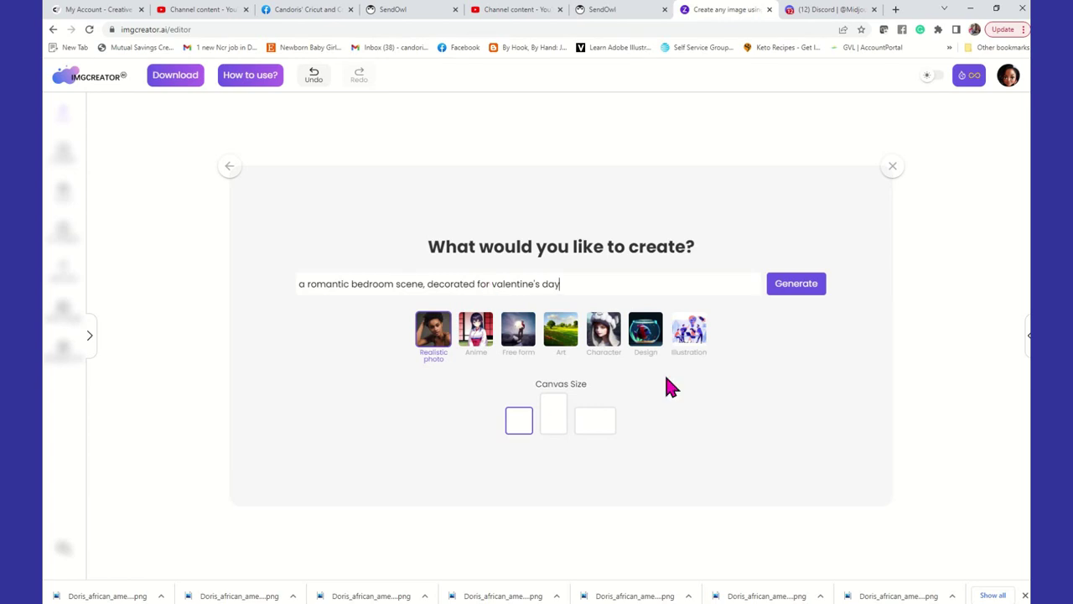
{"action": "left_click", "coordinate": [649, 344]}
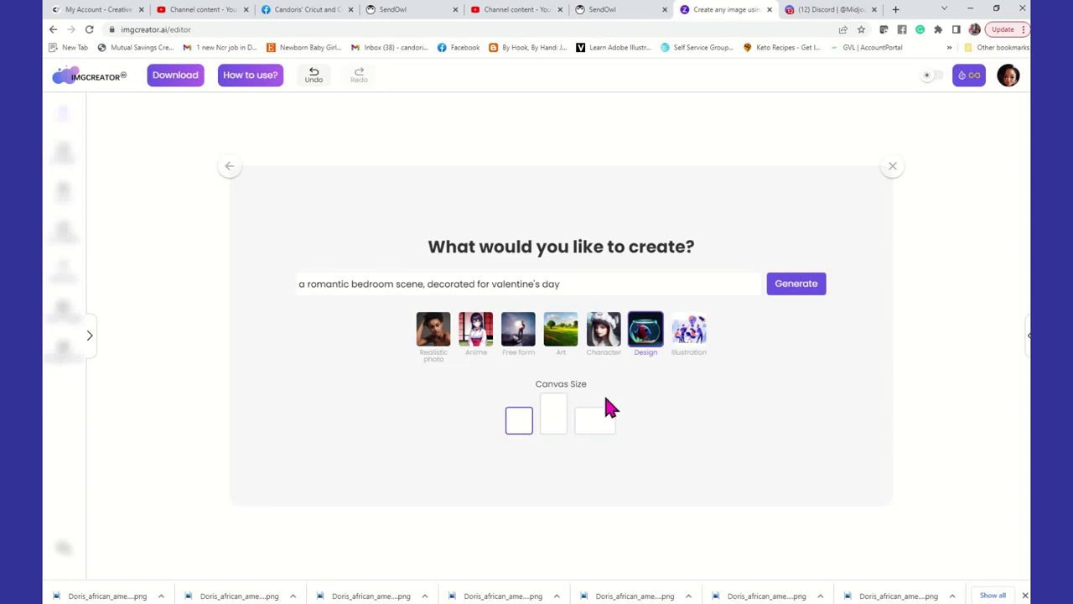
{"action": "left_click", "coordinate": [601, 427]}
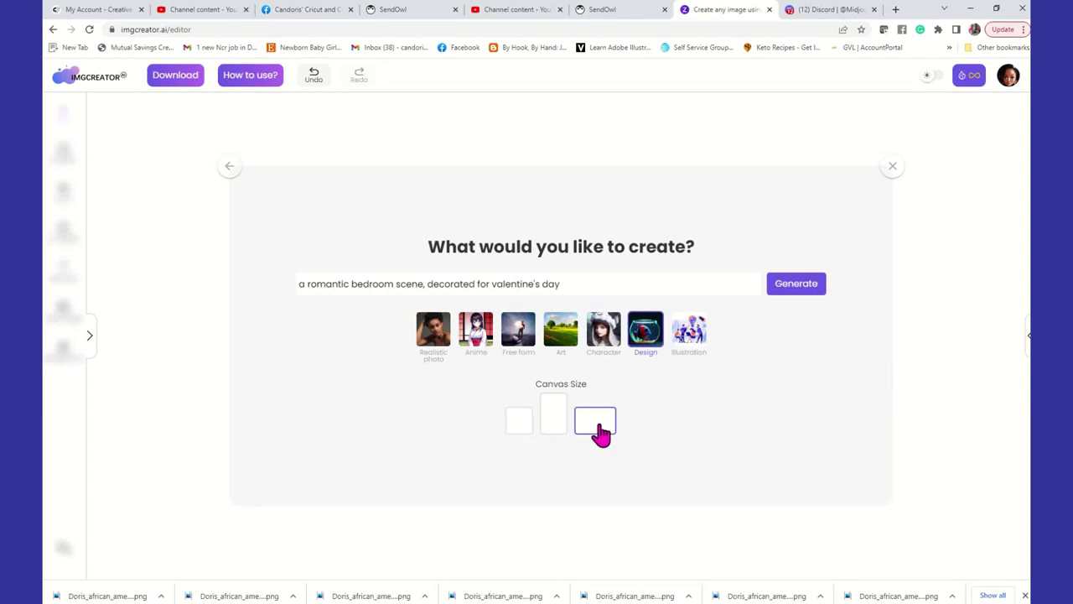
{"action": "left_click", "coordinate": [816, 291]}
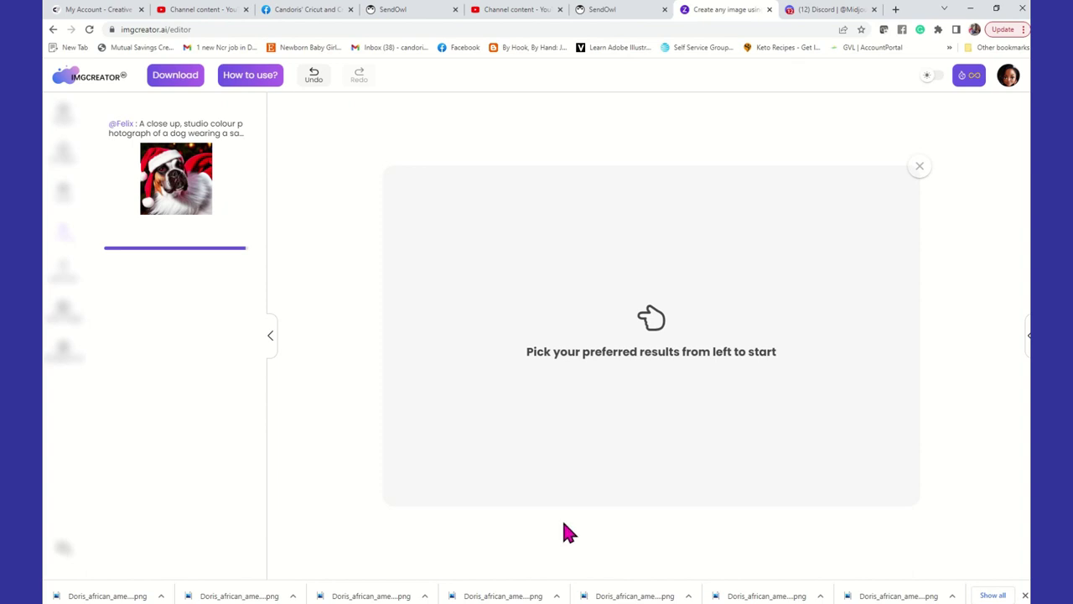
Compare the generated bedroom images and add the darker first one to the canvas
{"action": "left_click", "coordinate": [1024, 595]}
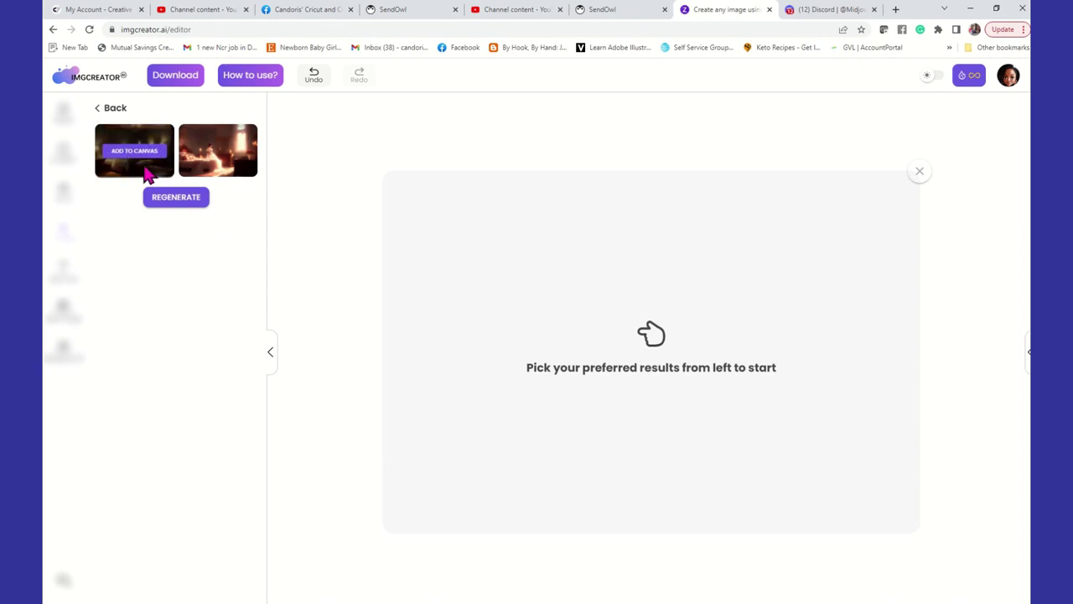
{"action": "mouse_move", "coordinate": [160, 149]}
{"action": "mouse_move", "coordinate": [214, 154]}
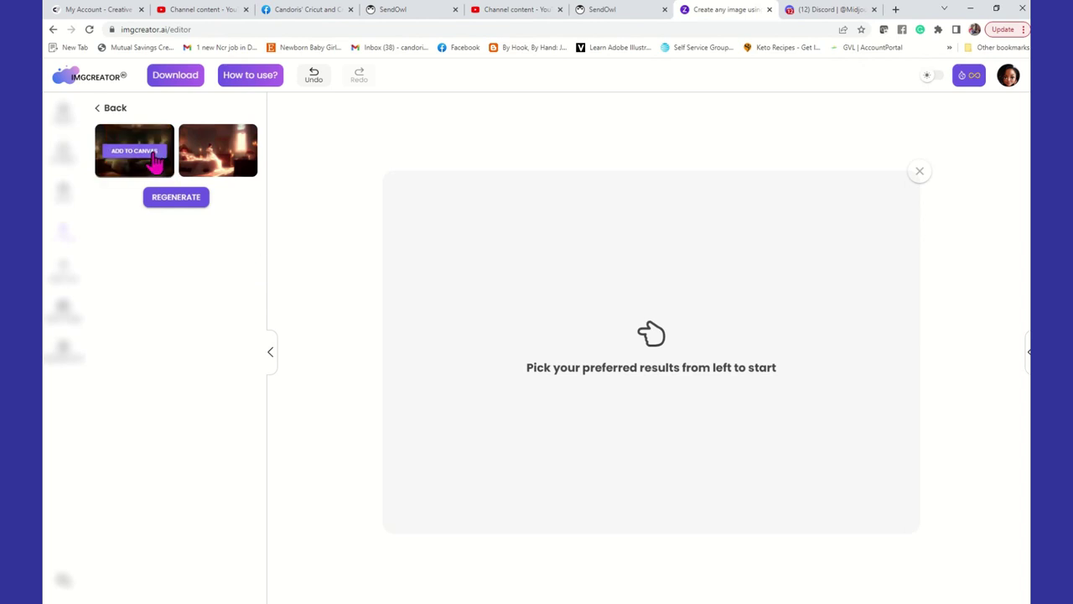
{"action": "left_click", "coordinate": [154, 159]}
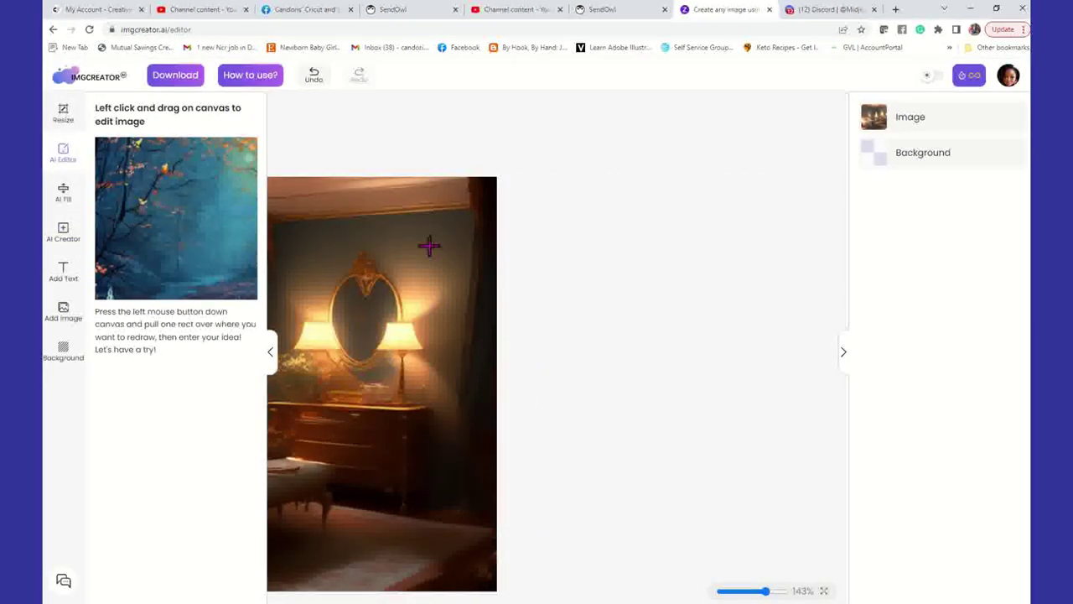
Shift the bedroom image on the canvas and try a 1080 × 1920 canvas size
{"action": "left_click", "coordinate": [62, 115]}
{"action": "left_click_drag", "start_coordinate": [342, 215], "coordinate": [455, 196]}
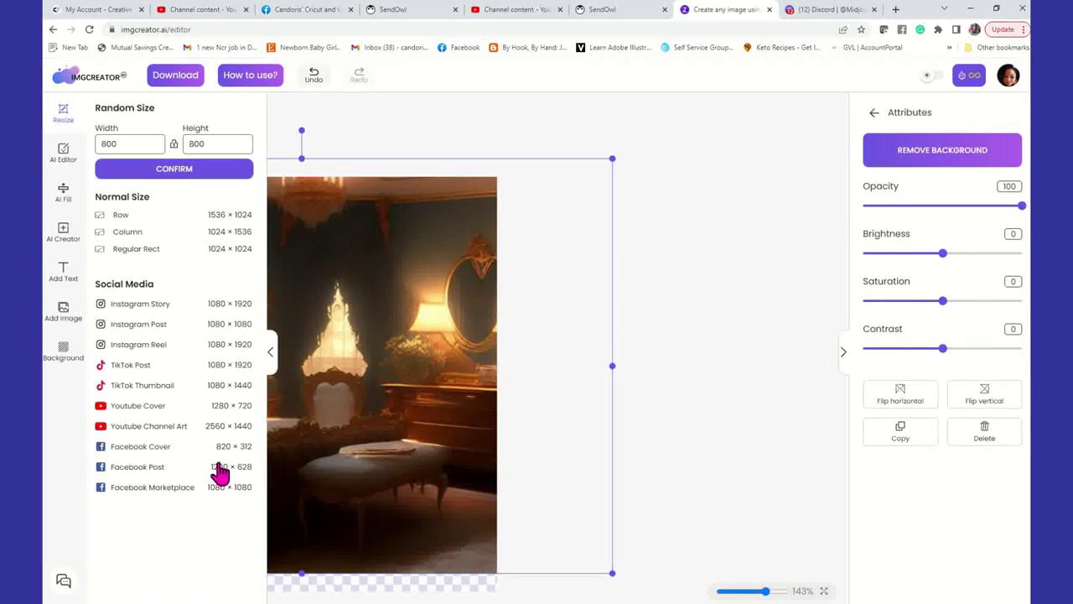
{"action": "left_click", "coordinate": [232, 375]}
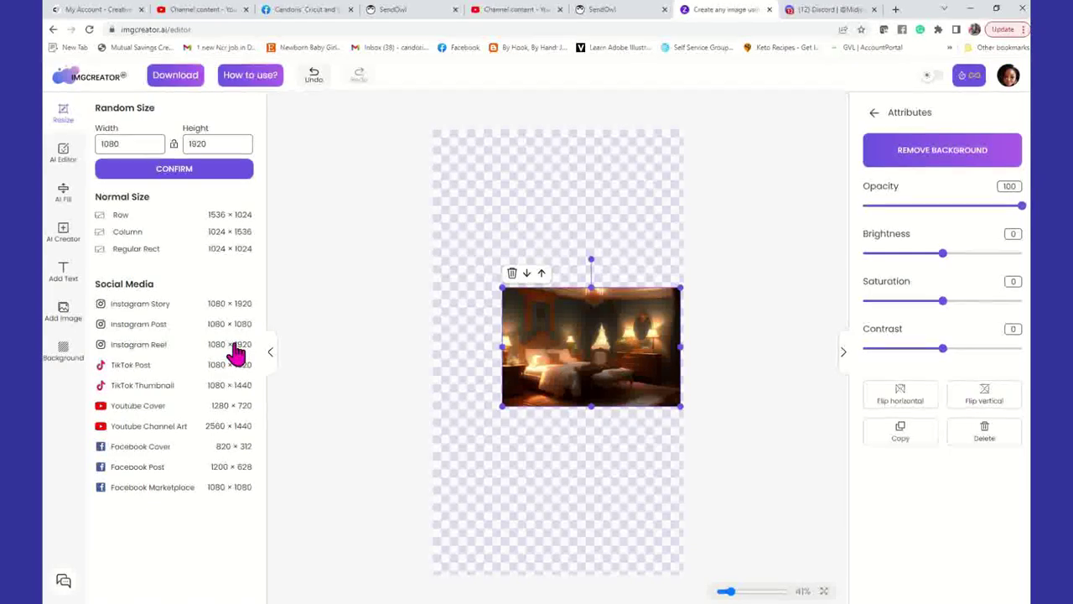
Try the 1024 × 1024 Regular Rect canvas size and move the bedroom image to the canvas's upper-left corner
{"action": "left_click", "coordinate": [224, 253]}
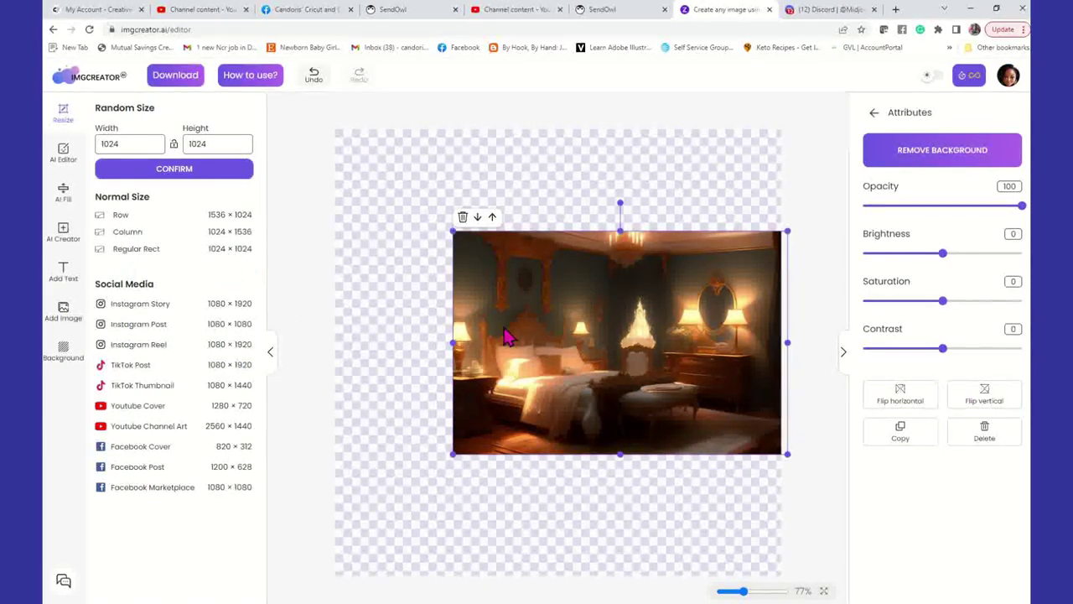
{"action": "left_click_drag", "start_coordinate": [604, 324], "coordinate": [483, 222]}
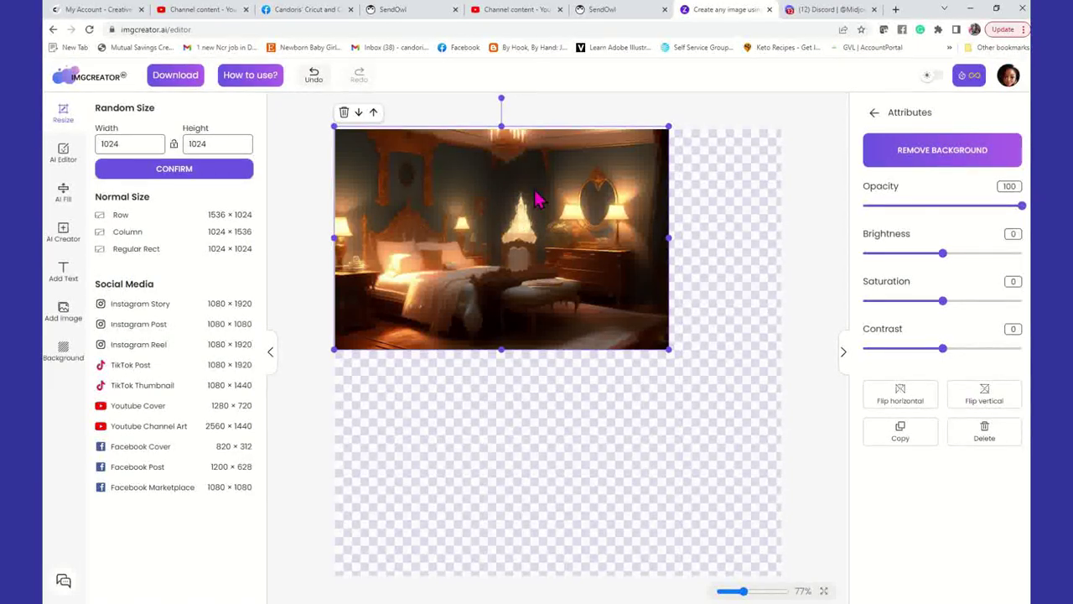
{"action": "left_click", "coordinate": [65, 115]}
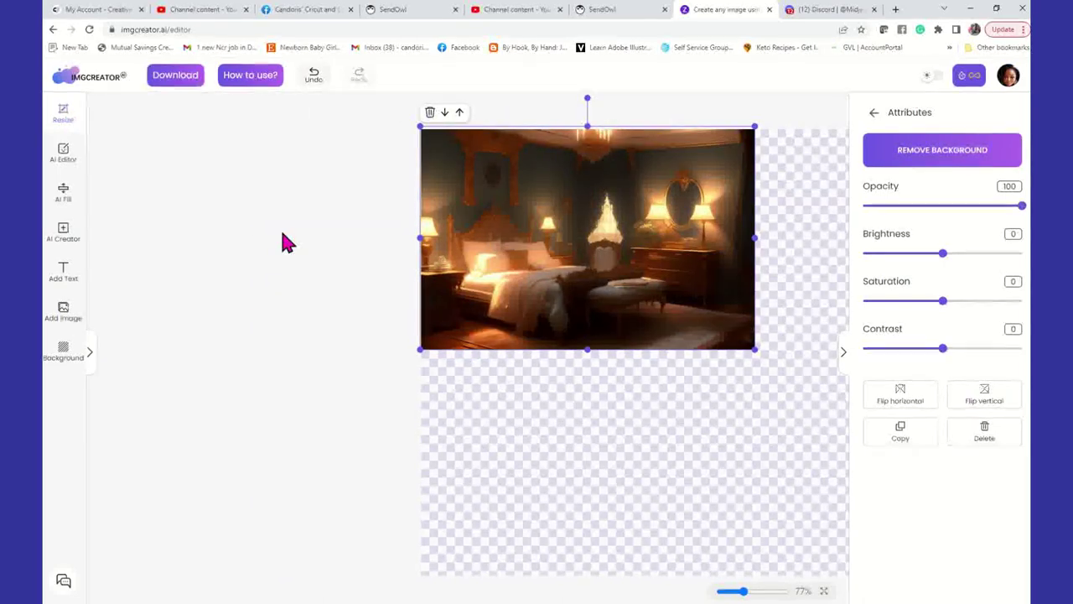
{"action": "left_click", "coordinate": [581, 451]}
{"action": "left_click", "coordinate": [606, 280]}
{"action": "left_click", "coordinate": [63, 121]}
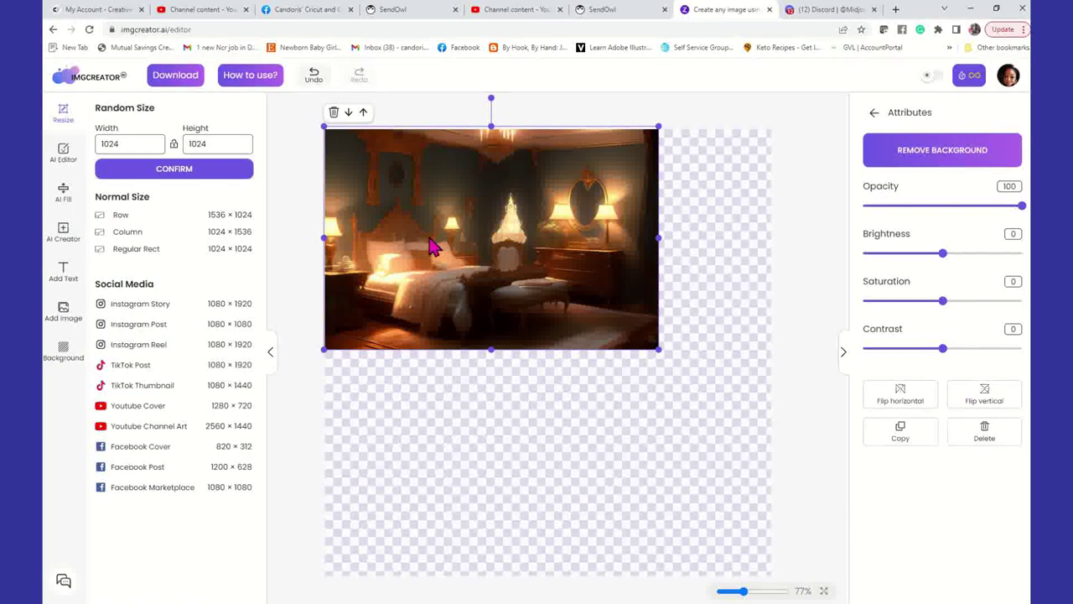
Enlarge the bedroom image to the full width of the square canvas and align it with the canvas's upper edge
{"action": "left_click_drag", "start_coordinate": [661, 352], "coordinate": [673, 431]}
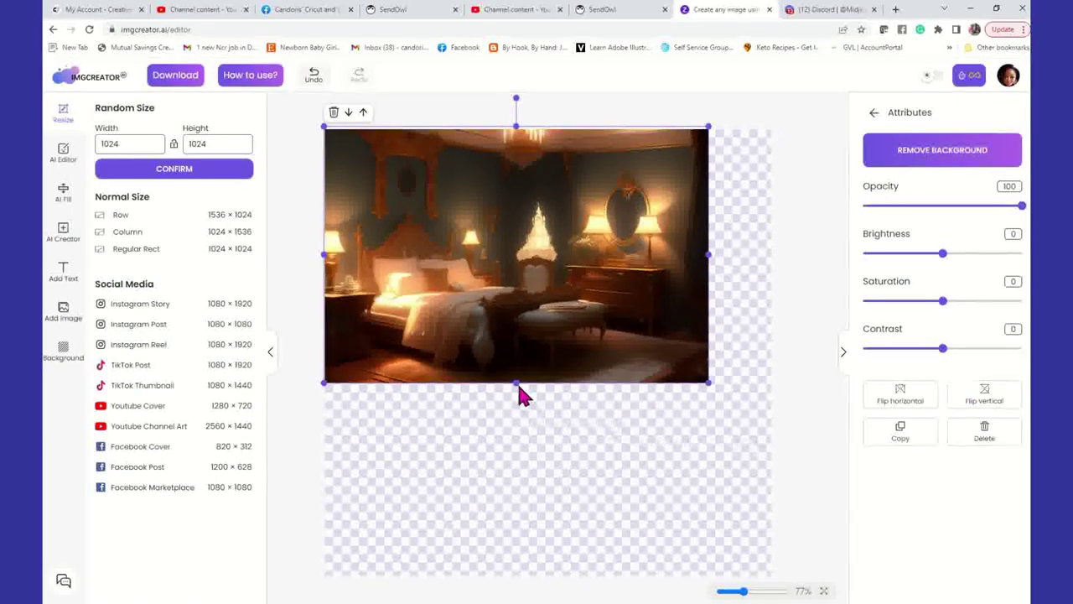
{"action": "left_click_drag", "start_coordinate": [514, 389], "coordinate": [520, 400]}
{"action": "left_click_drag", "start_coordinate": [510, 324], "coordinate": [524, 484]}
{"action": "left_click", "coordinate": [712, 324]}
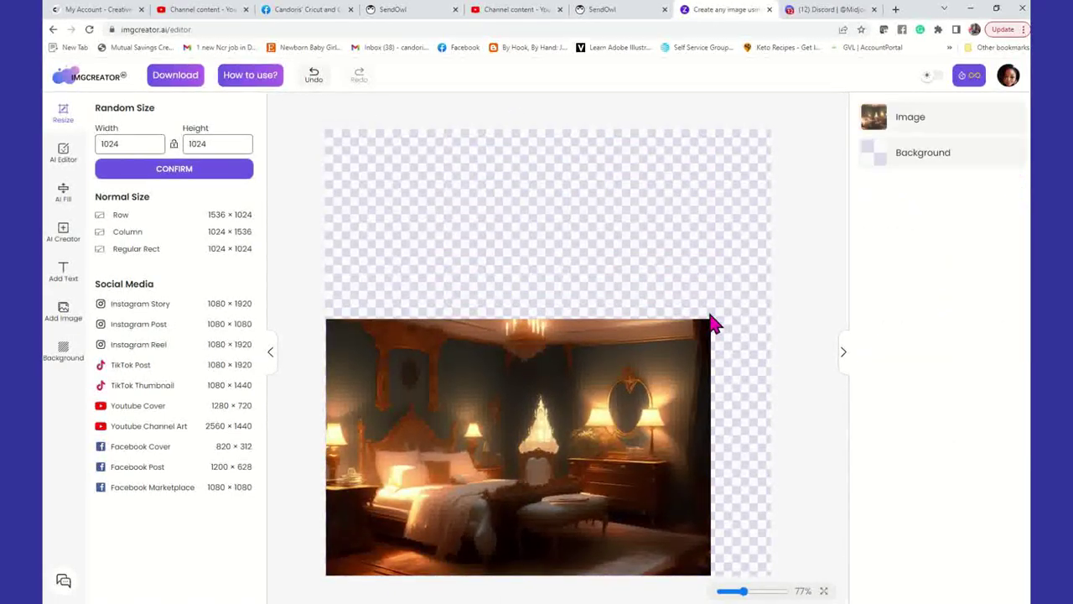
{"action": "left_click", "coordinate": [676, 365]}
{"action": "left_click_drag", "start_coordinate": [712, 310], "coordinate": [752, 260]}
{"action": "left_click_drag", "start_coordinate": [681, 392], "coordinate": [680, 237]}
{"action": "left_click_drag", "start_coordinate": [767, 424], "coordinate": [774, 429]}
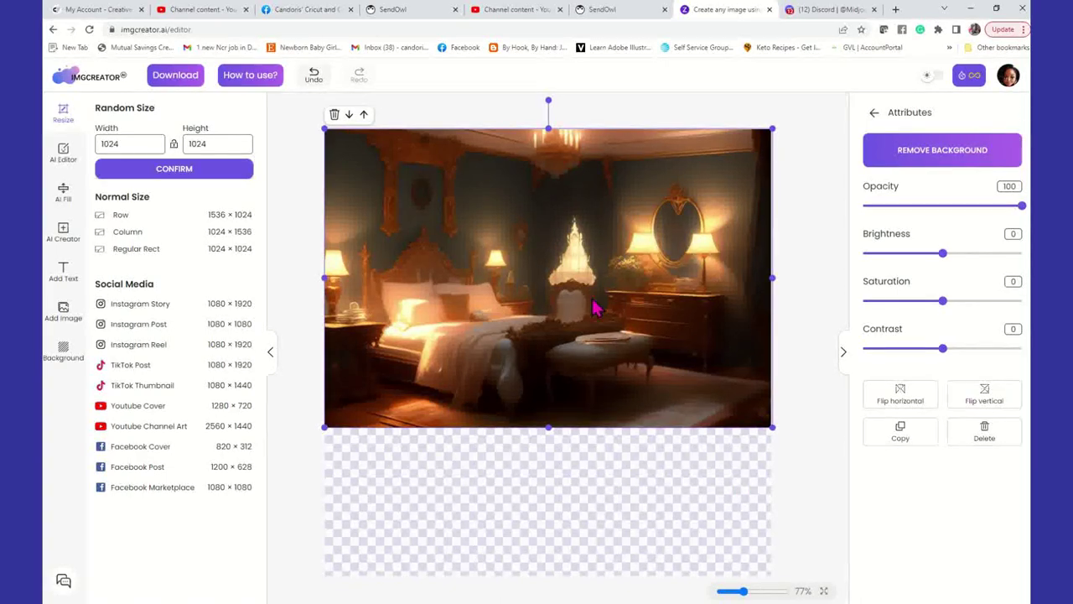
Set the canvas to the 1536 × 1024 Row size and scale the bedroom image to fill it completely
{"action": "left_click", "coordinate": [240, 234]}
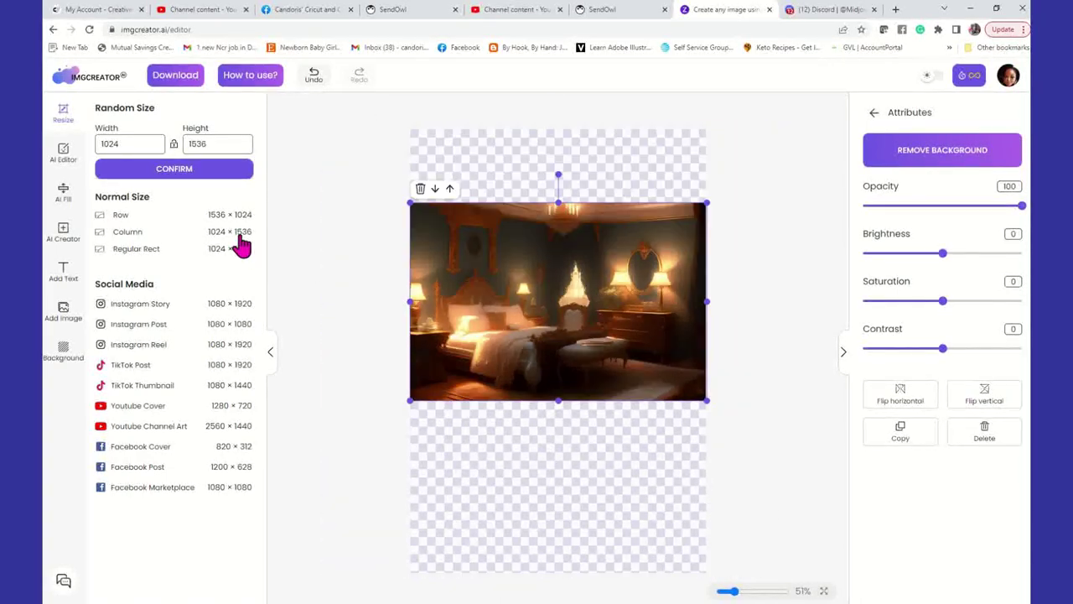
{"action": "left_click", "coordinate": [246, 216]}
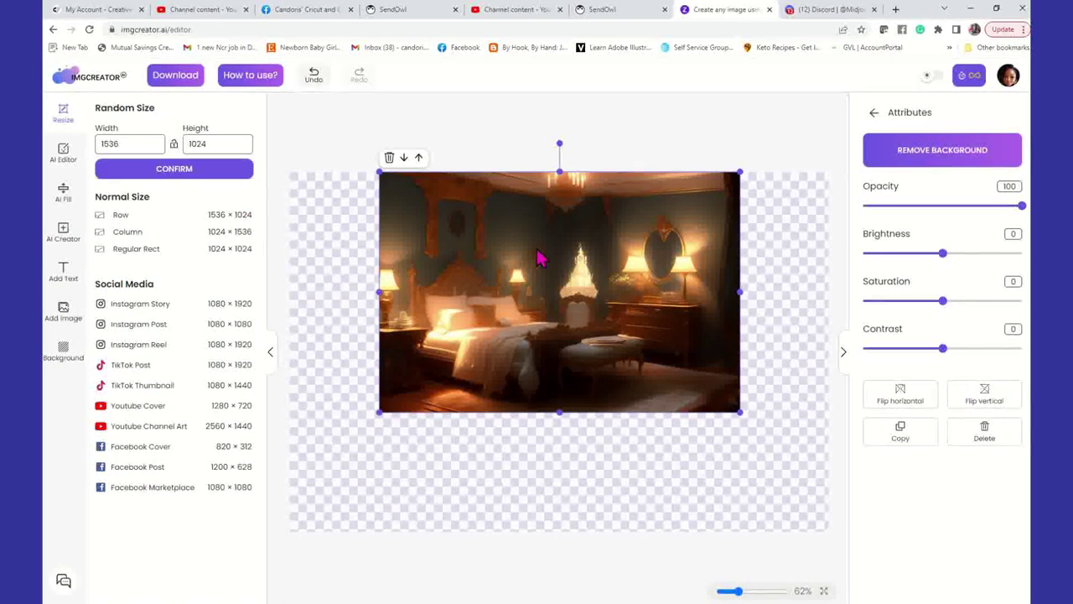
{"action": "left_click_drag", "start_coordinate": [578, 268], "coordinate": [489, 266]}
{"action": "left_click_drag", "start_coordinate": [652, 413], "coordinate": [836, 515]}
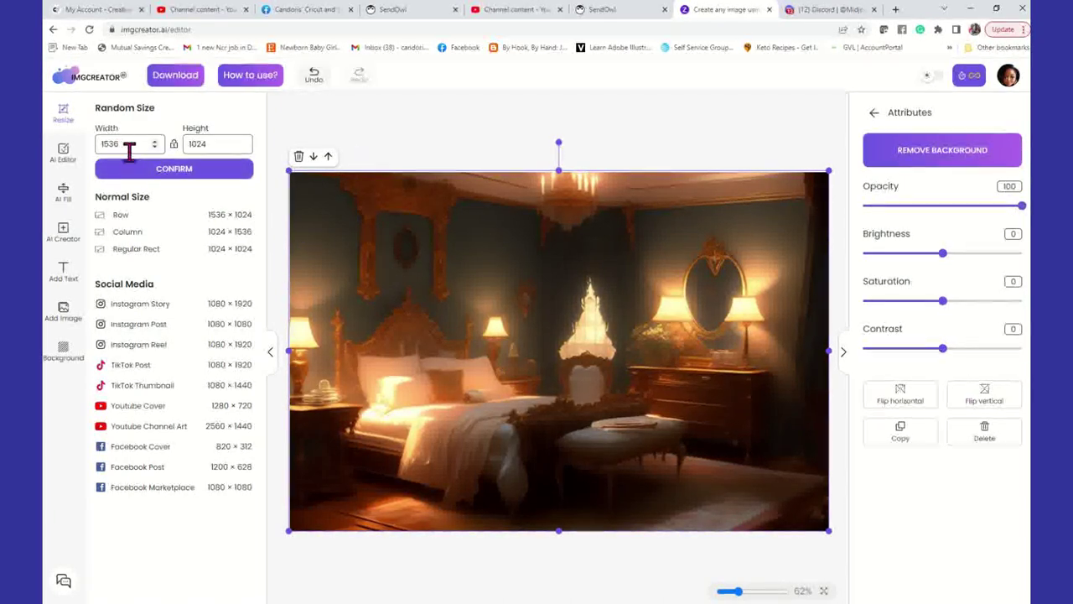
{"action": "left_click", "coordinate": [765, 143]}
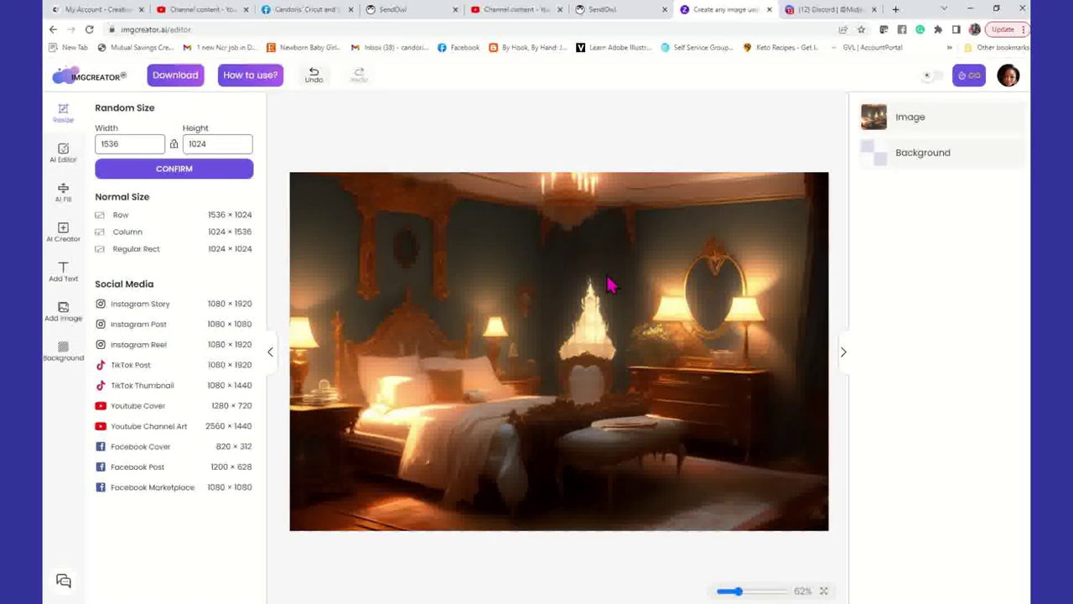
Search the Unsplash stock photos for "male"
{"action": "left_click", "coordinate": [63, 310]}
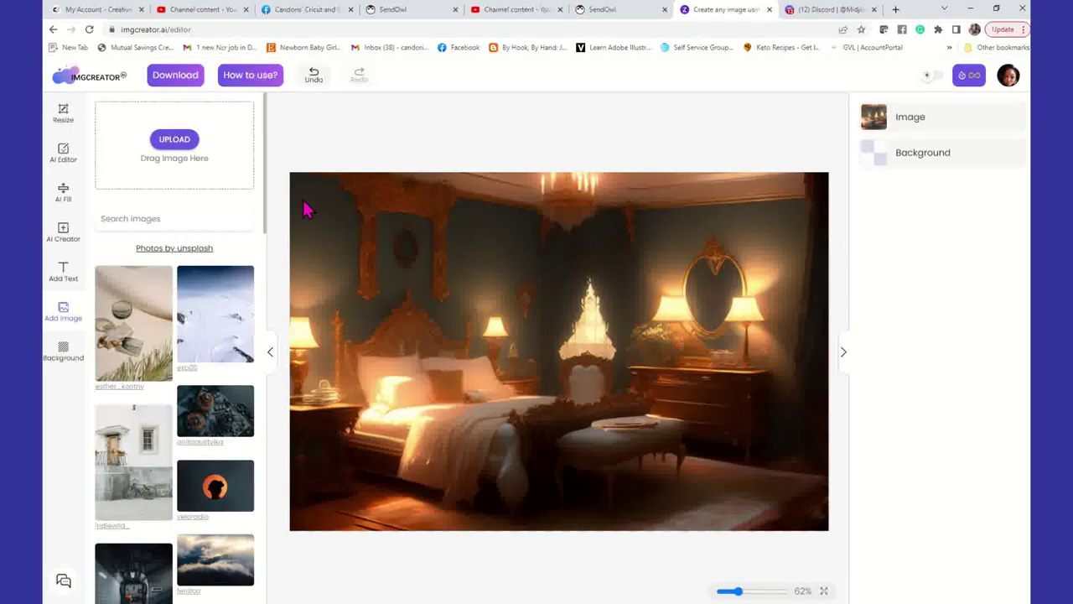
{"action": "scroll", "coordinate": [170, 332], "scroll_direction": "down", "scroll_amount": 4}
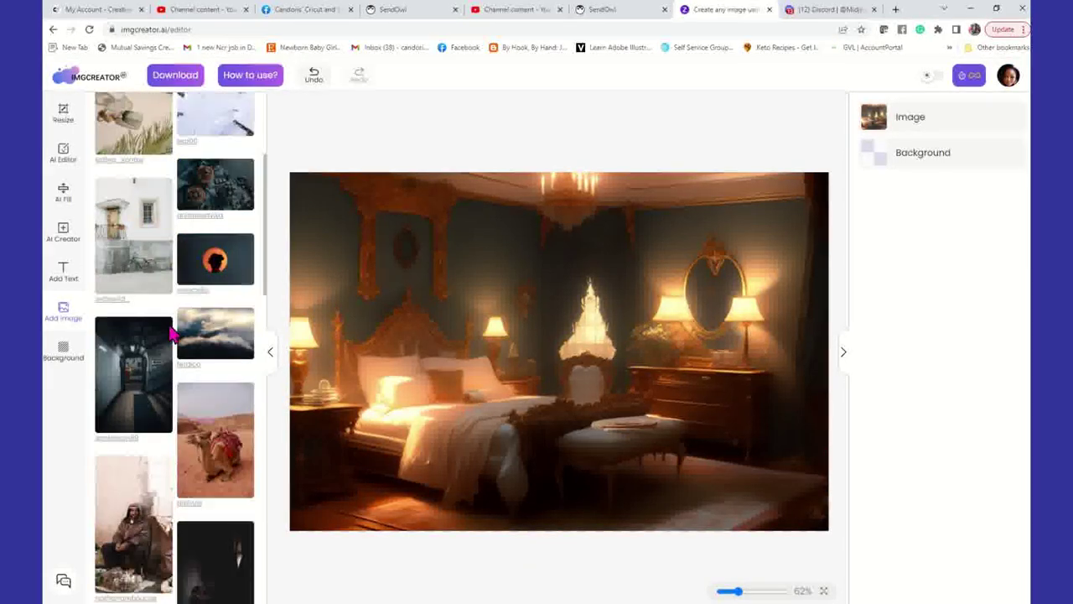
{"action": "scroll", "coordinate": [170, 332], "scroll_direction": "up", "scroll_amount": 4}
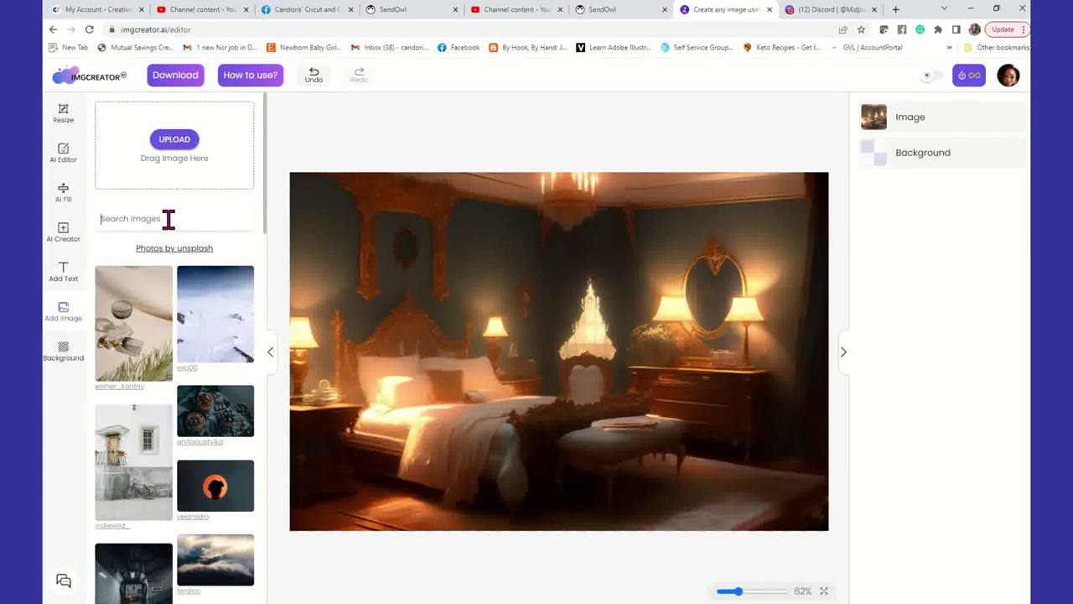
{"action": "type", "text": "male"}
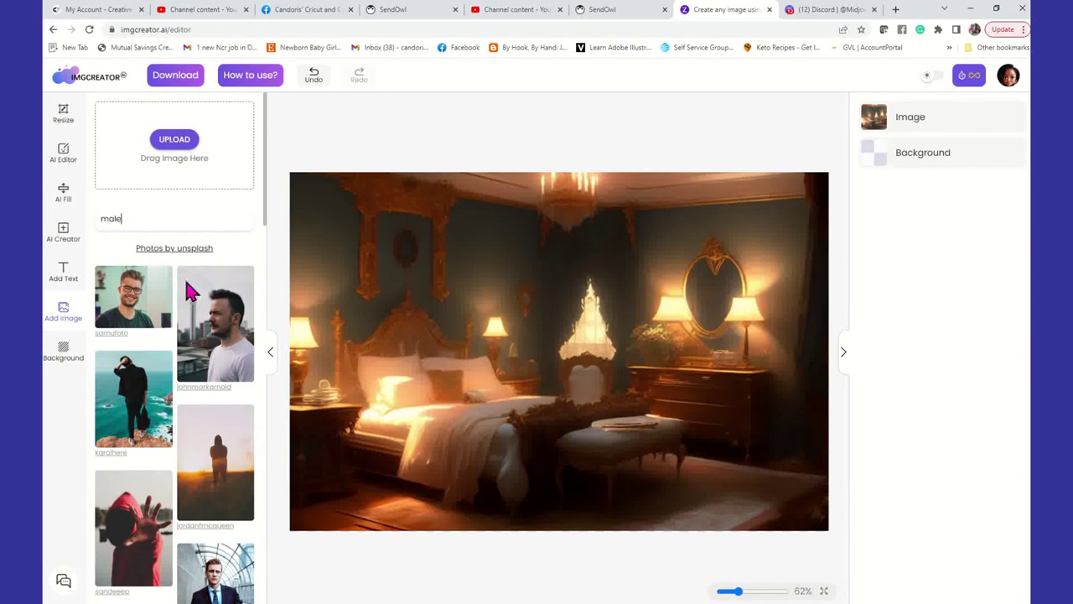
Add the photo of the barefoot bearded man sitting on a wooden deck to the design and remove its background
{"action": "scroll", "coordinate": [223, 369], "scroll_direction": "down", "scroll_amount": 10}
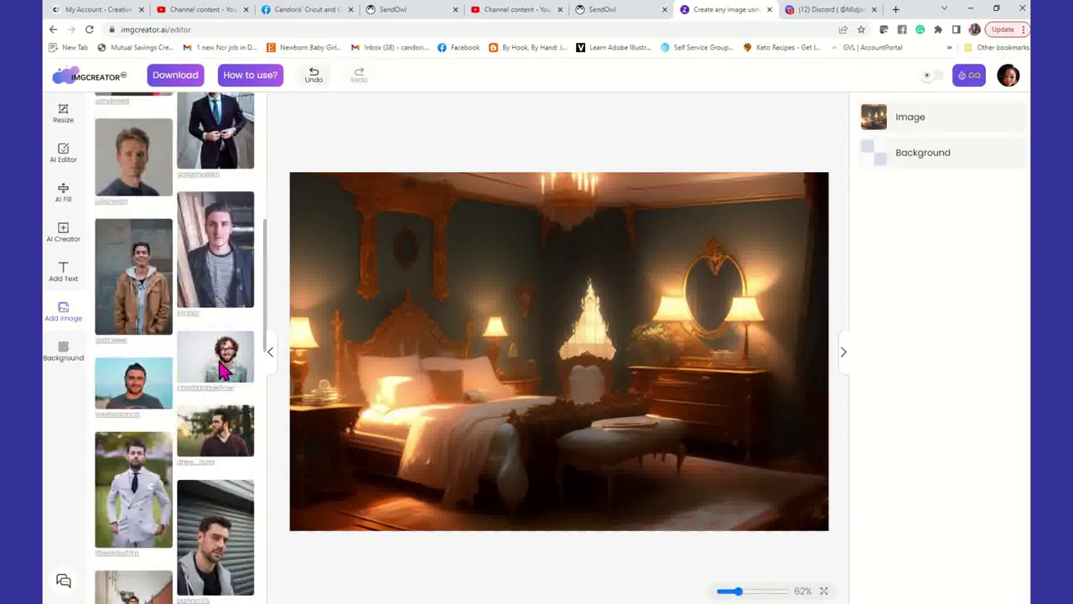
{"action": "scroll", "coordinate": [223, 369], "scroll_direction": "down", "scroll_amount": 2}
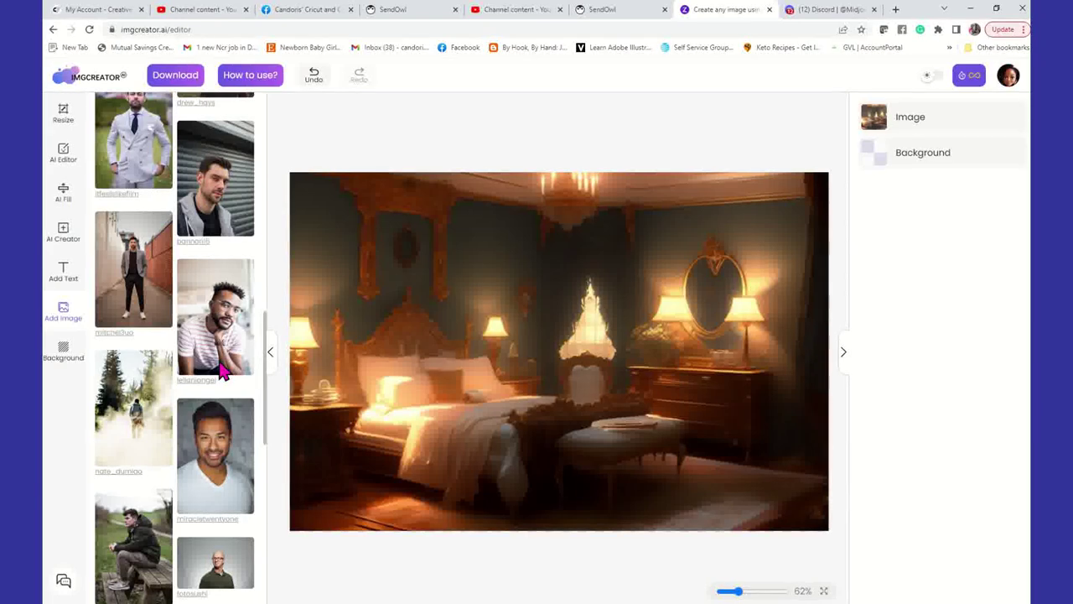
{"action": "scroll", "coordinate": [223, 371], "scroll_direction": "down", "scroll_amount": 5}
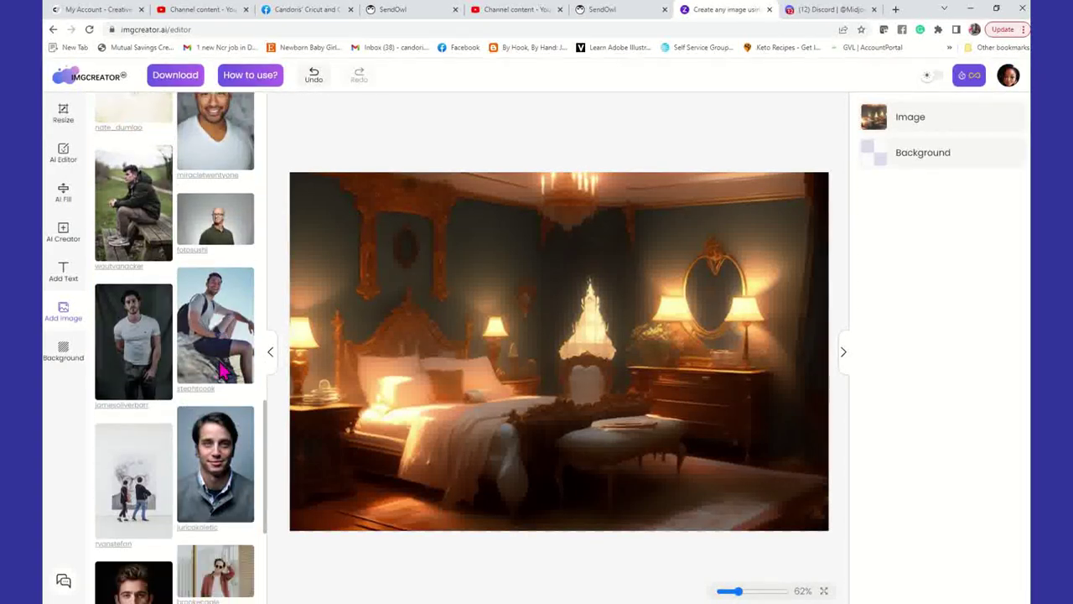
{"action": "scroll", "coordinate": [223, 371], "scroll_direction": "down", "scroll_amount": 5}
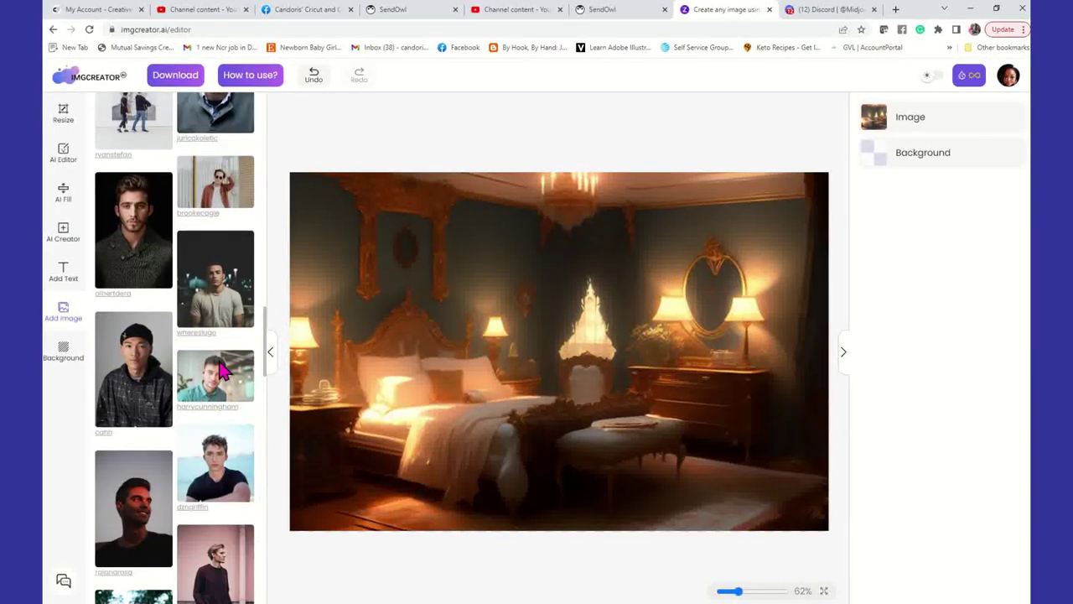
{"action": "scroll", "coordinate": [223, 370], "scroll_direction": "down", "scroll_amount": 5}
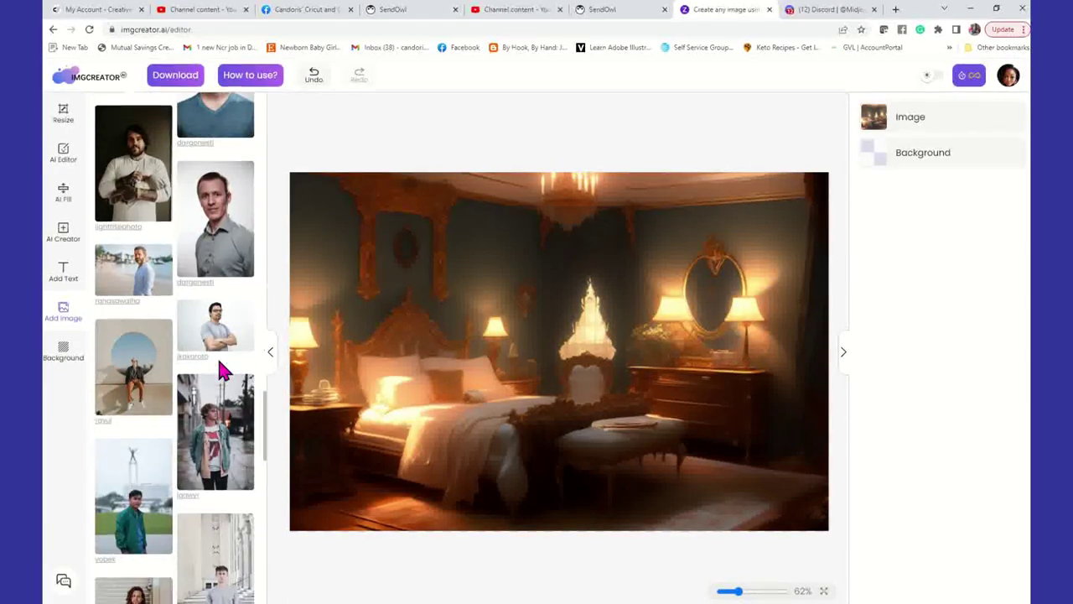
{"action": "scroll", "coordinate": [223, 370], "scroll_direction": "down", "scroll_amount": 5}
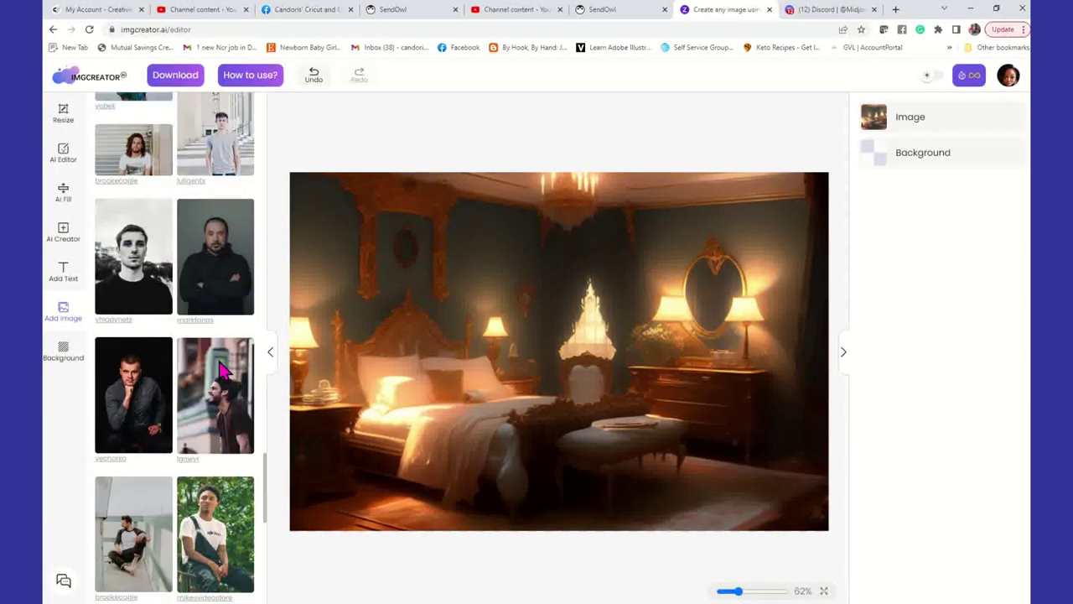
{"action": "scroll", "coordinate": [223, 371], "scroll_direction": "down", "scroll_amount": 1}
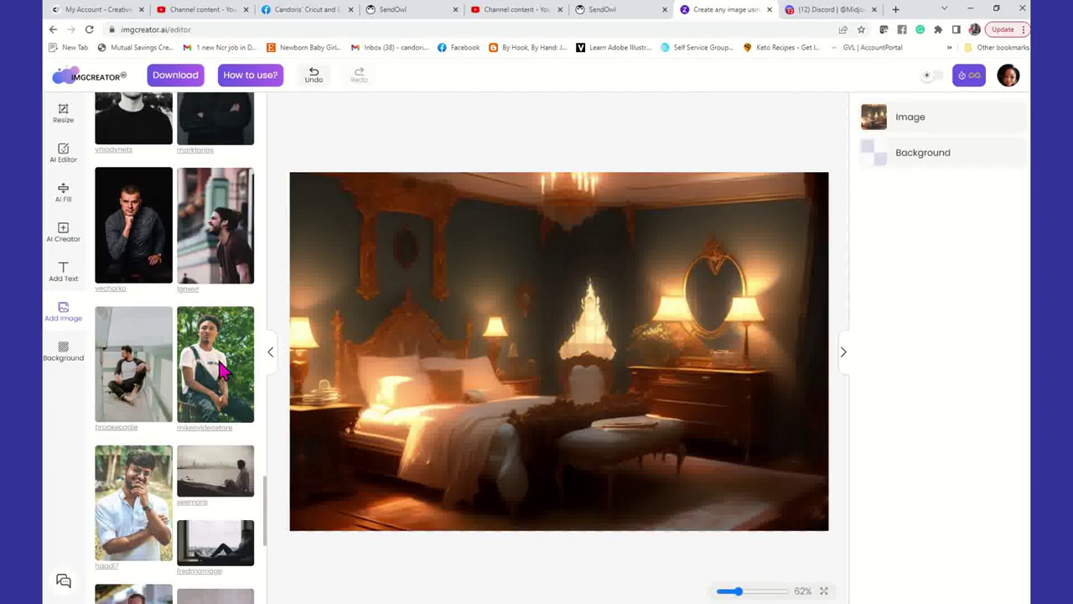
{"action": "left_click", "coordinate": [132, 379]}
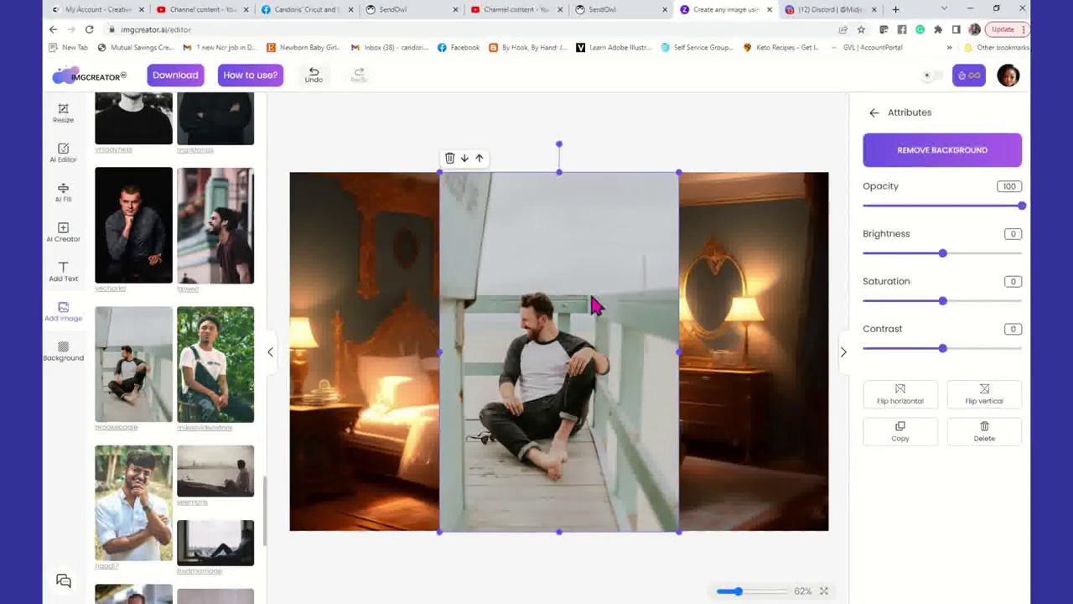
{"action": "left_click", "coordinate": [977, 153]}
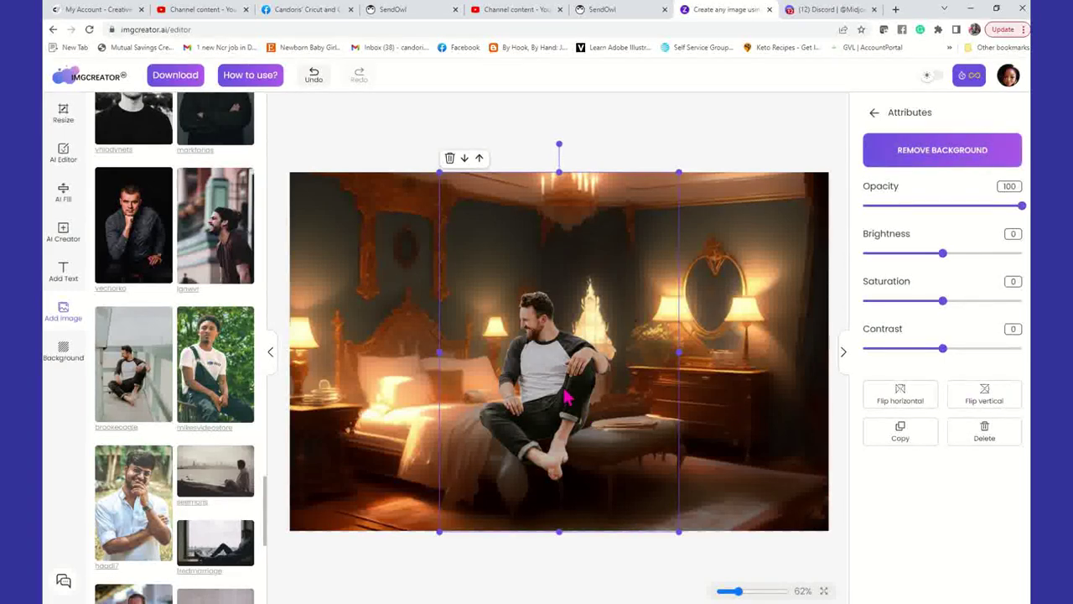
Shrink the cut-out sitting man and position him on the foot end of the bed
{"action": "left_click", "coordinate": [681, 178]}
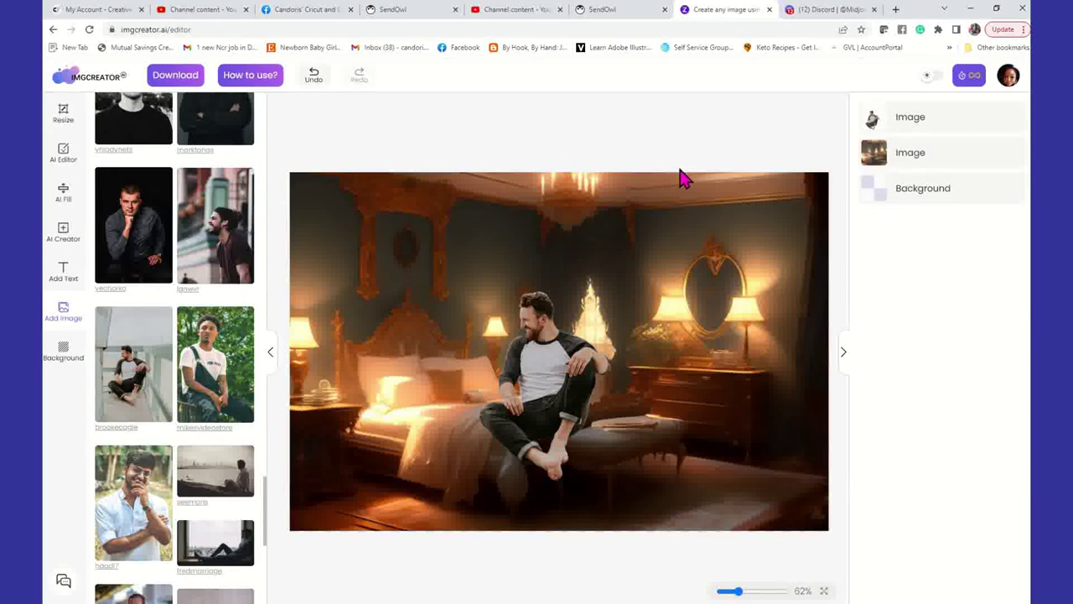
{"action": "left_click", "coordinate": [586, 269]}
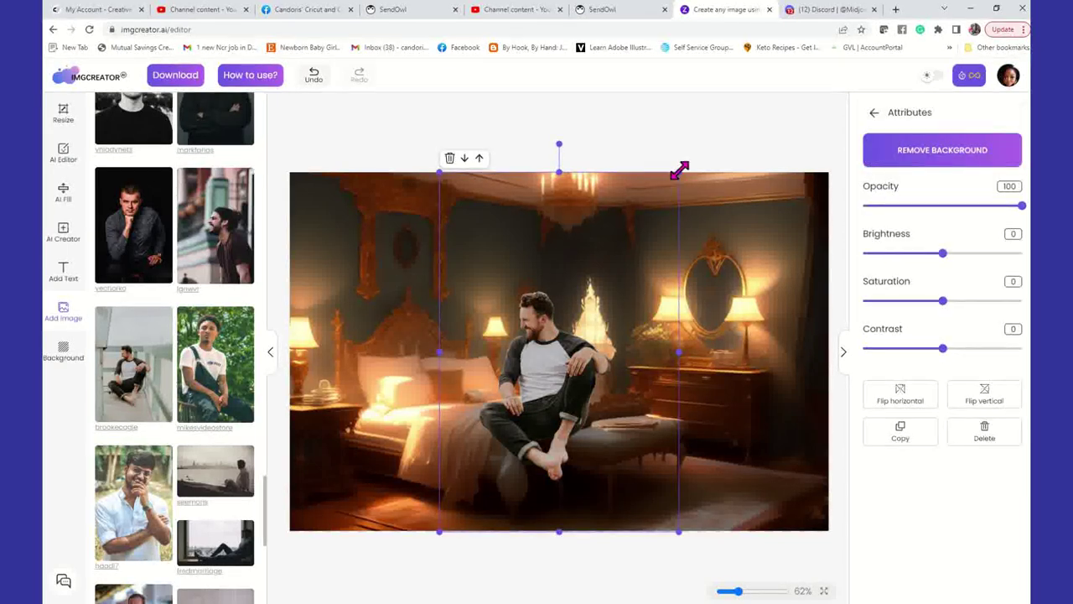
{"action": "left_click_drag", "start_coordinate": [679, 172], "coordinate": [627, 252]}
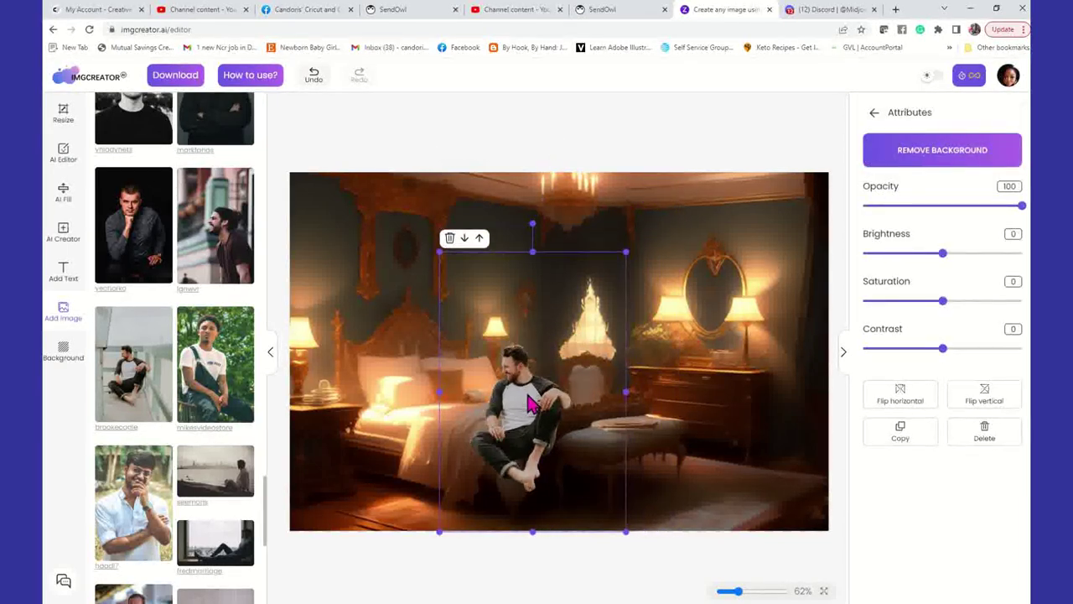
{"action": "left_click_drag", "start_coordinate": [508, 423], "coordinate": [475, 394]}
{"action": "left_click_drag", "start_coordinate": [592, 222], "coordinate": [578, 246]}
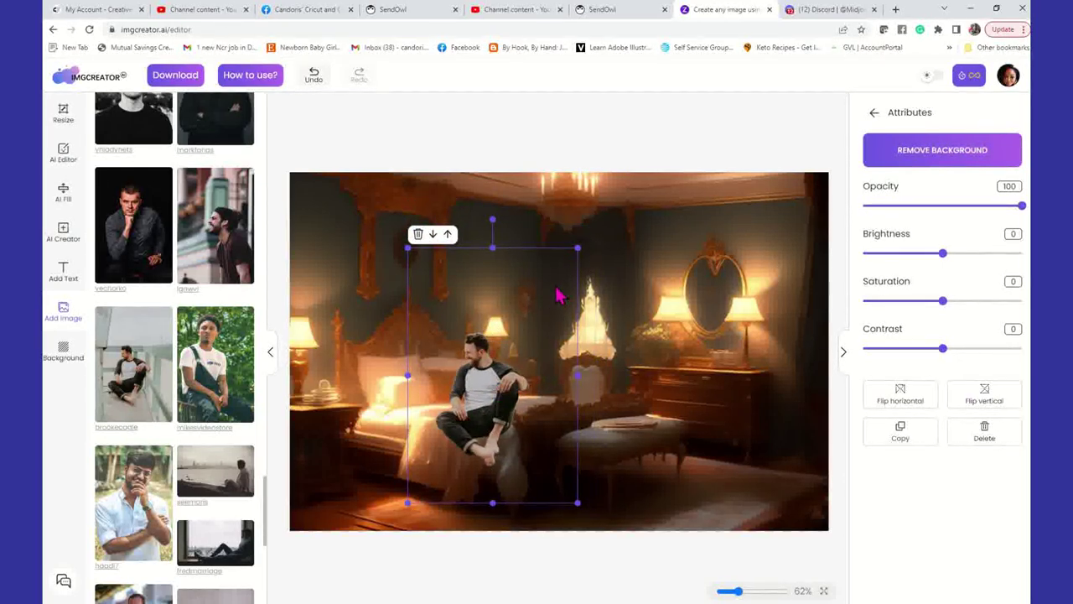
{"action": "left_click_drag", "start_coordinate": [578, 247], "coordinate": [594, 221]}
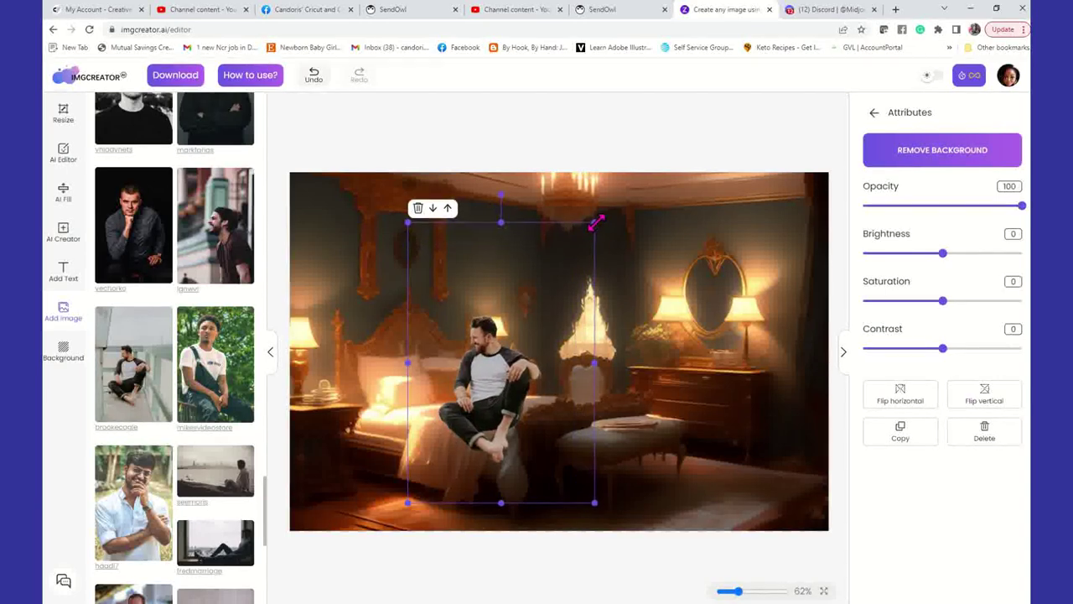
{"action": "mouse_move", "coordinate": [493, 337]}
{"action": "left_mouse_down"}
{"action": "mouse_move", "coordinate": [485, 346]}
{"action": "mouse_move", "coordinate": [506, 321]}
{"action": "mouse_move", "coordinate": [509, 341]}
{"action": "mouse_move", "coordinate": [500, 339]}
{"action": "left_mouse_up"}
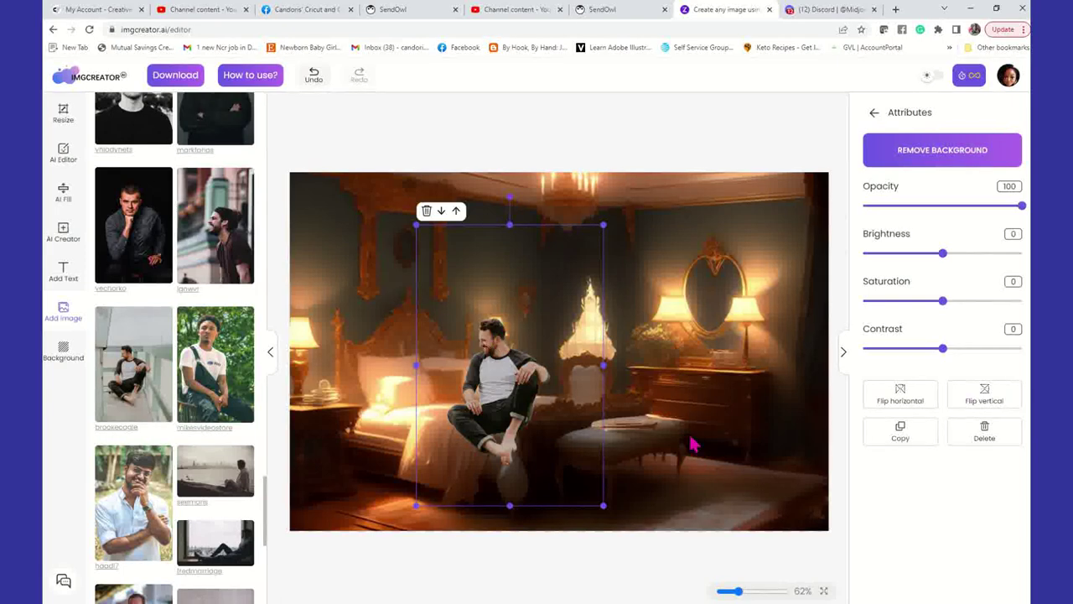
Try other sizes and positions for the sitting man on the bed, and delete him from the design
{"action": "left_click", "coordinate": [713, 468]}
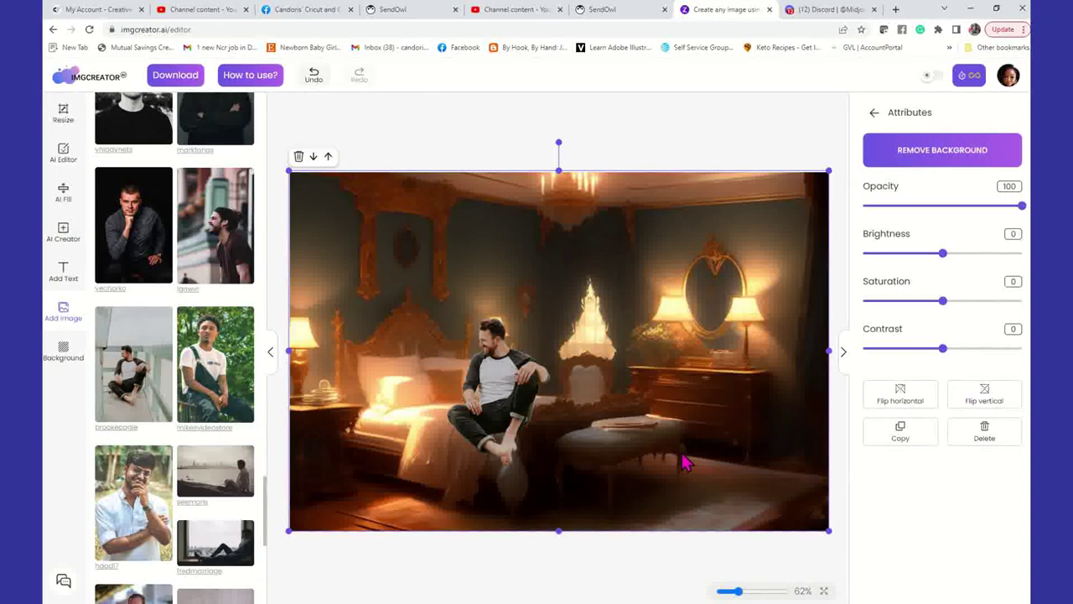
{"action": "left_click", "coordinate": [532, 436]}
{"action": "left_click_drag", "start_coordinate": [531, 436], "coordinate": [427, 423]}
{"action": "left_click_drag", "start_coordinate": [514, 264], "coordinate": [533, 265]}
{"action": "left_click_drag", "start_coordinate": [432, 386], "coordinate": [523, 372]}
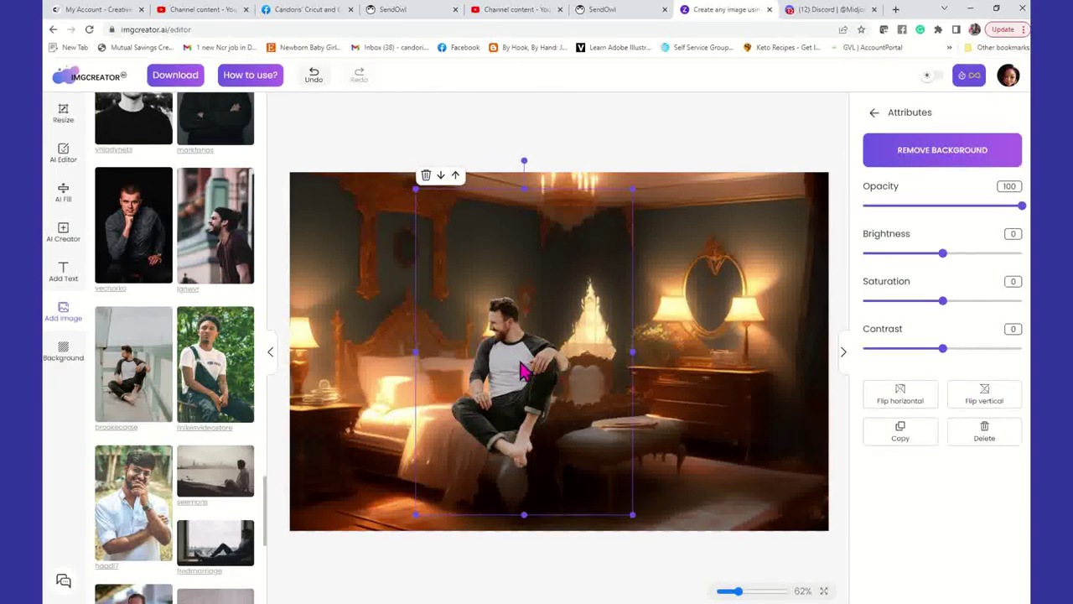
{"action": "left_click_drag", "start_coordinate": [632, 189], "coordinate": [607, 226]}
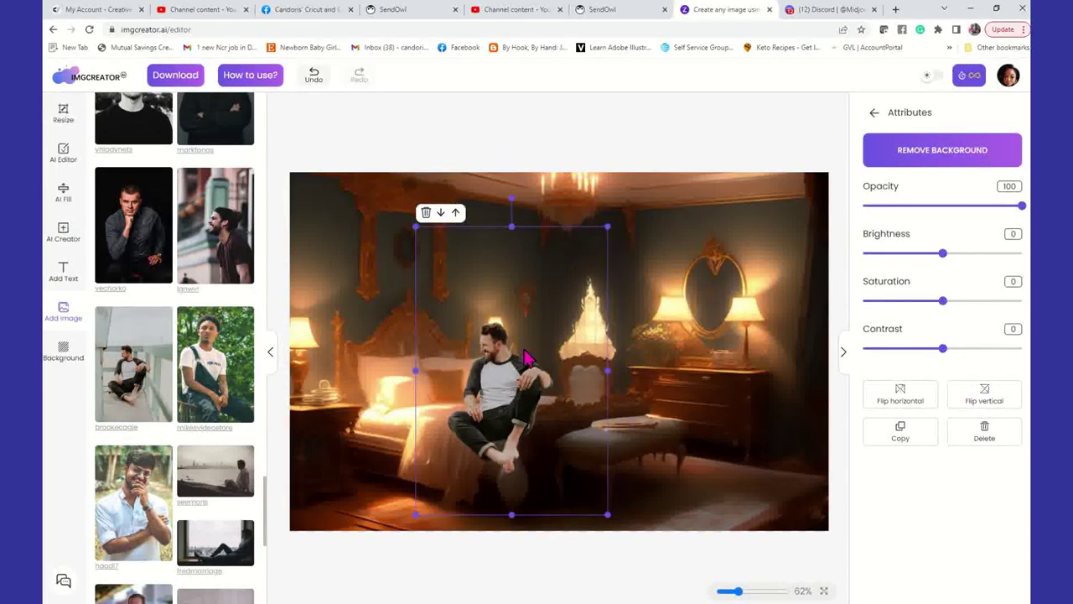
{"action": "left_click", "coordinate": [426, 215]}
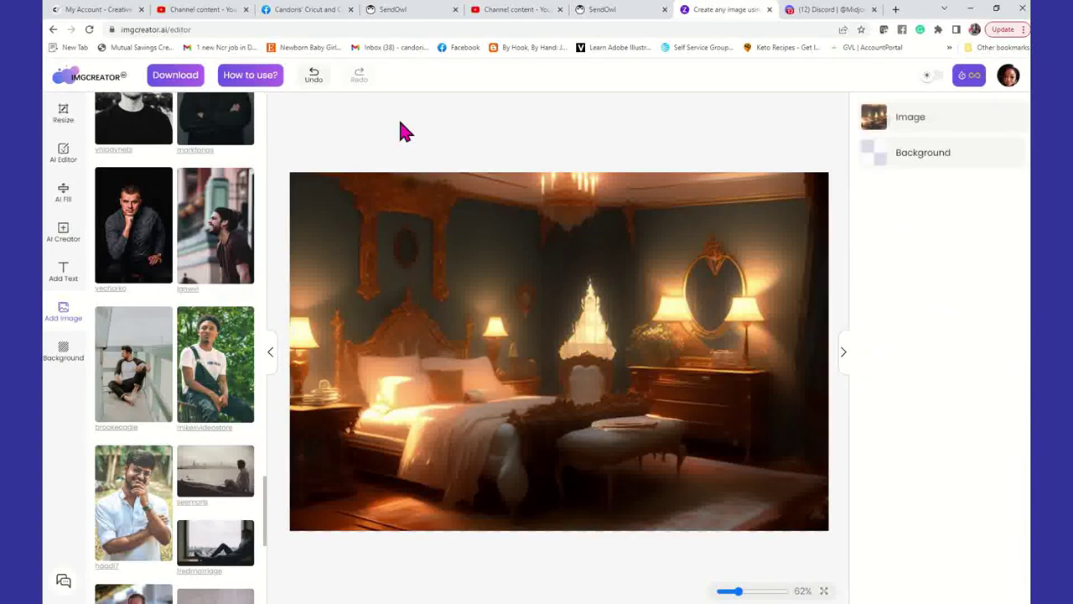
Look through the "male" stock photos for a different man to place in the bedroom
{"action": "scroll", "coordinate": [198, 299], "scroll_direction": "down", "scroll_amount": 10}
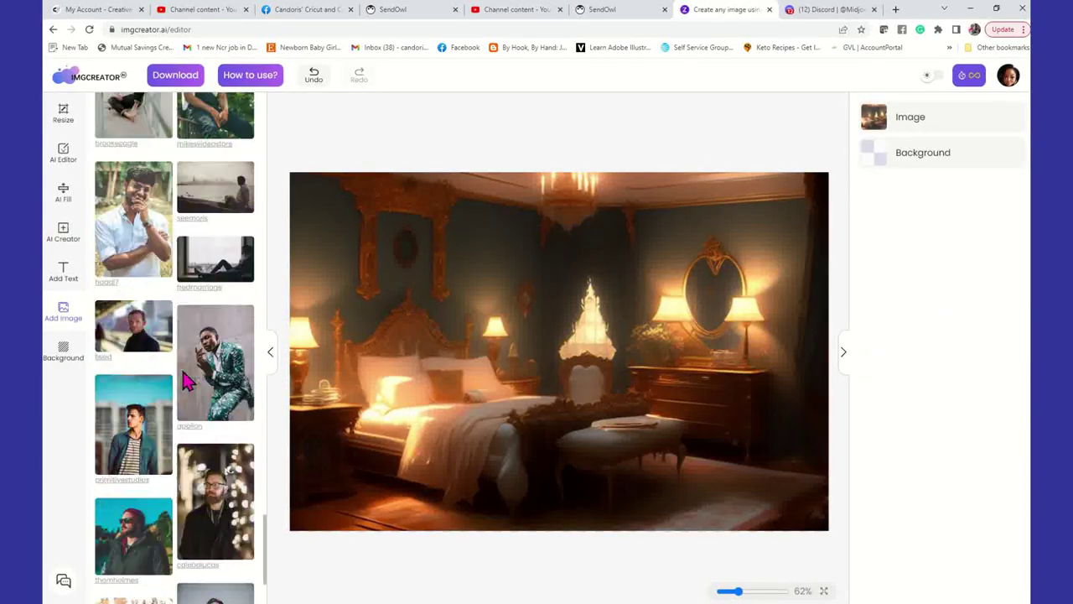
{"action": "scroll", "coordinate": [186, 381], "scroll_direction": "down", "scroll_amount": 6}
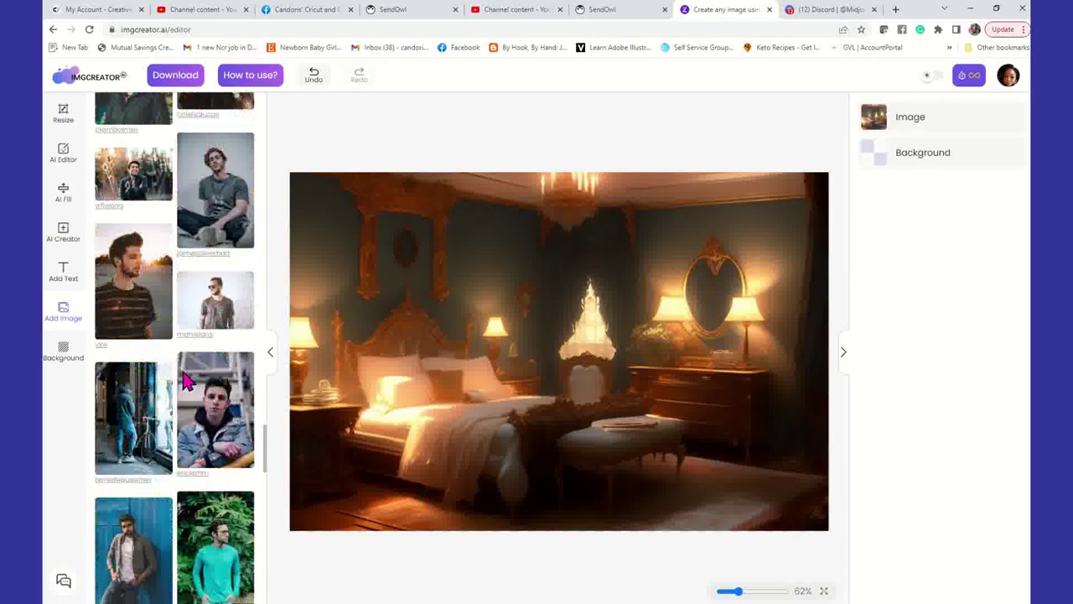
{"action": "scroll", "coordinate": [186, 472], "scroll_direction": "down", "scroll_amount": 2}
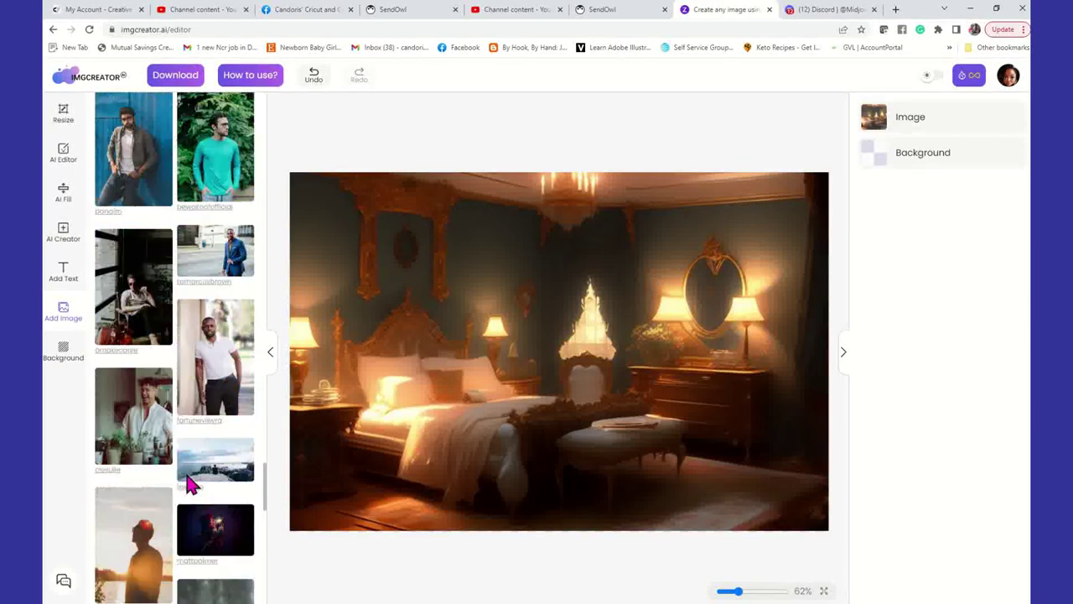
{"action": "scroll", "coordinate": [188, 482], "scroll_direction": "down", "scroll_amount": 5}
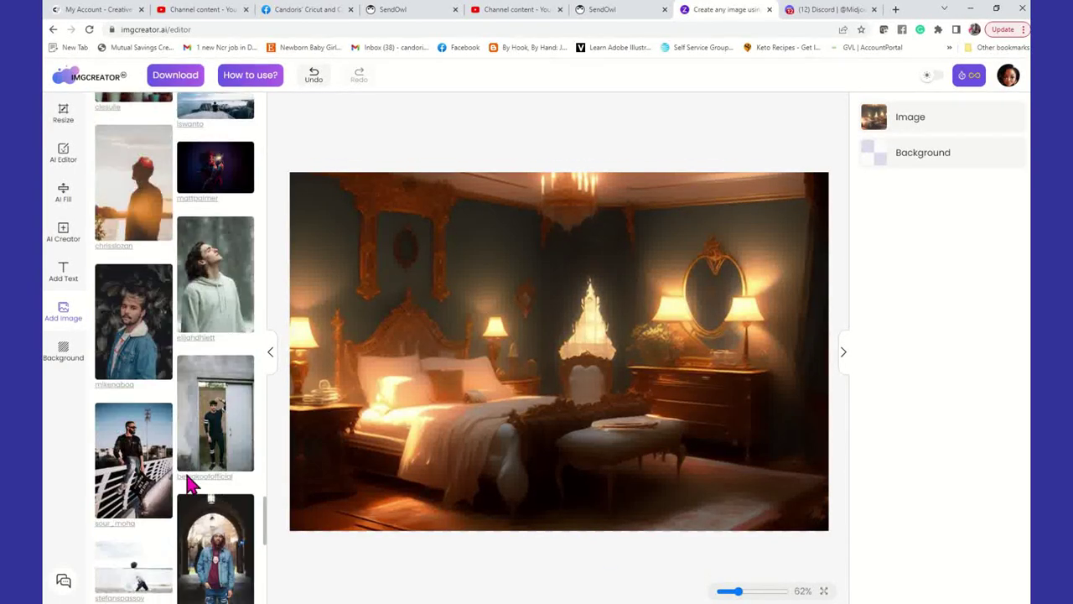
{"action": "scroll", "coordinate": [248, 445], "scroll_direction": "down", "scroll_amount": 2}
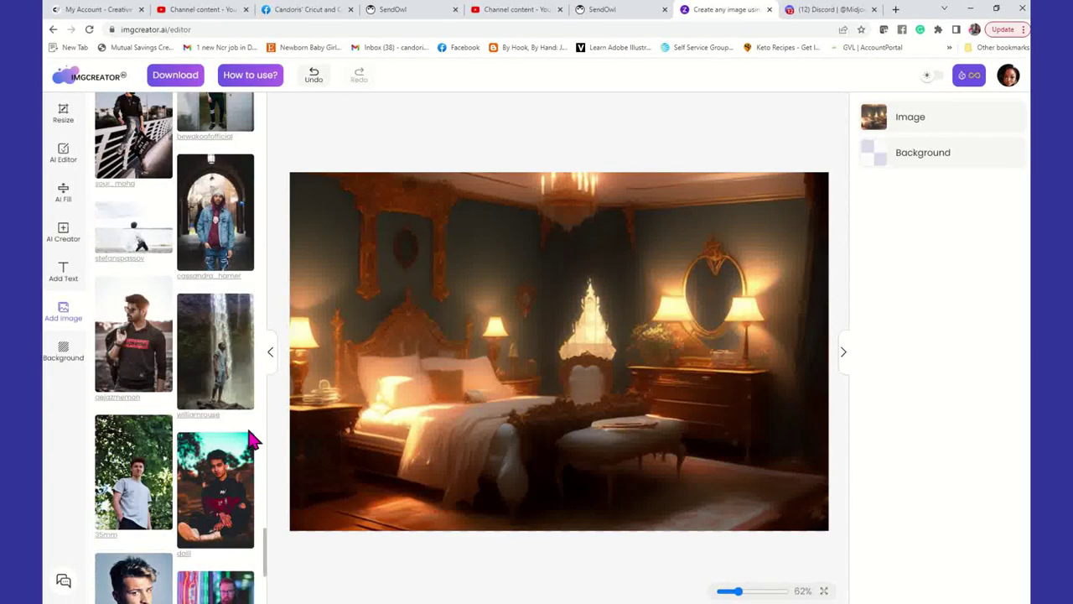
{"action": "scroll", "coordinate": [188, 369], "scroll_direction": "up", "scroll_amount": 10}
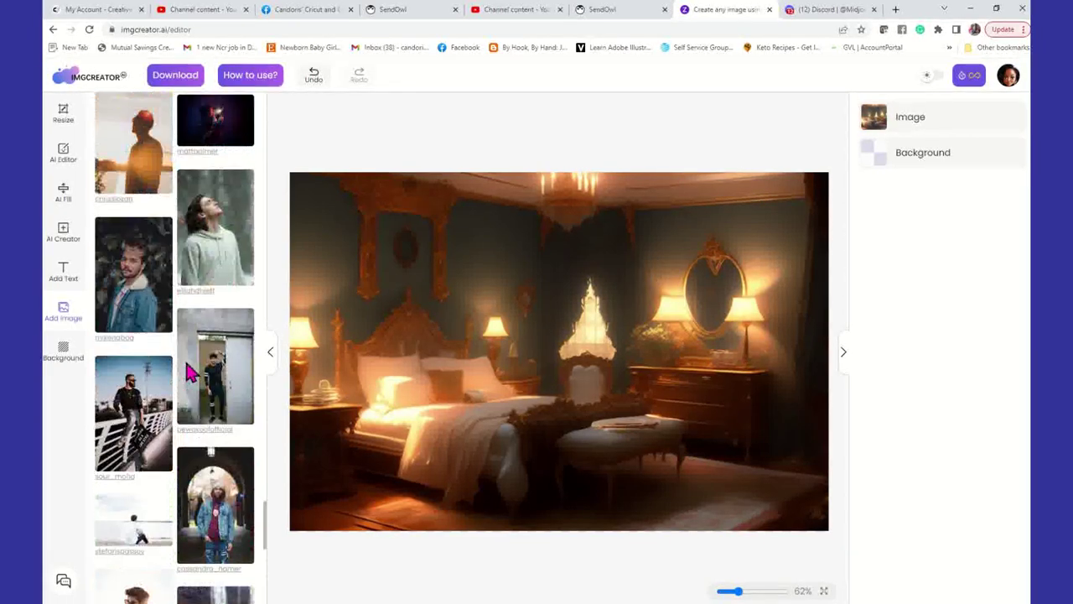
{"action": "scroll", "coordinate": [180, 352], "scroll_direction": "up", "scroll_amount": 10}
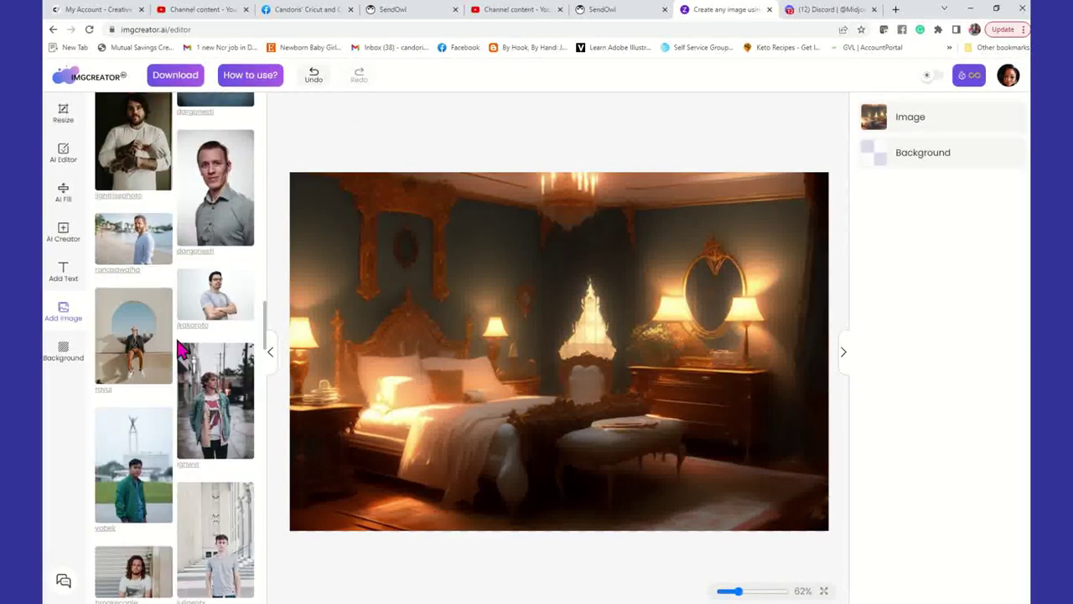
{"action": "scroll", "coordinate": [168, 317], "scroll_direction": "up", "scroll_amount": 5}
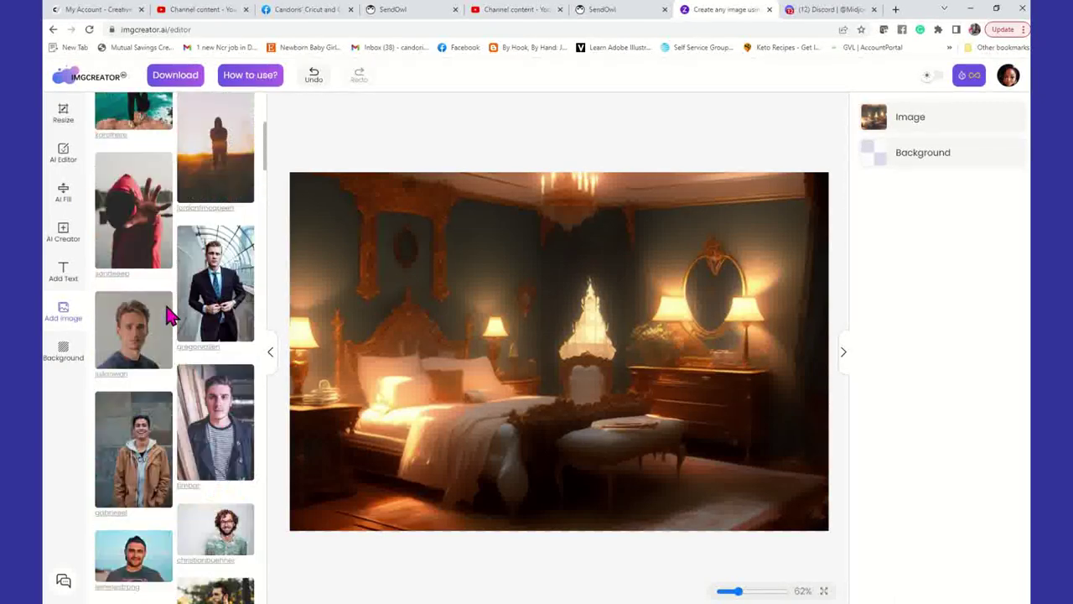
Upload the desktop PNG of the standing, muscular bearded man in red shorts holding a red gift box
{"action": "left_click", "coordinate": [186, 146]}
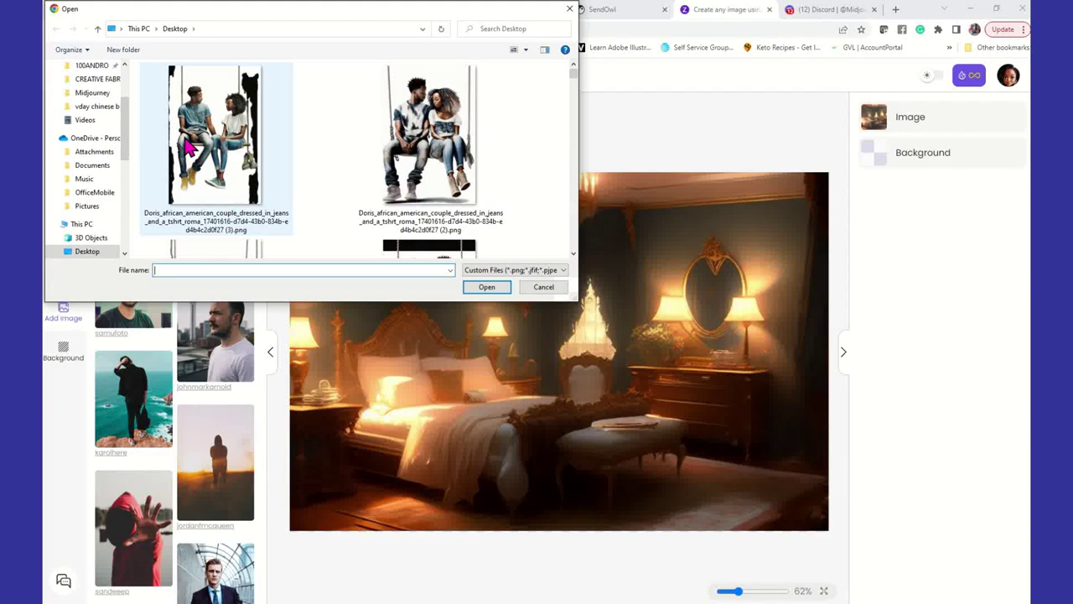
{"action": "left_click_drag", "start_coordinate": [575, 72], "coordinate": [582, 159]}
{"action": "left_click", "coordinate": [437, 252]}
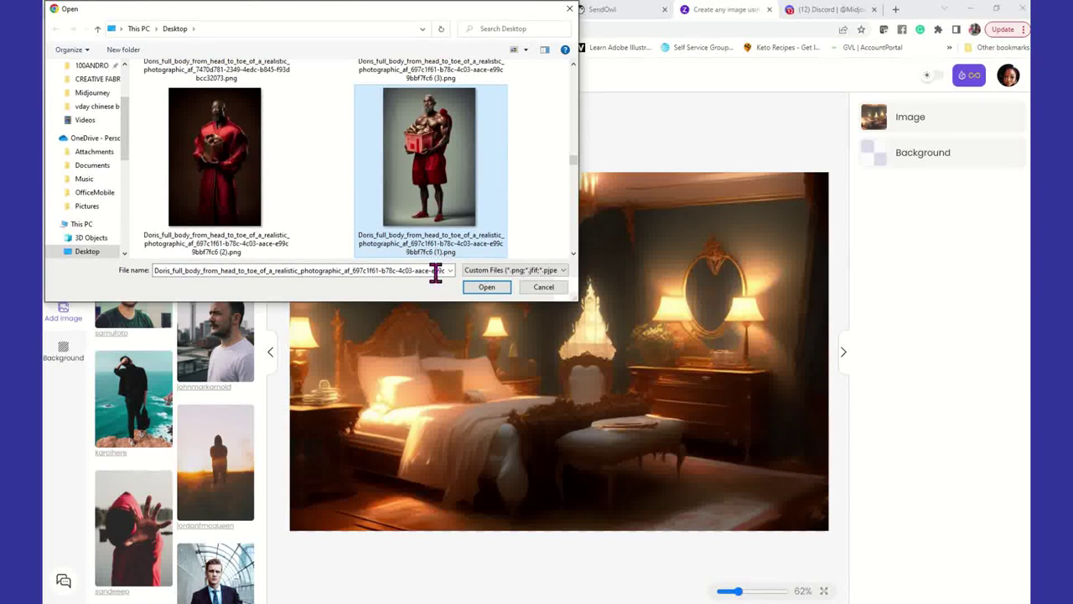
{"action": "left_click", "coordinate": [489, 290]}
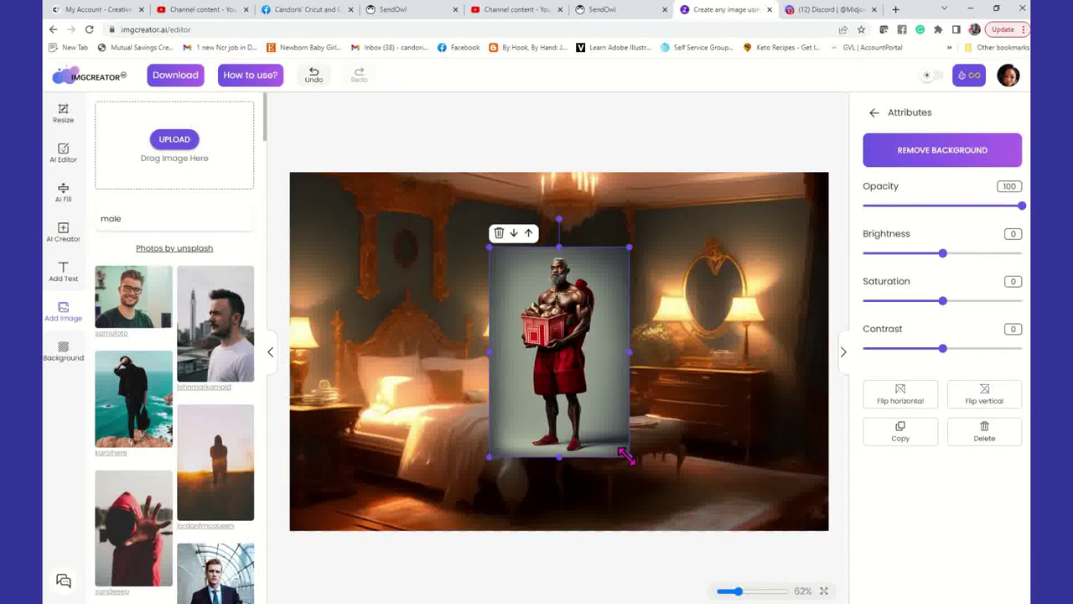
Enlarge the man with the gift box, place him in front of the mirrored dresser, and remove his background
{"action": "left_click_drag", "start_coordinate": [628, 458], "coordinate": [660, 512]}
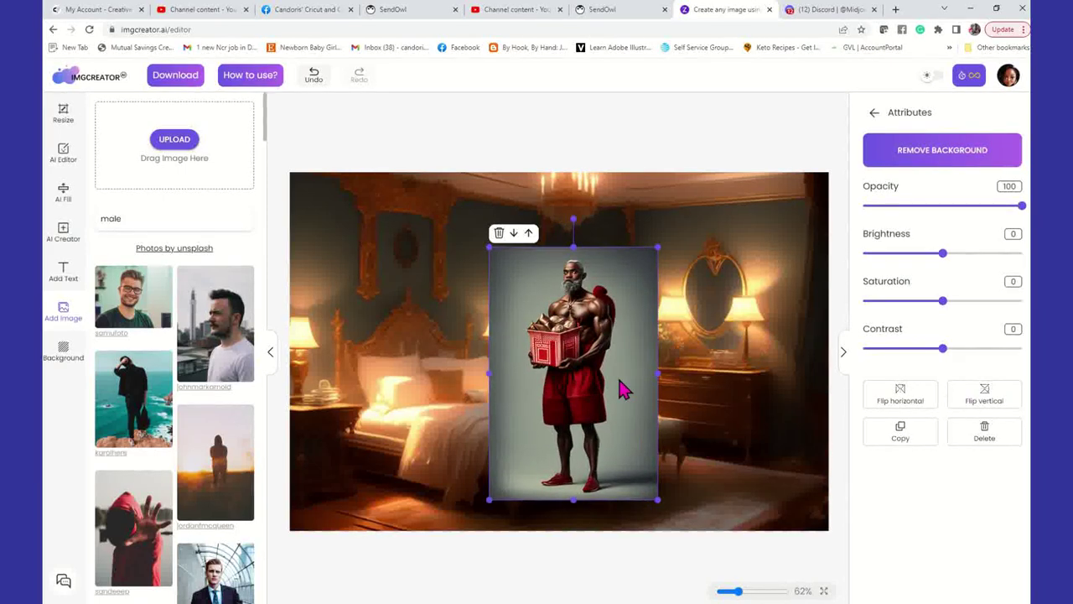
{"action": "left_click_drag", "start_coordinate": [671, 420], "coordinate": [752, 417]}
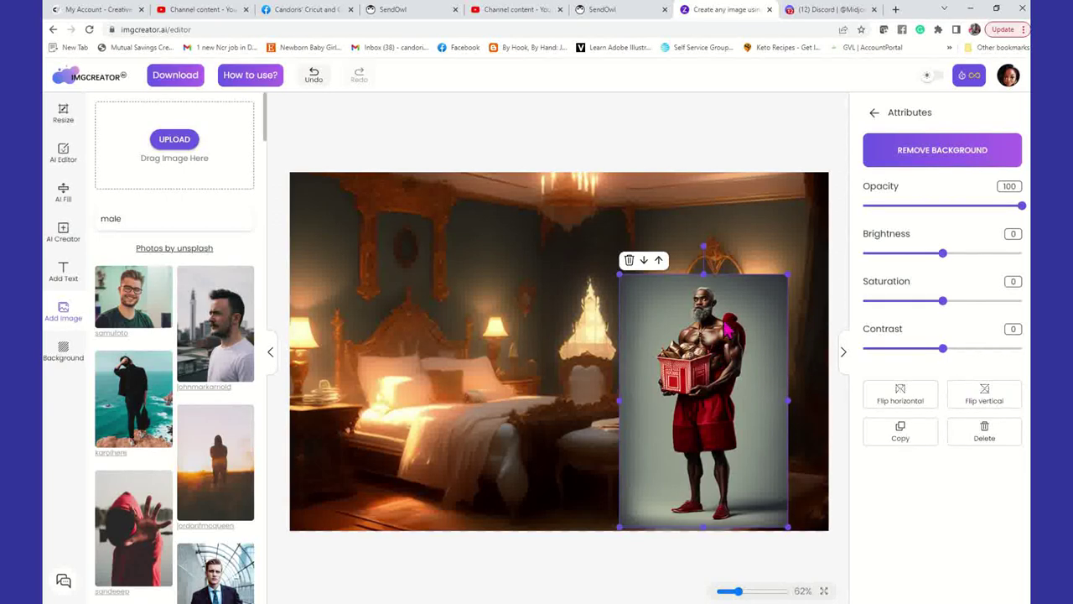
{"action": "left_click", "coordinate": [967, 160]}
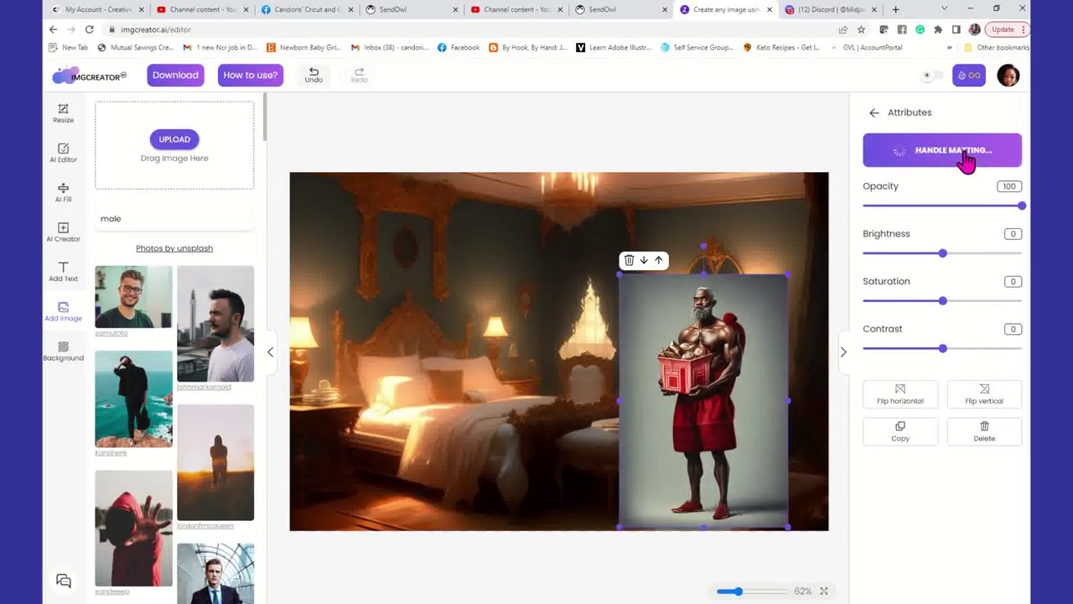
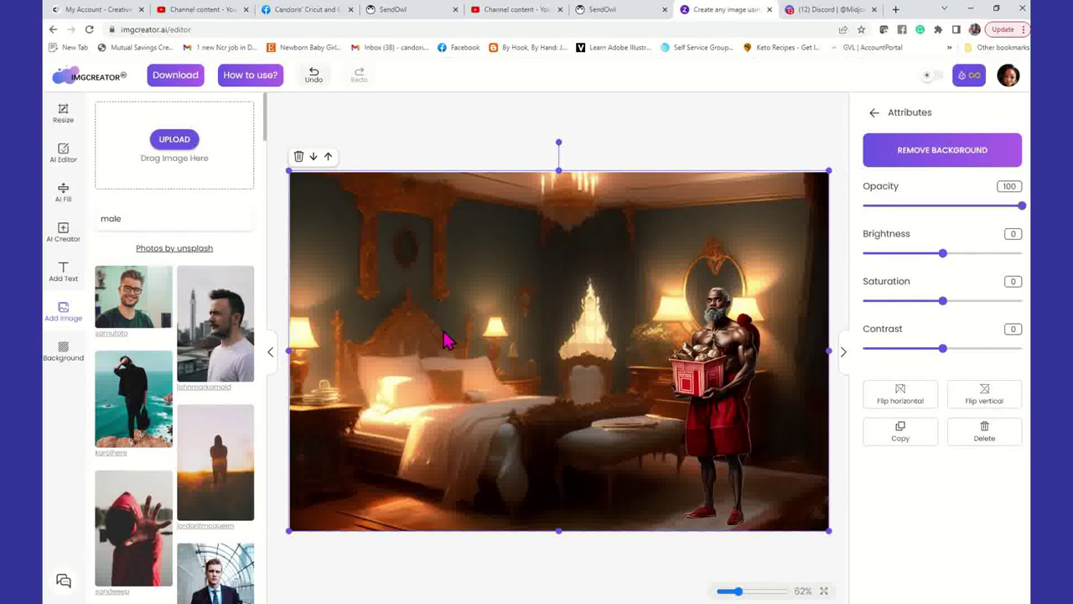
{"action": "left_click", "coordinate": [490, 136]}
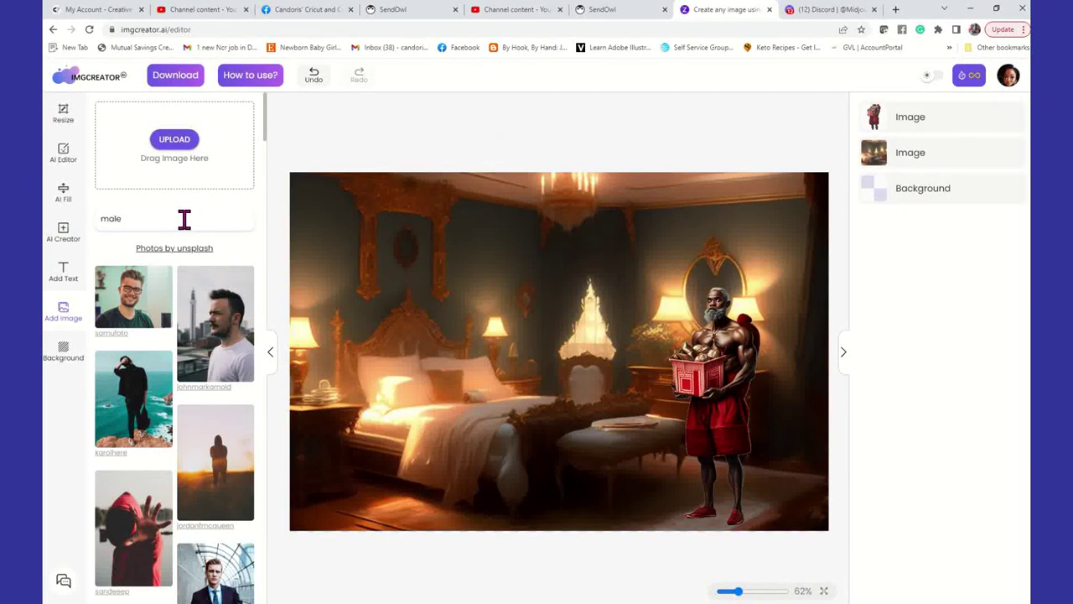
Search the stock photos for "cell phone" and add the photo of the black phone lying diagonally on dark wood
{"action": "left_click_drag", "start_coordinate": [154, 217], "coordinate": [87, 217]}
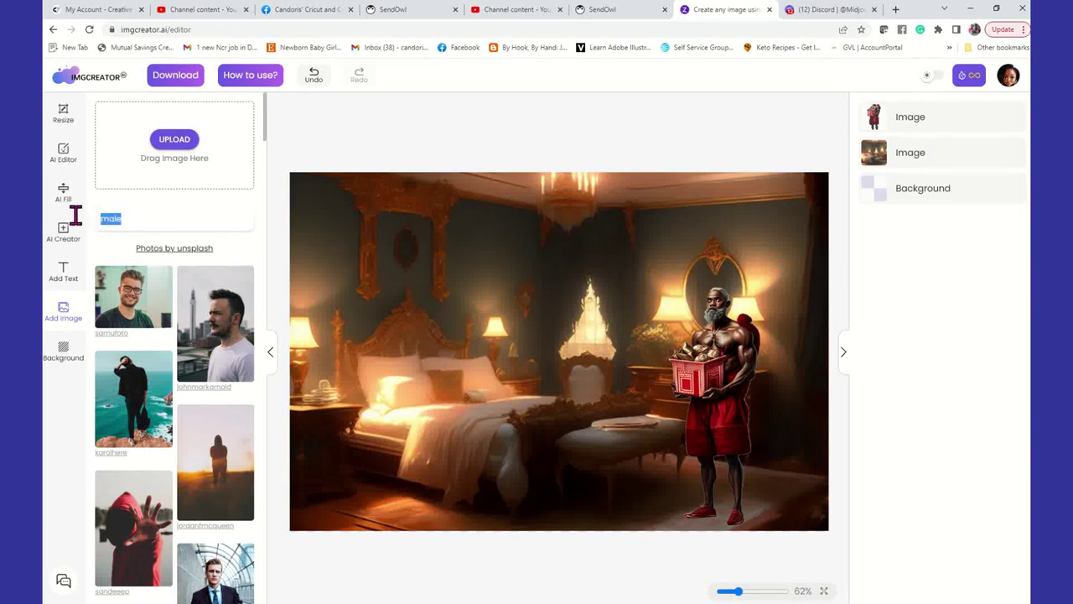
{"action": "type", "text": "cell"}
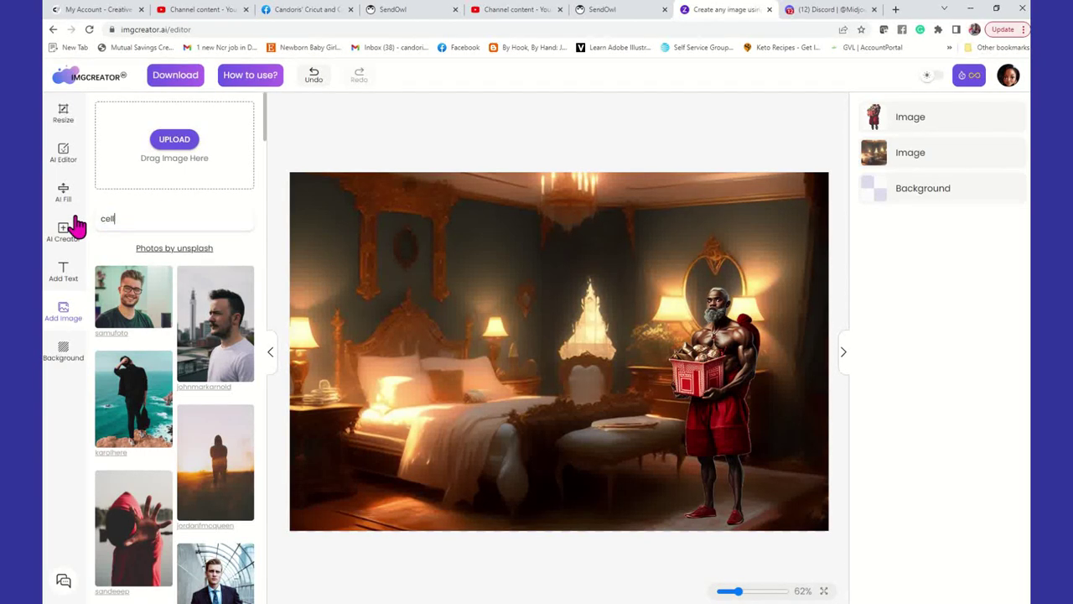
{"action": "type", "text": " phoen"}
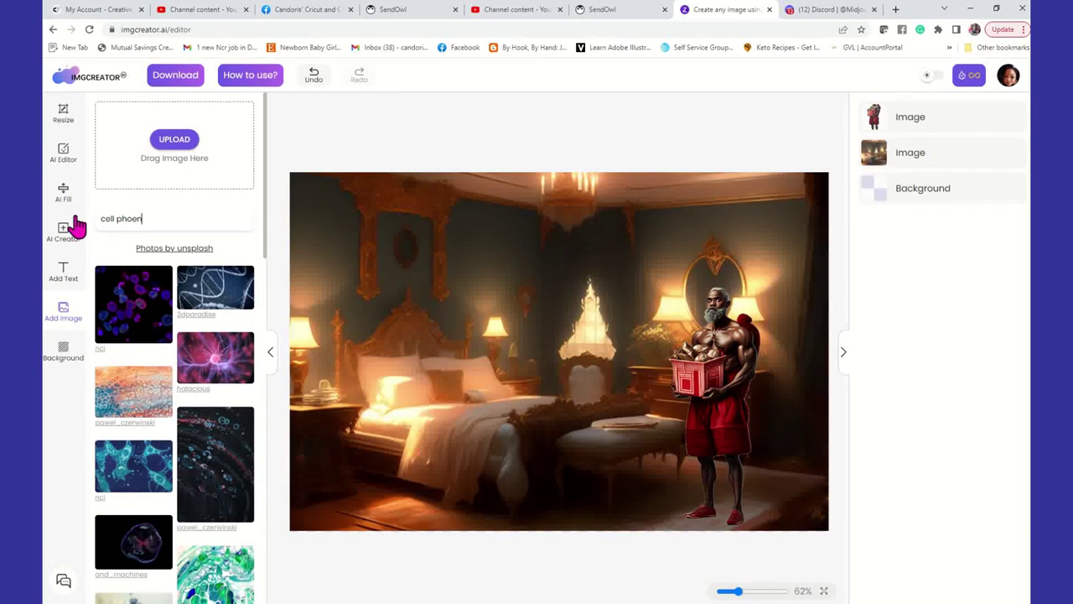
{"action": "key", "text": "BackSpace"}
{"action": "key", "text": "BackSpace"}
{"action": "type", "text": "ne"}
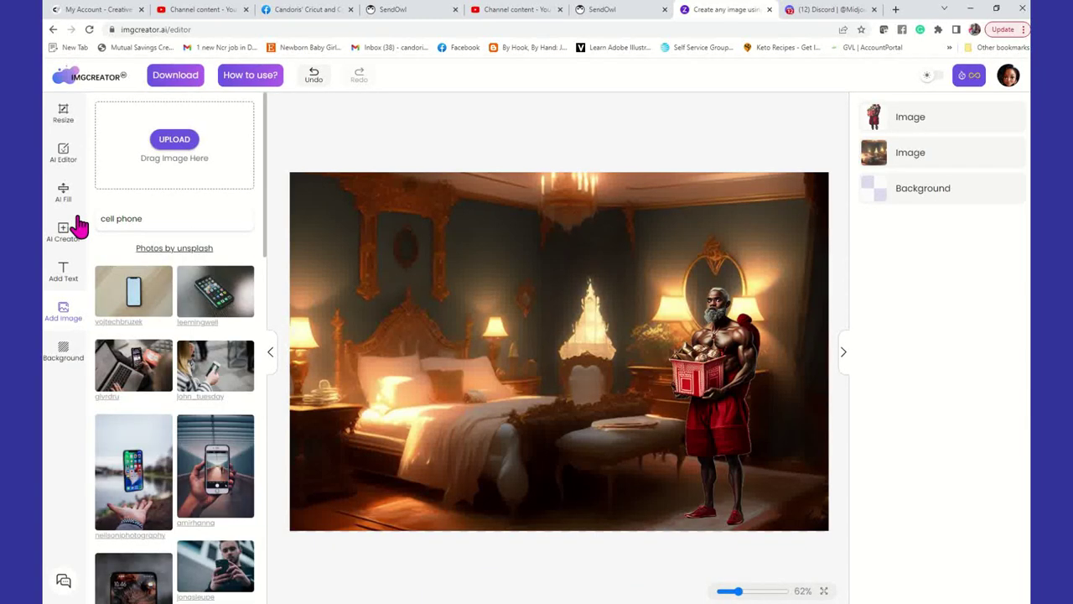
{"action": "left_click", "coordinate": [209, 310]}
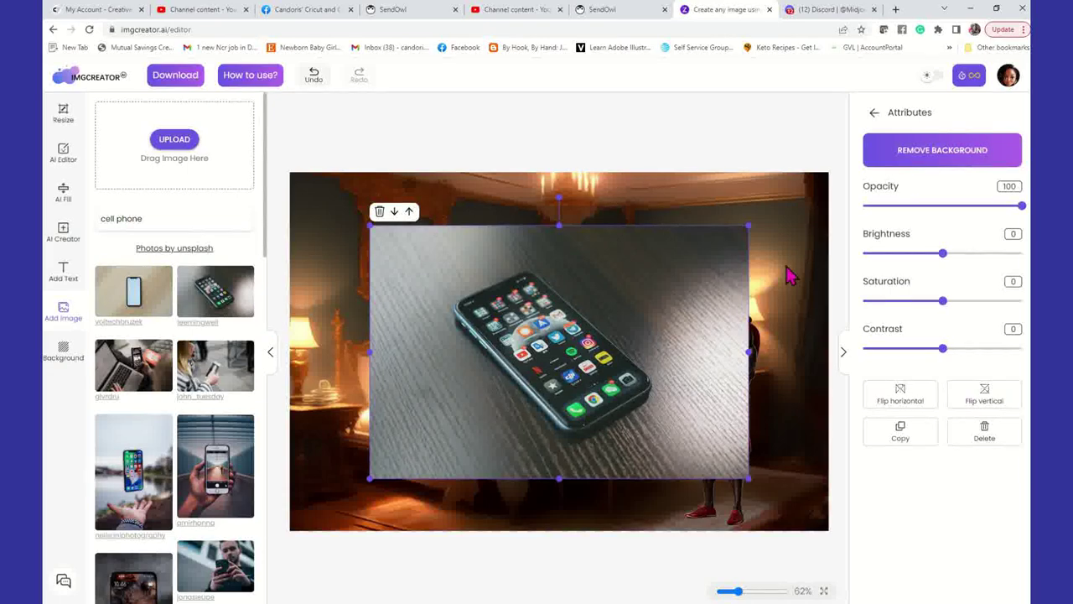
Remove the phone photo's background and try the phone shrunken and tilted beside the bed's pillows
{"action": "left_click", "coordinate": [899, 153]}
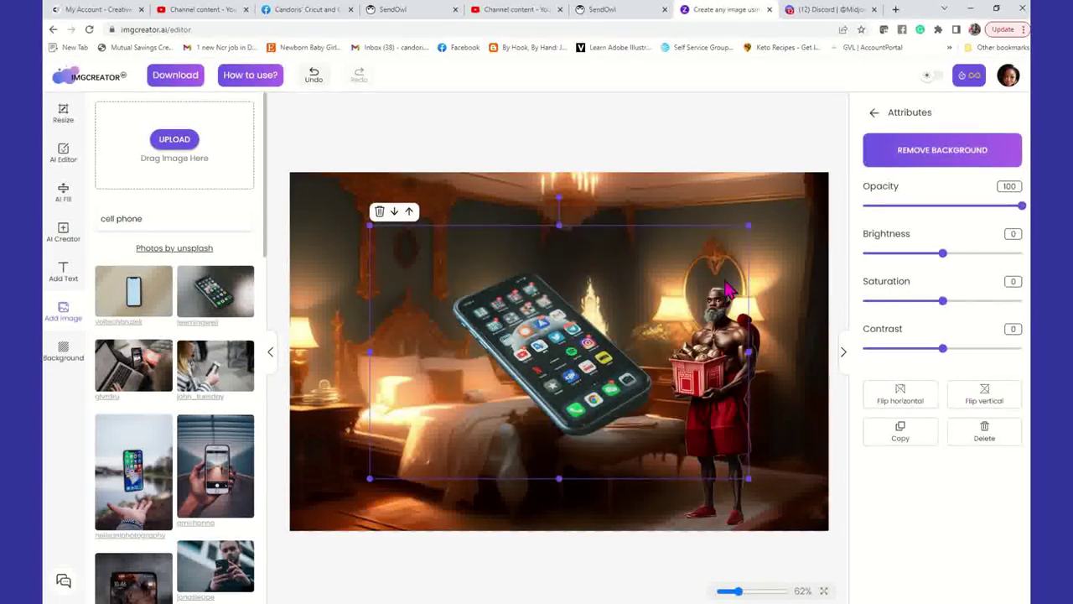
{"action": "left_click_drag", "start_coordinate": [749, 479], "coordinate": [564, 355]}
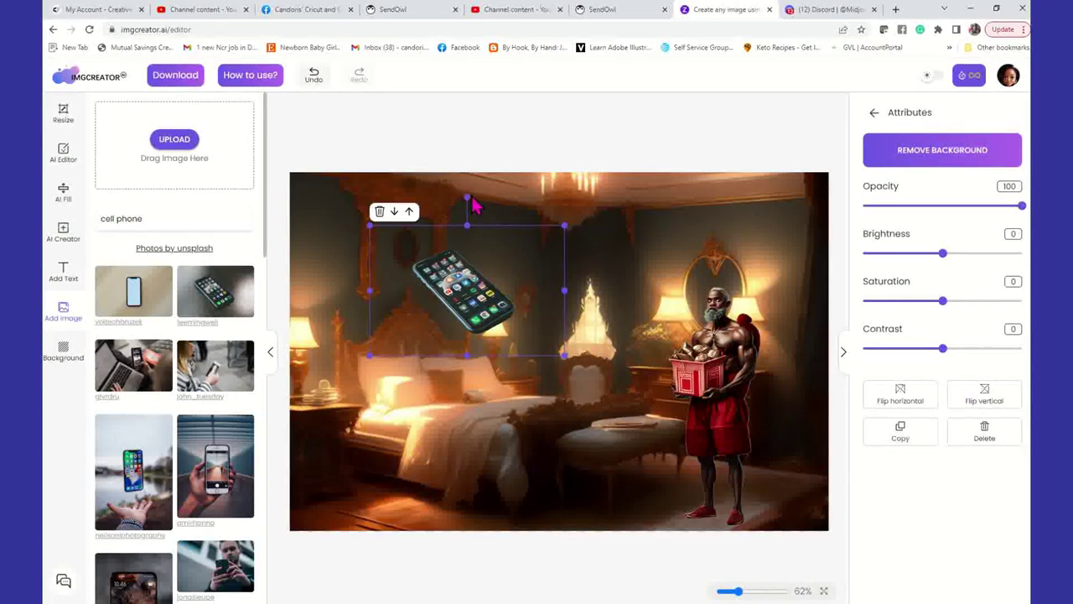
{"action": "left_click_drag", "start_coordinate": [467, 196], "coordinate": [443, 237]}
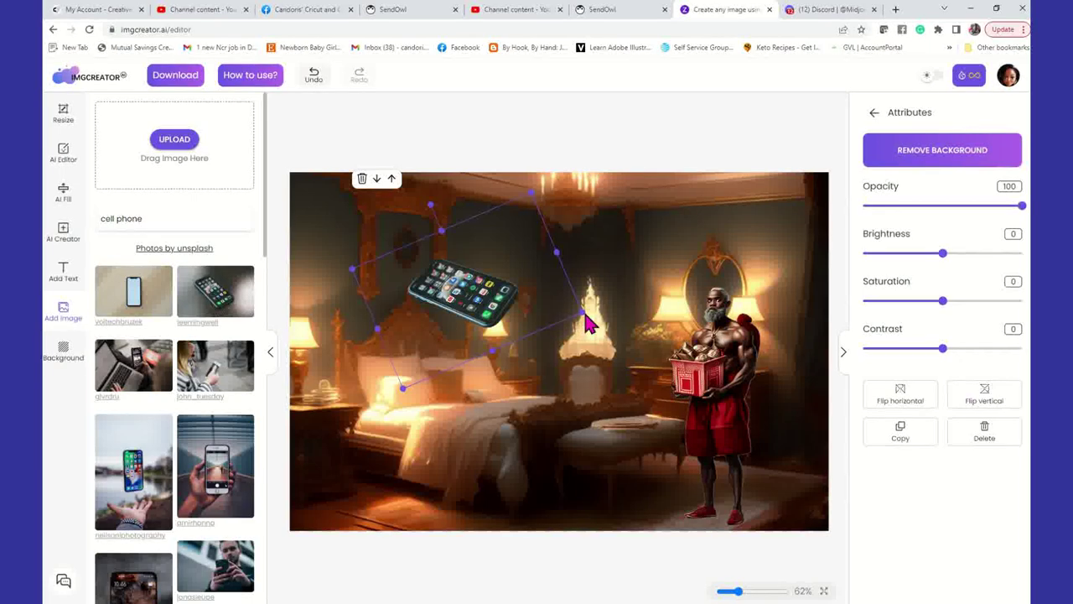
{"action": "left_click_drag", "start_coordinate": [581, 309], "coordinate": [355, 400]}
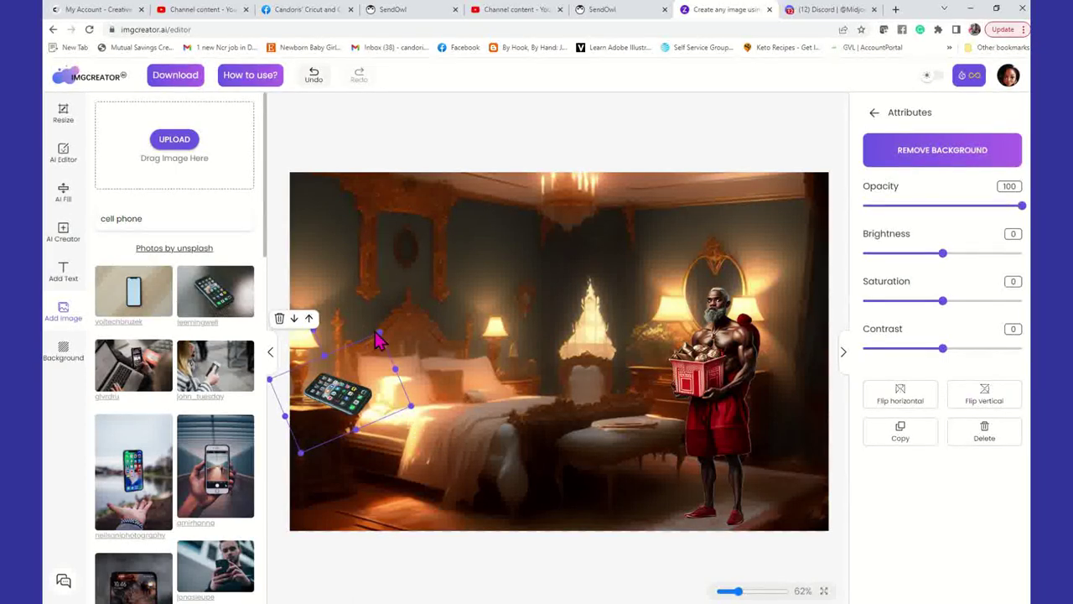
{"action": "left_click_drag", "start_coordinate": [381, 333], "coordinate": [338, 387]}
{"action": "left_click_drag", "start_coordinate": [321, 426], "coordinate": [394, 404]}
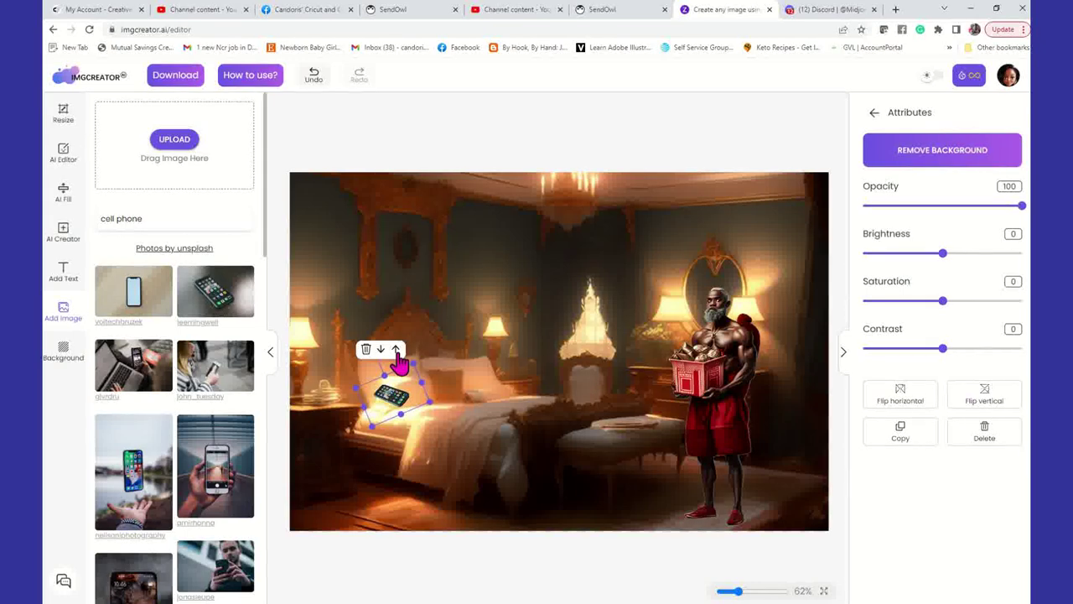
Try the phone at a flatter angle on the nightstand and near the foot of the bed, and delete it
{"action": "left_click", "coordinate": [410, 384]}
{"action": "left_click", "coordinate": [397, 379]}
{"action": "left_click_drag", "start_coordinate": [415, 369], "coordinate": [452, 303]}
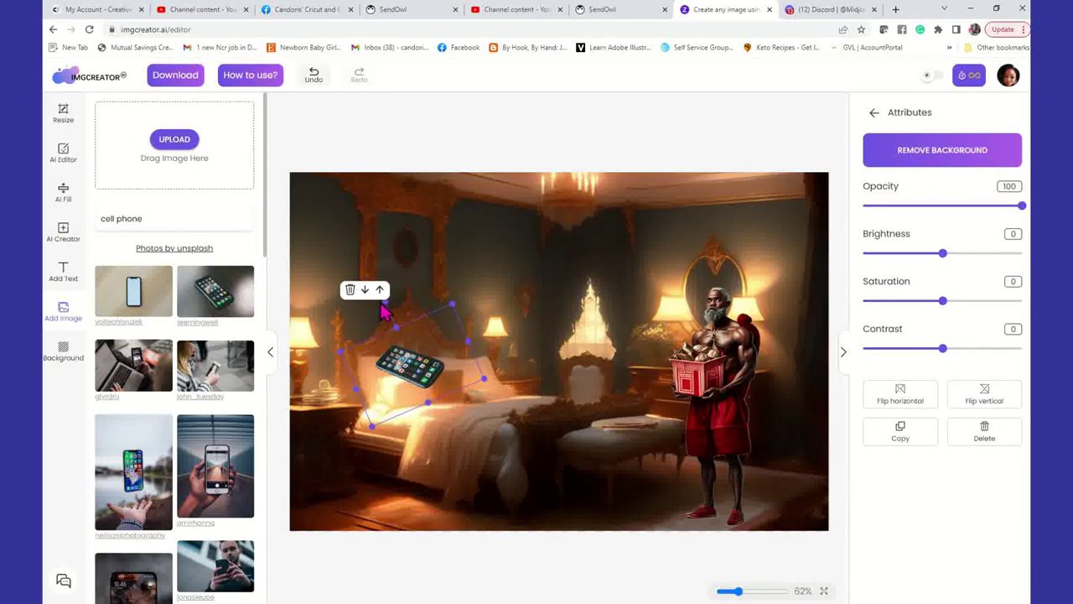
{"action": "left_click_drag", "start_coordinate": [385, 304], "coordinate": [411, 360]}
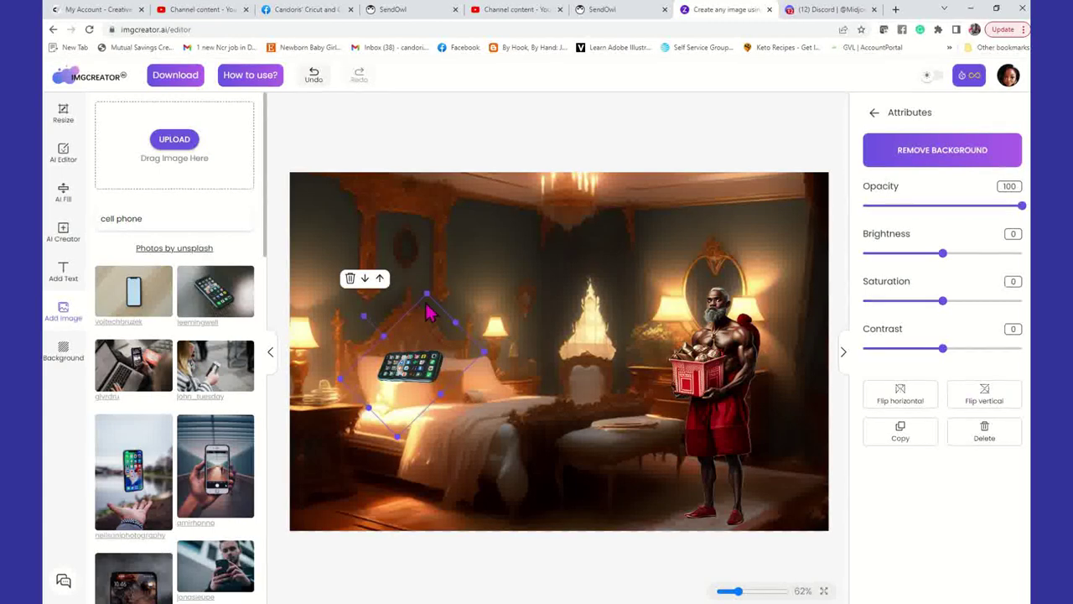
{"action": "left_click_drag", "start_coordinate": [427, 295], "coordinate": [427, 353]}
{"action": "left_click_drag", "start_coordinate": [417, 396], "coordinate": [334, 400]}
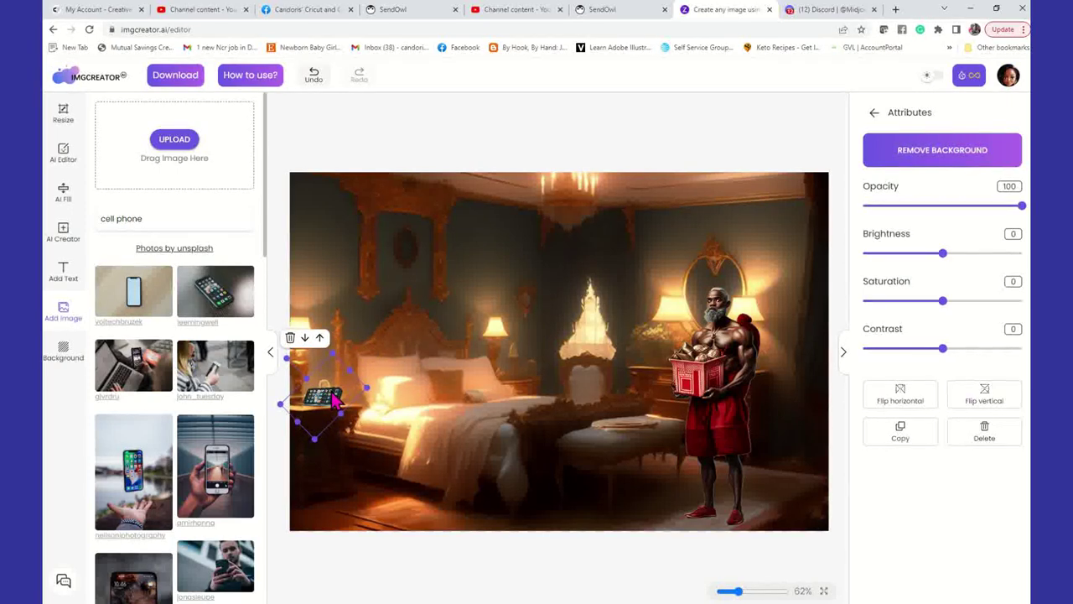
{"action": "left_click_drag", "start_coordinate": [334, 401], "coordinate": [547, 414]}
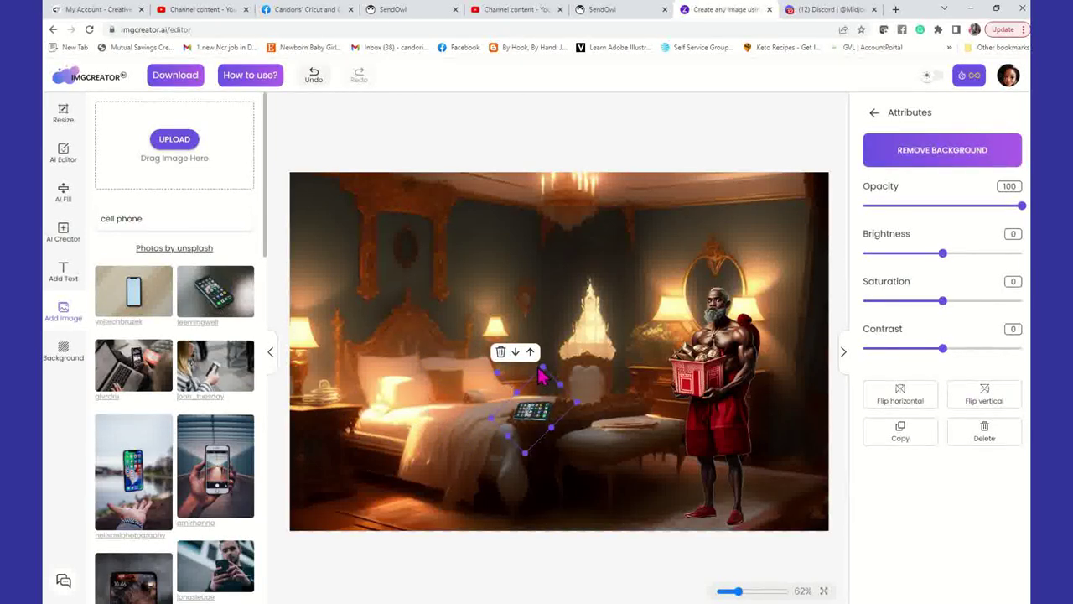
{"action": "left_click", "coordinate": [501, 352]}
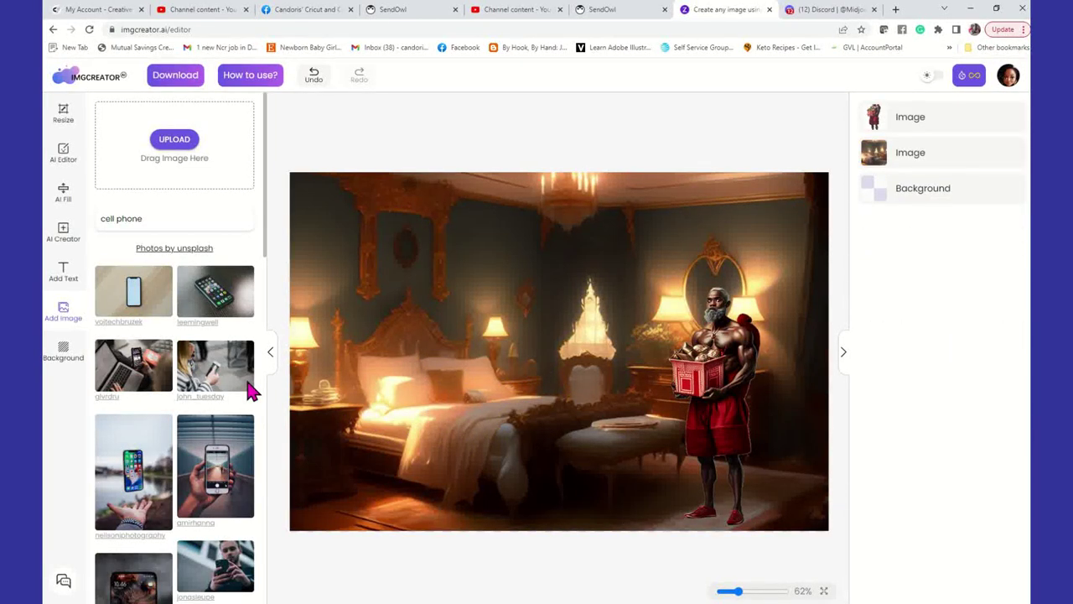
Browse the "cell phone" stock photos and add the dark photo of the black phone lying flat on wooden planks
{"action": "scroll", "coordinate": [201, 415], "scroll_direction": "down", "scroll_amount": 3}
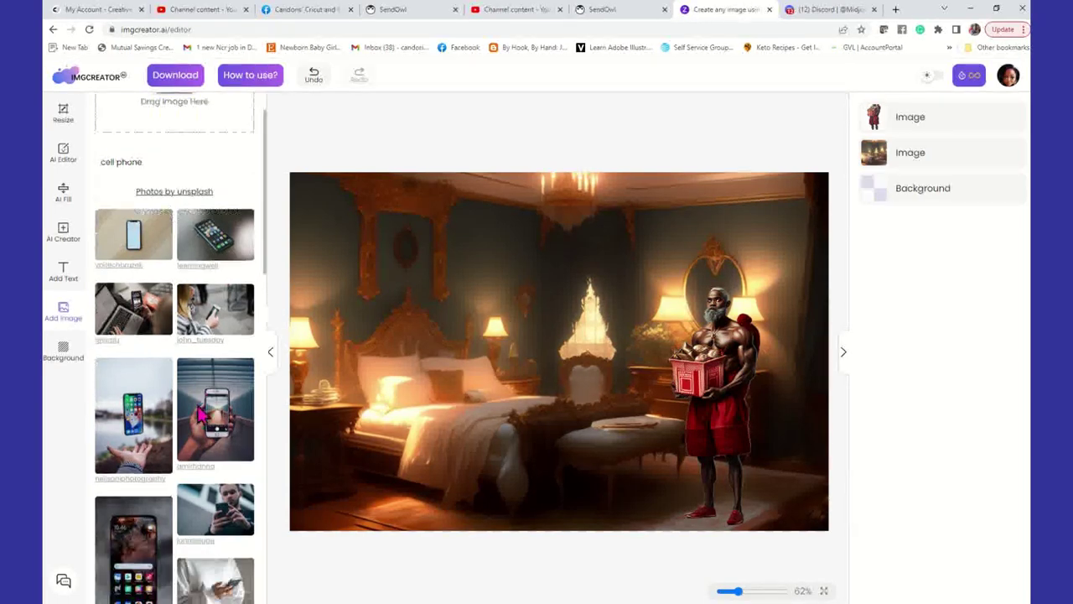
{"action": "scroll", "coordinate": [201, 414], "scroll_direction": "down", "scroll_amount": 6}
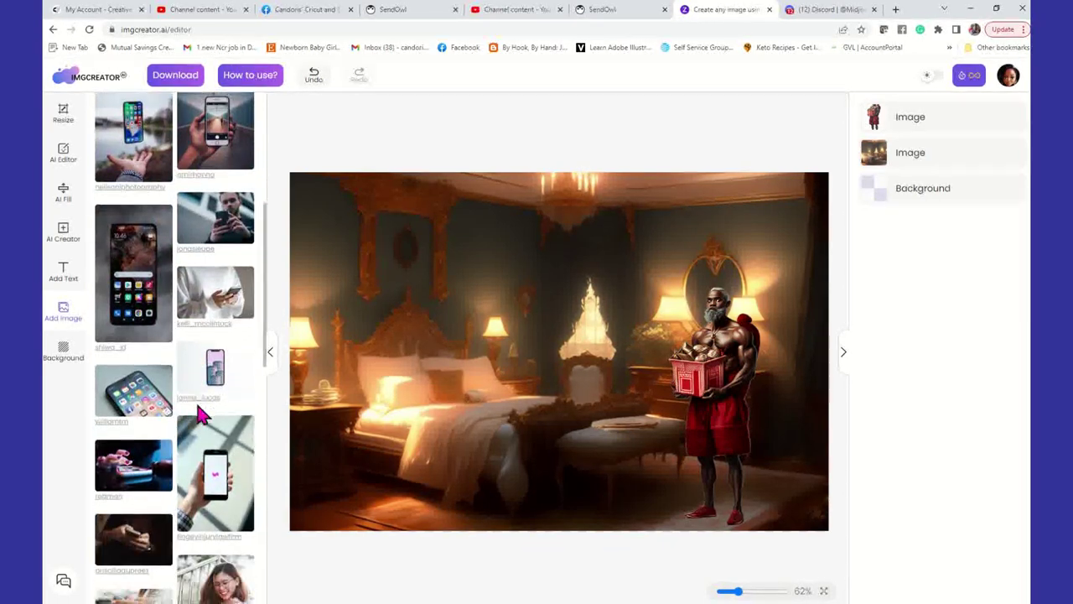
{"action": "scroll", "coordinate": [201, 414], "scroll_direction": "down", "scroll_amount": 4}
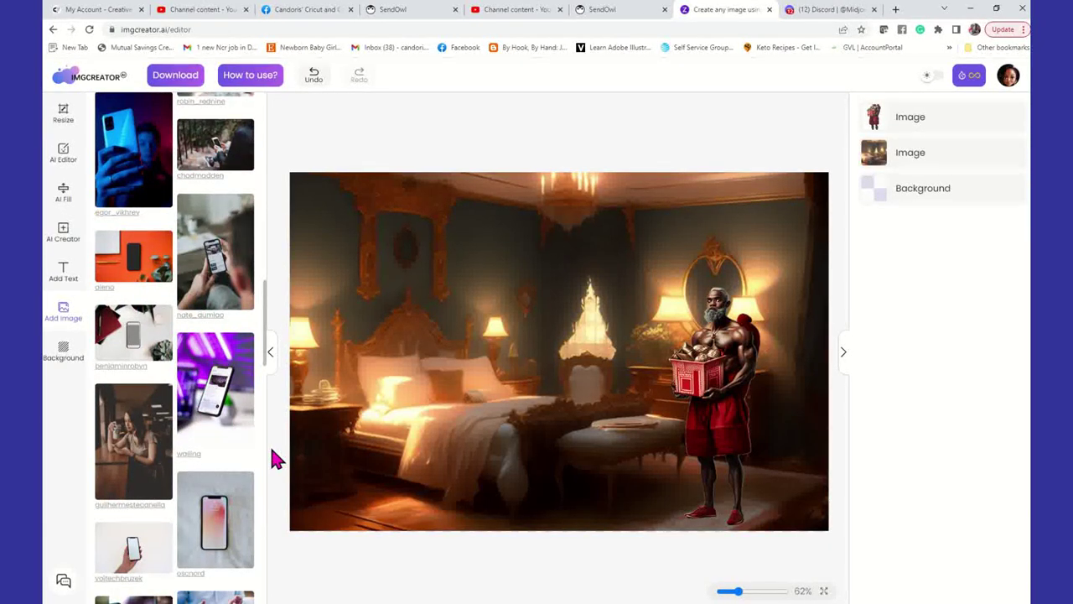
{"action": "scroll", "coordinate": [189, 444], "scroll_direction": "down", "scroll_amount": 2}
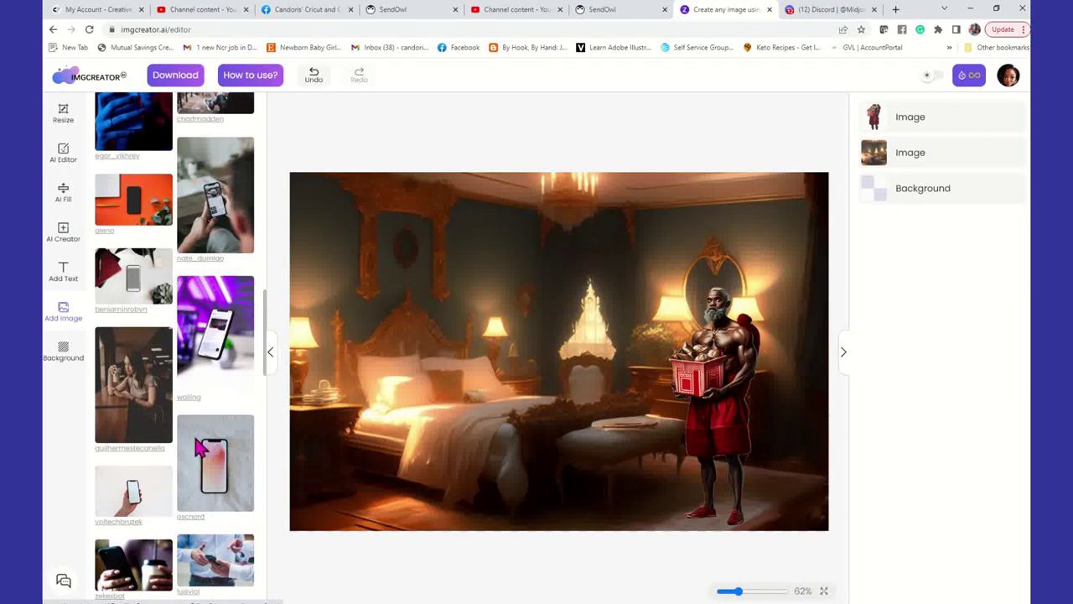
{"action": "scroll", "coordinate": [202, 448], "scroll_direction": "down", "scroll_amount": 3}
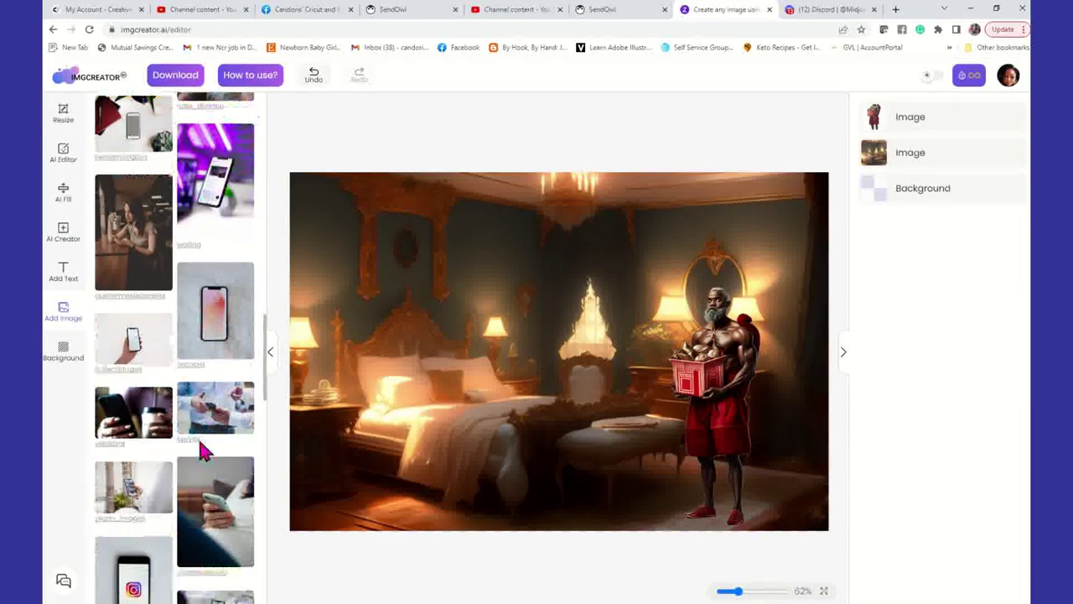
{"action": "scroll", "coordinate": [201, 451], "scroll_direction": "down", "scroll_amount": 1}
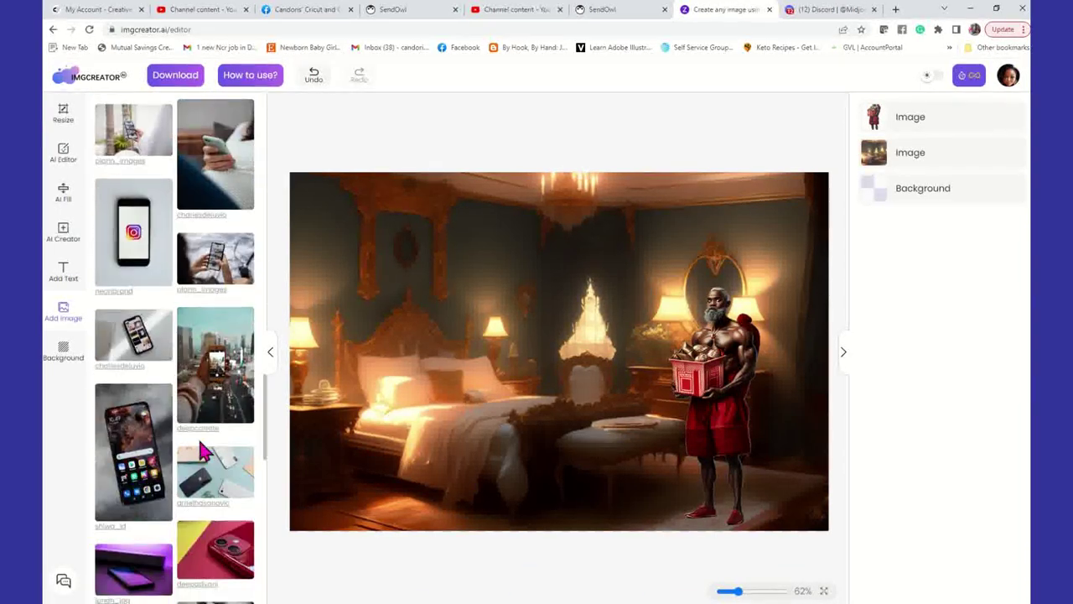
{"action": "scroll", "coordinate": [201, 451], "scroll_direction": "down", "scroll_amount": 2}
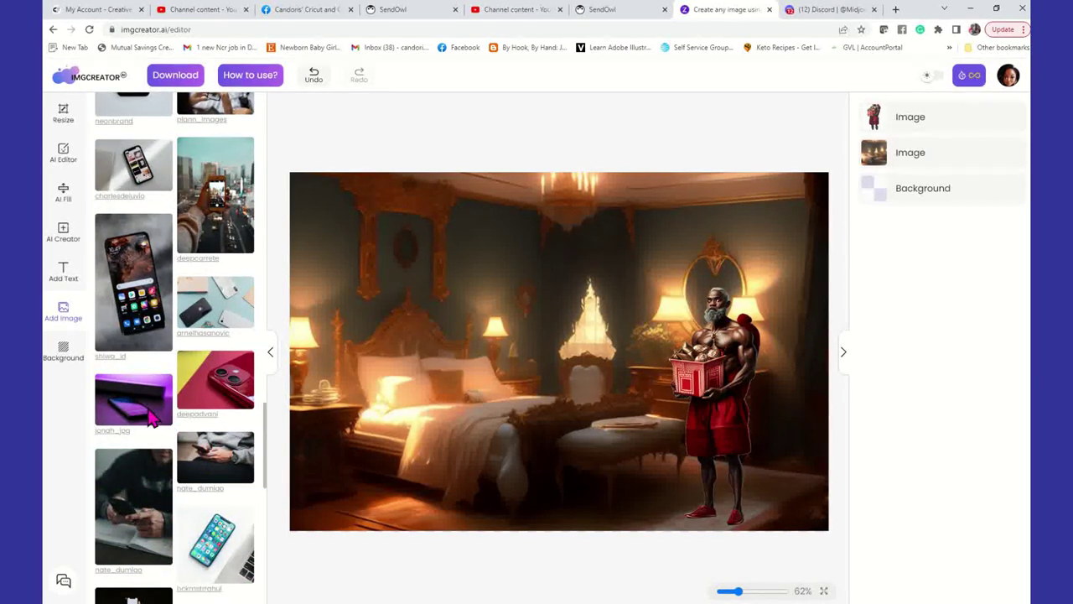
{"action": "scroll", "coordinate": [153, 421], "scroll_direction": "down", "scroll_amount": 2}
{"action": "scroll", "coordinate": [153, 421], "scroll_direction": "down", "scroll_amount": 1}
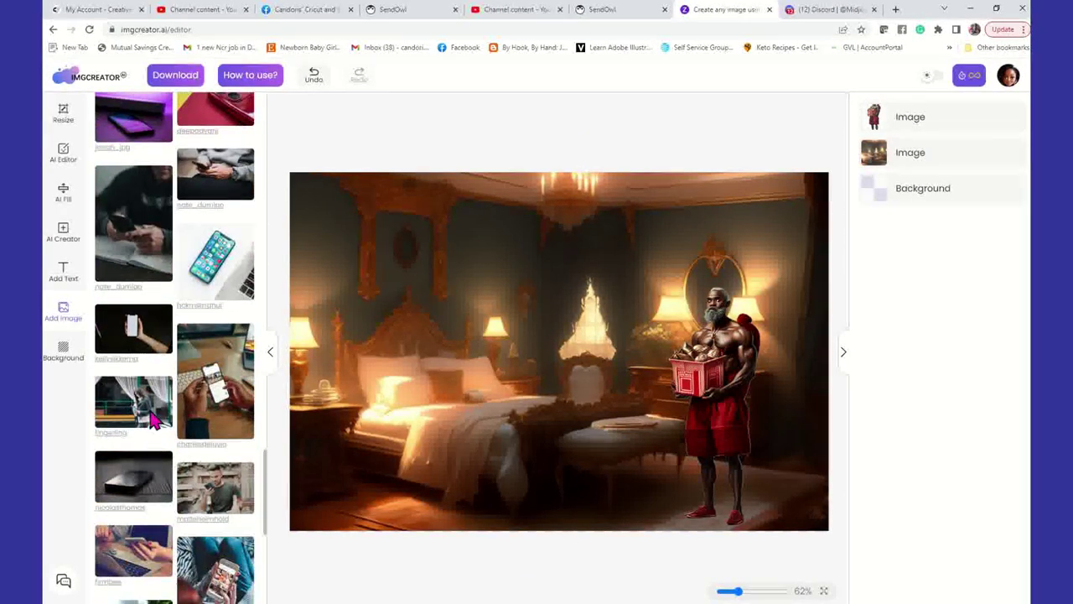
{"action": "left_click", "coordinate": [131, 480]}
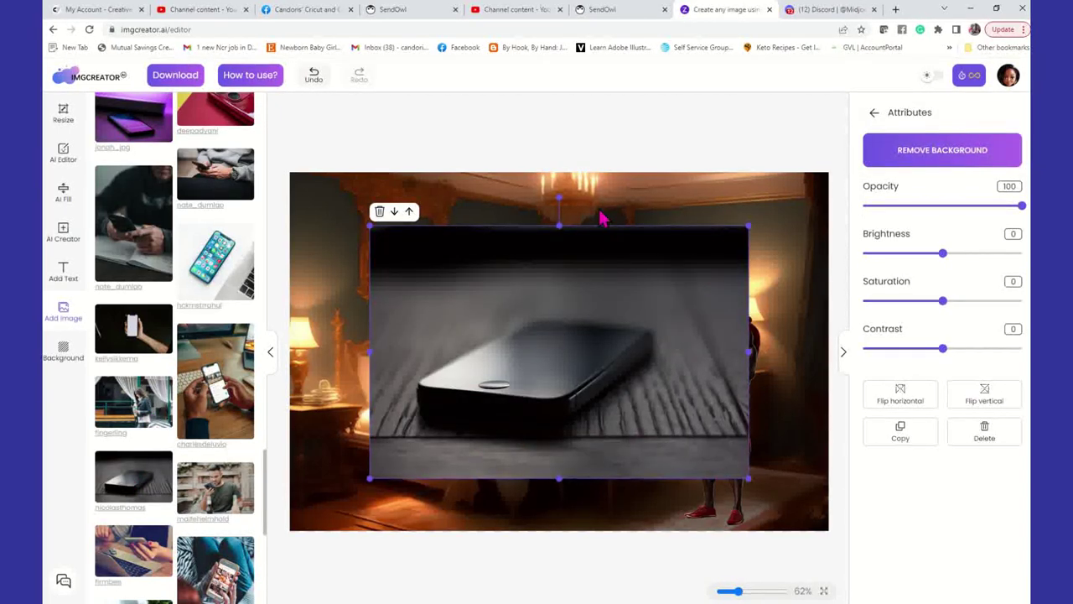
Remove the background from the new black phone photo and shrink the phone to a small object
{"action": "left_click", "coordinate": [910, 159]}
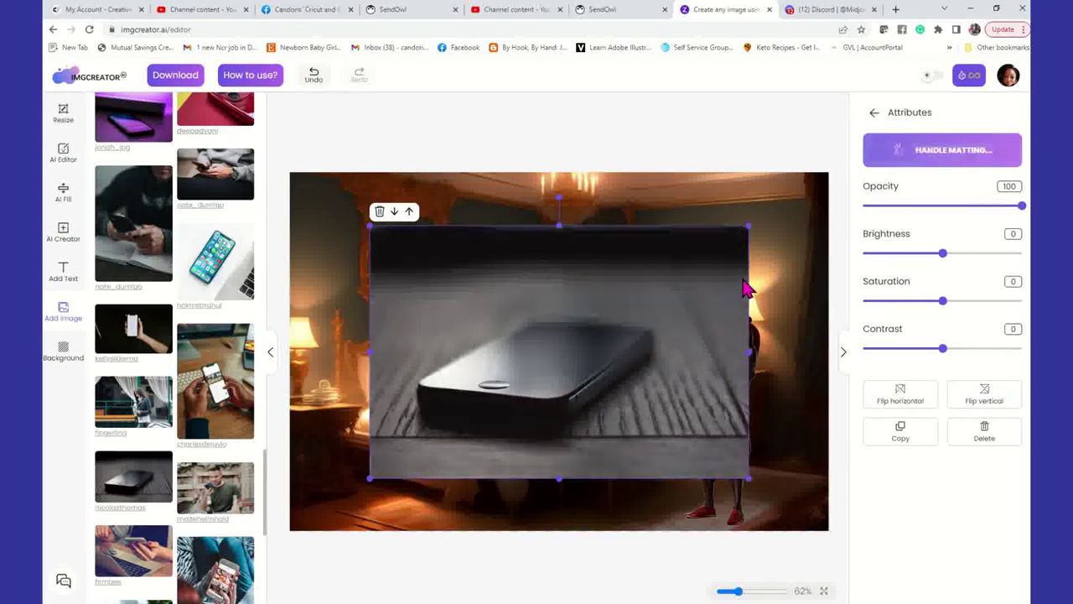
{"action": "left_click", "coordinate": [746, 229]}
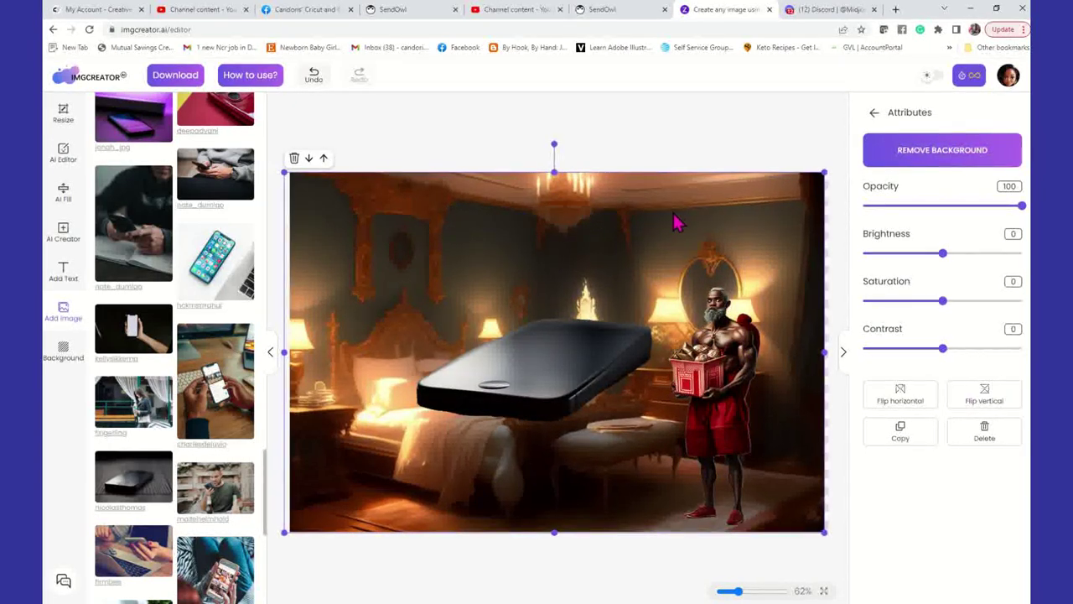
{"action": "left_click", "coordinate": [652, 340]}
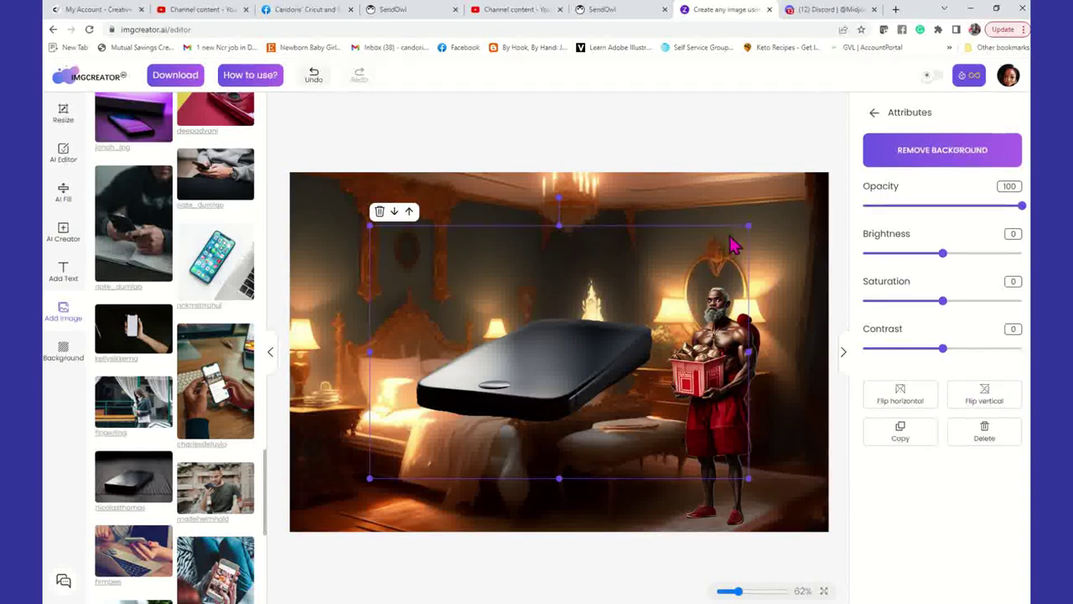
{"action": "left_click_drag", "start_coordinate": [751, 224], "coordinate": [430, 400]}
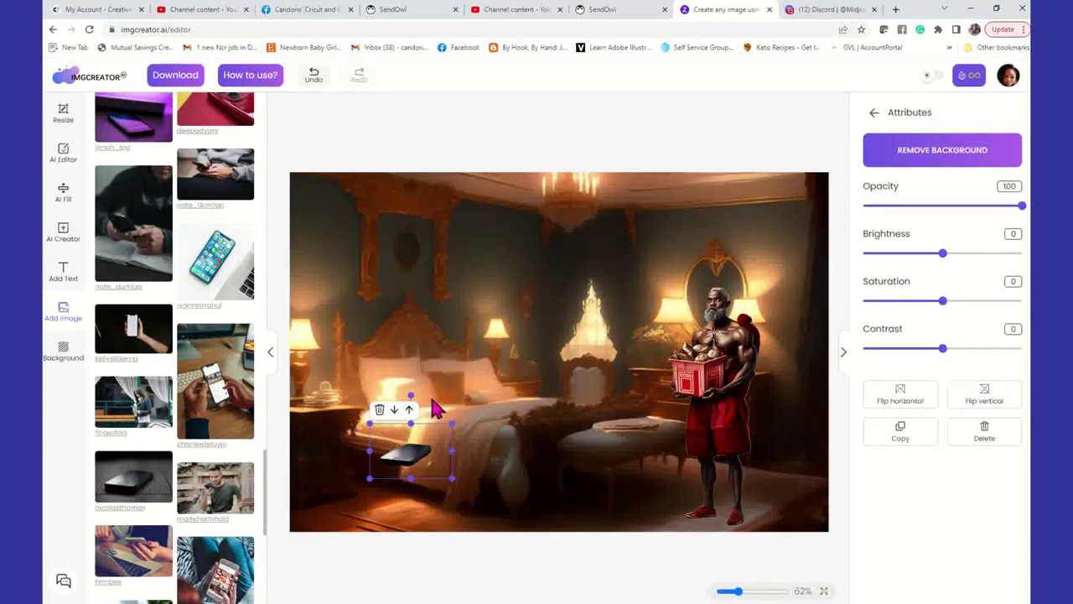
Place the black phone on the nightstand beside the bed, scaled down further and rotated slightly to match the surface
{"action": "left_click_drag", "start_coordinate": [402, 457], "coordinate": [358, 405]}
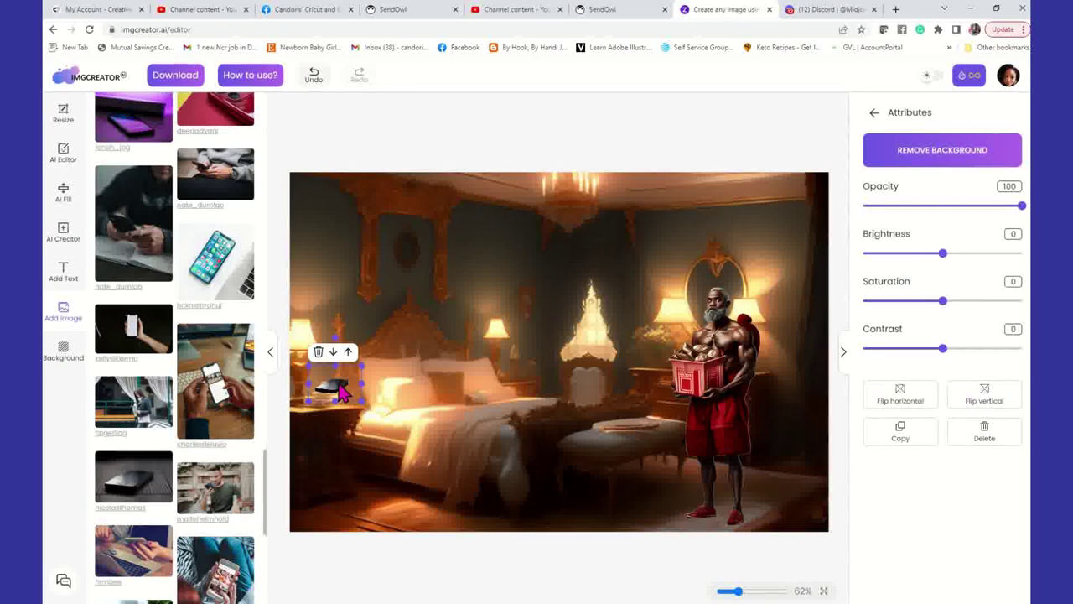
{"action": "mouse_move", "coordinate": [341, 391]}
{"action": "left_mouse_down"}
{"action": "mouse_move", "coordinate": [348, 415]}
{"action": "mouse_move", "coordinate": [369, 381]}
{"action": "mouse_move", "coordinate": [348, 409]}
{"action": "left_mouse_up"}
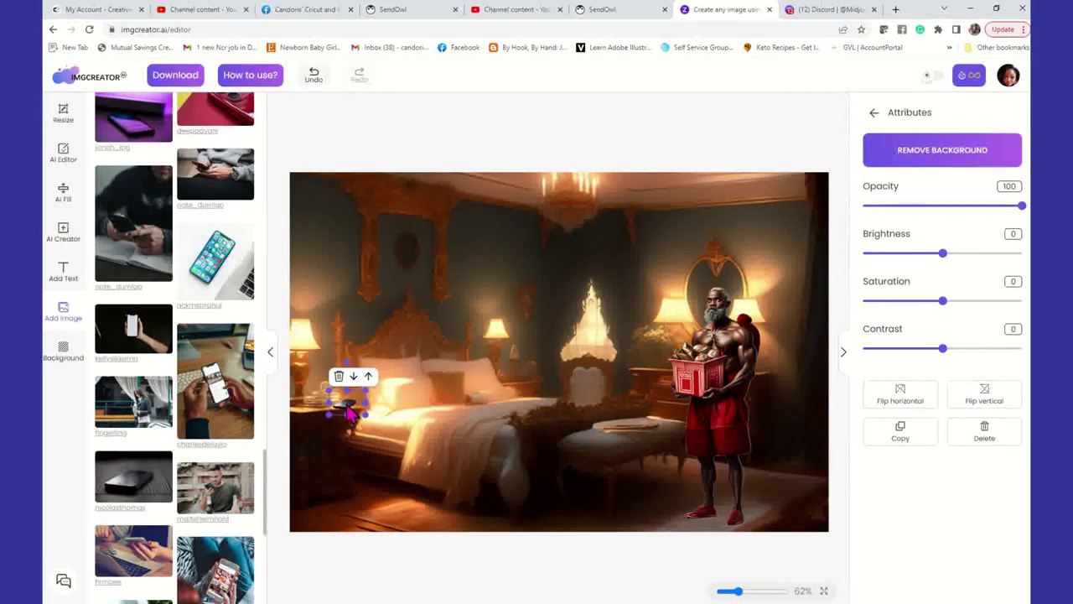
{"action": "left_click", "coordinate": [480, 438]}
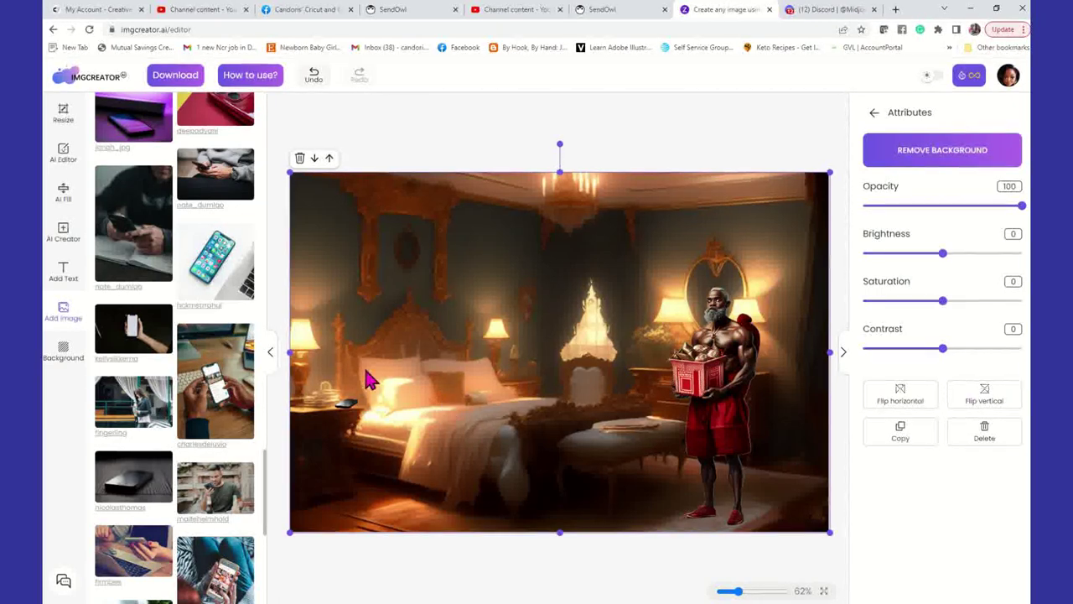
{"action": "left_click", "coordinate": [350, 409]}
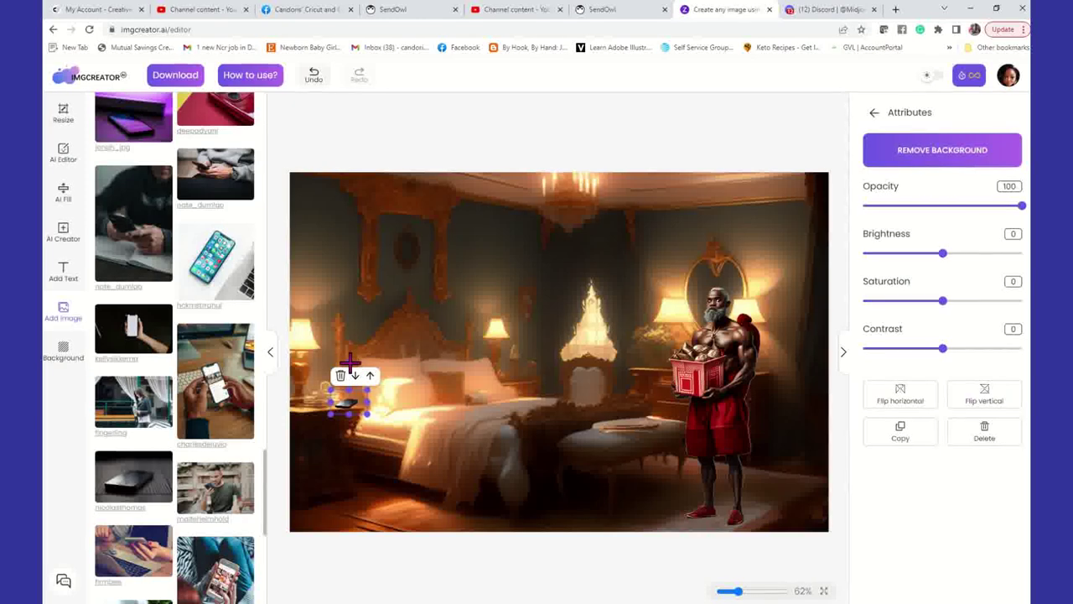
{"action": "left_click_drag", "start_coordinate": [348, 361], "coordinate": [352, 360]}
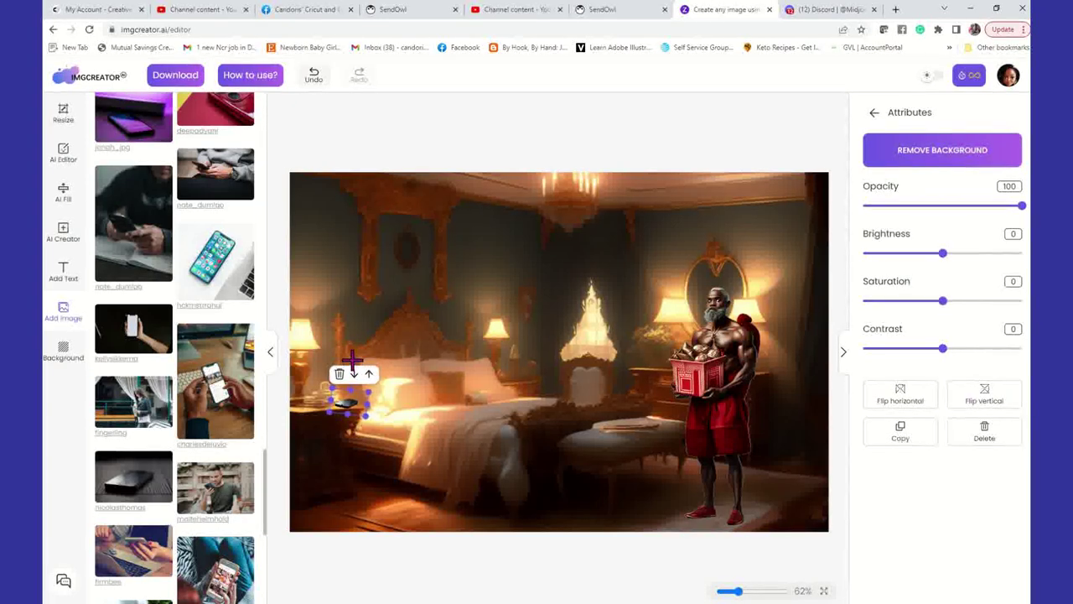
{"action": "left_click", "coordinate": [467, 411]}
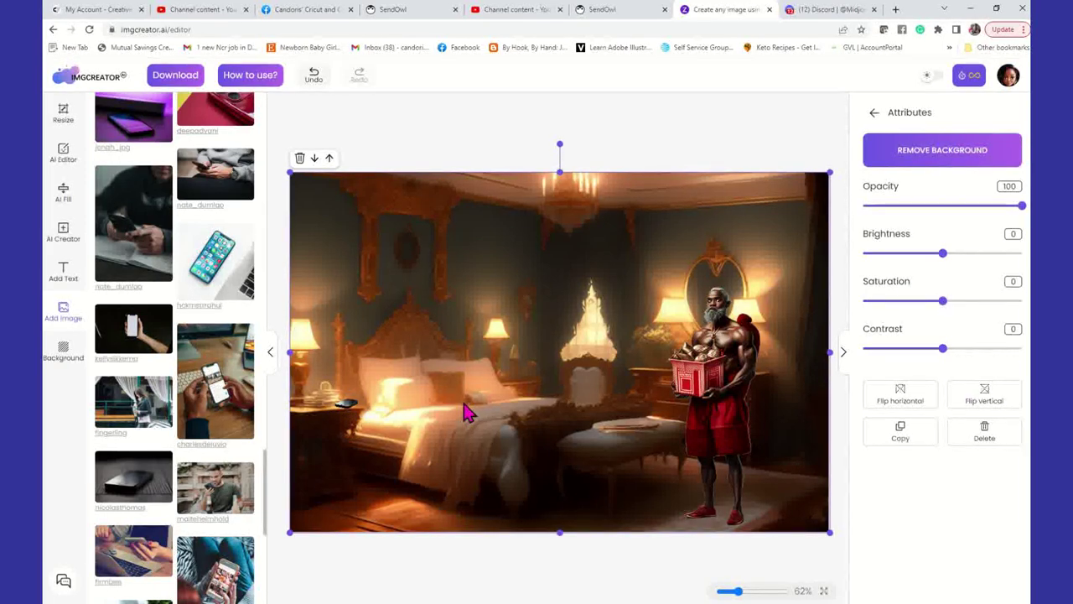
Replace the stock photo search term with "valentine"
{"action": "scroll", "coordinate": [188, 174], "scroll_direction": "down", "scroll_amount": 15}
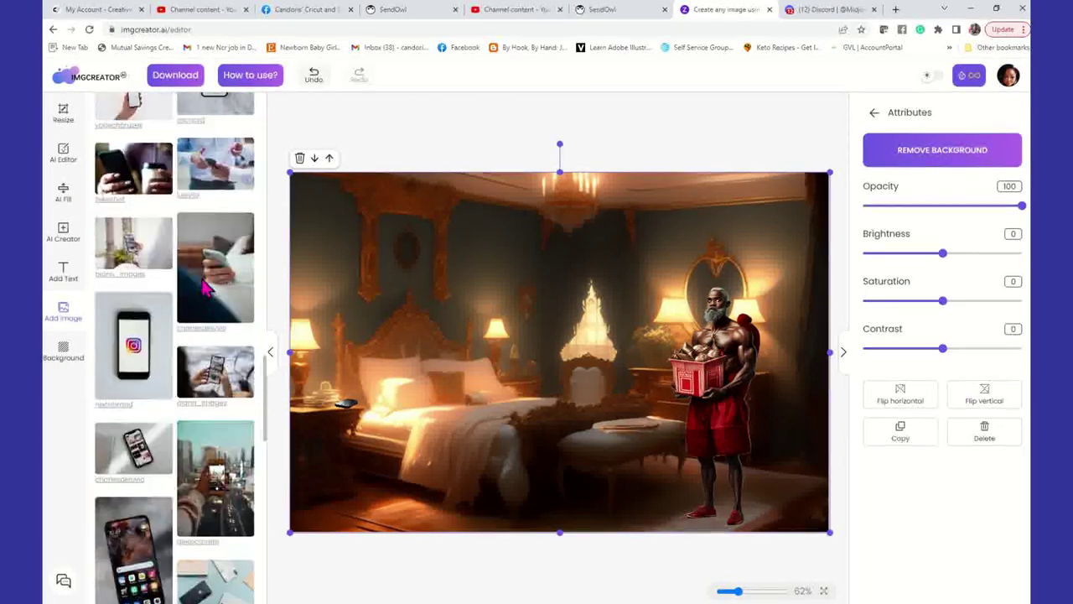
{"action": "scroll", "coordinate": [201, 154], "scroll_direction": "up", "scroll_amount": 15}
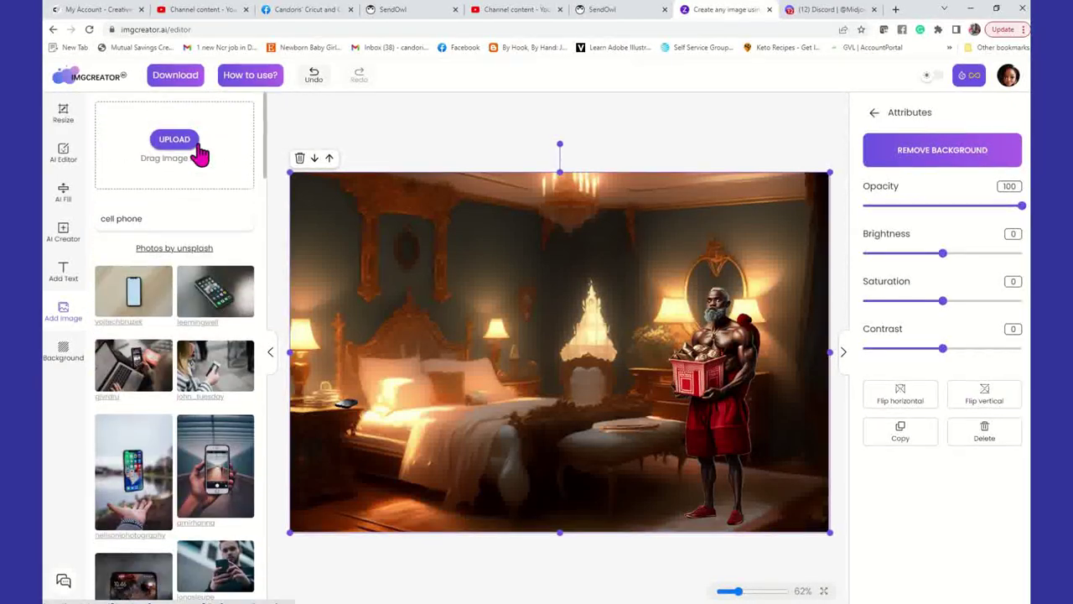
{"action": "left_click_drag", "start_coordinate": [173, 217], "coordinate": [73, 212]}
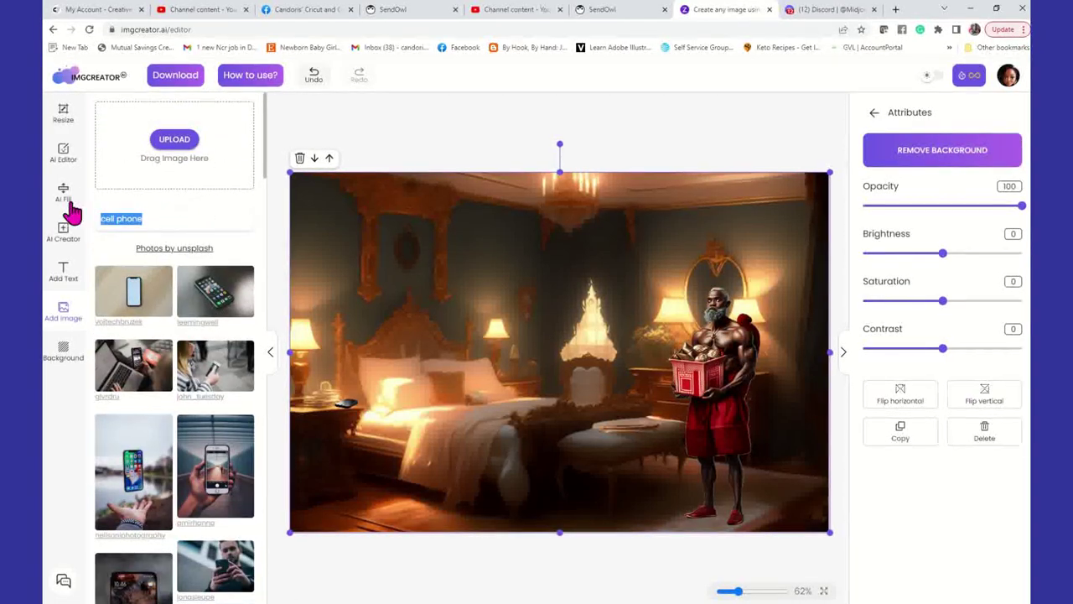
{"action": "type", "text": "valentine"}
{"action": "left_click", "coordinate": [71, 203]}
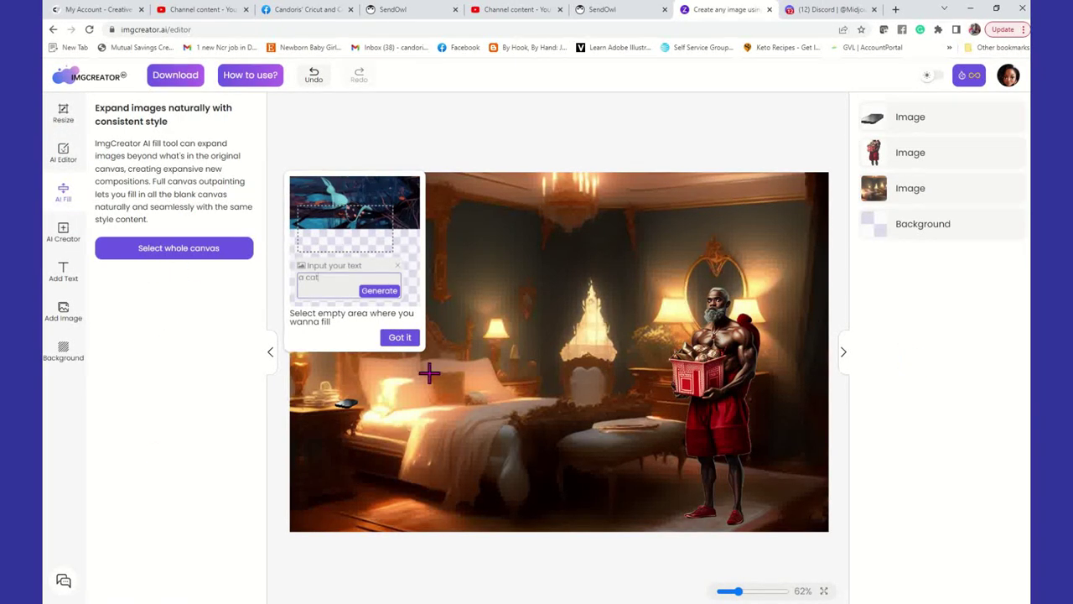
{"action": "left_click", "coordinate": [403, 339]}
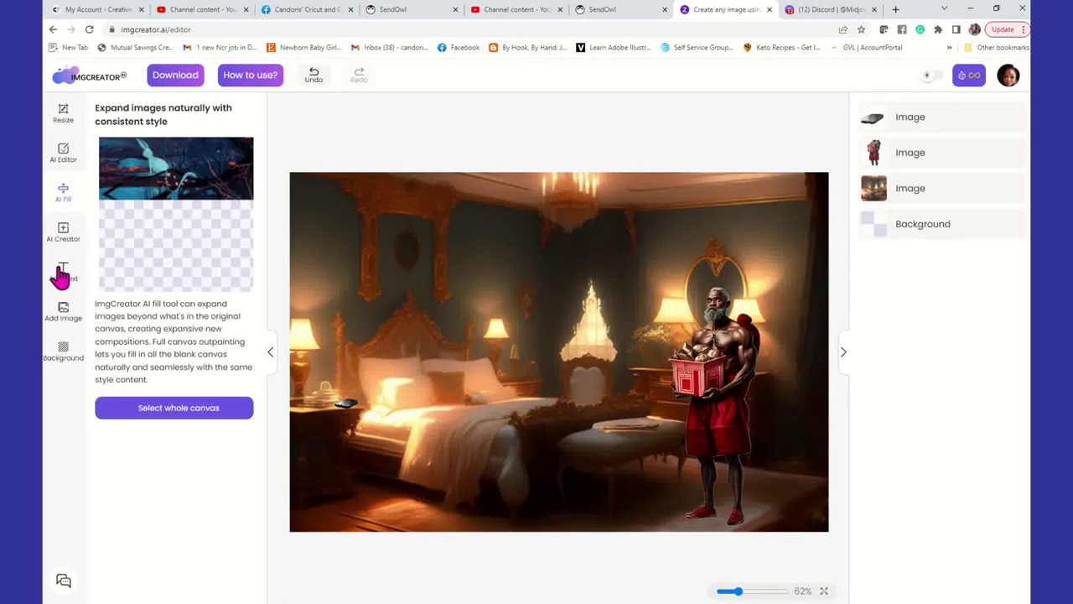
{"action": "left_click", "coordinate": [64, 312]}
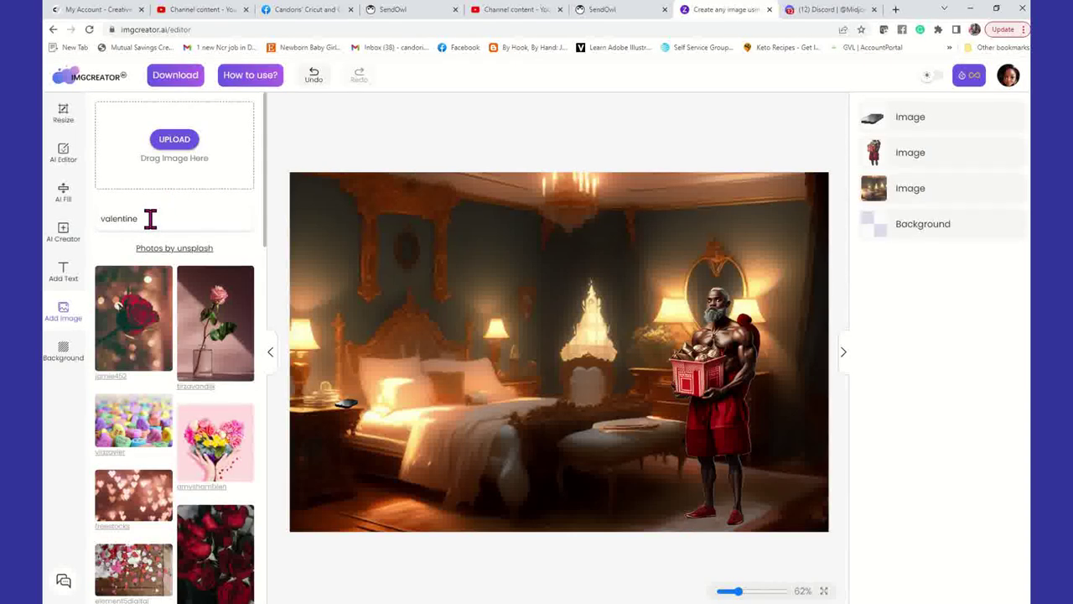
Extend the stock photo search term to "valentine balloons"
{"action": "left_click", "coordinate": [199, 223]}
{"action": "type", "text": "balllo"}
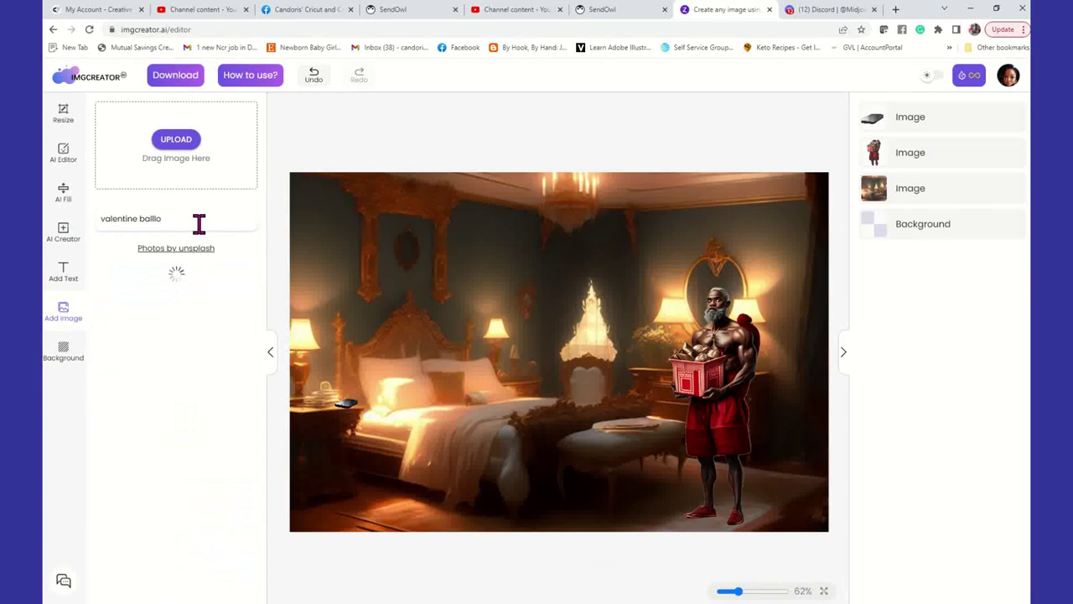
{"action": "key", "text": "BackSpace"}
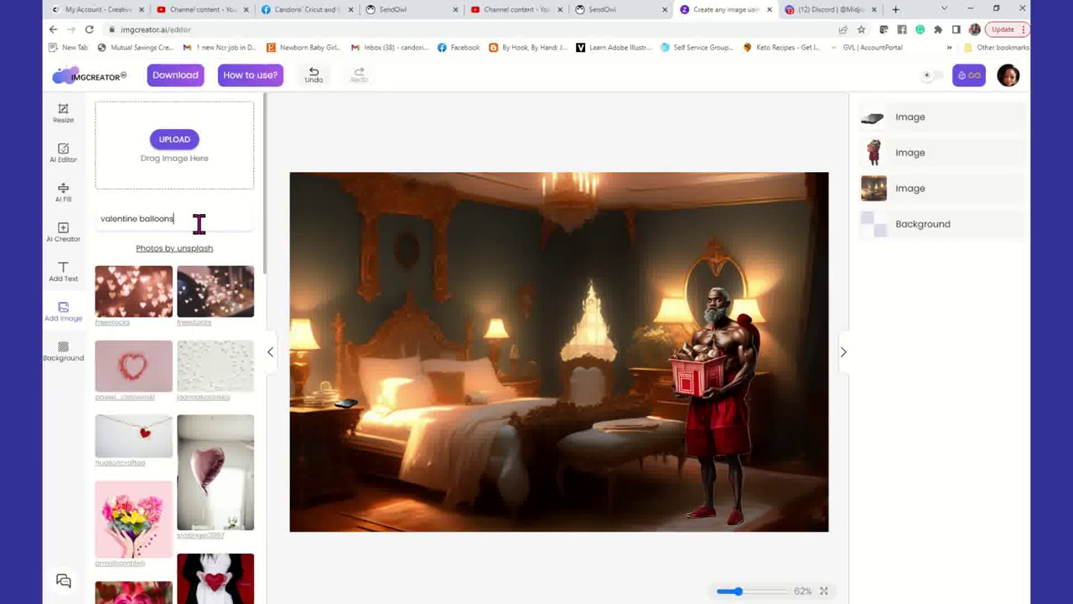
Find the sparkling pink heart balloon on a red backdrop in the stock photos, add it to the canvas and remove its background
{"action": "scroll", "coordinate": [145, 379], "scroll_direction": "down", "scroll_amount": 2}
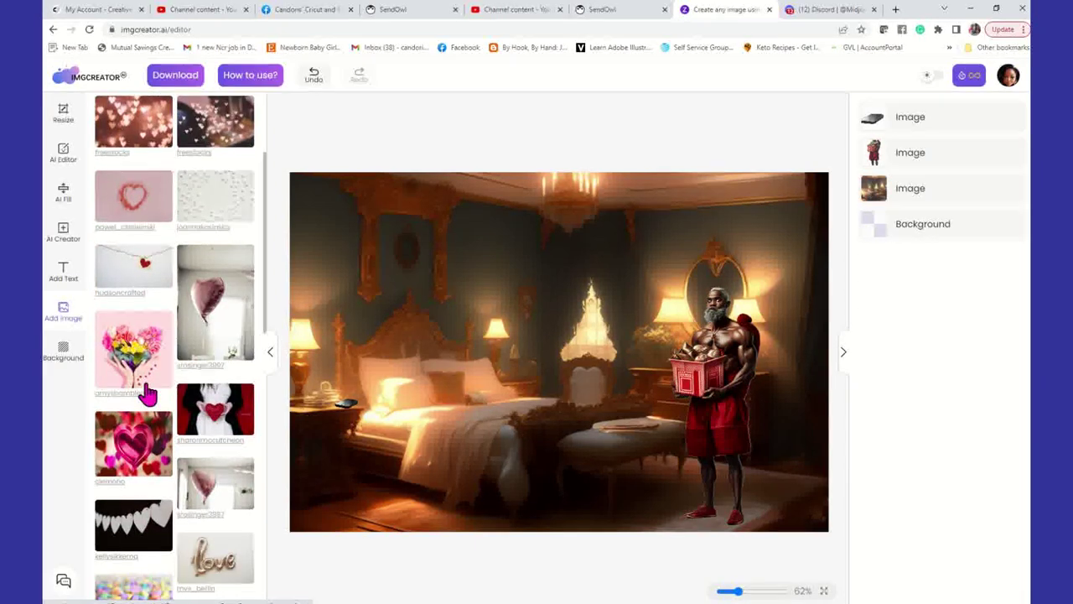
{"action": "scroll", "coordinate": [147, 387], "scroll_direction": "down", "scroll_amount": 5}
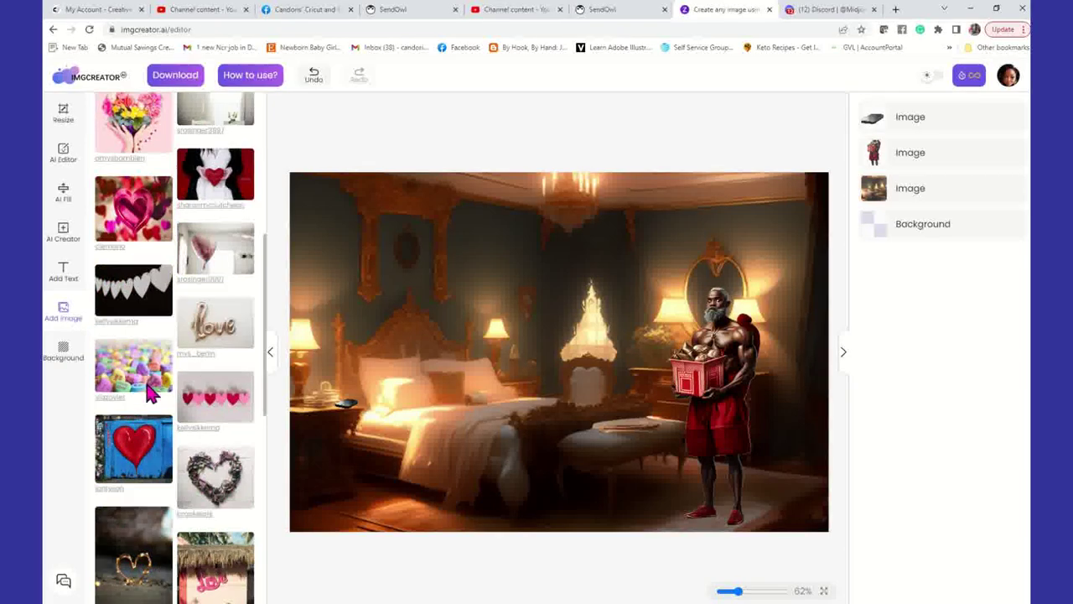
{"action": "scroll", "coordinate": [149, 392], "scroll_direction": "down", "scroll_amount": 1}
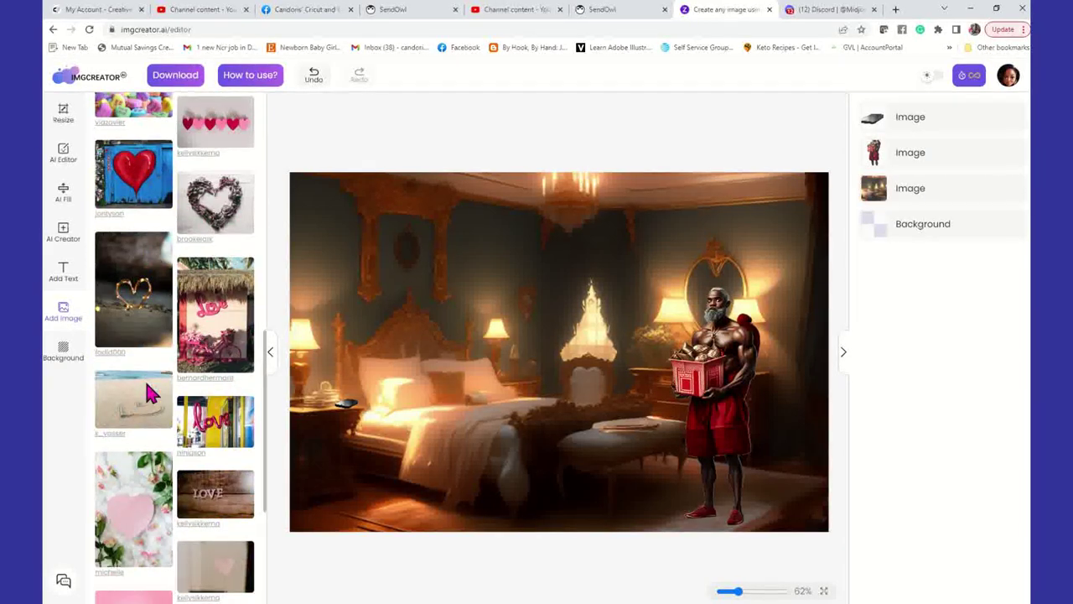
{"action": "scroll", "coordinate": [146, 392], "scroll_direction": "down", "scroll_amount": 3}
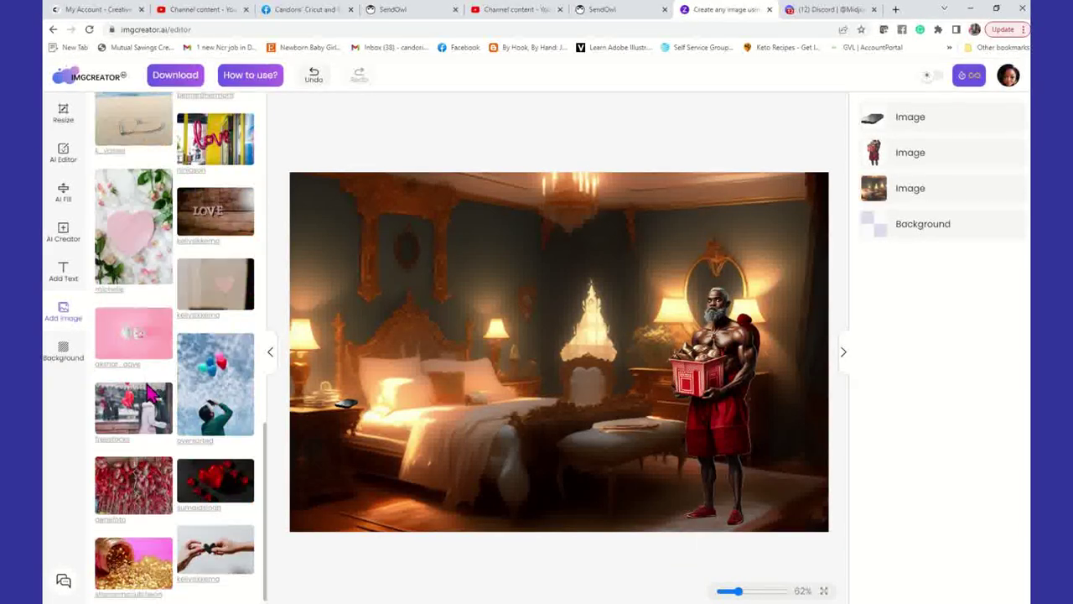
{"action": "scroll", "coordinate": [149, 394], "scroll_direction": "down", "scroll_amount": 1}
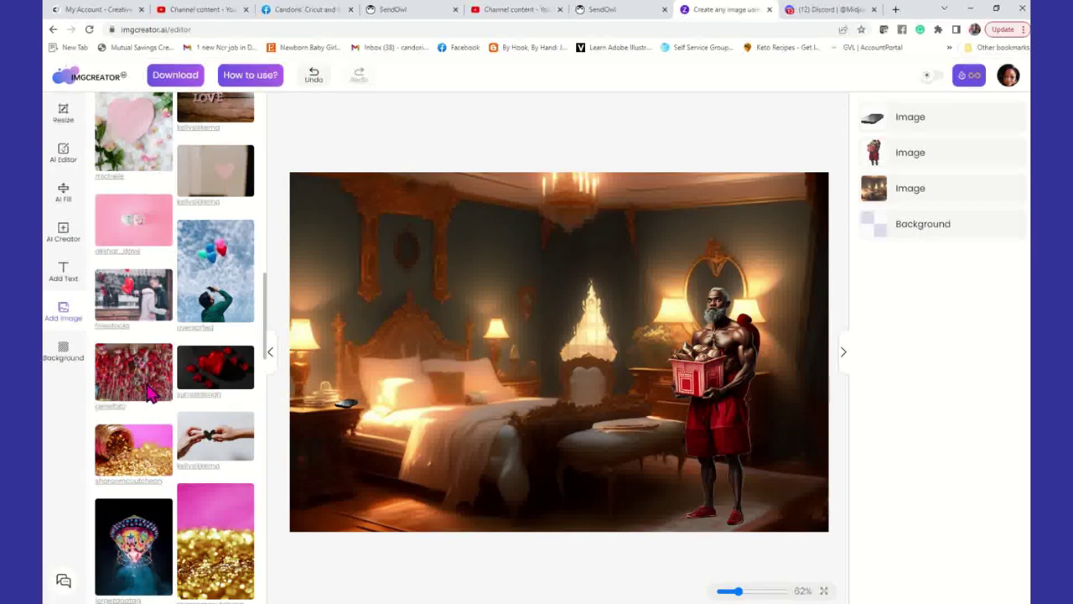
{"action": "scroll", "coordinate": [150, 394], "scroll_direction": "down", "scroll_amount": 3}
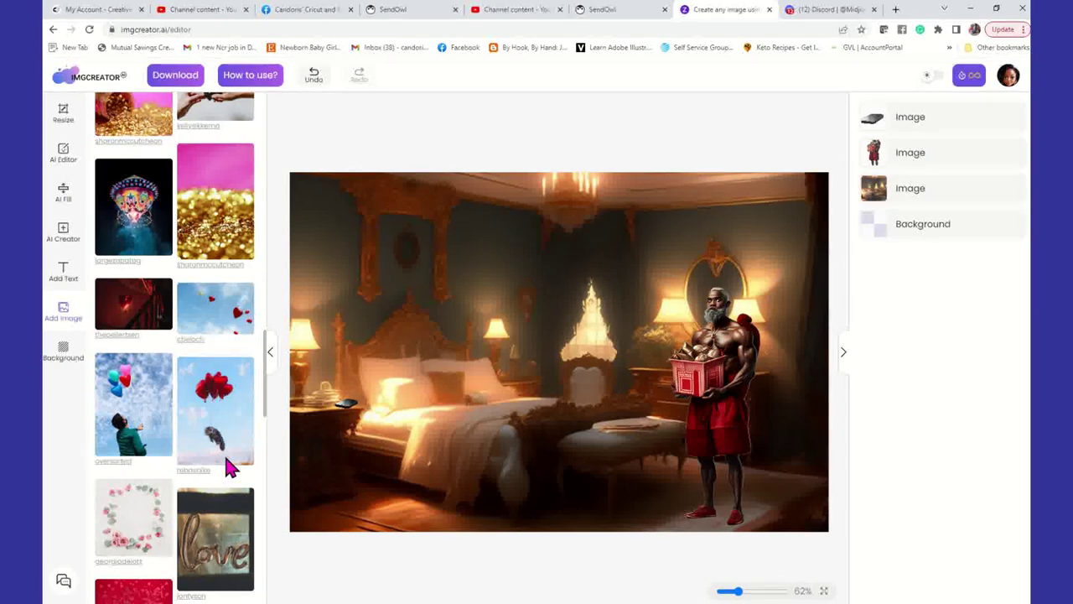
{"action": "scroll", "coordinate": [225, 463], "scroll_direction": "down", "scroll_amount": 3}
{"action": "scroll", "coordinate": [229, 466], "scroll_direction": "down", "scroll_amount": 3}
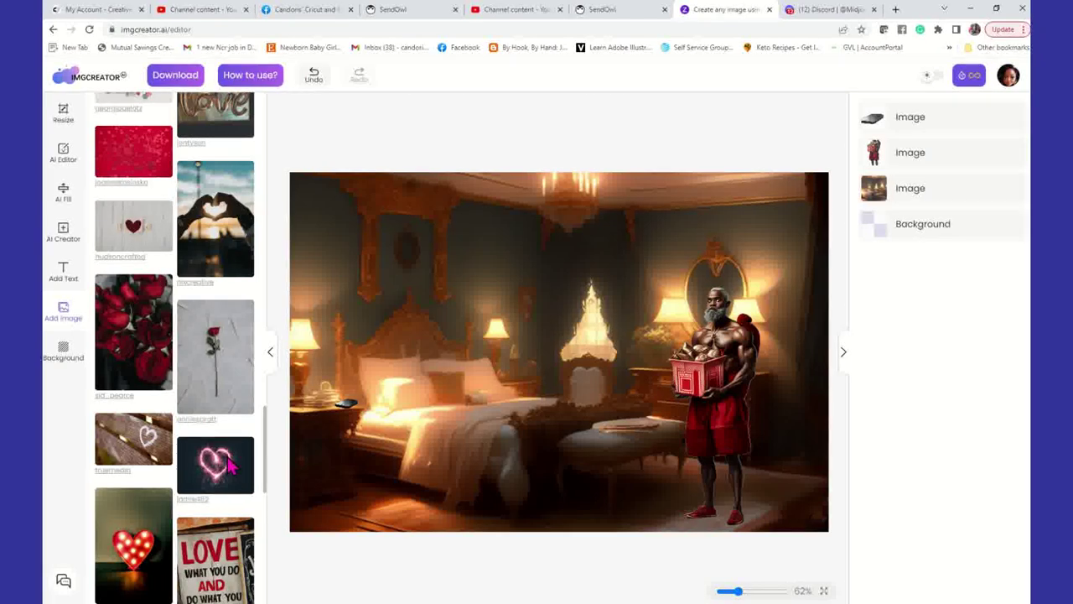
{"action": "scroll", "coordinate": [233, 383], "scroll_direction": "down", "scroll_amount": 2}
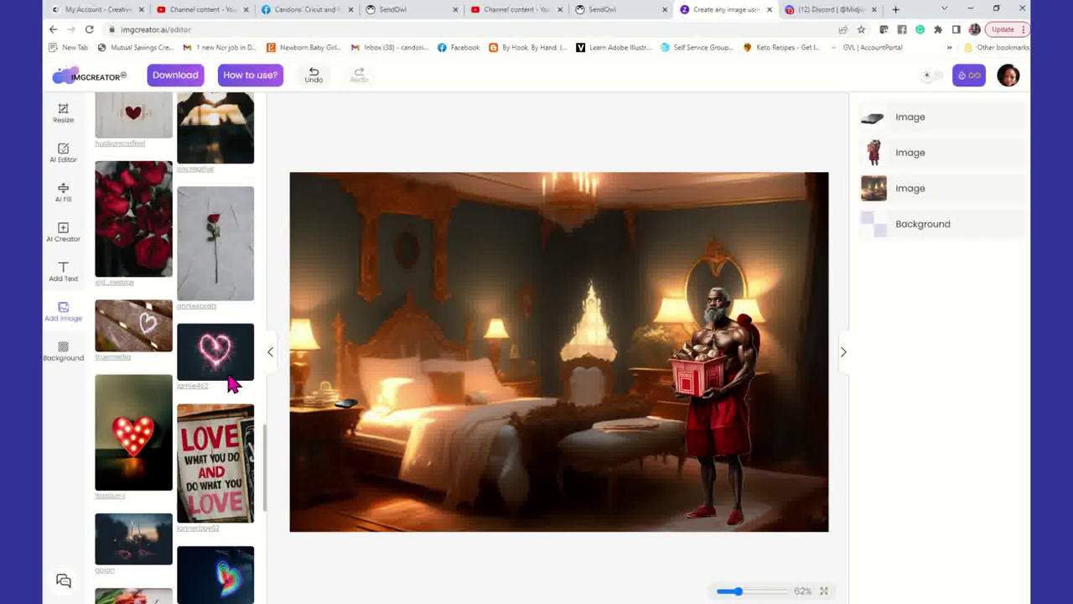
{"action": "scroll", "coordinate": [232, 383], "scroll_direction": "down", "scroll_amount": 6}
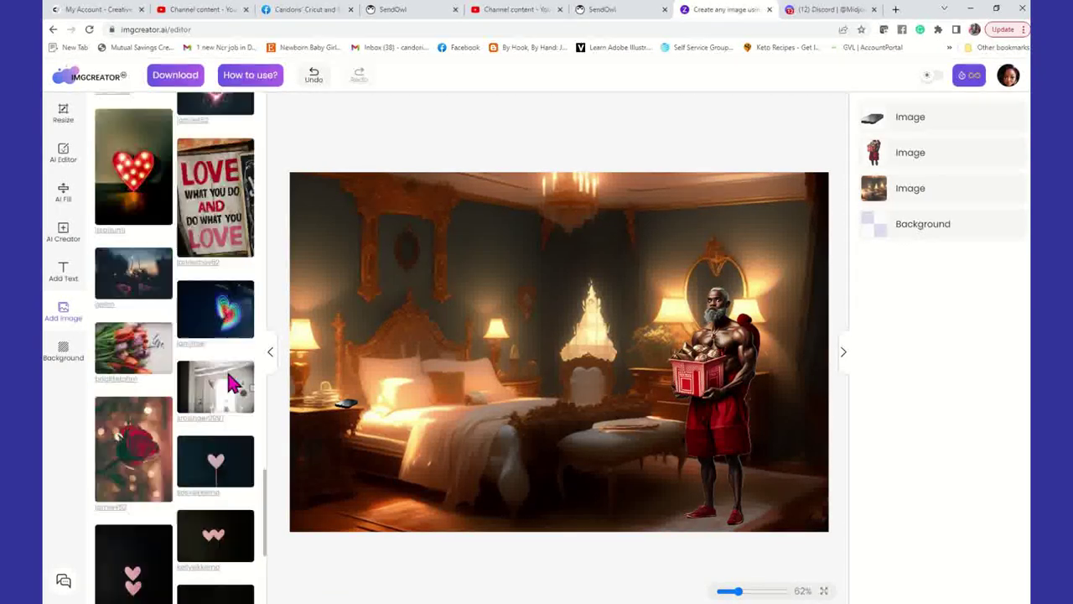
{"action": "scroll", "coordinate": [233, 383], "scroll_direction": "down", "scroll_amount": 3}
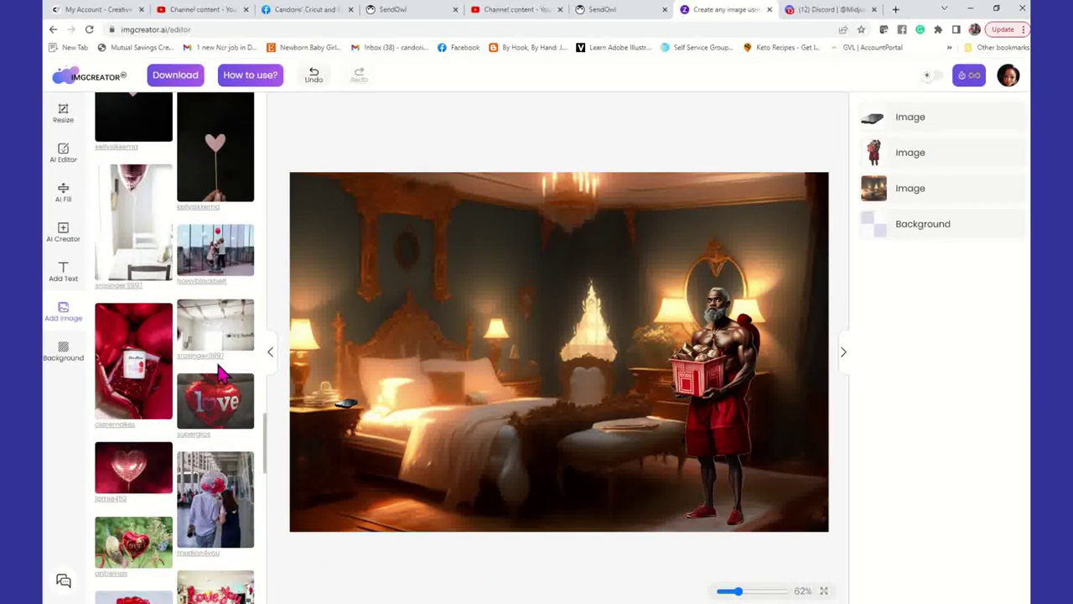
{"action": "left_click", "coordinate": [143, 472]}
{"action": "left_click", "coordinate": [927, 158]}
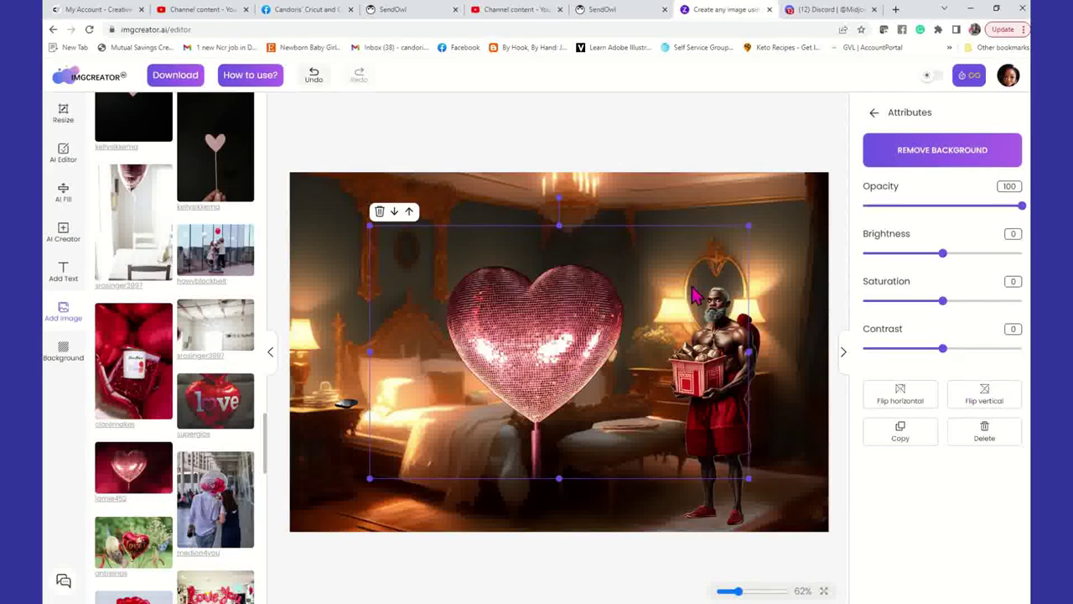
Scale the heart balloon down to roughly the width of the man's torso, keeping it near the middle of the room
{"action": "left_click_drag", "start_coordinate": [746, 222], "coordinate": [568, 278]}
{"action": "left_click_drag", "start_coordinate": [476, 399], "coordinate": [533, 305]}
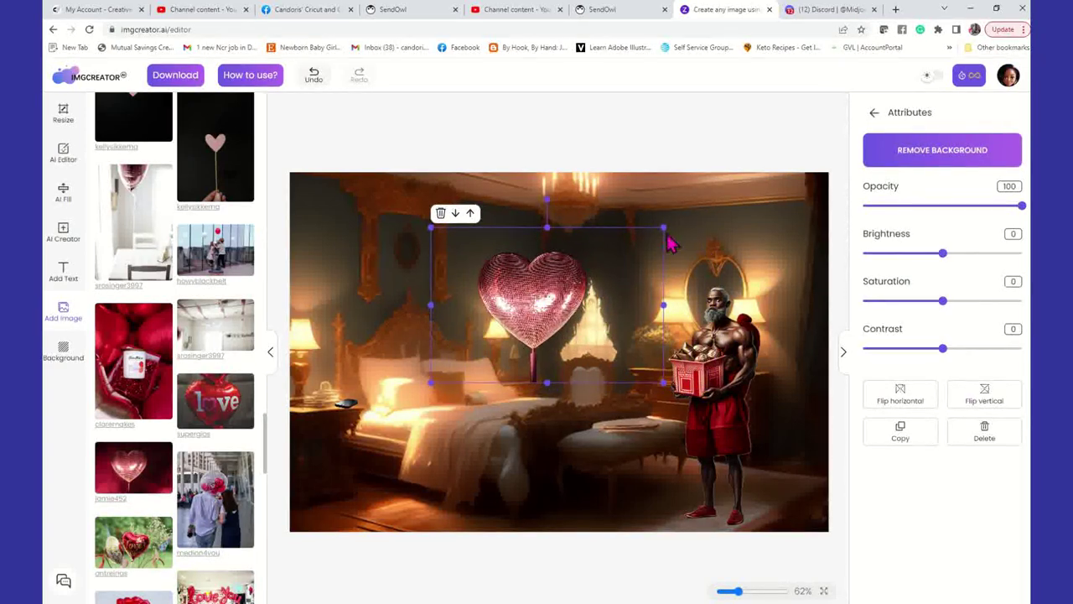
{"action": "left_click_drag", "start_coordinate": [662, 226], "coordinate": [607, 262]}
{"action": "left_click_drag", "start_coordinate": [530, 325], "coordinate": [537, 328]}
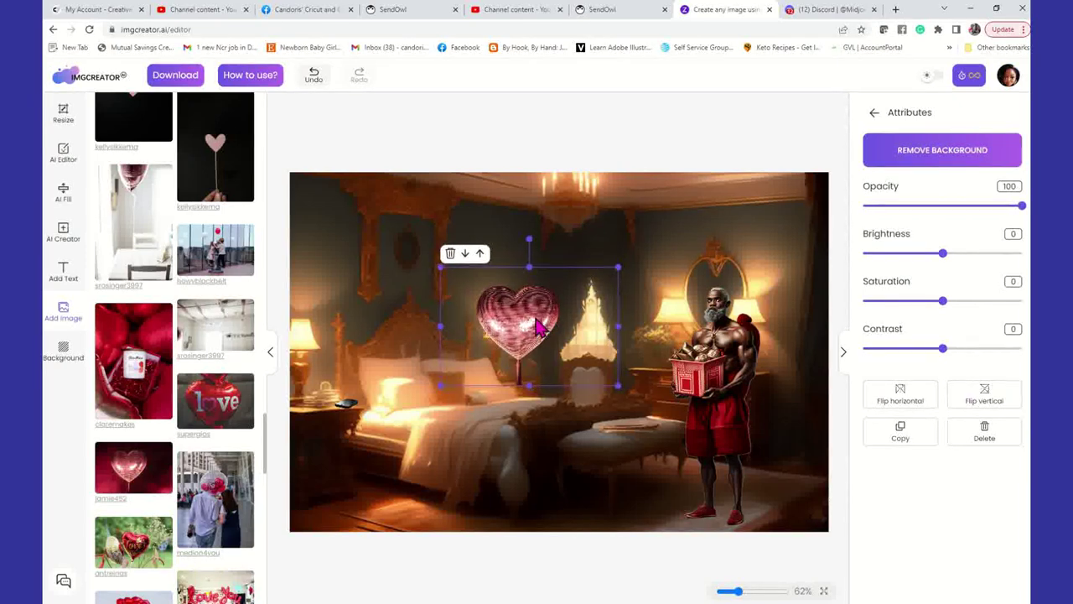
{"action": "left_click_drag", "start_coordinate": [616, 266], "coordinate": [577, 293]}
{"action": "left_click_drag", "start_coordinate": [504, 335], "coordinate": [520, 336]}
{"action": "left_click", "coordinate": [634, 278]}
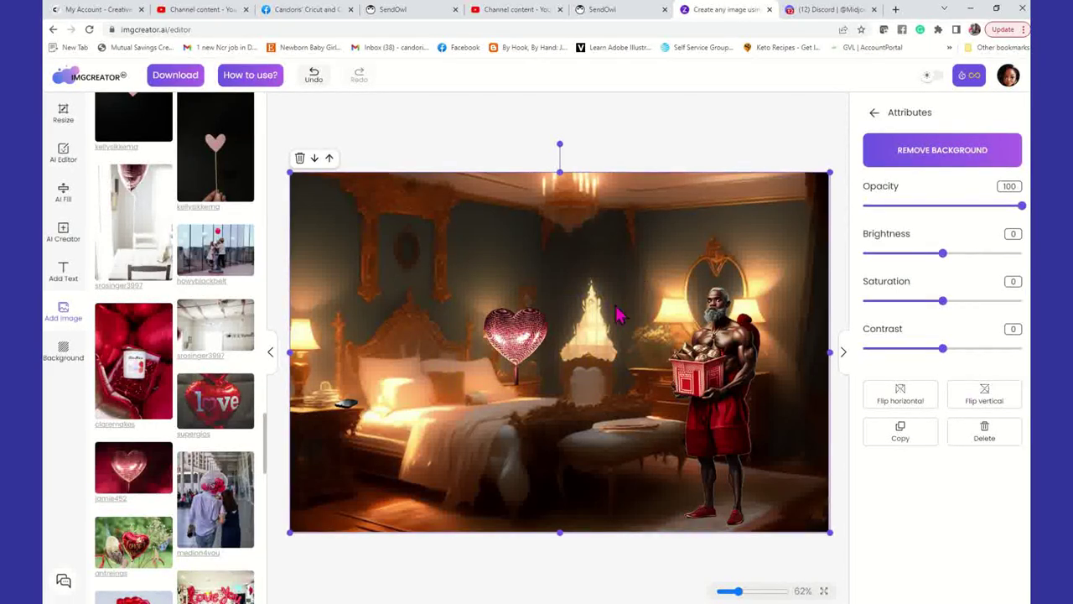
Move the heart balloon right beside the man, just above his red gift box, and deselect everything
{"action": "left_click_drag", "start_coordinate": [526, 352], "coordinate": [654, 329]}
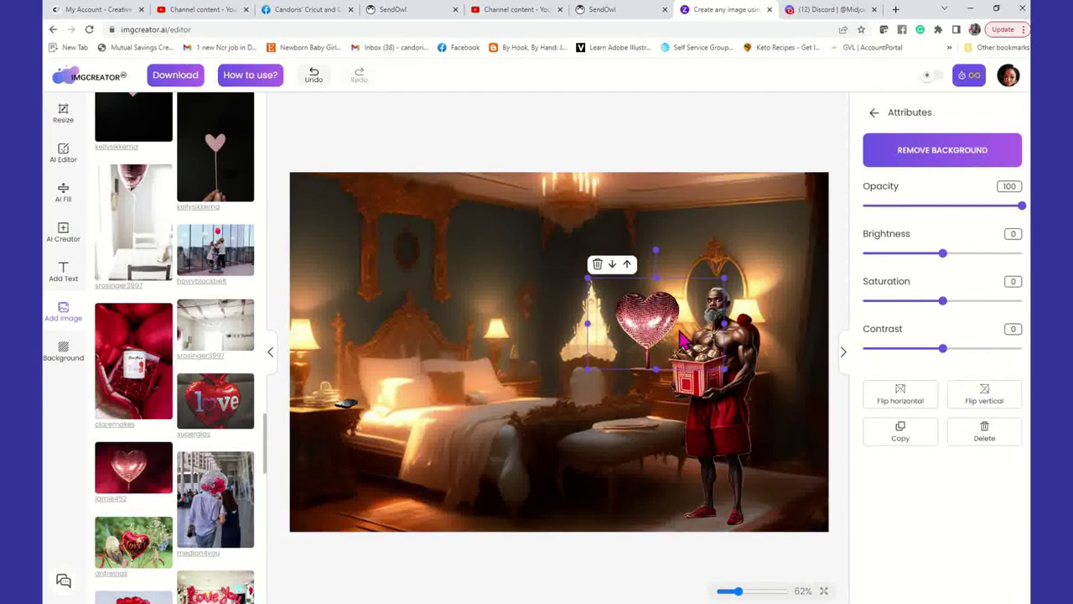
{"action": "left_click", "coordinate": [795, 284]}
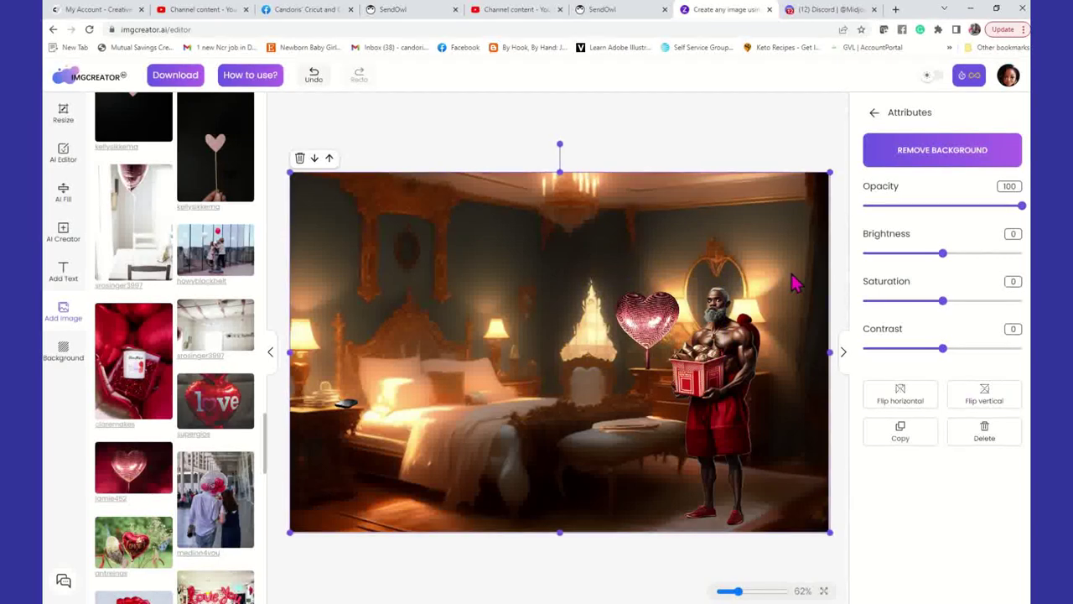
{"action": "left_click", "coordinate": [654, 573]}
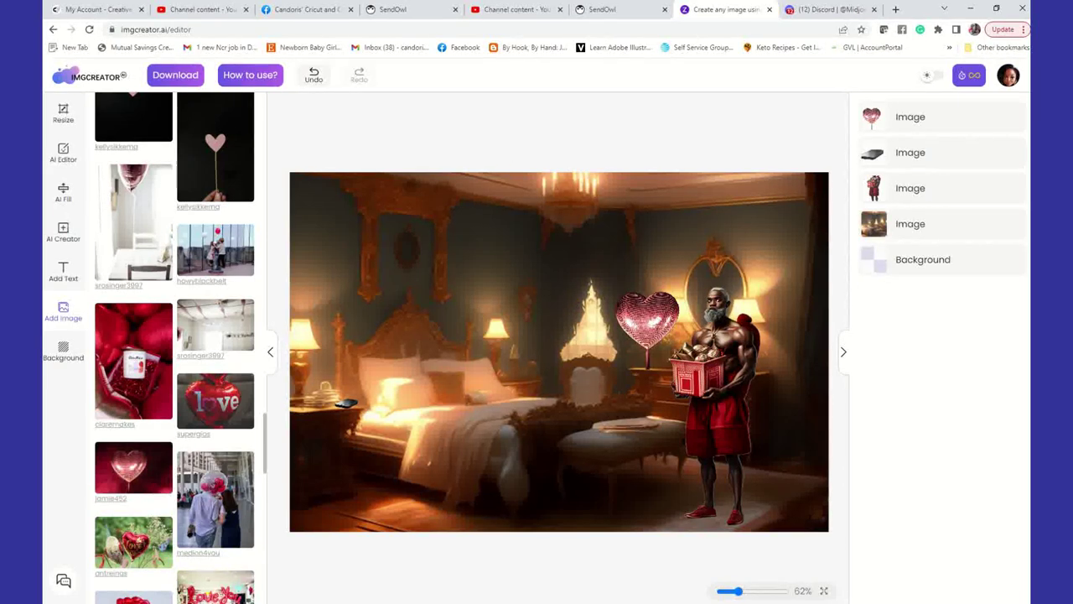
Open the text options and look through the font list down to its end
{"action": "left_click", "coordinate": [63, 270]}
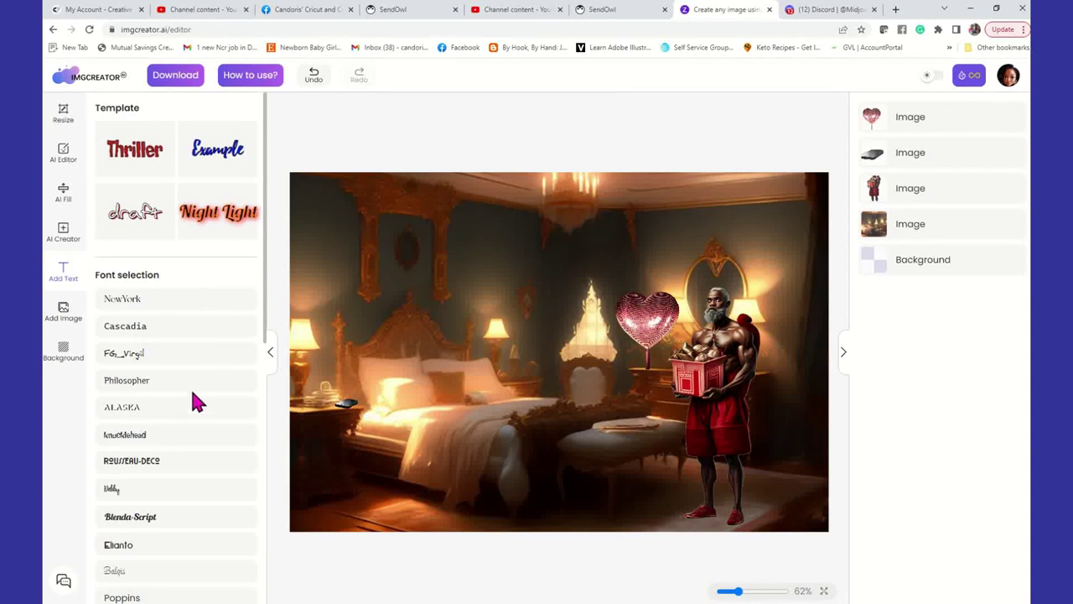
{"action": "scroll", "coordinate": [192, 394], "scroll_direction": "down", "scroll_amount": 4}
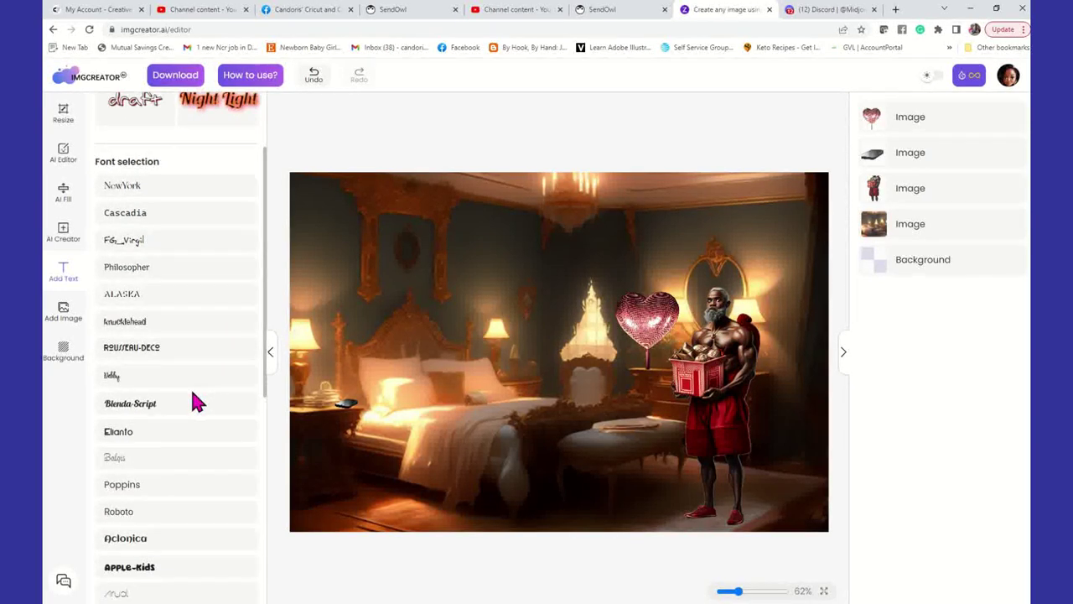
{"action": "scroll", "coordinate": [192, 394], "scroll_direction": "down", "scroll_amount": 3}
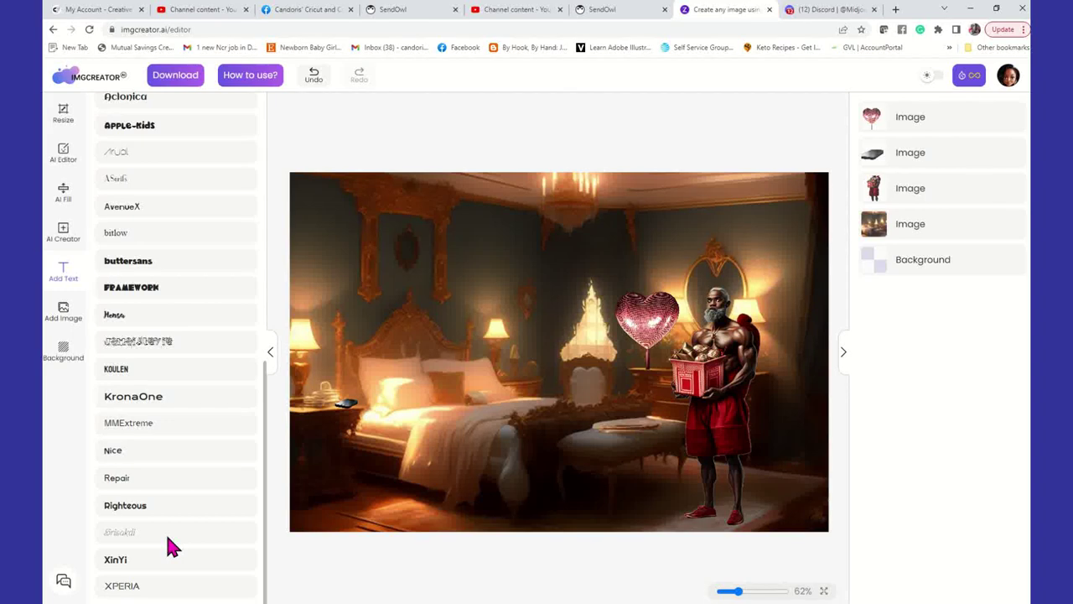
{"action": "left_click", "coordinate": [164, 529]}
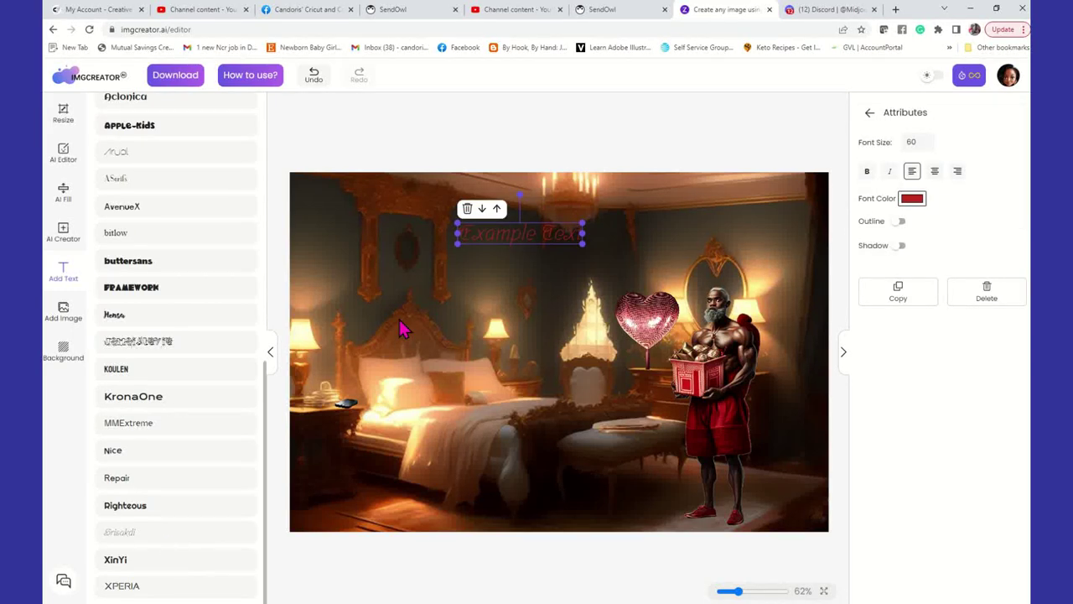
{"action": "left_click", "coordinate": [536, 244]}
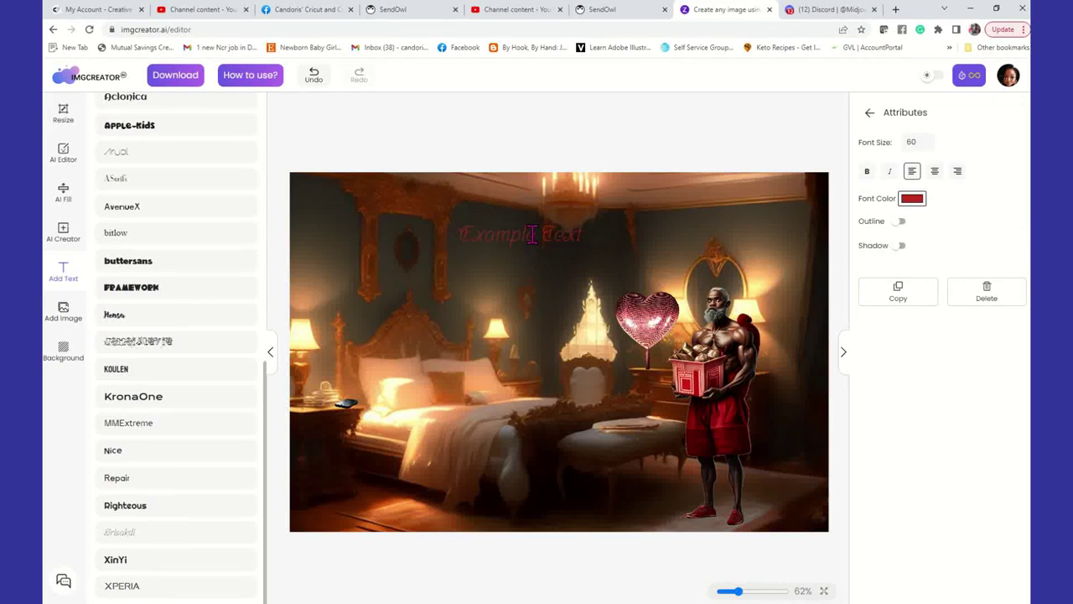
{"action": "left_click_drag", "start_coordinate": [463, 233], "coordinate": [584, 237]}
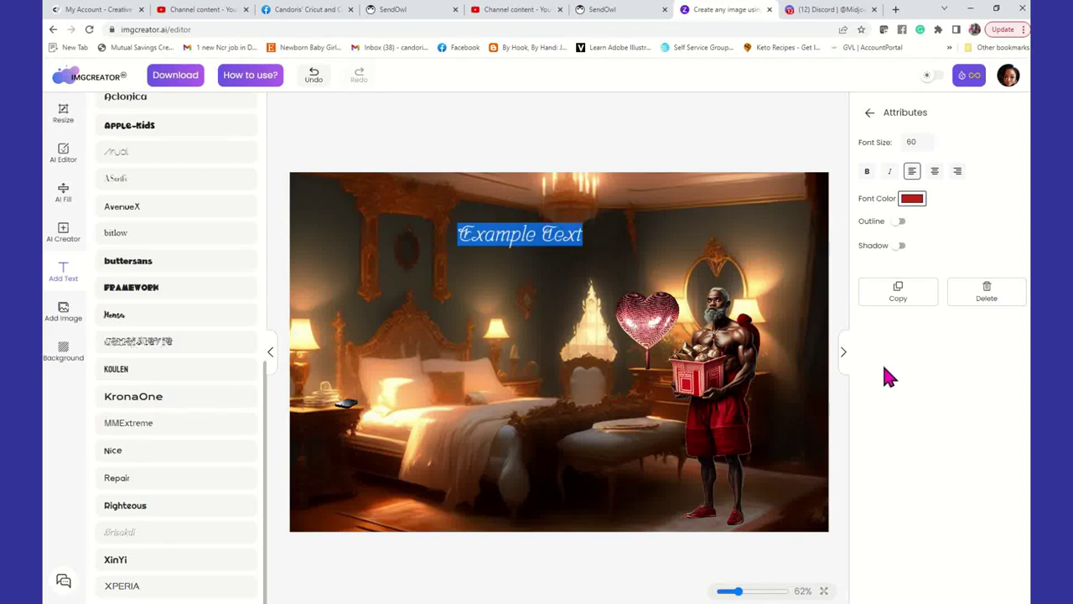
{"action": "key", "text": "Escape"}
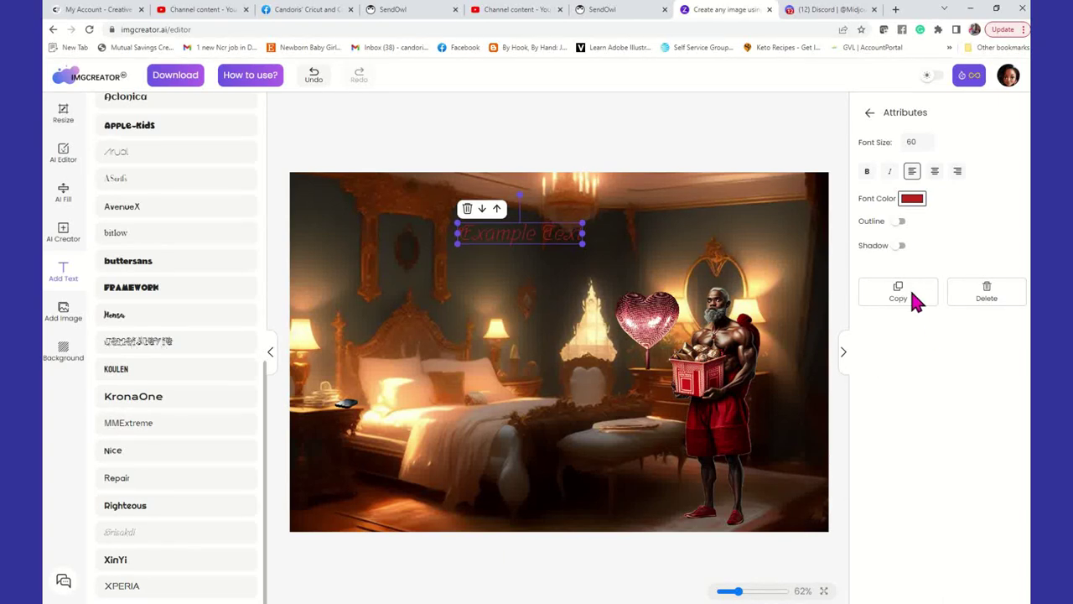
{"action": "key", "text": "Delete"}
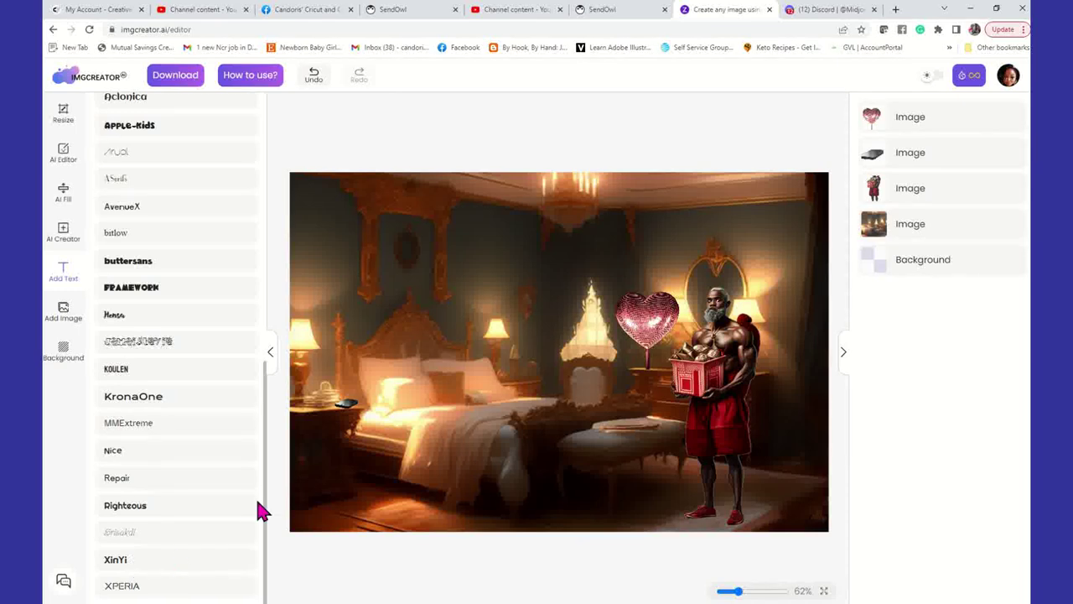
Add a text in the thin slanted script font listed just before XinYi and change its wording to "Will you be my Valentine?" on two lines
{"action": "left_click", "coordinate": [135, 539]}
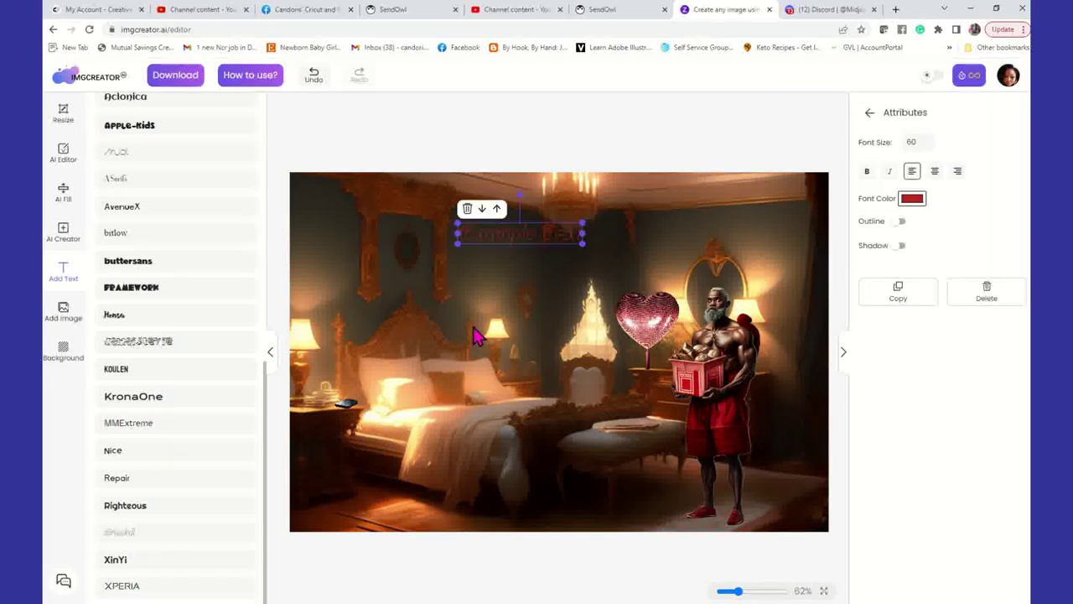
{"action": "left_click", "coordinate": [536, 241]}
{"action": "double_click", "coordinate": [535, 238]}
{"action": "left_click", "coordinate": [533, 234]}
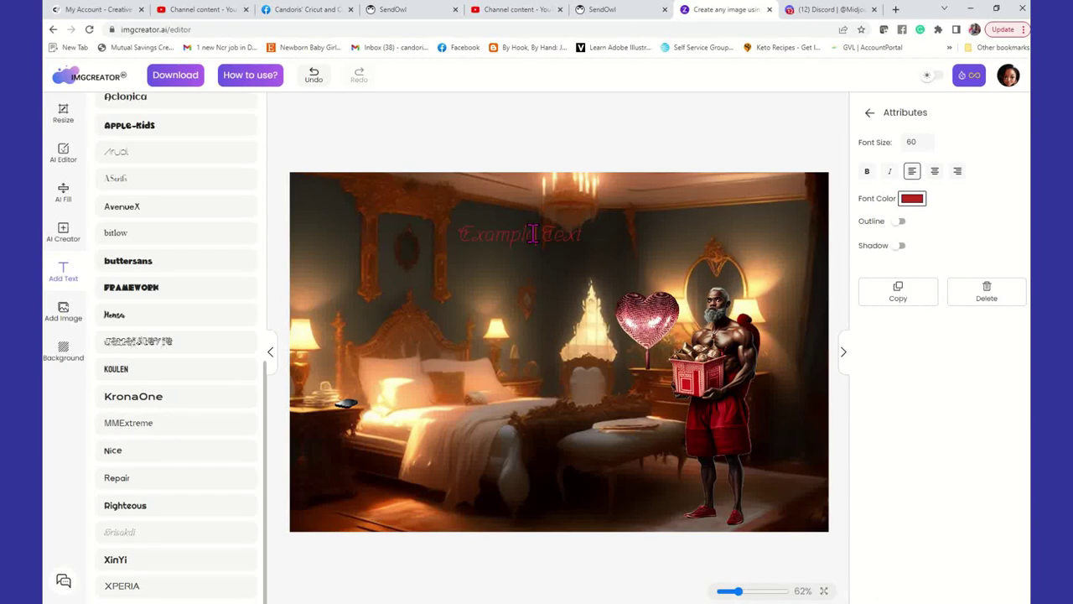
{"action": "left_click_drag", "start_coordinate": [533, 234], "coordinate": [457, 236]}
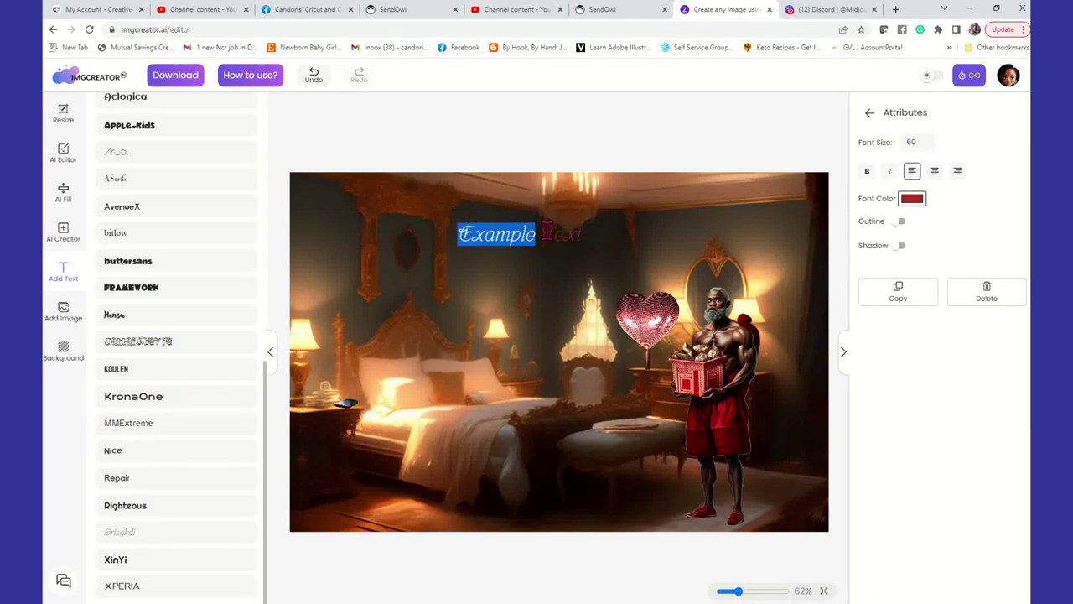
{"action": "left_click", "coordinate": [543, 234]}
{"action": "left_click", "coordinate": [582, 240]}
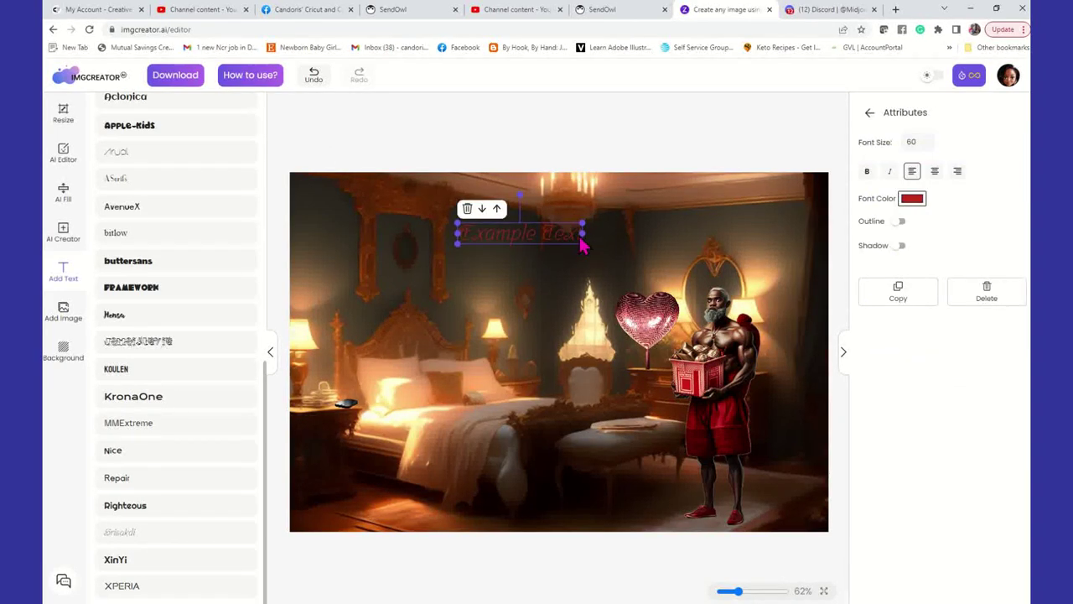
{"action": "left_click", "coordinate": [568, 232]}
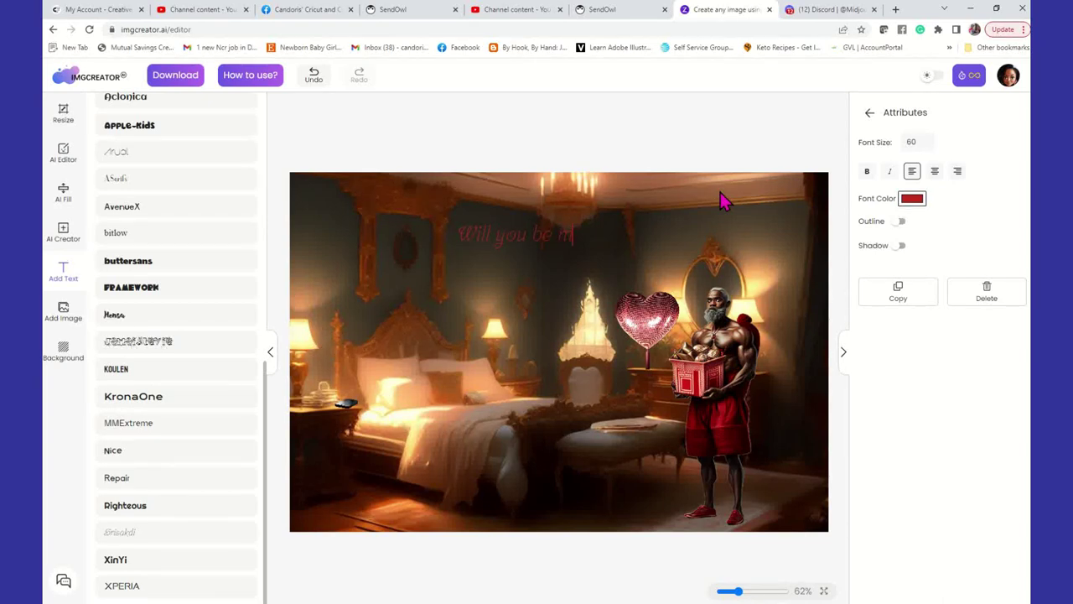
{"action": "type", "text": "al"}
Make the "Will you be my Valentine?" text bold and change its font color to a near-white light grey
{"action": "left_click_drag", "start_coordinate": [460, 228], "coordinate": [591, 256]}
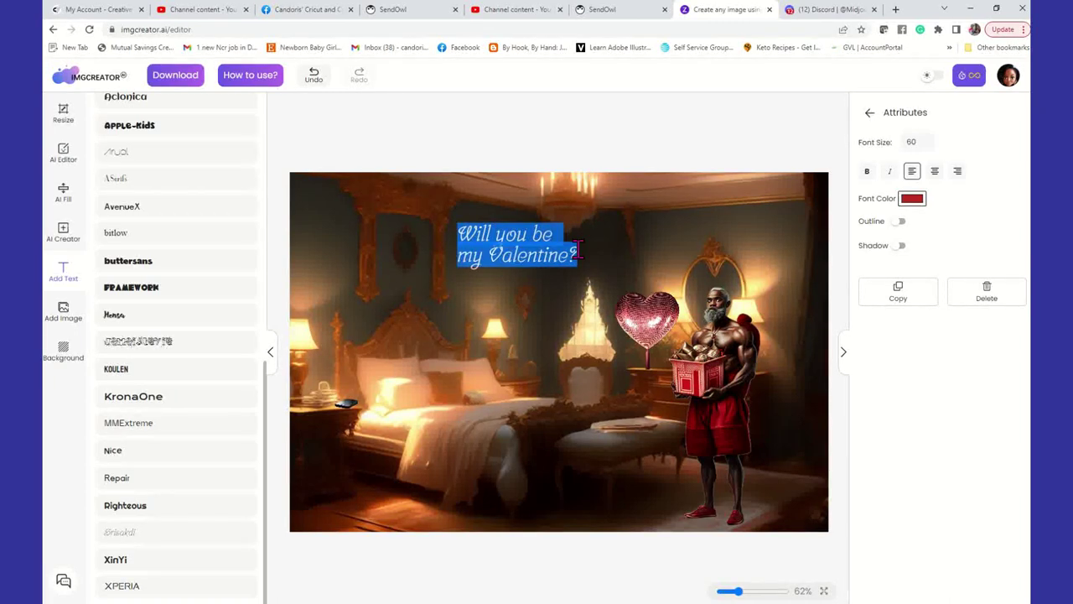
{"action": "key", "text": "Escape"}
{"action": "left_click", "coordinate": [867, 171]}
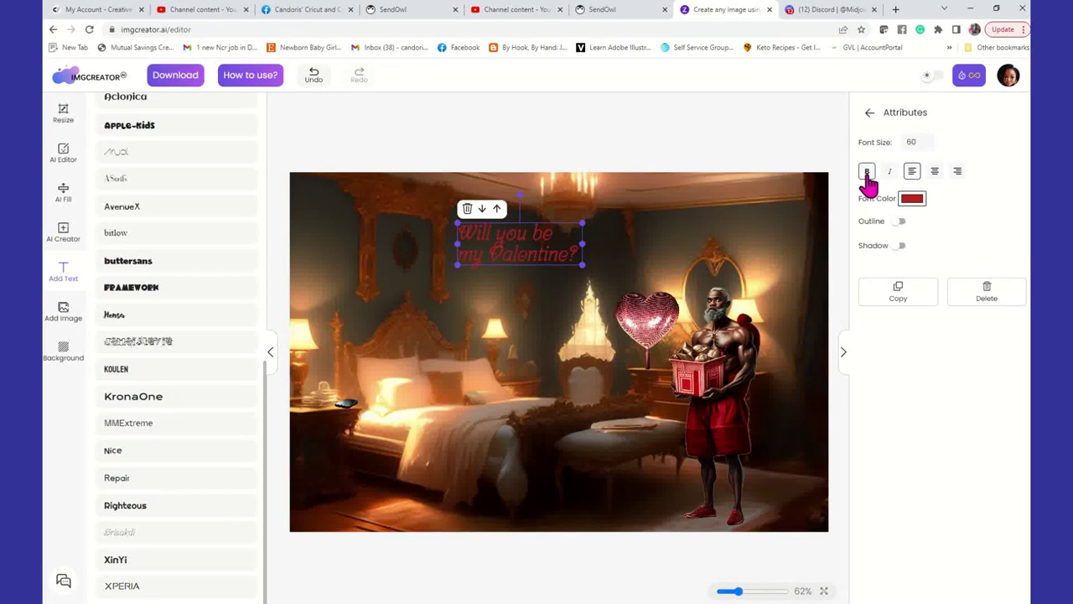
{"action": "left_click", "coordinate": [914, 201]}
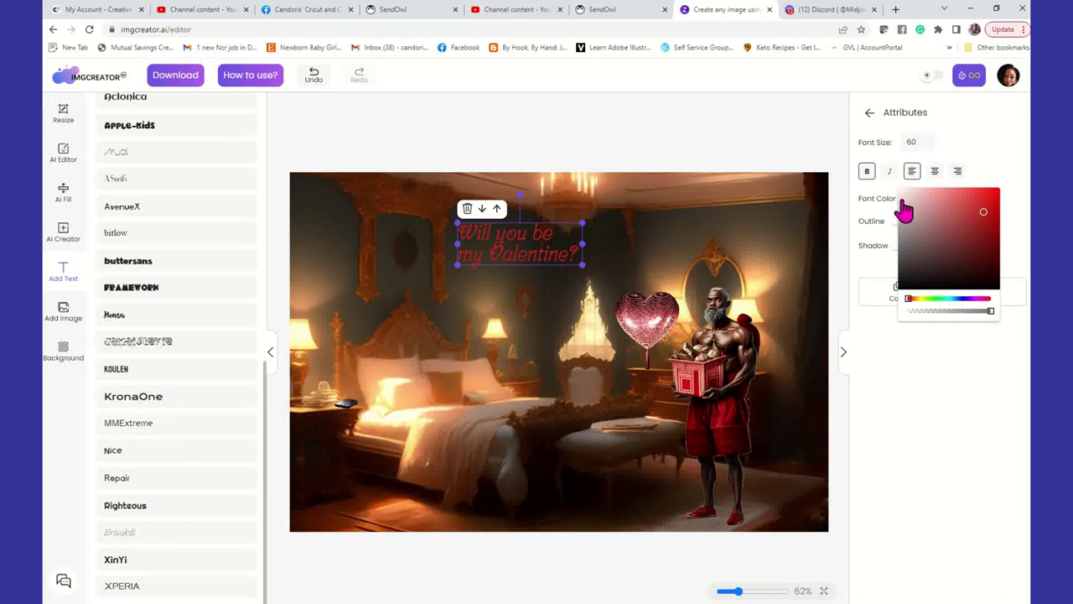
{"action": "left_click", "coordinate": [904, 206]}
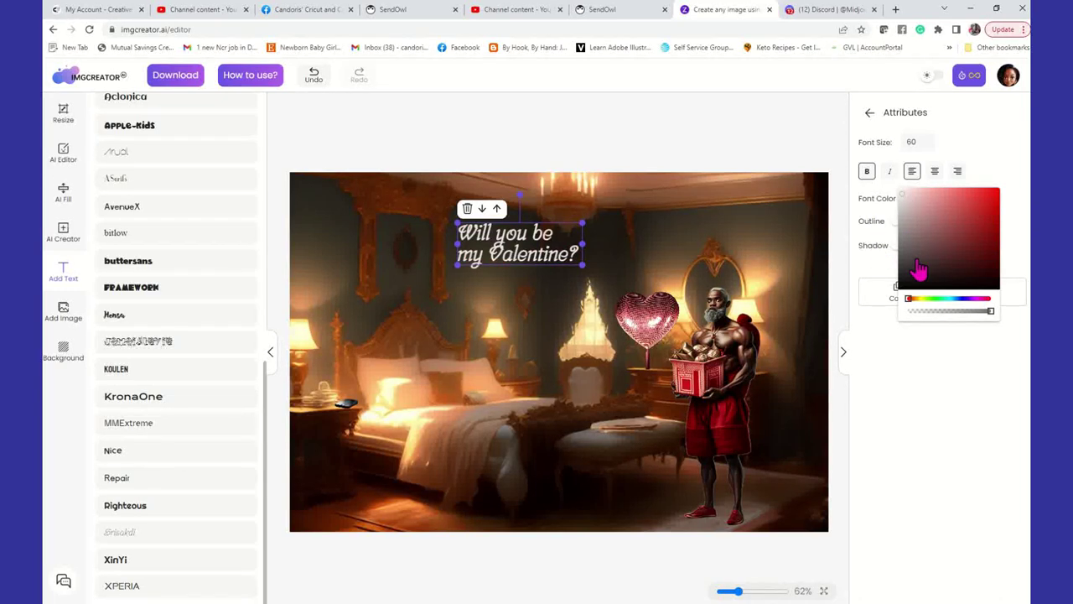
{"action": "left_click", "coordinate": [916, 309]}
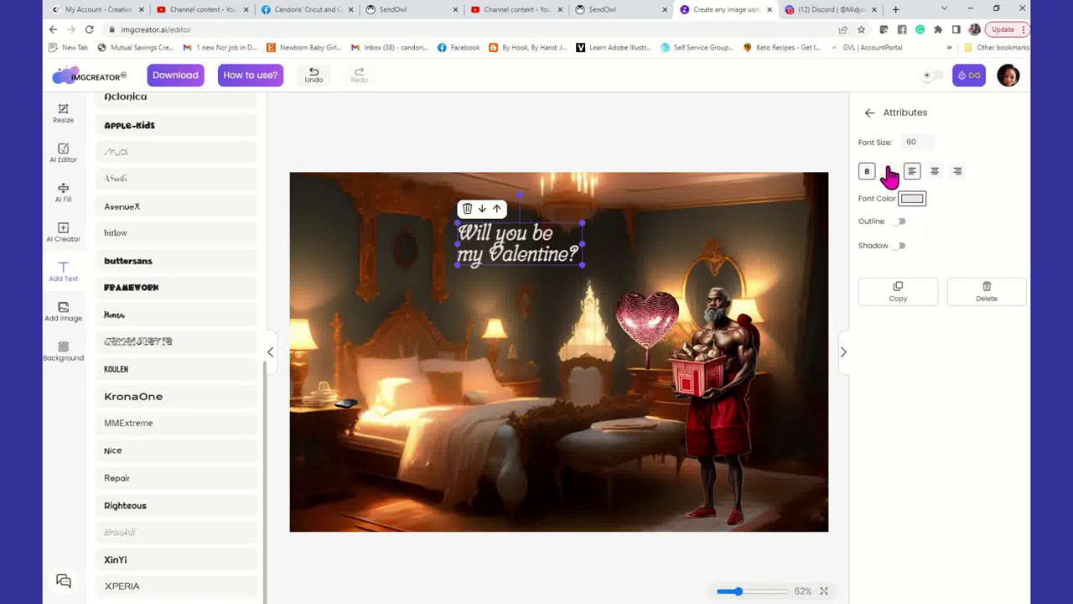
Increase the Valentine text's font size to 105 and center-align it
{"action": "left_click", "coordinate": [925, 139]}
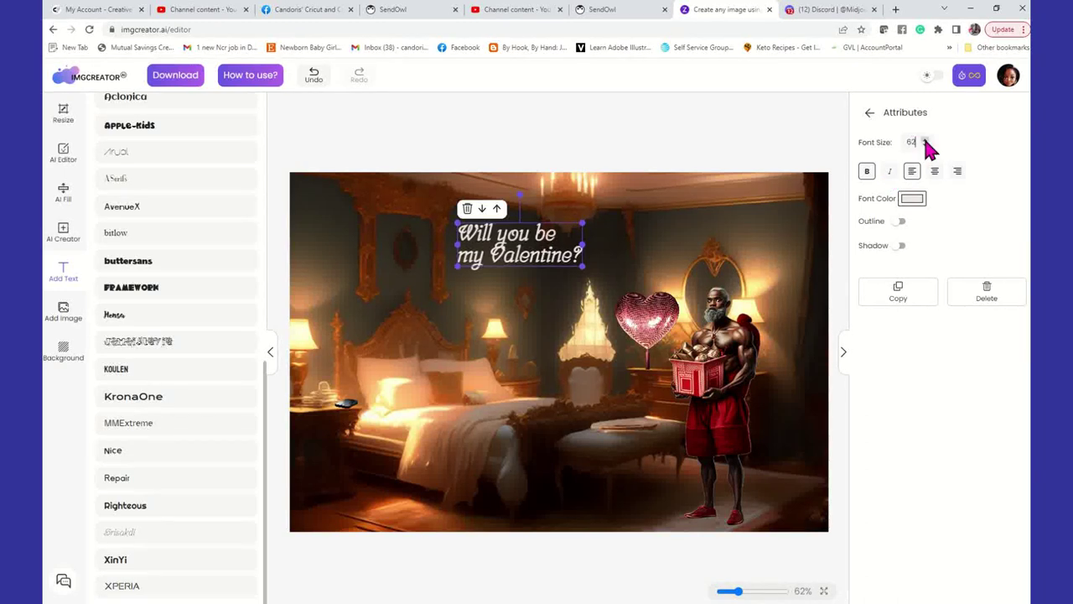
{"action": "left_click", "coordinate": [925, 140]}
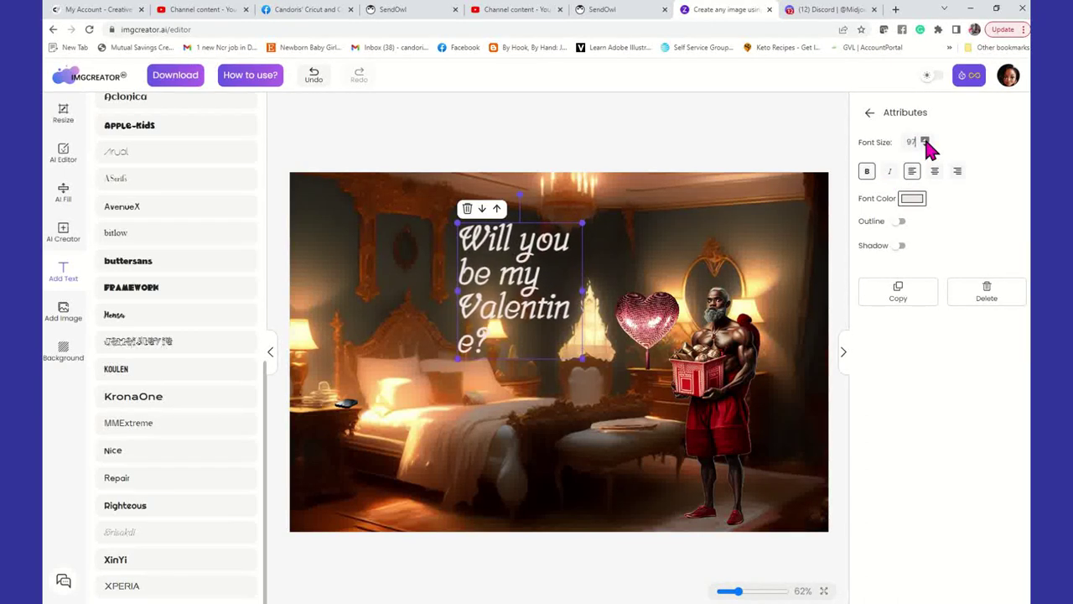
{"action": "left_click", "coordinate": [935, 171]}
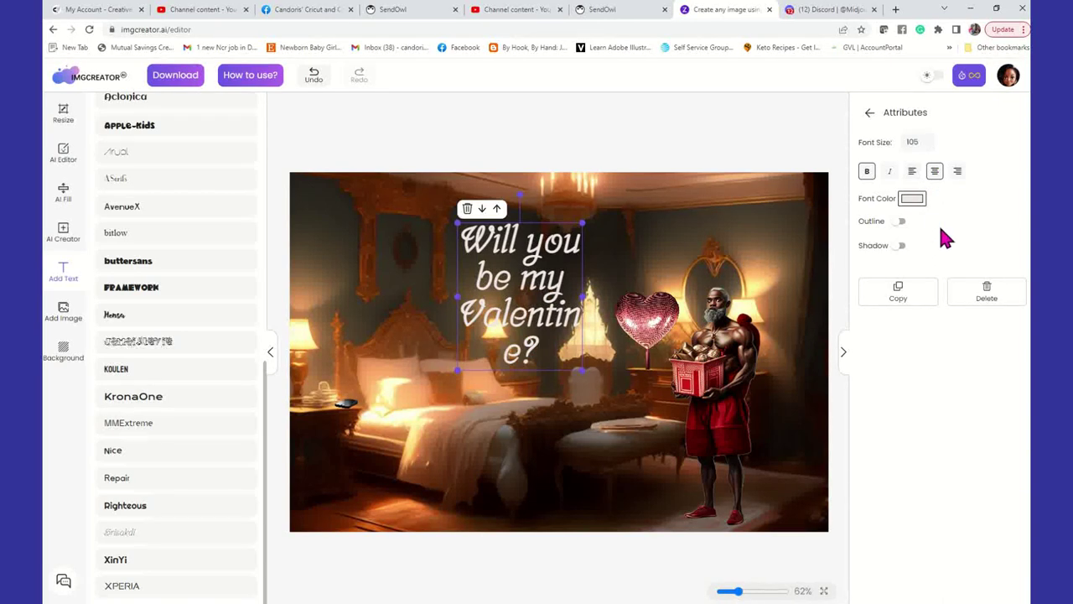
Widen the text box until the wording wraps onto three lines, move it above the bed clear of the balloon, and deselect it
{"action": "left_click_drag", "start_coordinate": [583, 297], "coordinate": [652, 290]}
{"action": "left_click", "coordinate": [637, 235]}
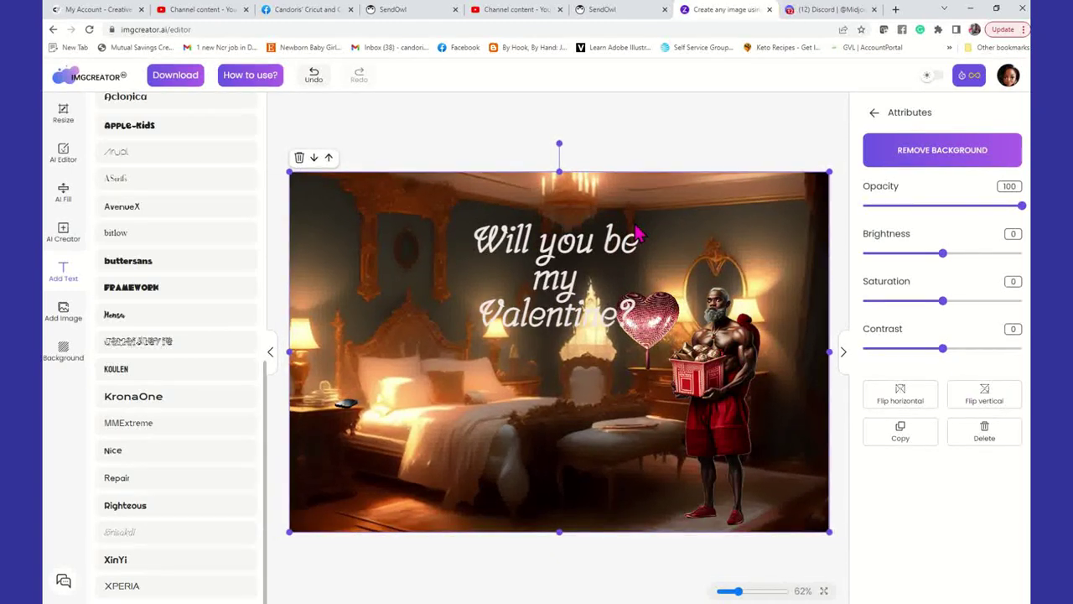
{"action": "left_click", "coordinate": [550, 308]}
{"action": "left_click_drag", "start_coordinate": [550, 308], "coordinate": [519, 281]}
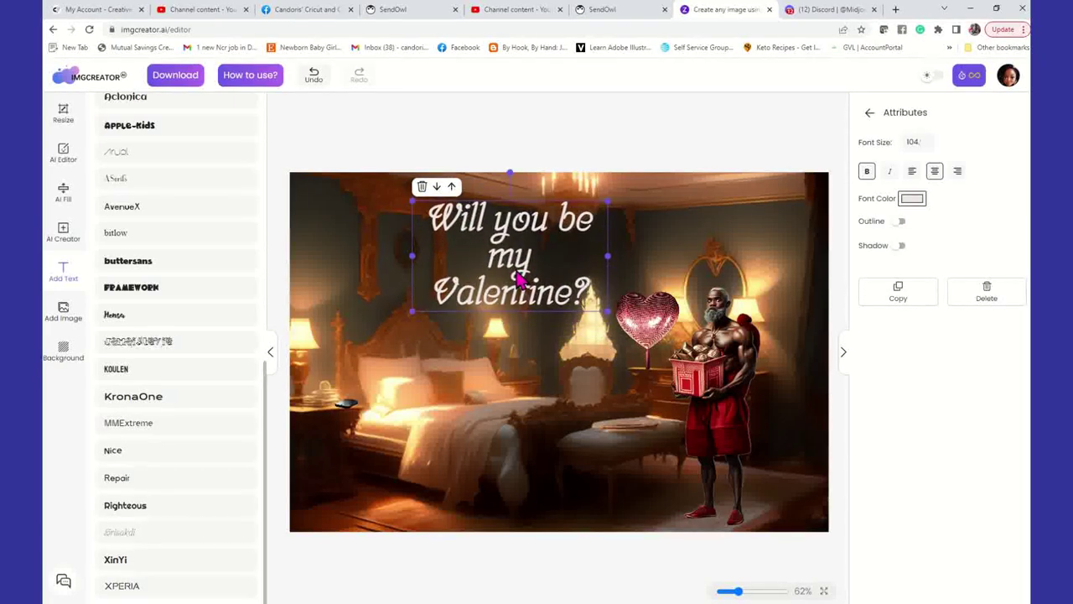
{"action": "left_click", "coordinate": [743, 149]}
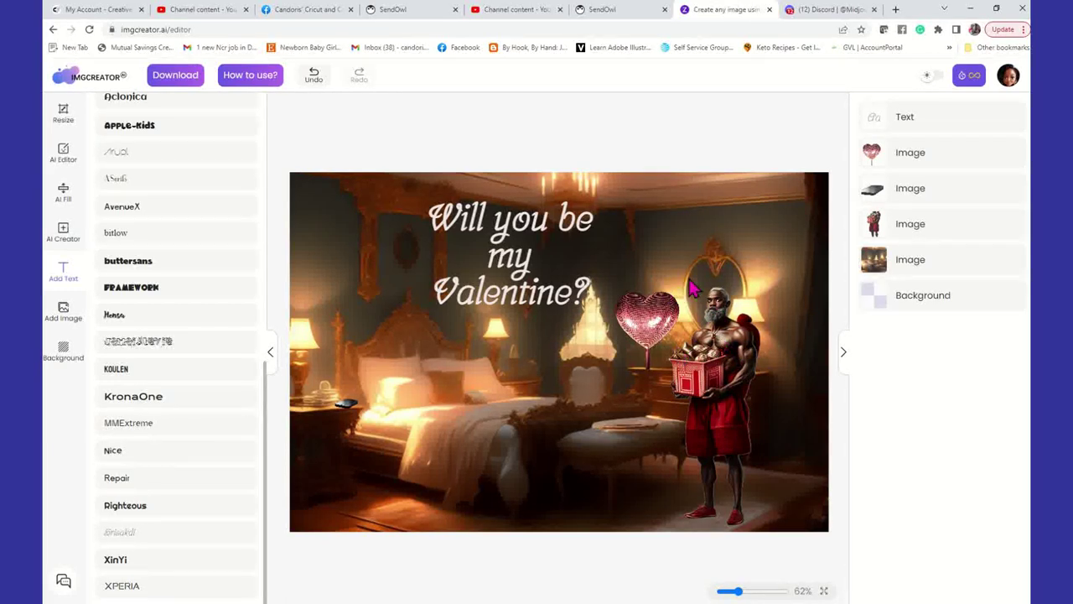
Switch to Discord and look through the earlier images generated in the Midjourney Bot conversation
{"action": "left_click", "coordinate": [815, 10]}
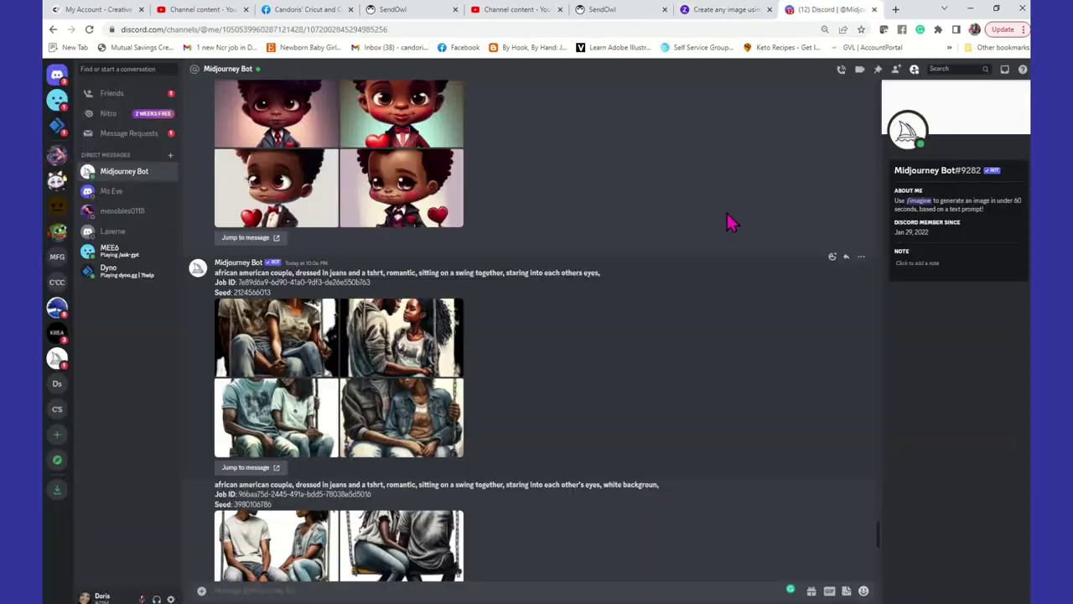
{"action": "scroll", "coordinate": [403, 388], "scroll_direction": "up", "scroll_amount": 10}
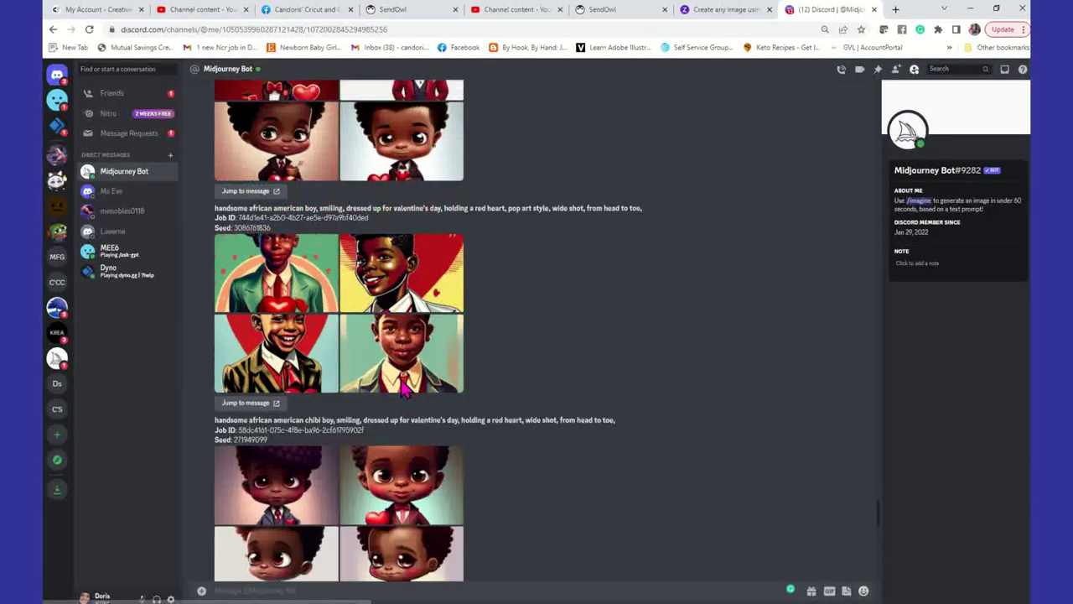
{"action": "scroll", "coordinate": [403, 388], "scroll_direction": "down", "scroll_amount": 10}
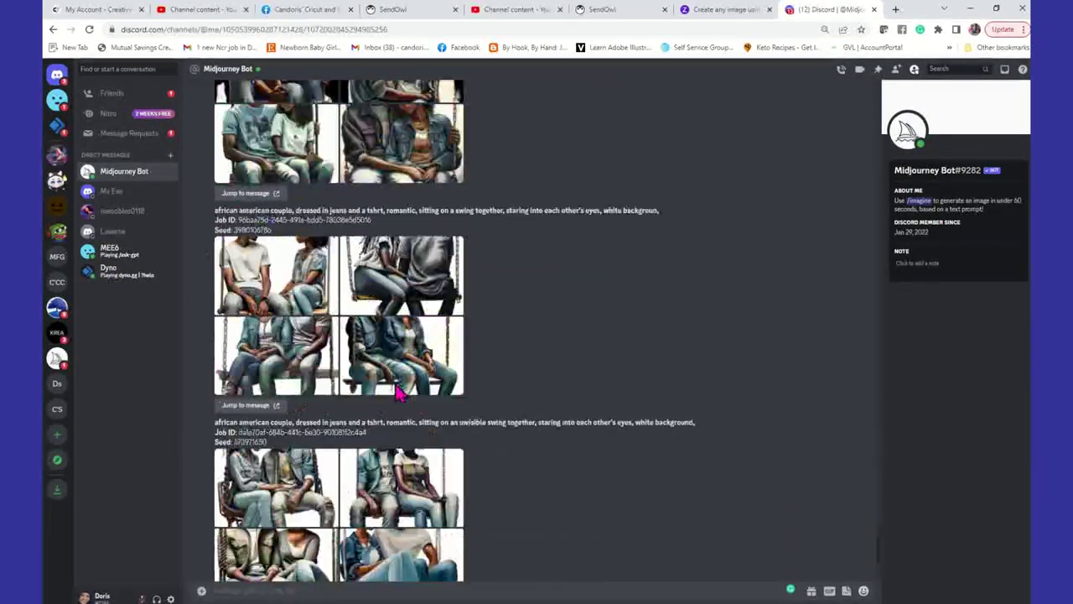
{"action": "scroll", "coordinate": [391, 390], "scroll_direction": "up", "scroll_amount": 10}
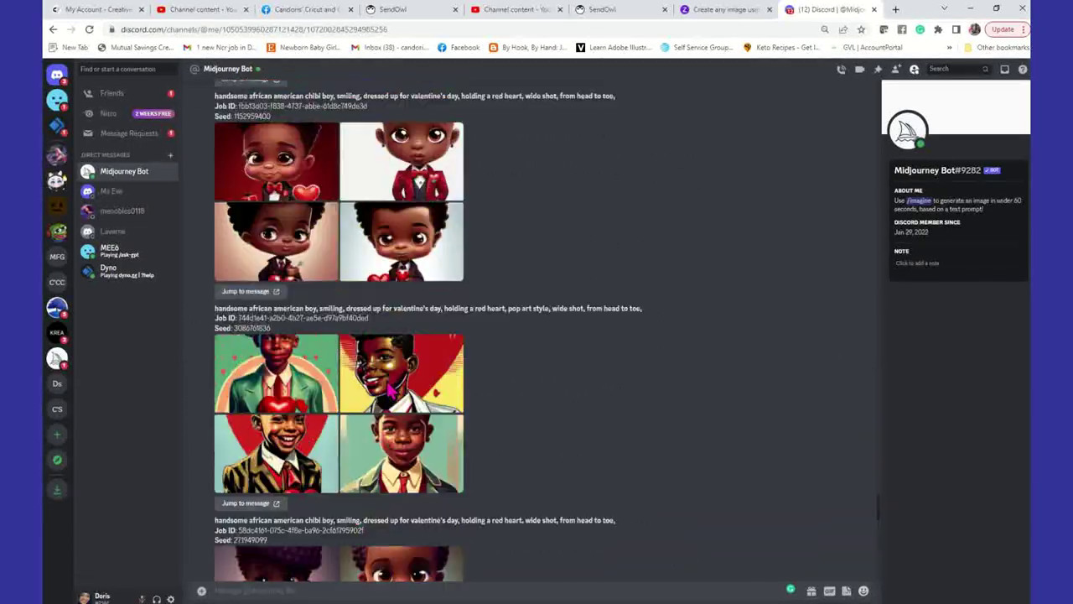
{"action": "scroll", "coordinate": [392, 391], "scroll_direction": "up", "scroll_amount": 10}
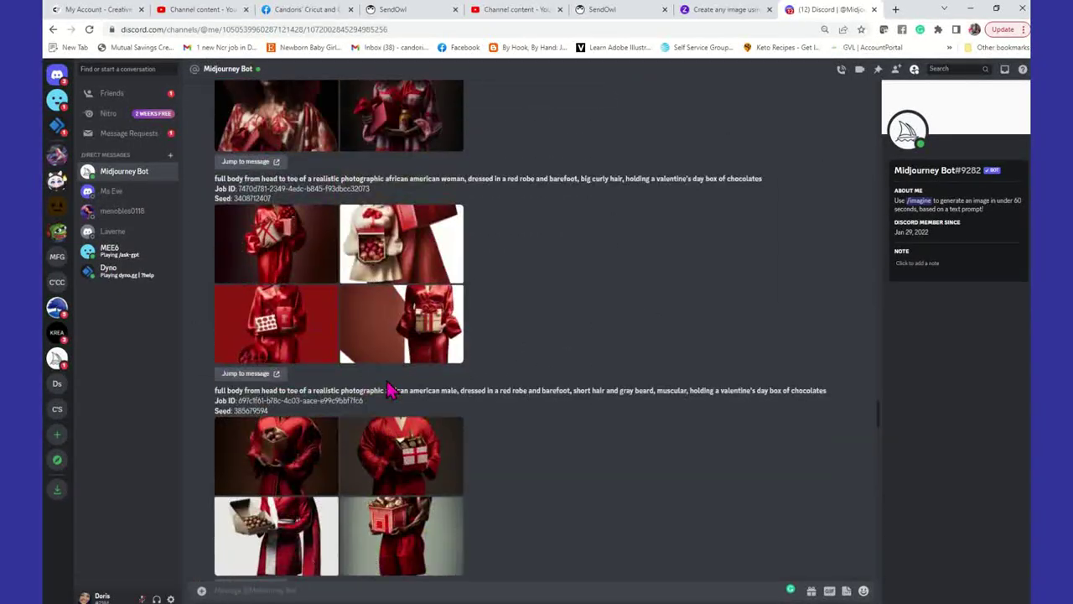
{"action": "scroll", "coordinate": [392, 388], "scroll_direction": "up", "scroll_amount": 10}
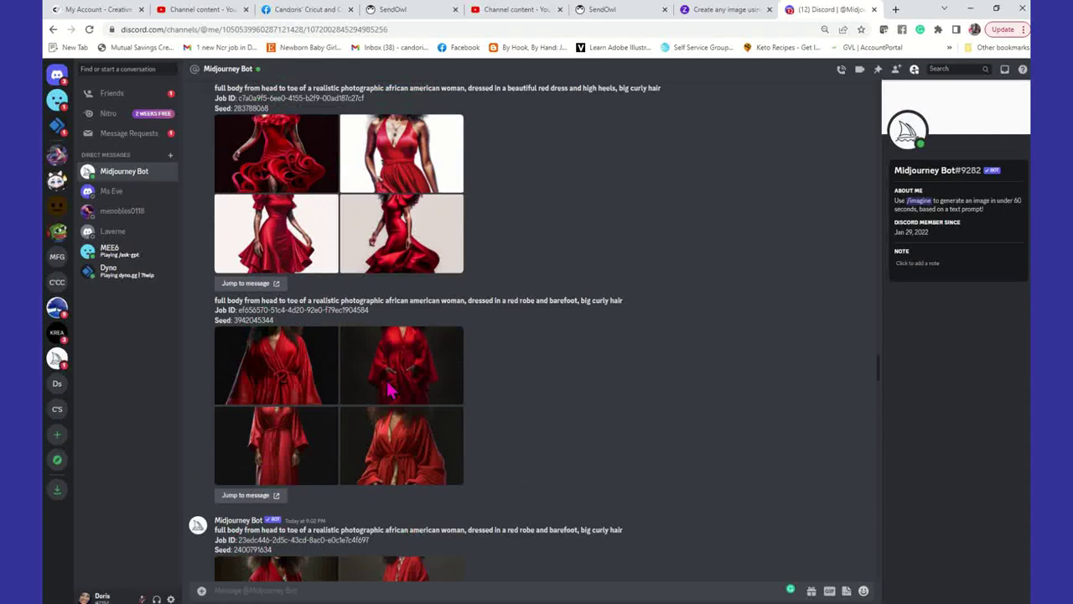
{"action": "scroll", "coordinate": [388, 390], "scroll_direction": "down", "scroll_amount": 3}
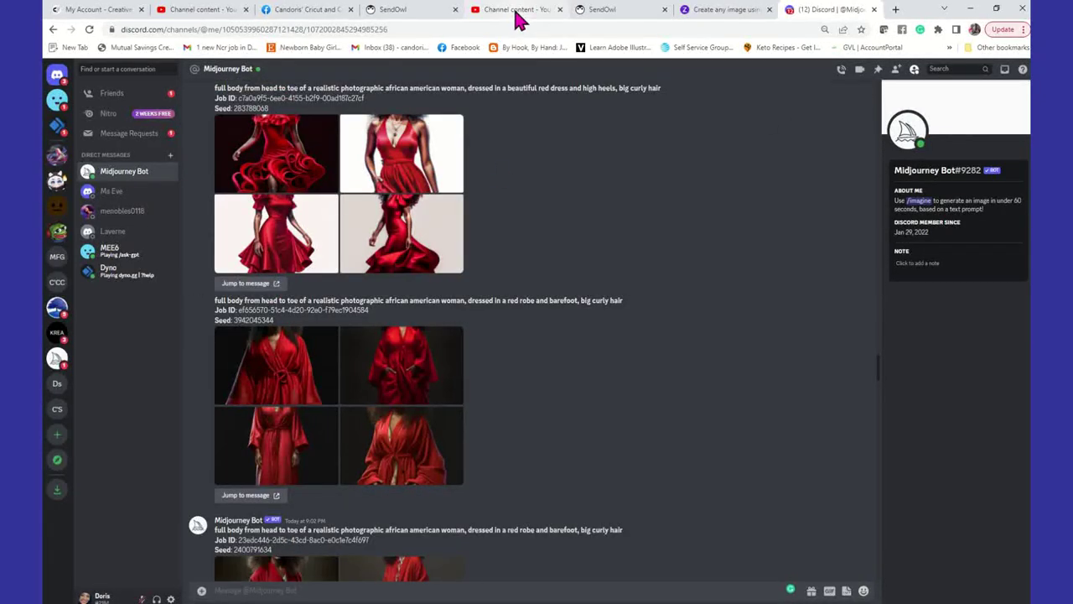
Return to the ImgCreator editor and search the stock photos for "pit bull"
{"action": "left_click", "coordinate": [727, 12]}
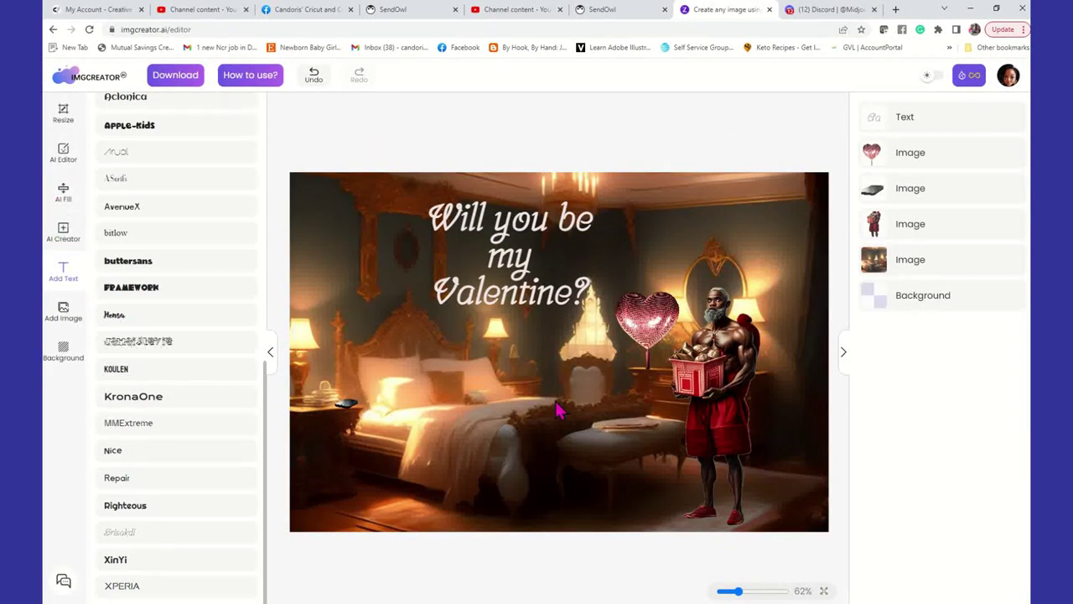
{"action": "scroll", "coordinate": [207, 301], "scroll_direction": "up", "scroll_amount": 3}
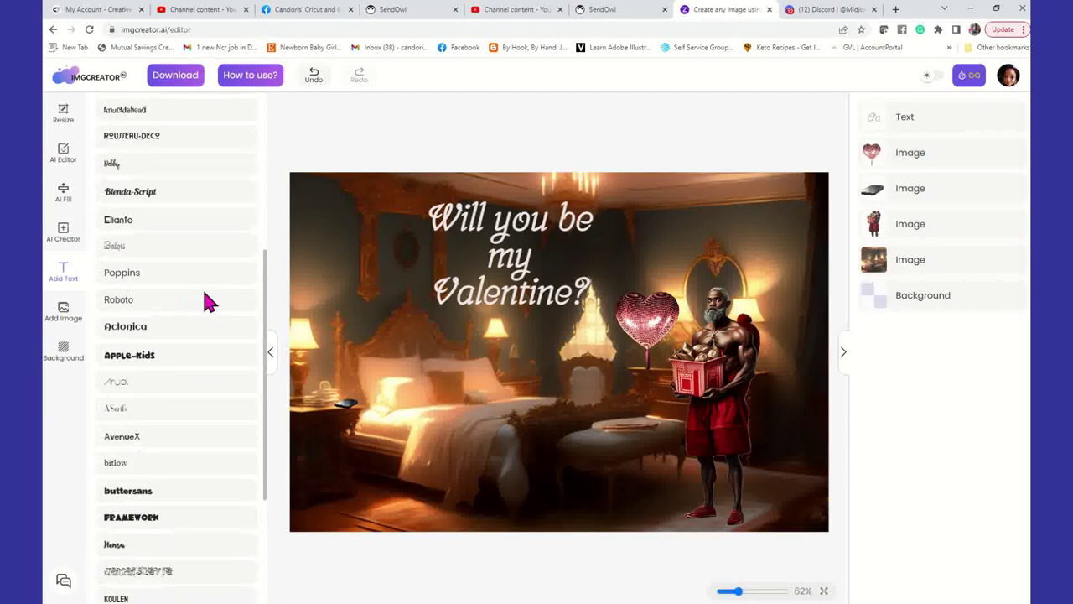
{"action": "scroll", "coordinate": [208, 301], "scroll_direction": "up", "scroll_amount": 3}
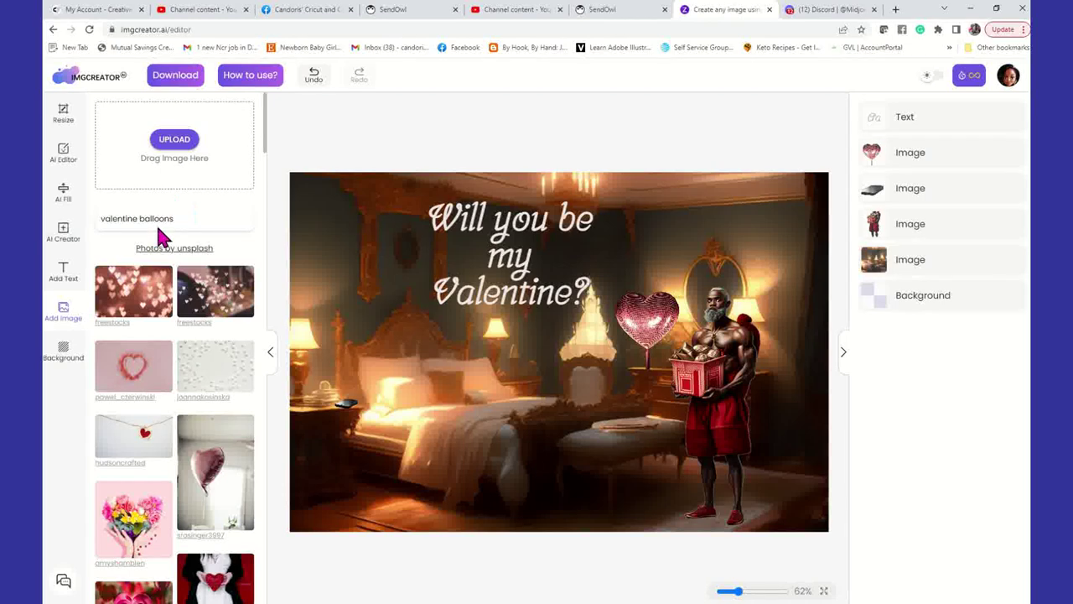
{"action": "left_click_drag", "start_coordinate": [173, 218], "coordinate": [95, 214]}
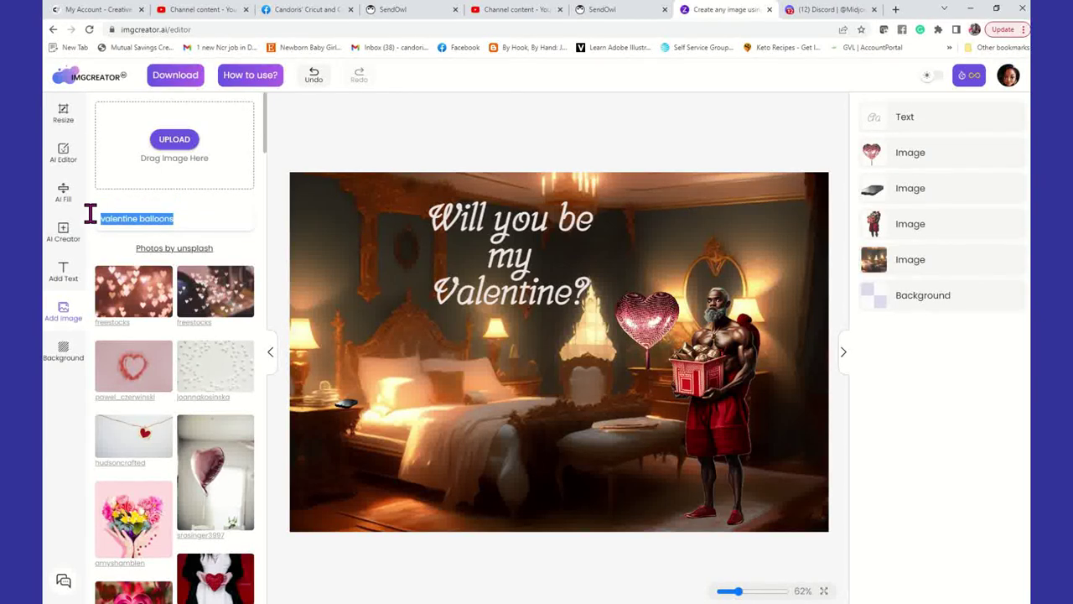
{"action": "type", "text": "p"}
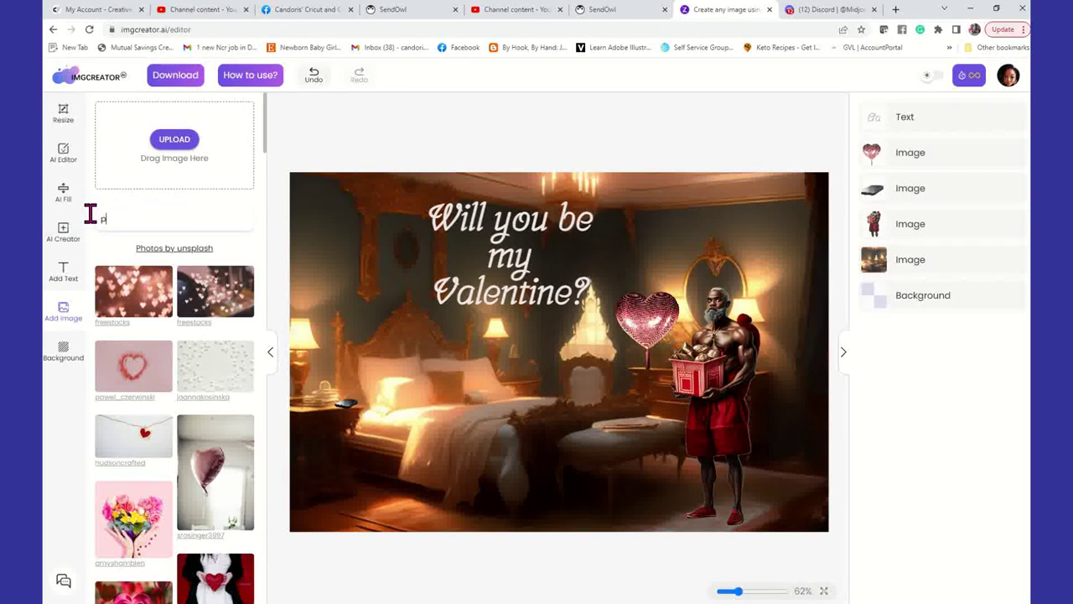
{"action": "type", "text": "it bull"}
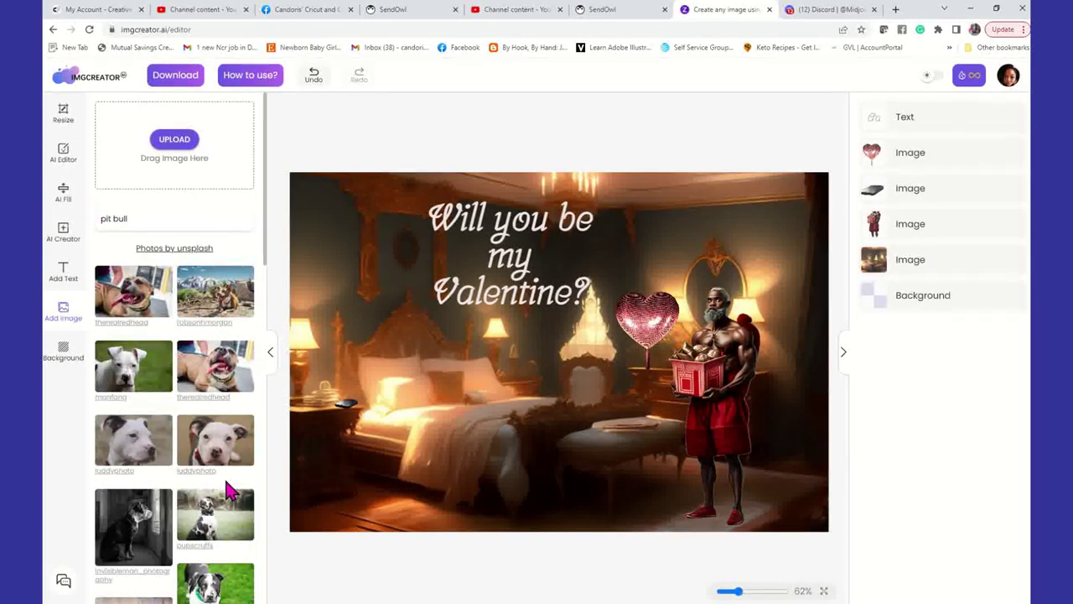
Find the photo of a black dog lying against a blue backdrop in the pit bull results and add it to the scene
{"action": "scroll", "coordinate": [230, 490], "scroll_direction": "down", "scroll_amount": 4}
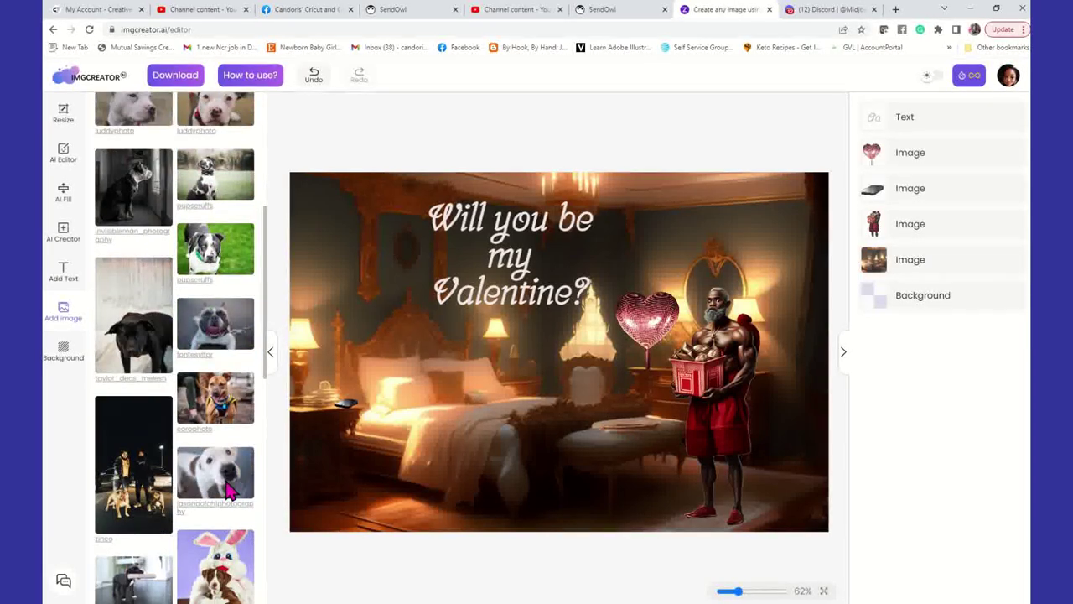
{"action": "scroll", "coordinate": [231, 491], "scroll_direction": "down", "scroll_amount": 5}
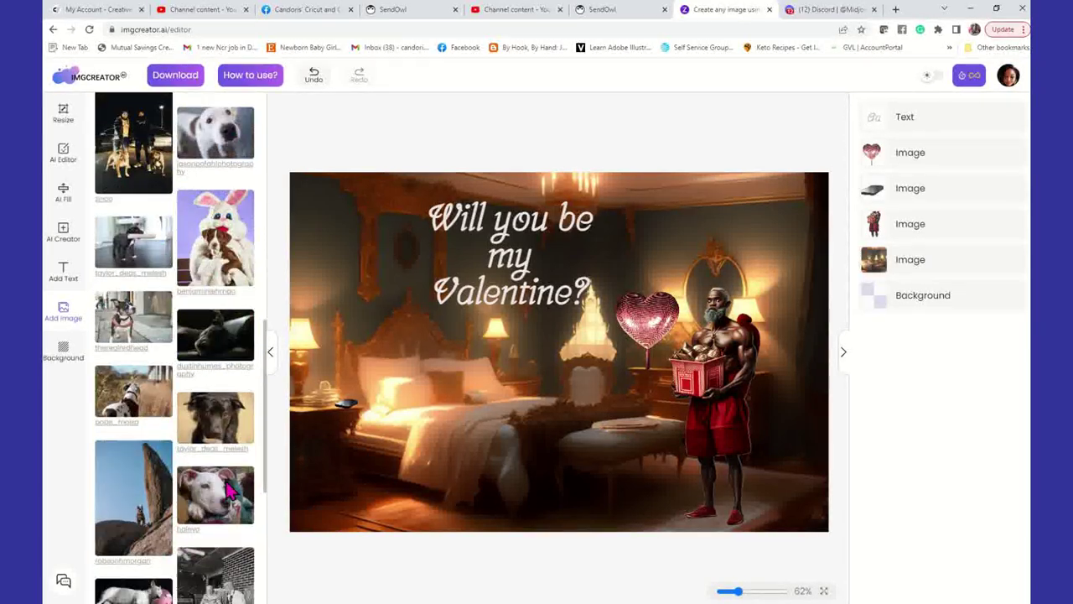
{"action": "scroll", "coordinate": [230, 490], "scroll_direction": "down", "scroll_amount": 3}
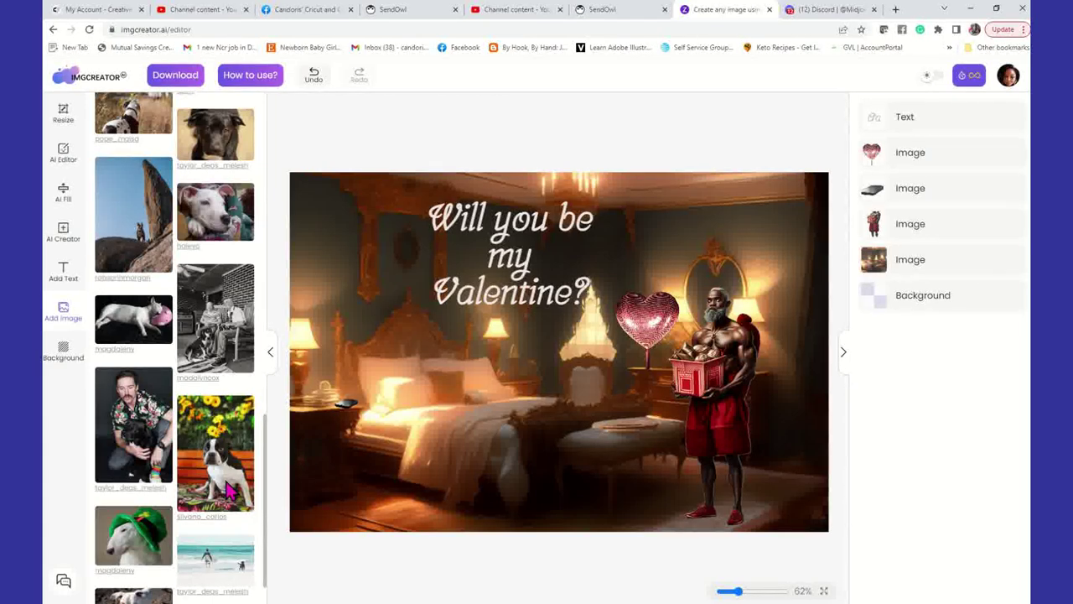
{"action": "scroll", "coordinate": [230, 490], "scroll_direction": "down", "scroll_amount": 3}
{"action": "scroll", "coordinate": [230, 491], "scroll_direction": "down", "scroll_amount": 1}
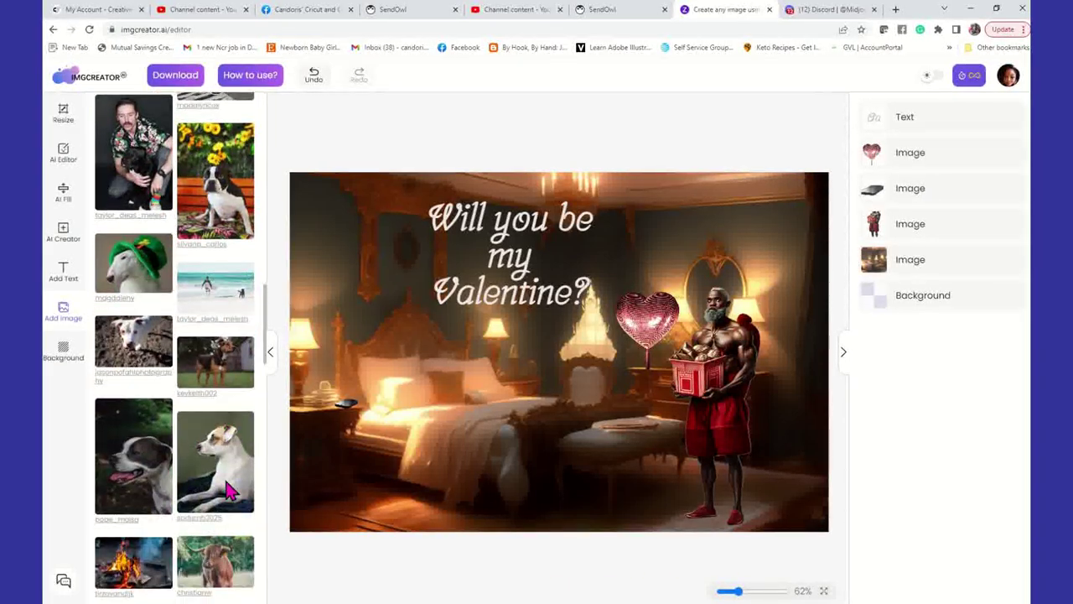
{"action": "scroll", "coordinate": [228, 490], "scroll_direction": "down", "scroll_amount": 2}
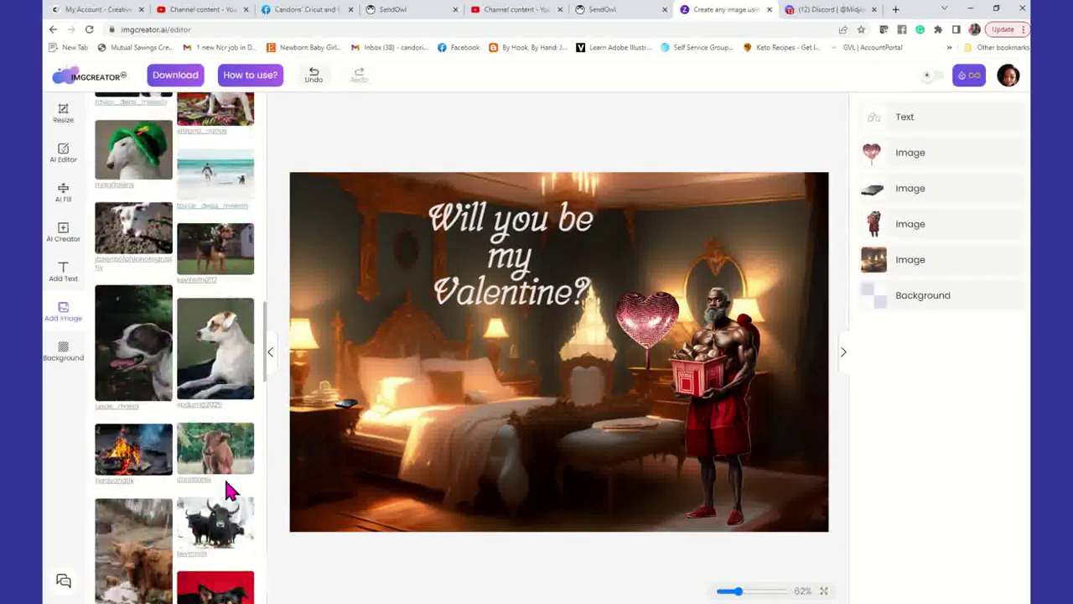
{"action": "scroll", "coordinate": [230, 490], "scroll_direction": "down", "scroll_amount": 1}
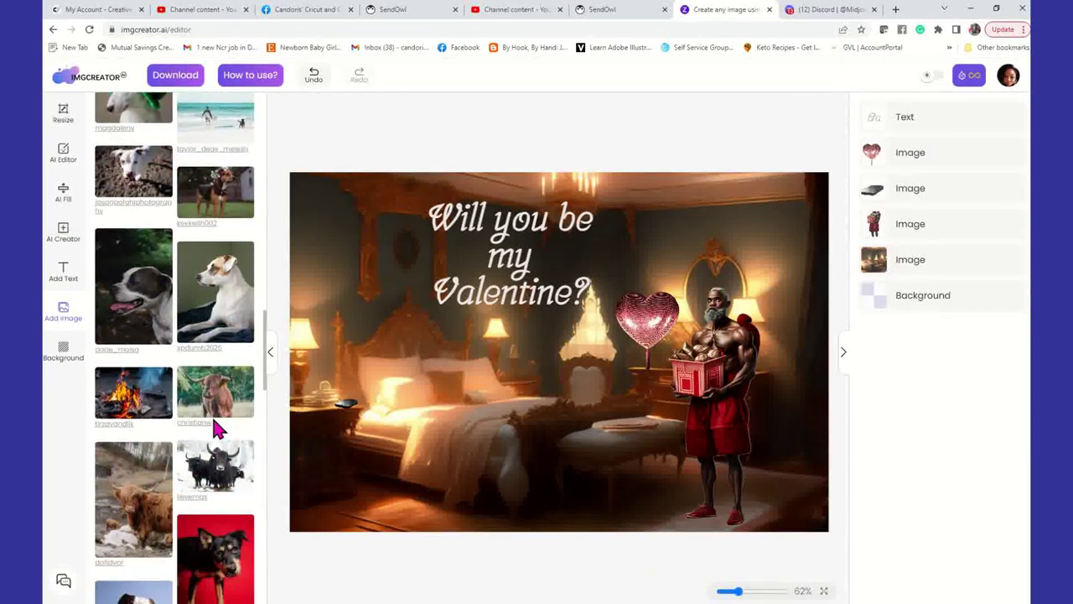
{"action": "scroll", "coordinate": [214, 428], "scroll_direction": "down", "scroll_amount": 1}
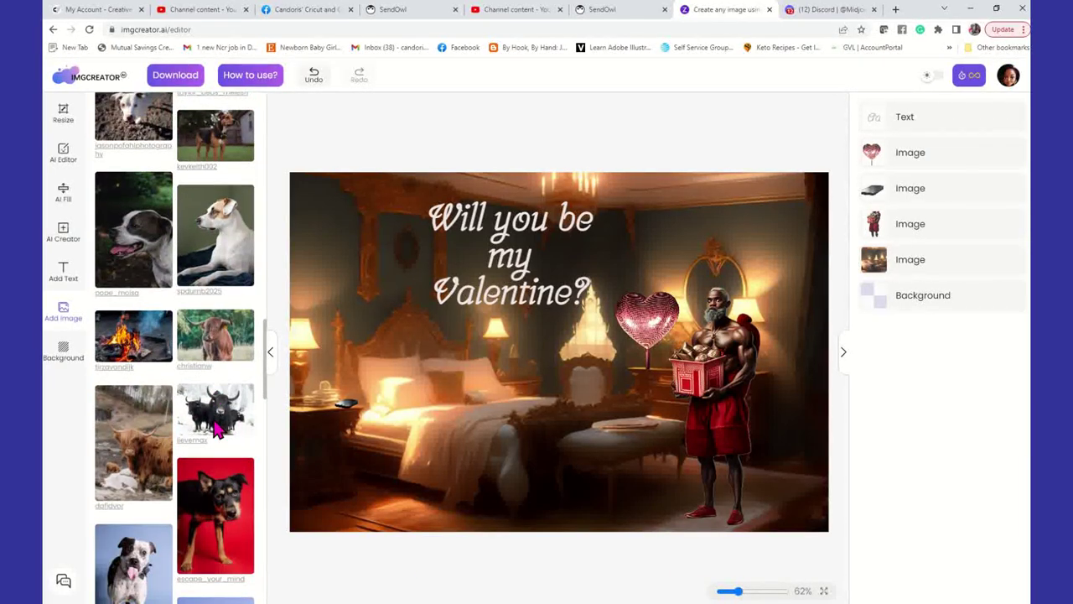
{"action": "scroll", "coordinate": [216, 428], "scroll_direction": "down", "scroll_amount": 3}
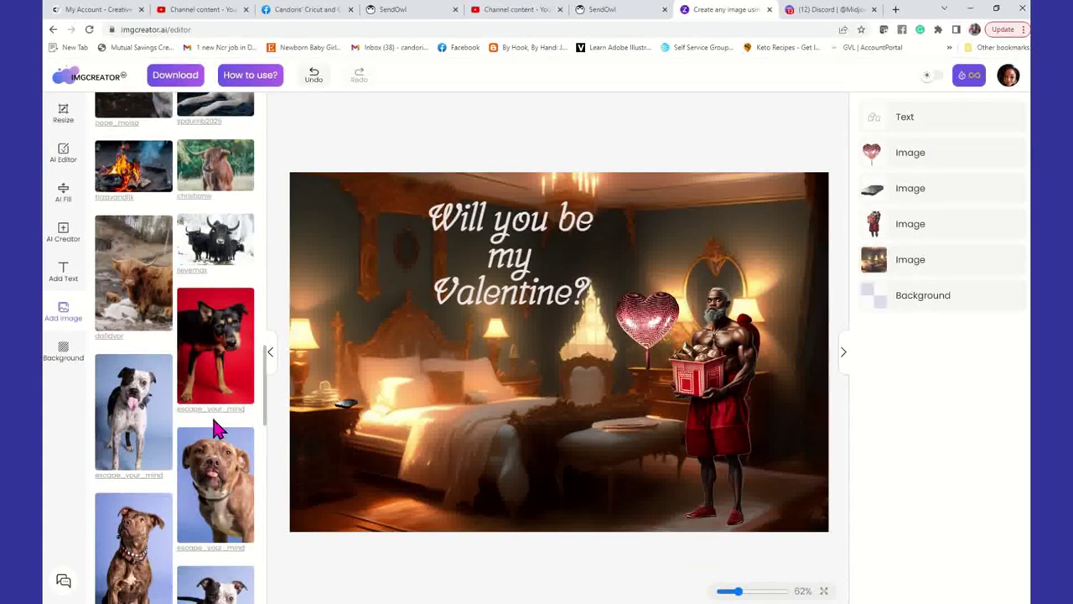
{"action": "scroll", "coordinate": [215, 428], "scroll_direction": "down", "scroll_amount": 1}
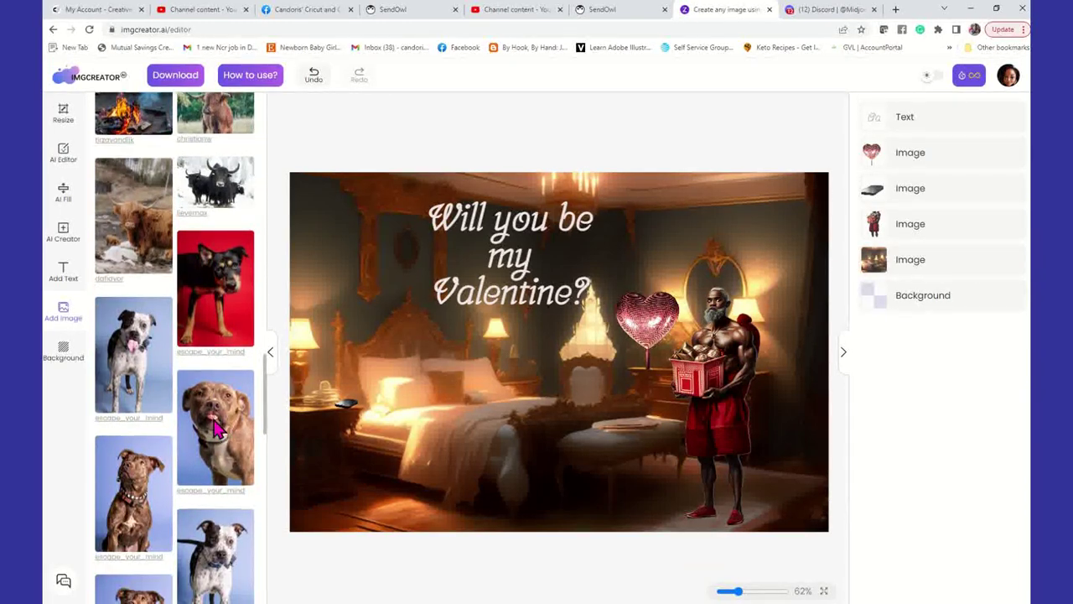
{"action": "scroll", "coordinate": [215, 427], "scroll_direction": "down", "scroll_amount": 5}
{"action": "scroll", "coordinate": [215, 428], "scroll_direction": "down", "scroll_amount": 2}
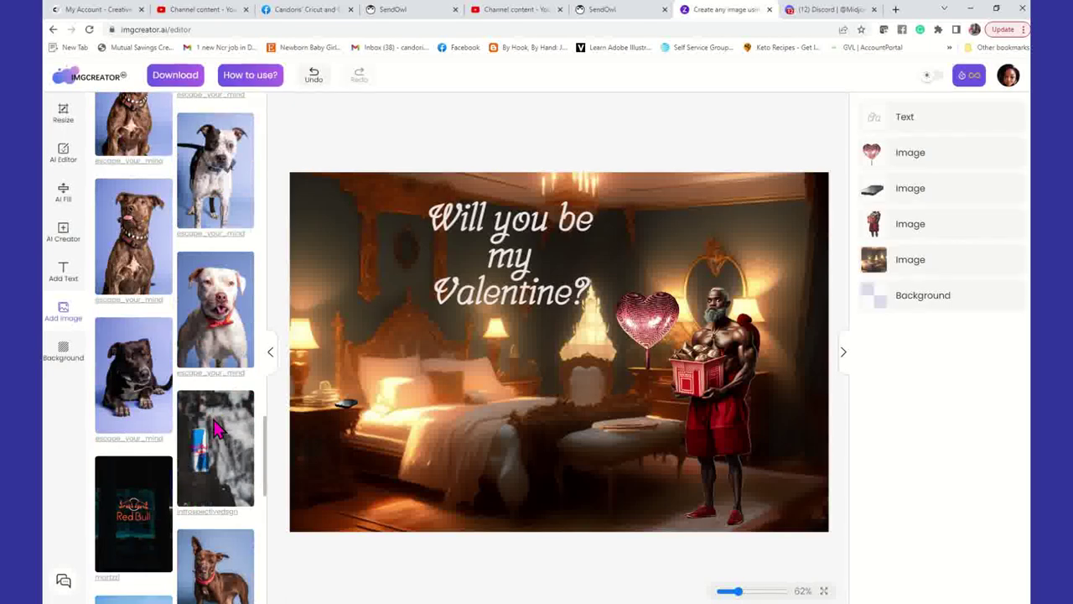
{"action": "left_click", "coordinate": [151, 377]}
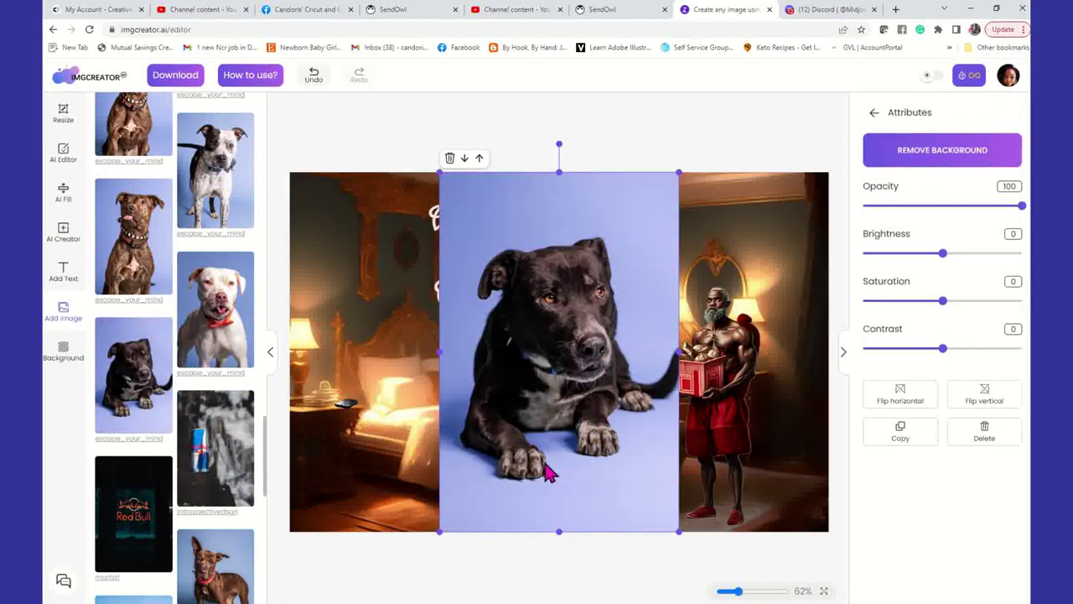
Remove the dog photo's background, shrink the cut-out and place it on the floor beside the nightstand
{"action": "left_click", "coordinate": [911, 148]}
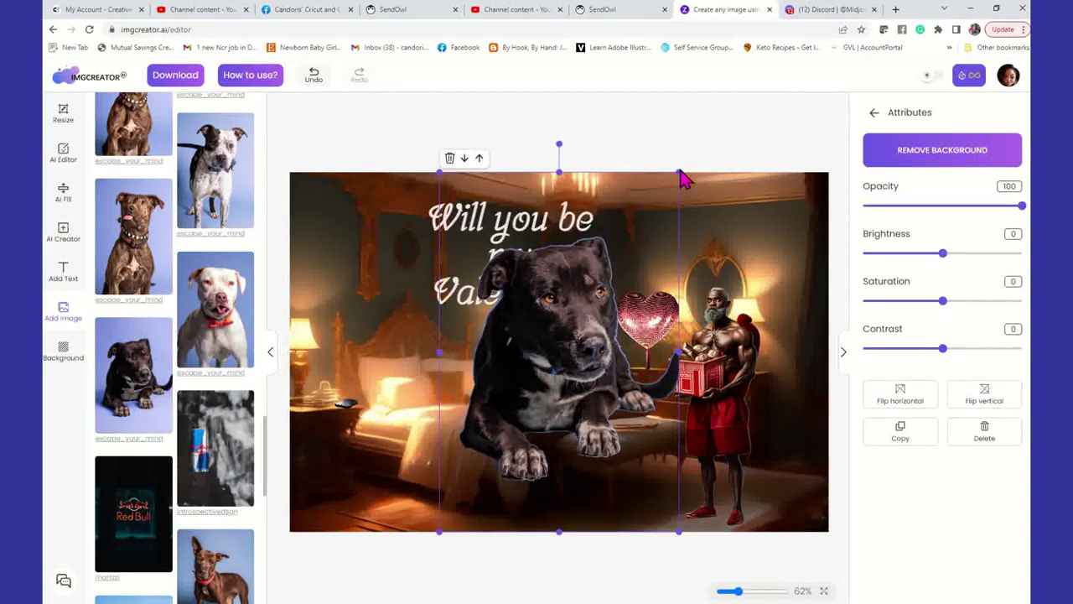
{"action": "left_click_drag", "start_coordinate": [681, 184], "coordinate": [481, 389]}
{"action": "left_click_drag", "start_coordinate": [396, 482], "coordinate": [386, 443]}
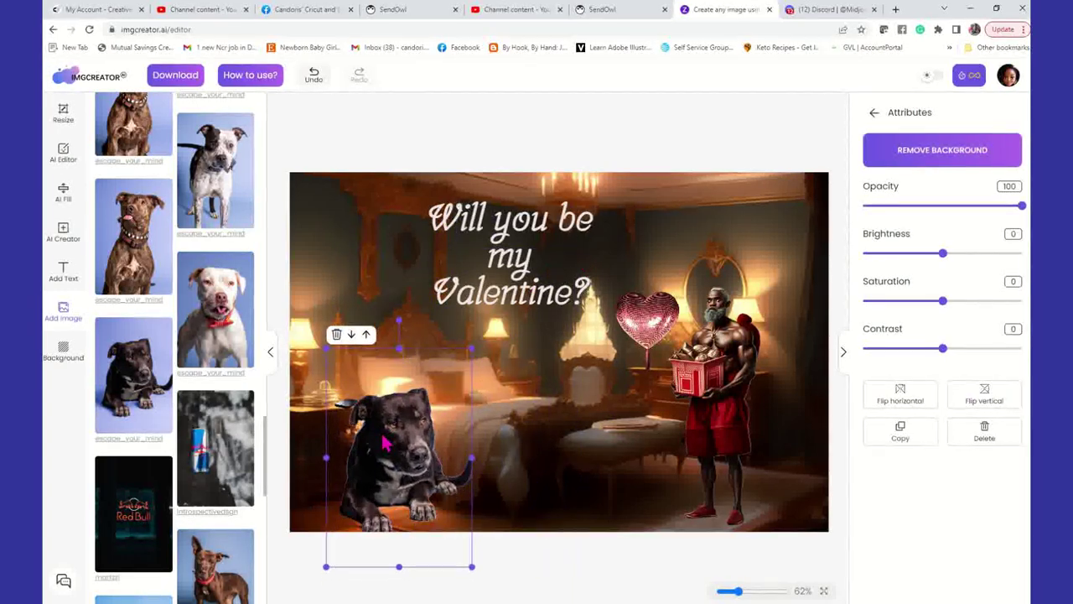
{"action": "left_click", "coordinate": [475, 578]}
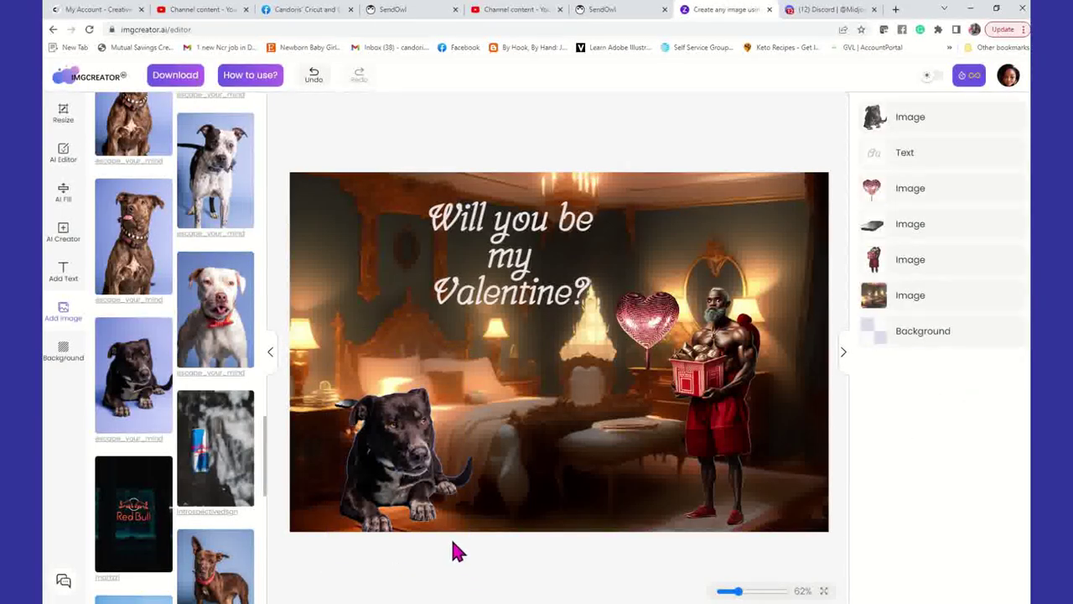
Scale the dog down further and settle it in the scene's lower-left corner beside the bed, leaving it deselected
{"action": "left_click", "coordinate": [436, 492]}
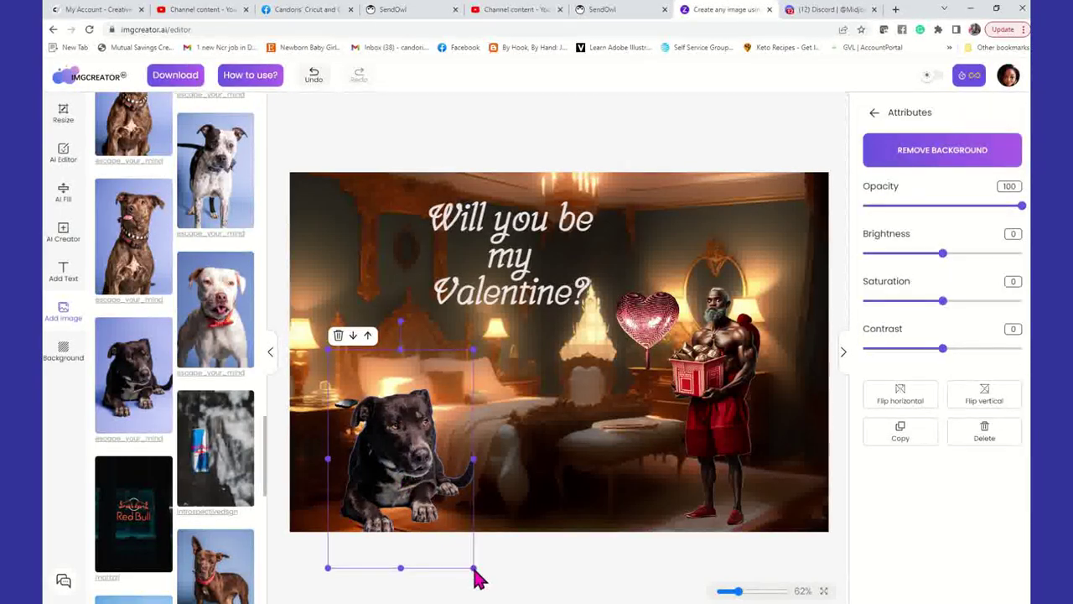
{"action": "left_click_drag", "start_coordinate": [474, 567], "coordinate": [448, 524]}
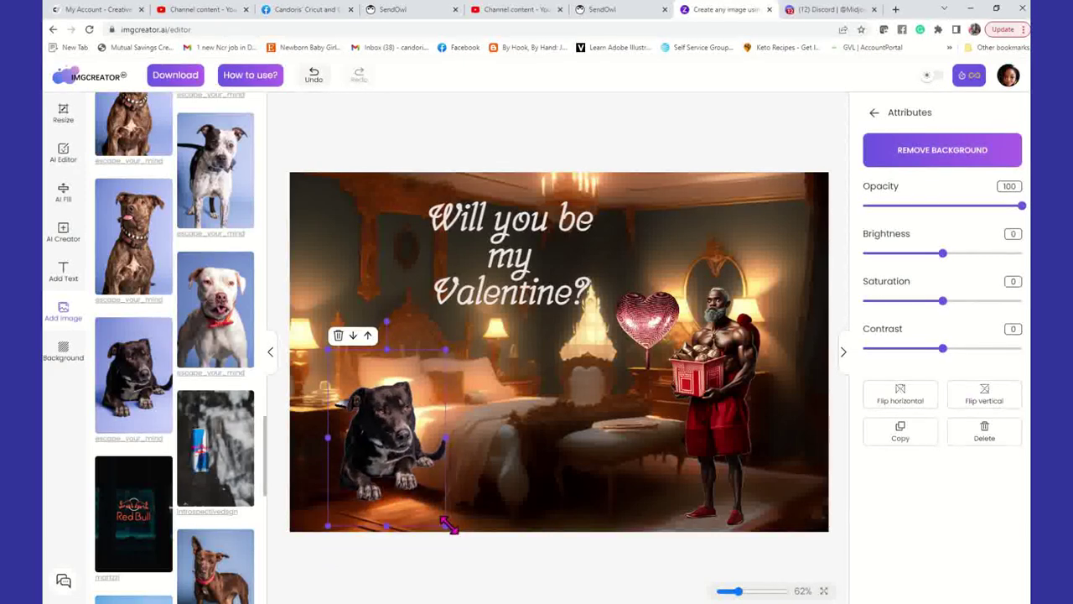
{"action": "left_click_drag", "start_coordinate": [422, 429], "coordinate": [444, 467]}
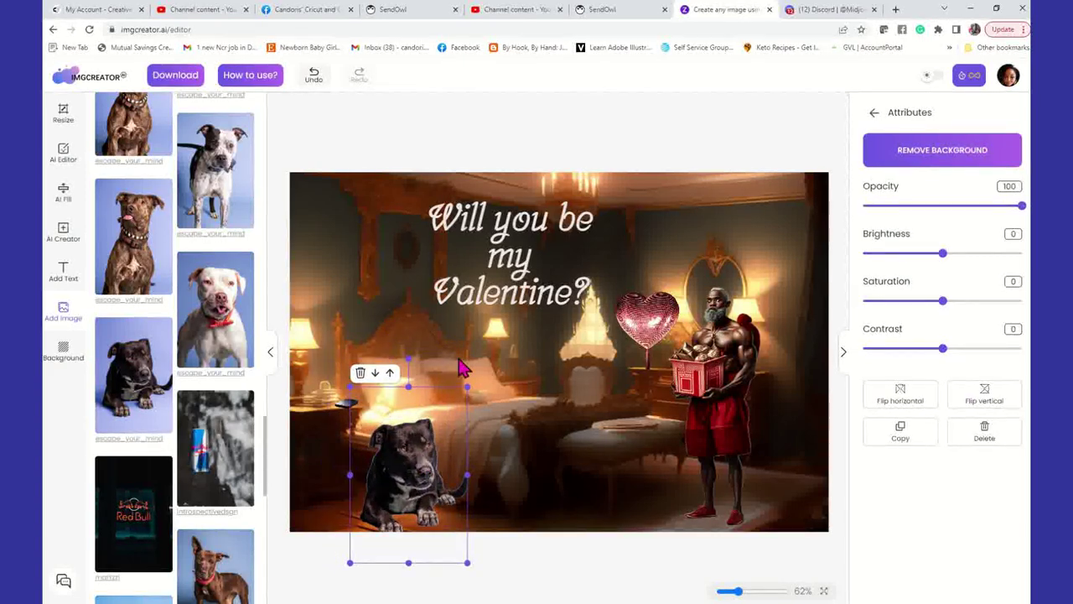
{"action": "left_click_drag", "start_coordinate": [467, 387], "coordinate": [432, 428]}
{"action": "left_click_drag", "start_coordinate": [406, 495], "coordinate": [372, 492]}
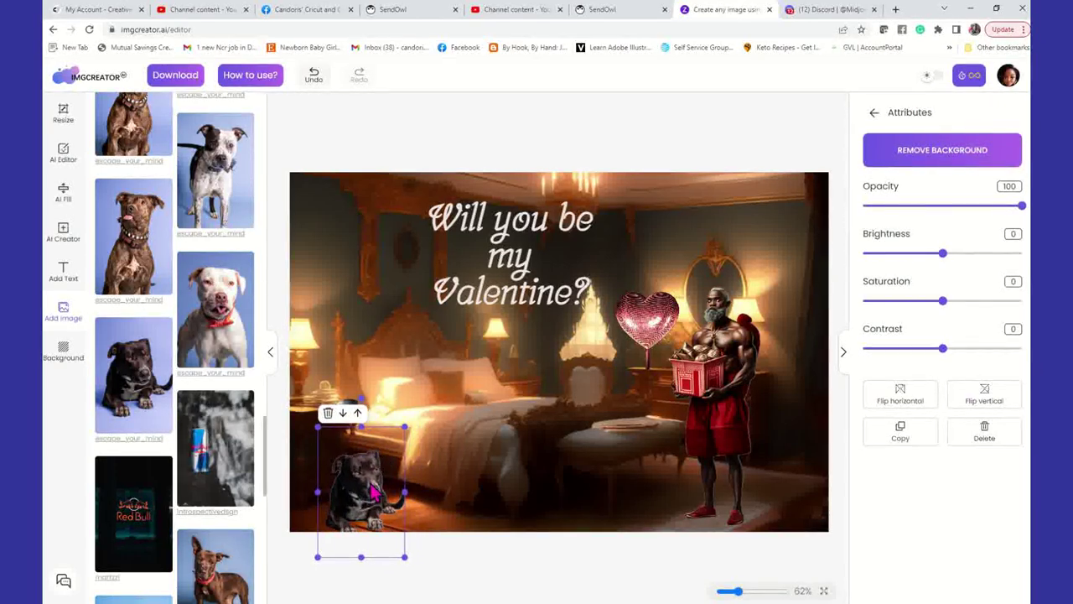
{"action": "left_click_drag", "start_coordinate": [405, 427], "coordinate": [399, 434]}
{"action": "left_click", "coordinate": [475, 563]}
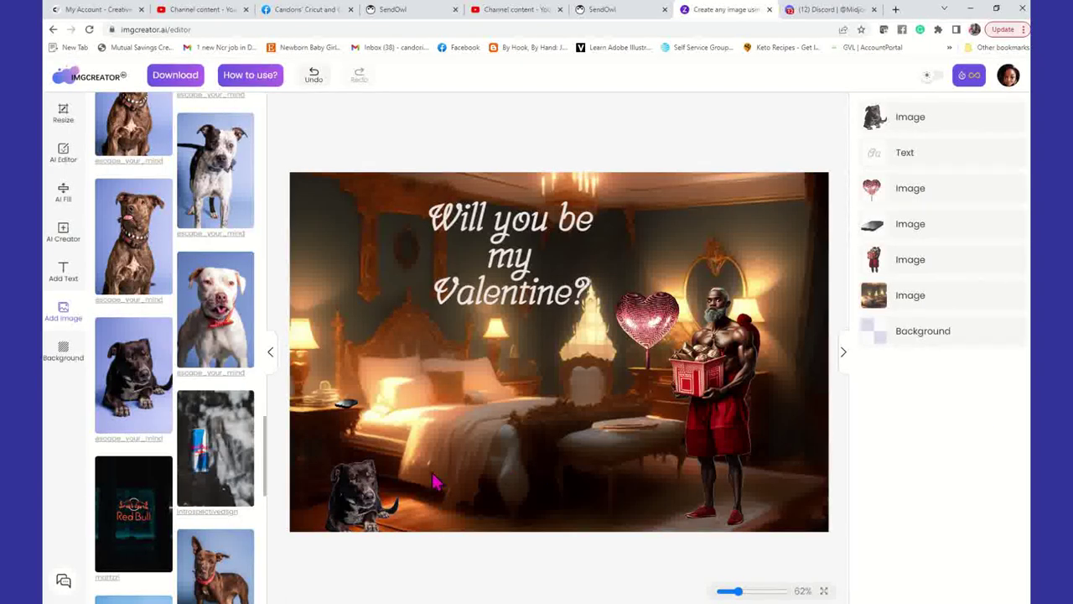
{"action": "left_click", "coordinate": [367, 503]}
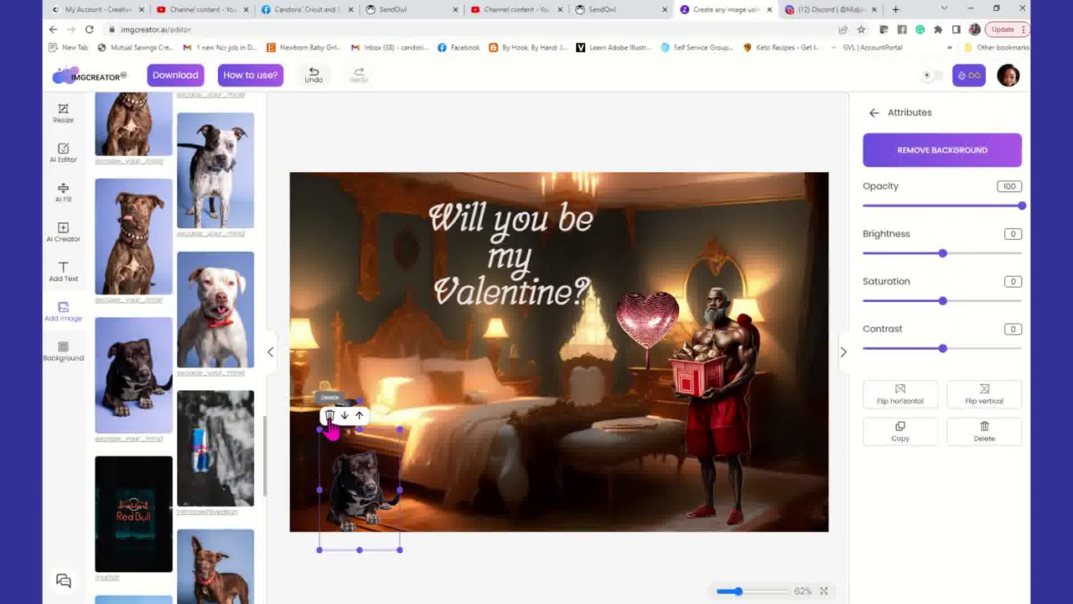
{"action": "left_click", "coordinate": [795, 126]}
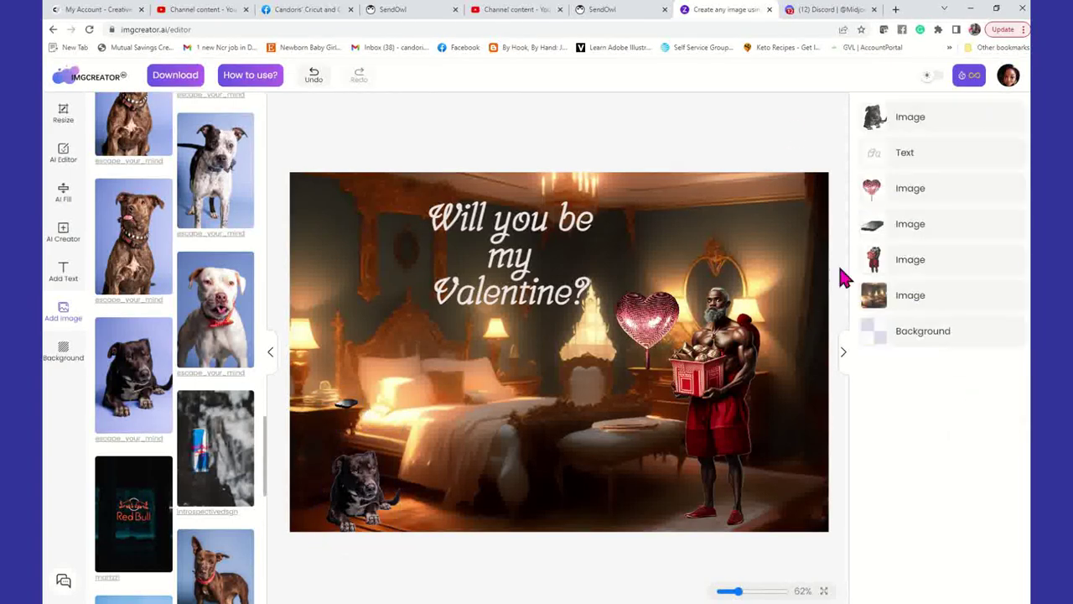
{"action": "left_click", "coordinate": [957, 124]}
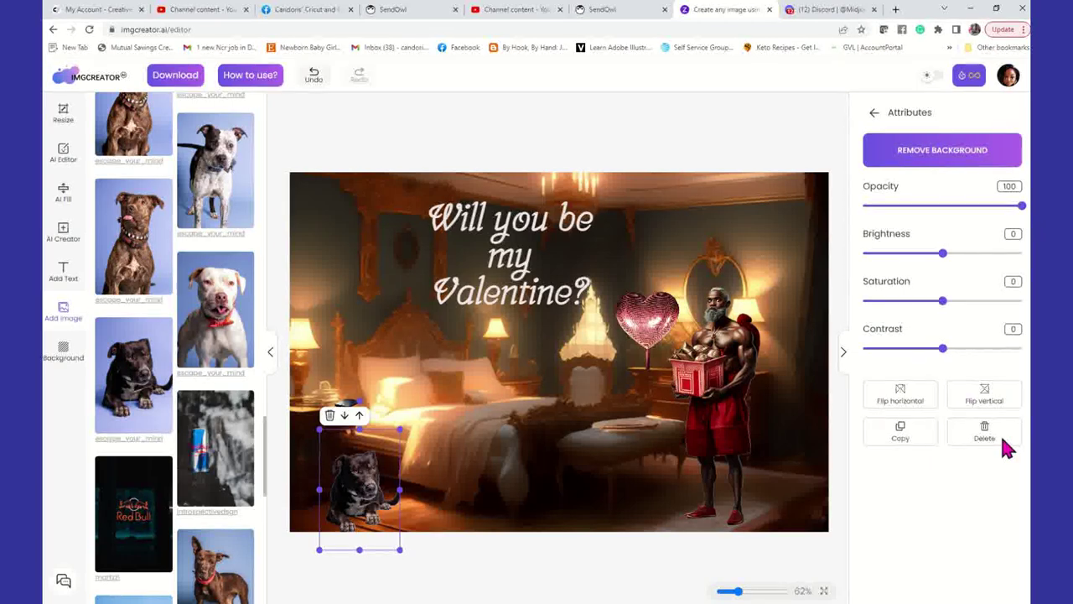
{"action": "left_click", "coordinate": [708, 150]}
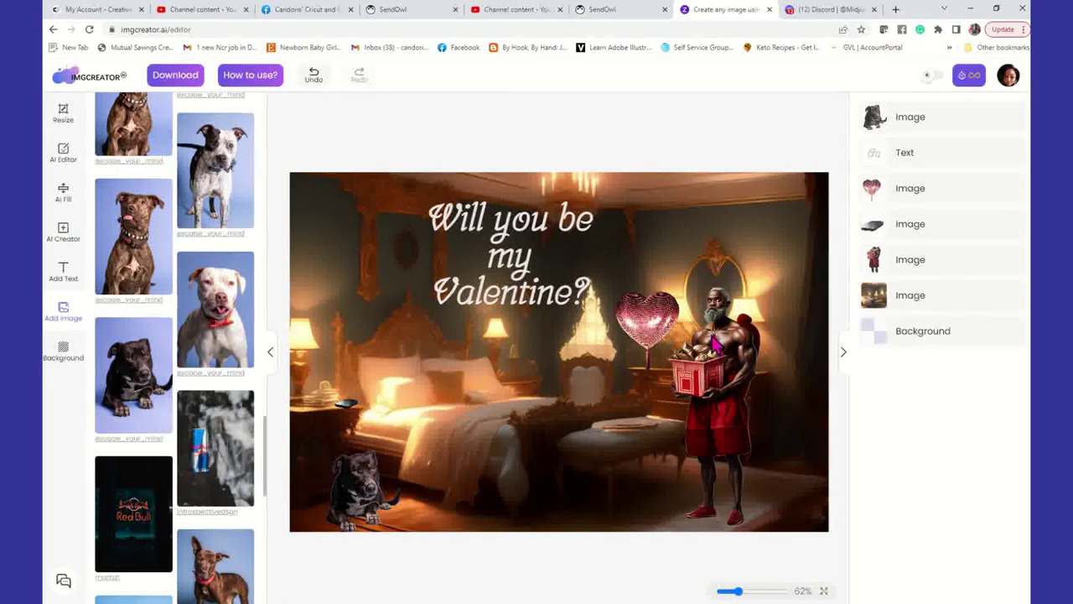
{"action": "left_click", "coordinate": [720, 352]}
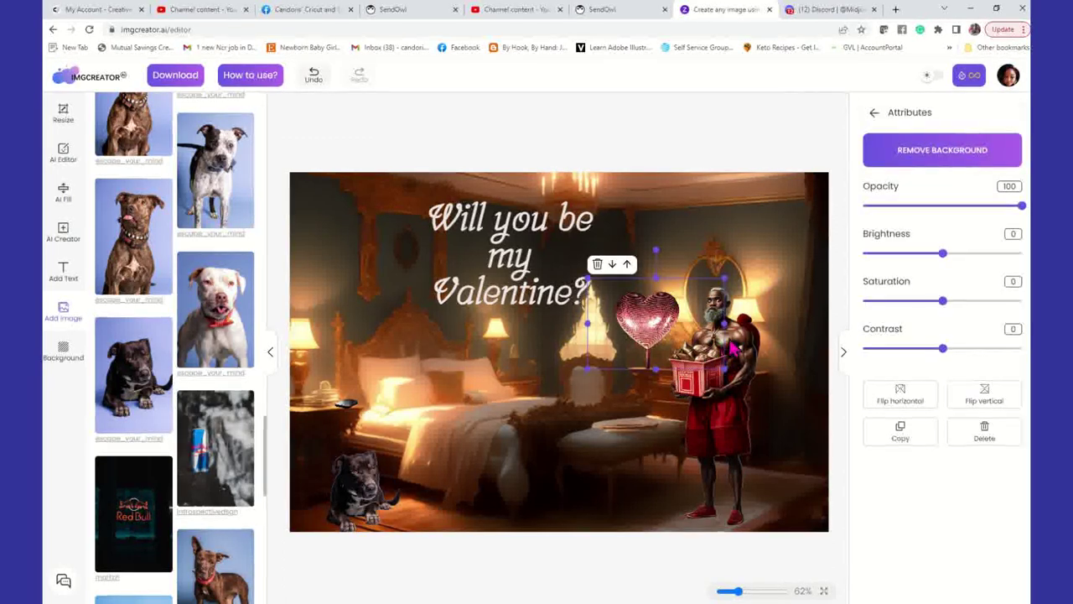
{"action": "left_click", "coordinate": [678, 138]}
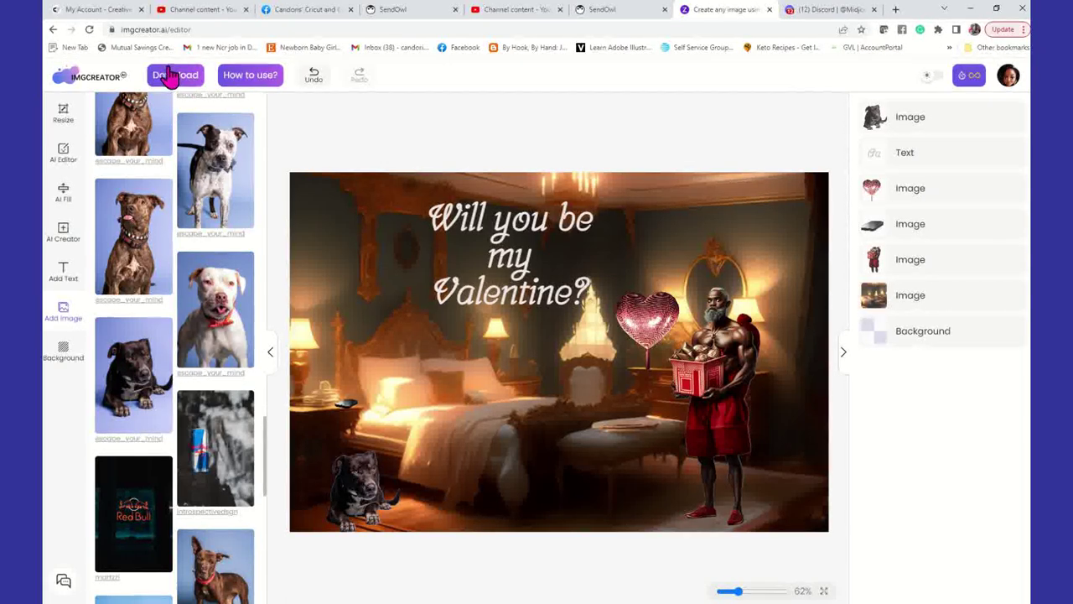
Download the finished scene and save a copy of the PNG to the Desktop
{"action": "left_click", "coordinate": [170, 75]}
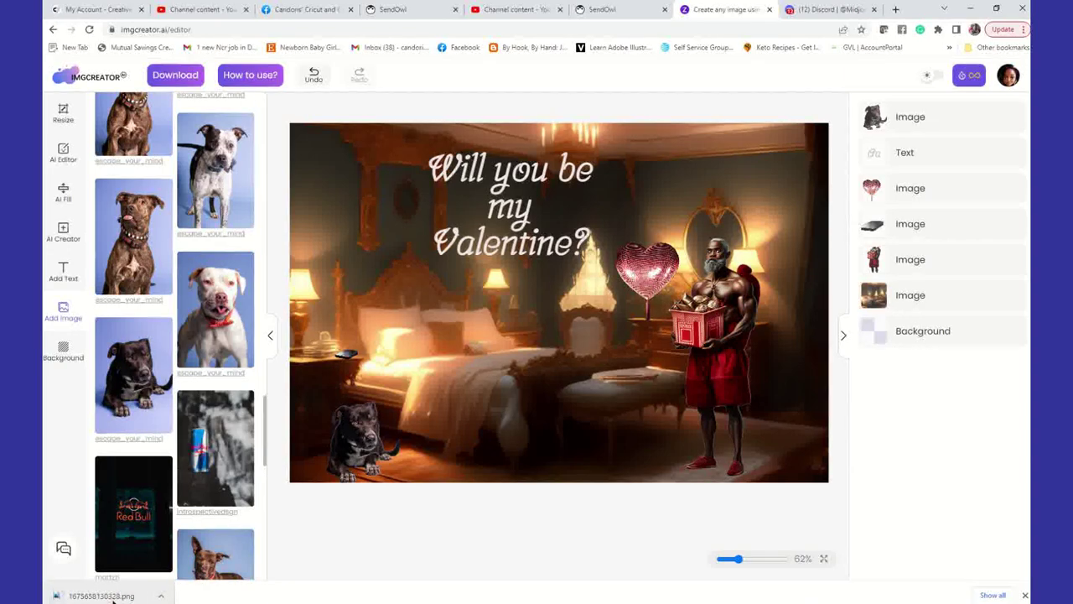
{"action": "left_click", "coordinate": [115, 597]}
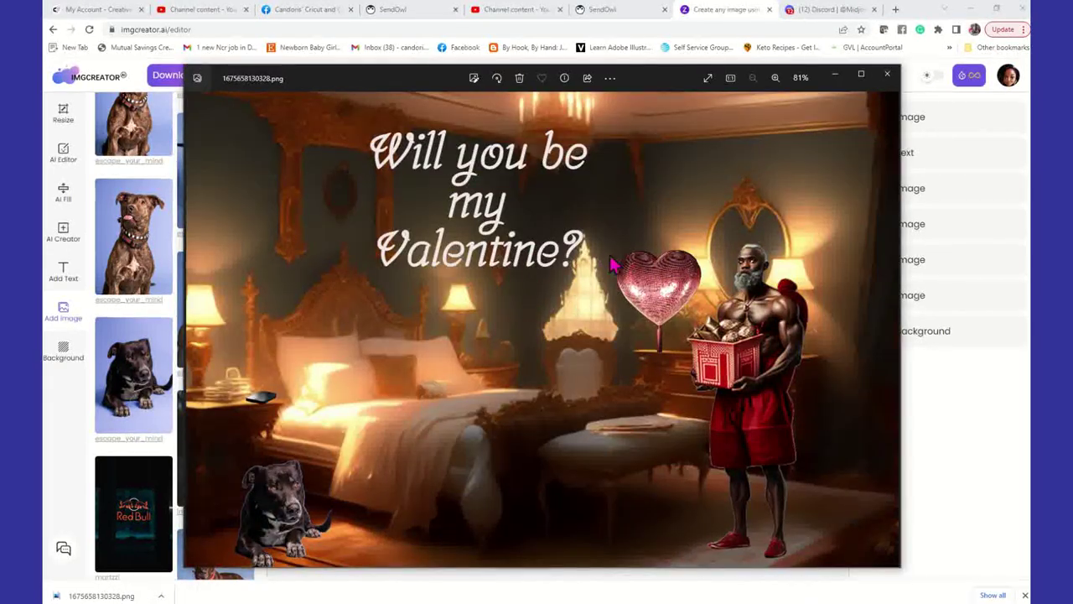
{"action": "right_click", "coordinate": [618, 135]}
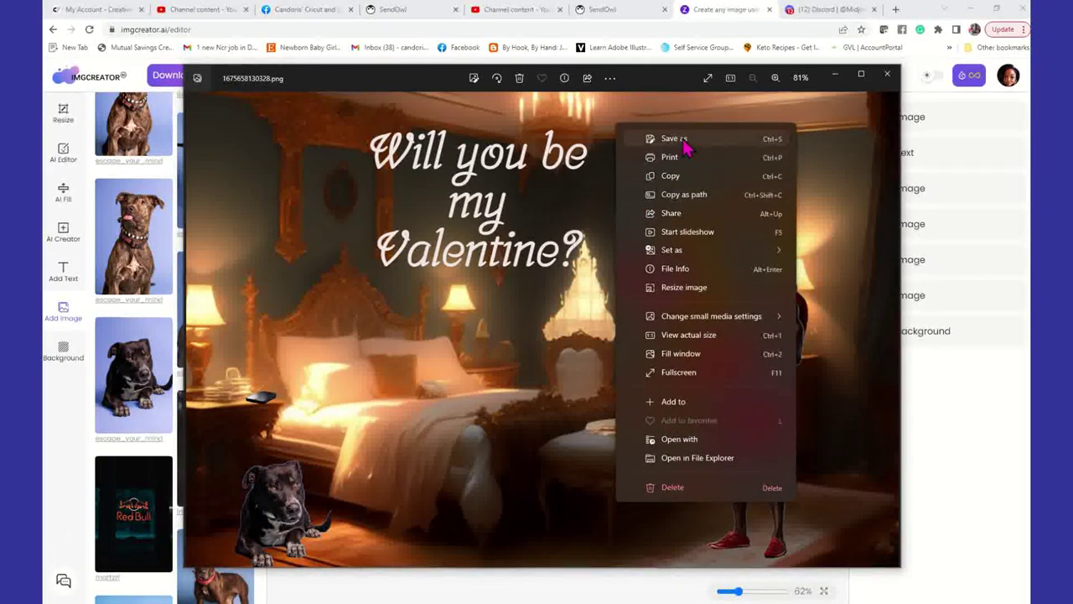
{"action": "left_click", "coordinate": [682, 142]}
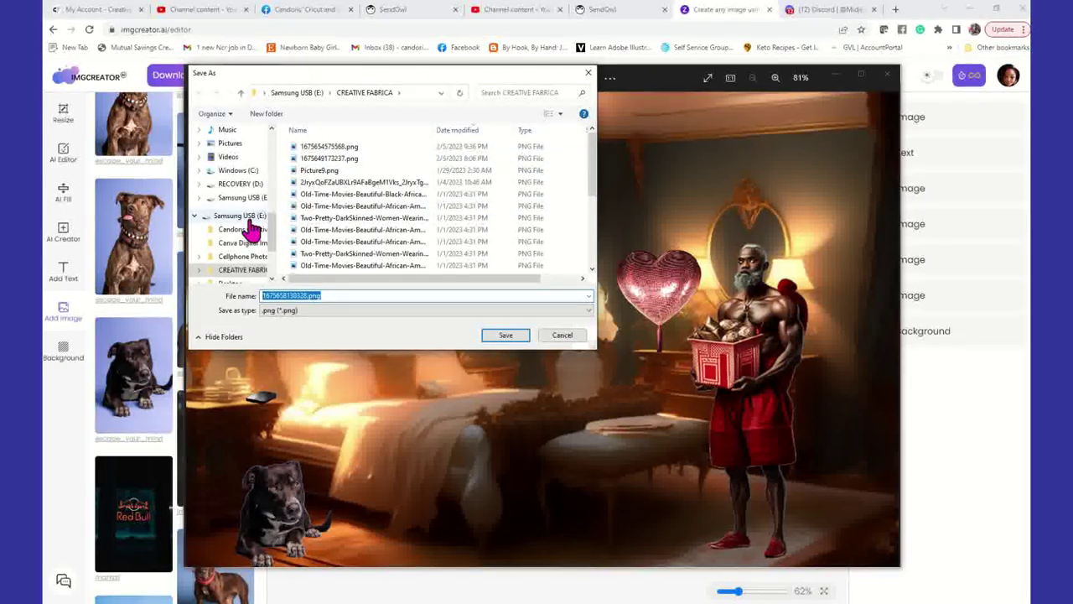
{"action": "left_click_drag", "start_coordinate": [271, 240], "coordinate": [271, 163]}
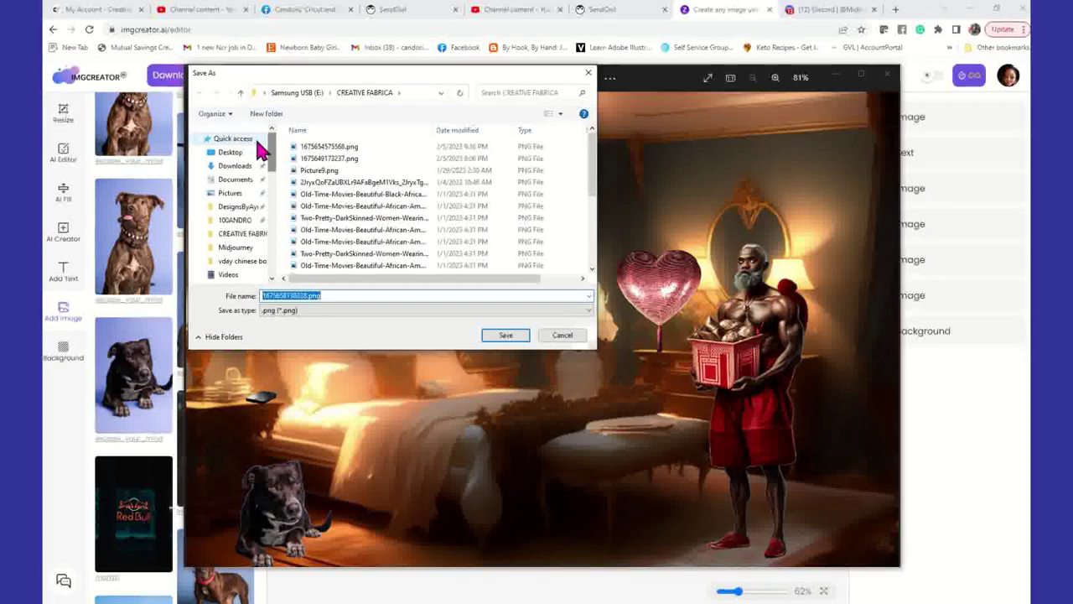
{"action": "left_click", "coordinate": [228, 153]}
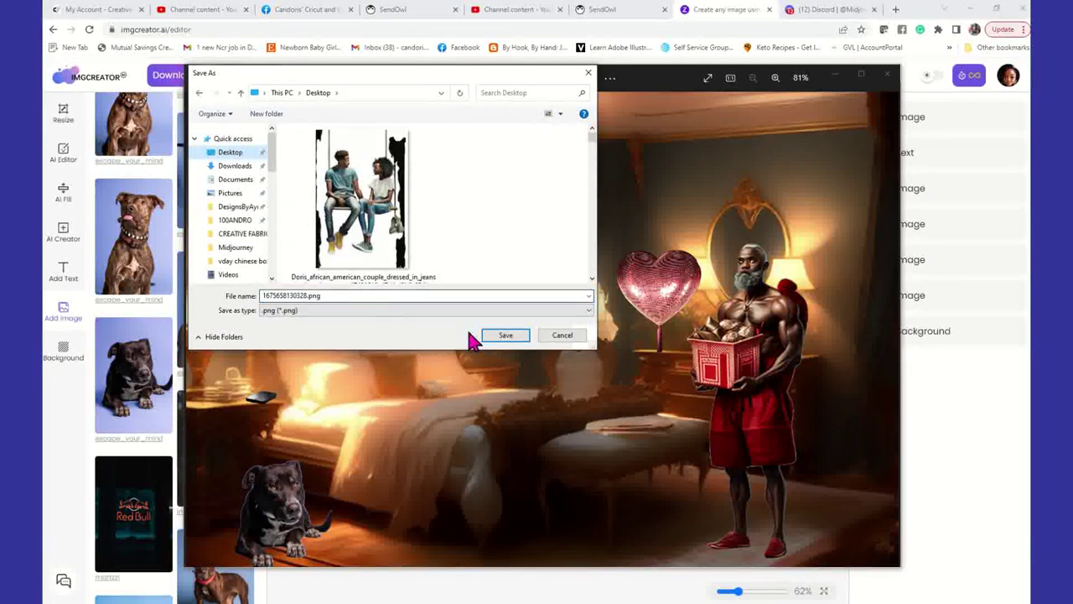
{"action": "left_click", "coordinate": [513, 338]}
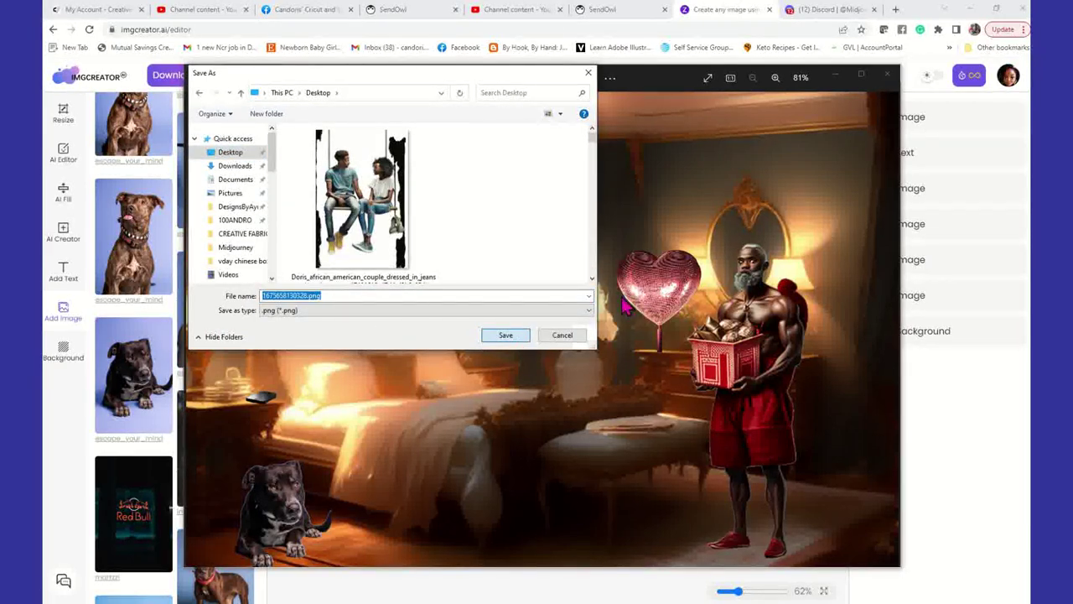
{"action": "left_click", "coordinate": [508, 336]}
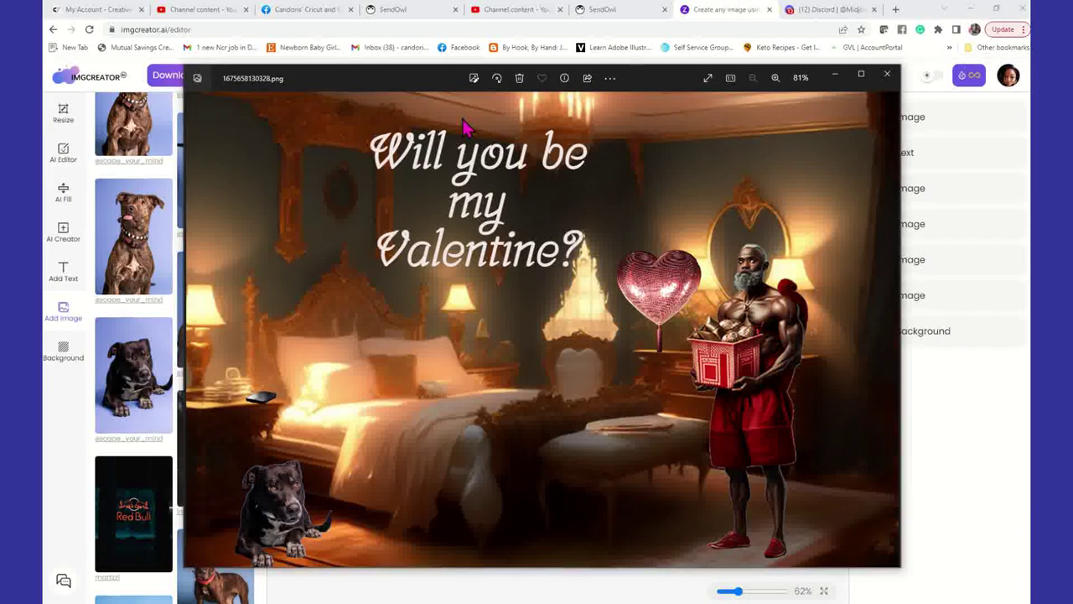
Switch to the Cricut and Creative Crafters Facebook group and start a post reading "Trying something new"
{"action": "left_click", "coordinate": [312, 10]}
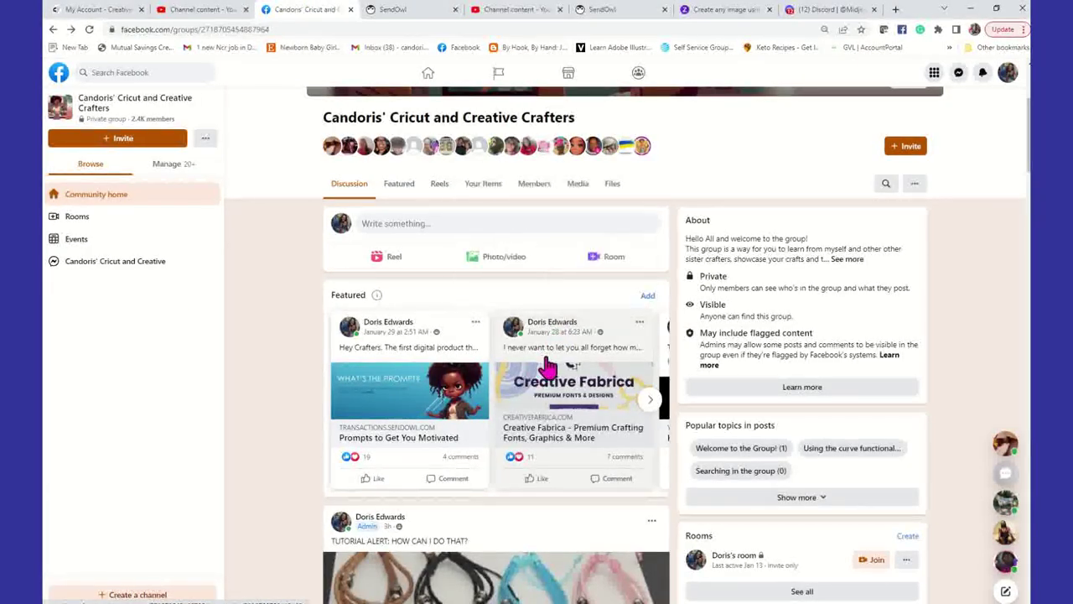
{"action": "left_click", "coordinate": [442, 226]}
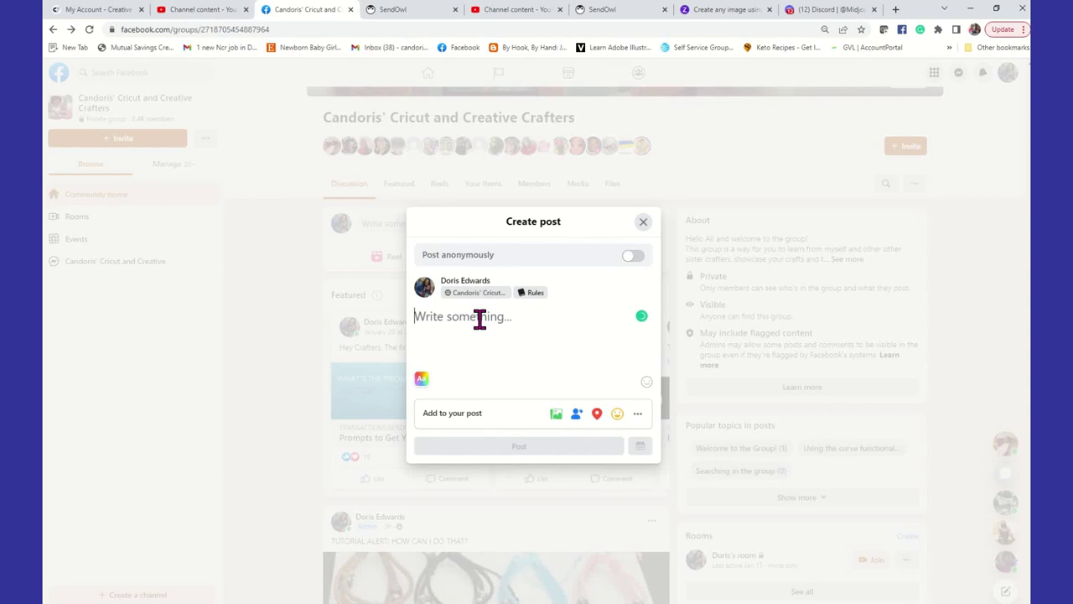
{"action": "type", "text": "Trying so"}
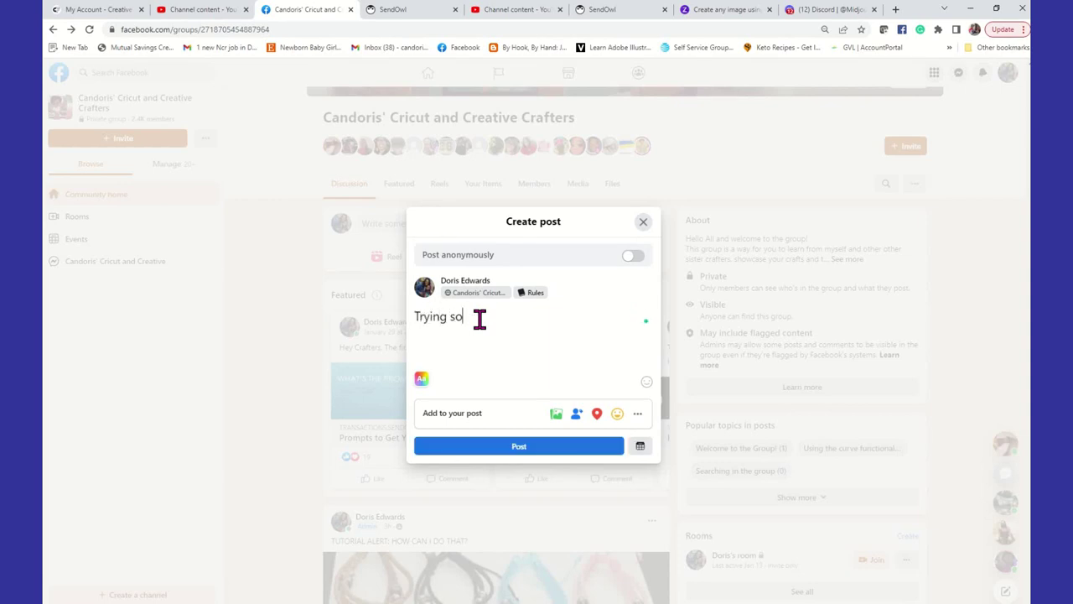
{"action": "type", "text": "mething new"}
Attach the Valentine scene 1675658130328.png from the Desktop to the post and publish it
{"action": "left_click", "coordinate": [556, 416]}
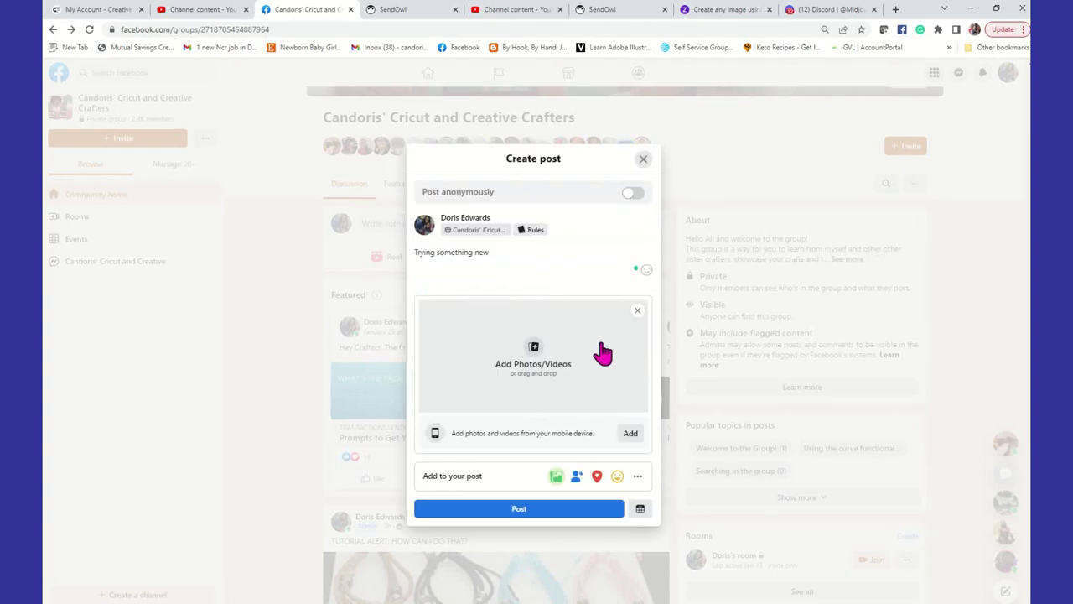
{"action": "left_click", "coordinate": [541, 372]}
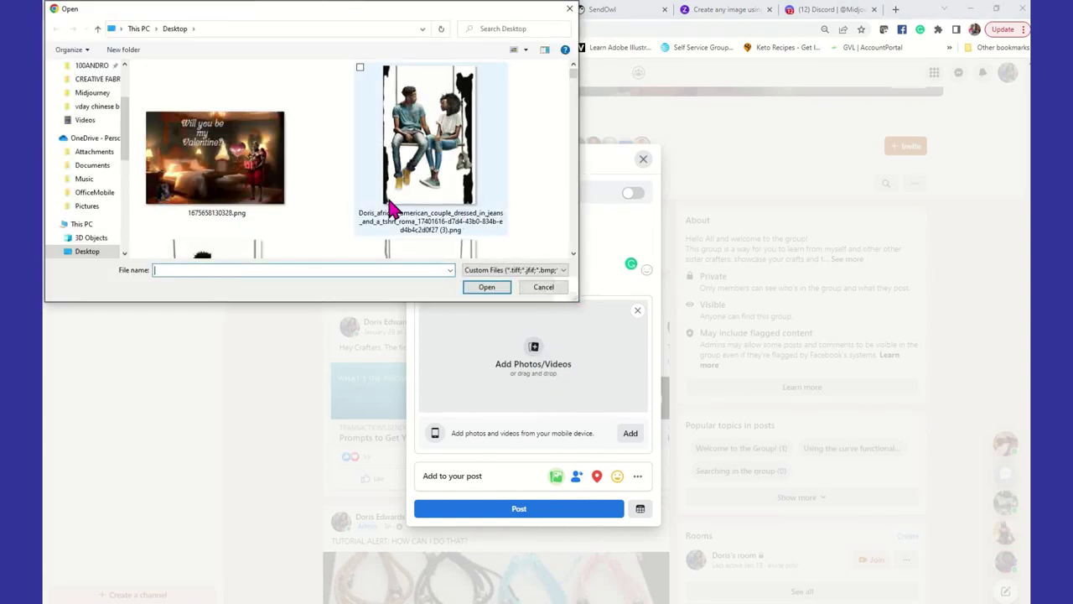
{"action": "left_click", "coordinate": [268, 176]}
{"action": "left_click", "coordinate": [504, 290]}
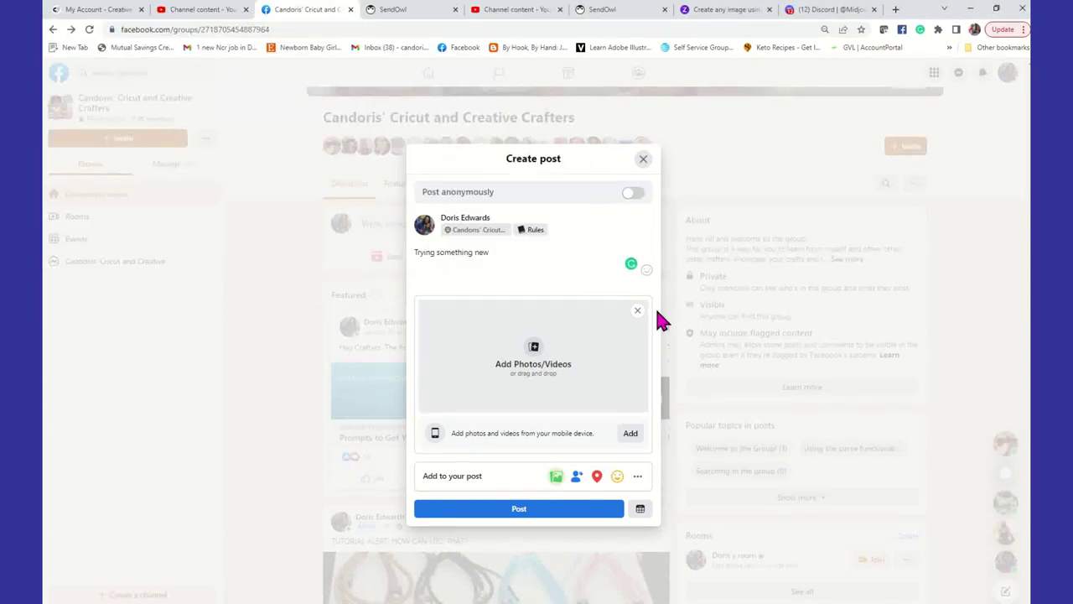
{"action": "left_click", "coordinate": [551, 532]}
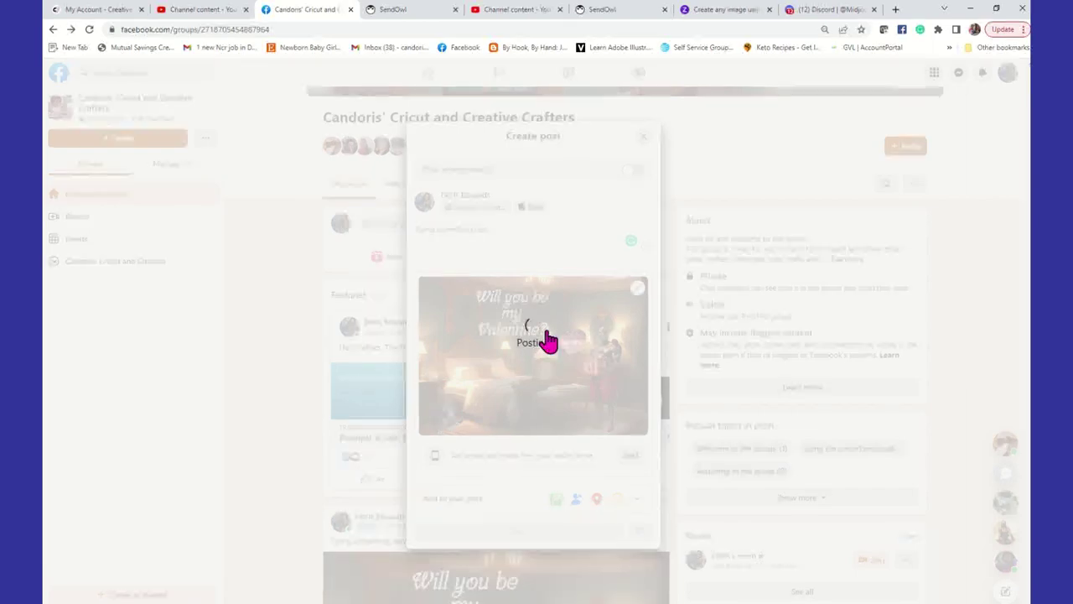
Find the new post in the group feed, view its picture enlarged, and return to the feed
{"action": "scroll", "coordinate": [558, 369], "scroll_direction": "down", "scroll_amount": 2}
{"action": "scroll", "coordinate": [558, 385], "scroll_direction": "down", "scroll_amount": 2}
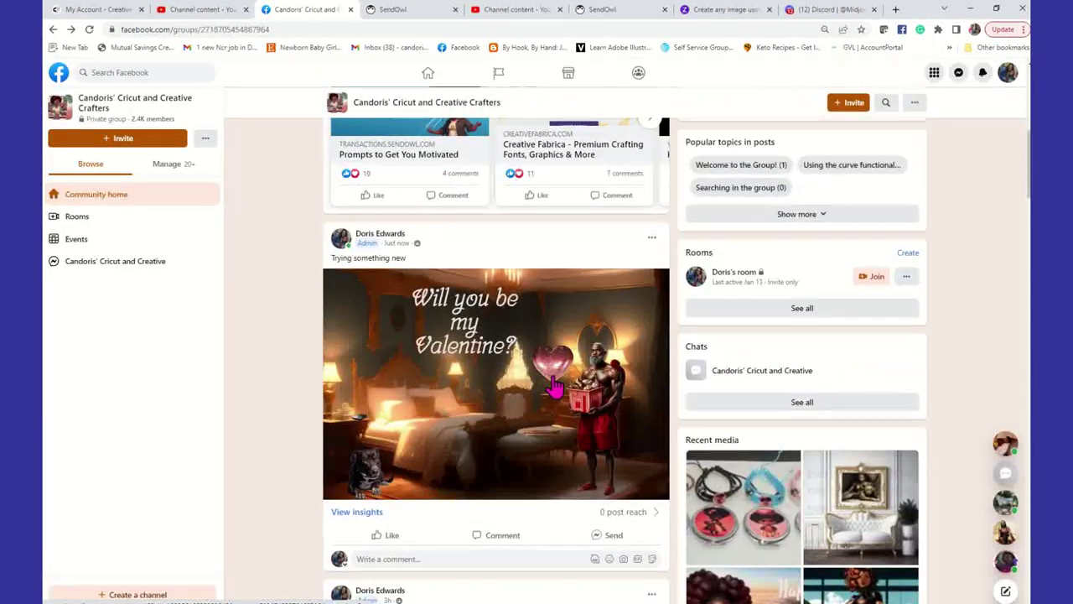
{"action": "left_click", "coordinate": [626, 415]}
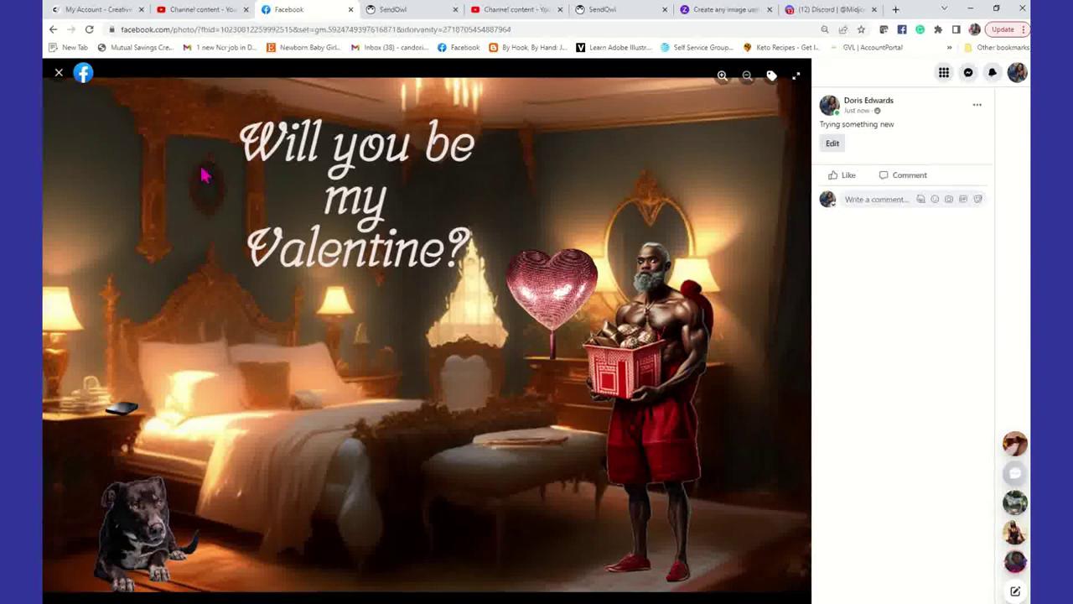
{"action": "left_click", "coordinate": [60, 77]}
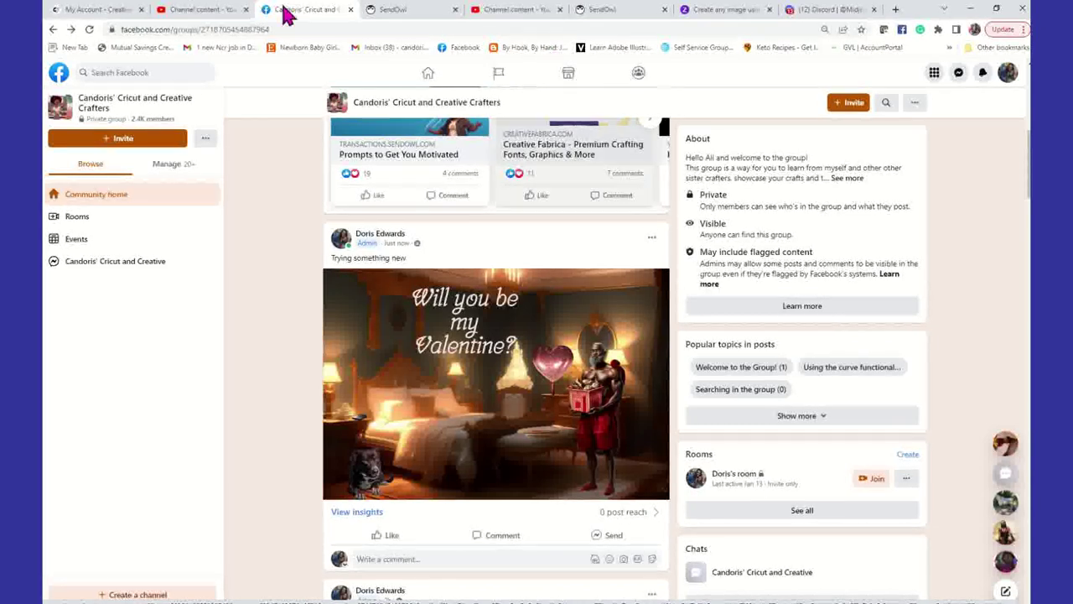
Return to the ImgCreator editor and browse the pit bull stock photo results
{"action": "left_click", "coordinate": [745, 14]}
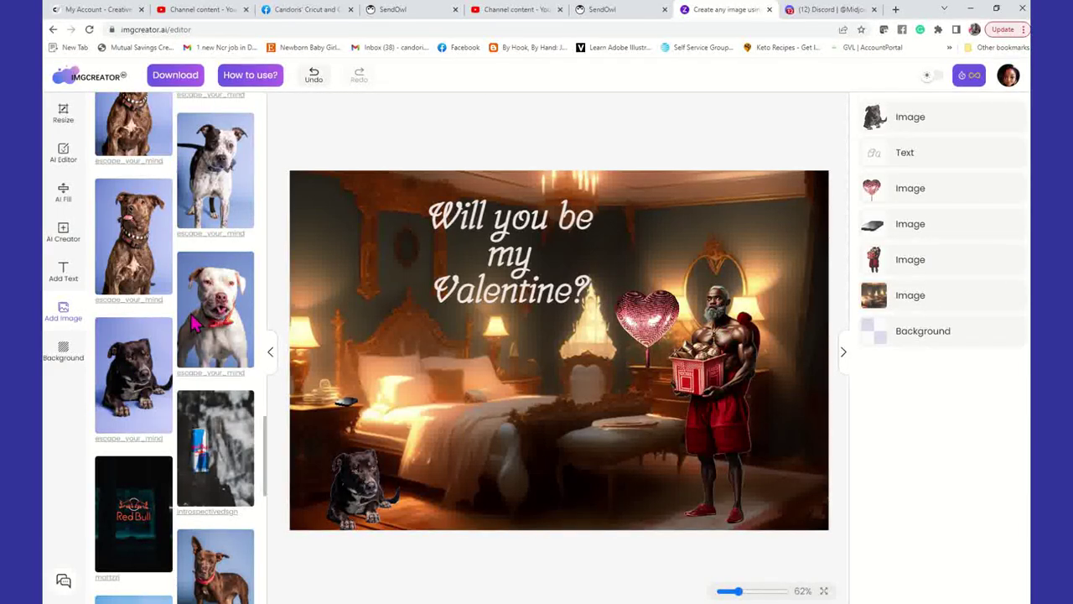
{"action": "scroll", "coordinate": [197, 323], "scroll_direction": "down", "scroll_amount": 10}
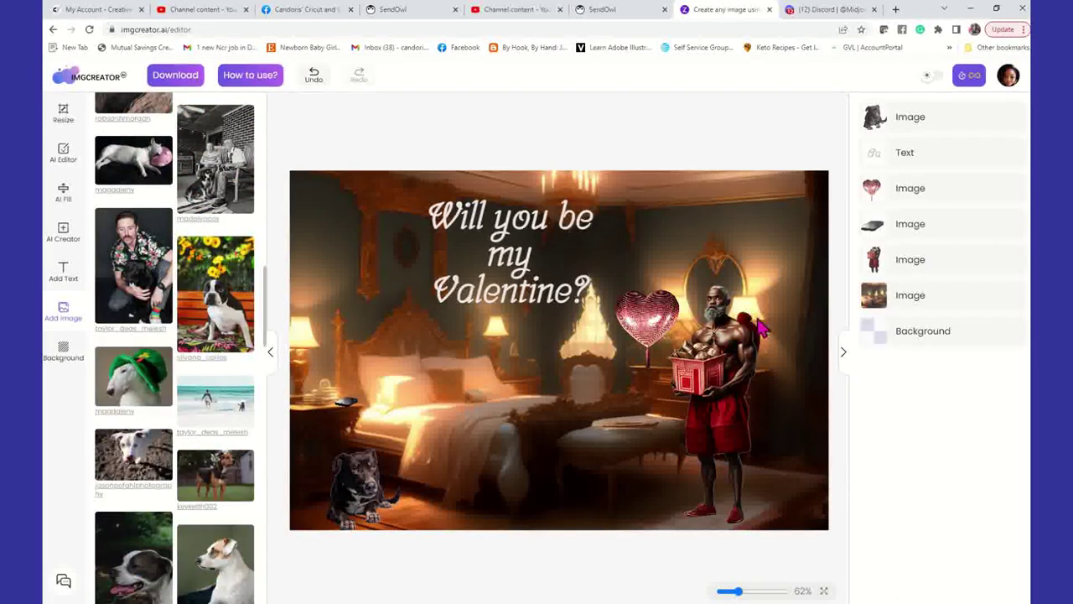
{"action": "scroll", "coordinate": [217, 283], "scroll_direction": "up", "scroll_amount": 4}
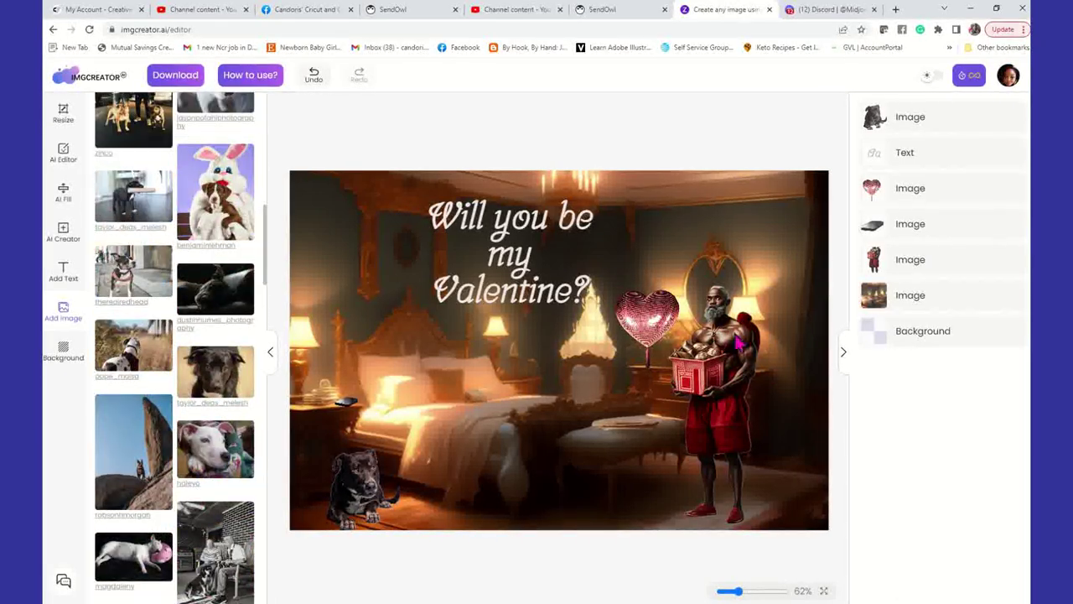
Delete the man from the scene and upload the Desktop picture of the woman in the red satin outfit holding gifts
{"action": "left_click", "coordinate": [734, 336]}
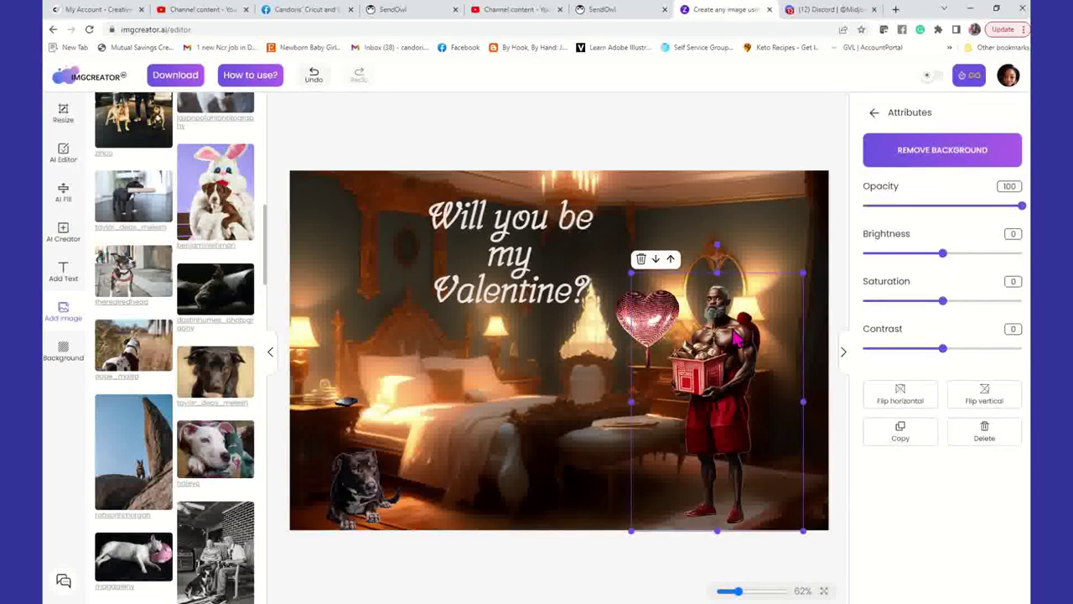
{"action": "key", "text": "Delete"}
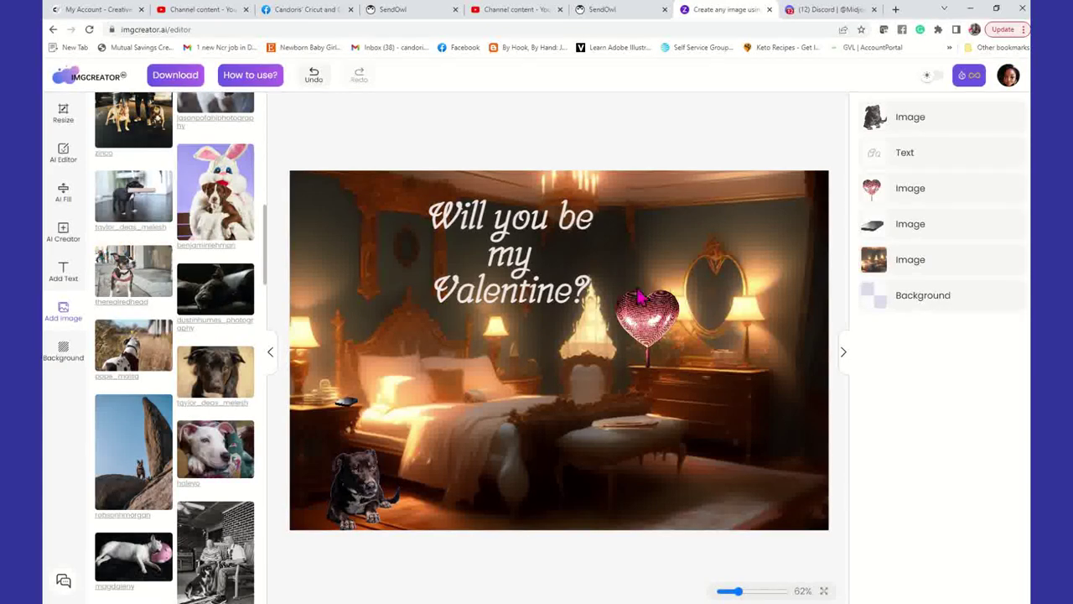
{"action": "scroll", "coordinate": [186, 237], "scroll_direction": "up", "scroll_amount": 10}
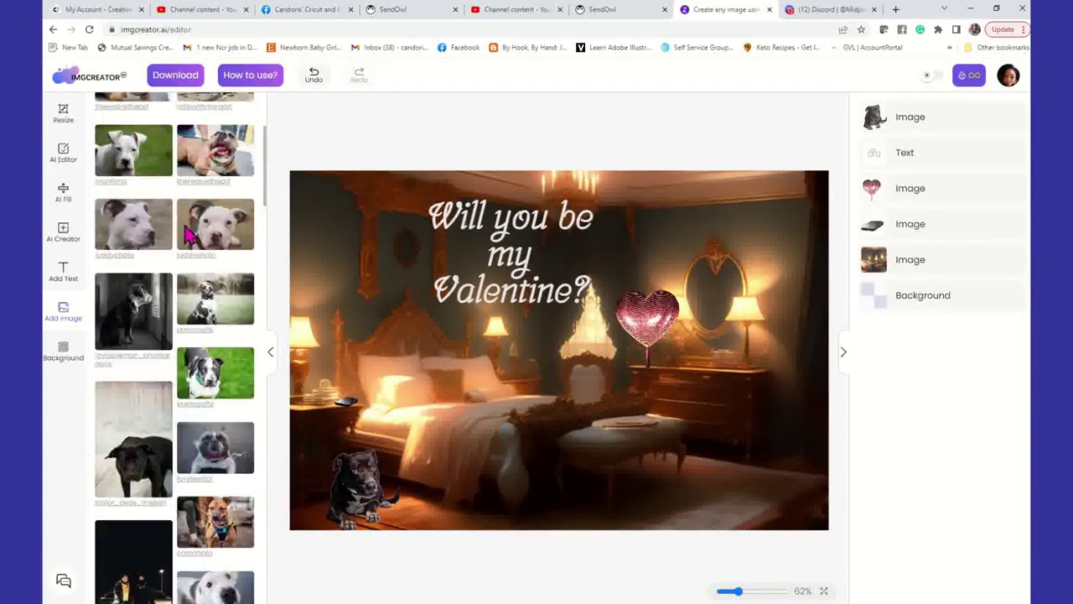
{"action": "left_click", "coordinate": [175, 141]}
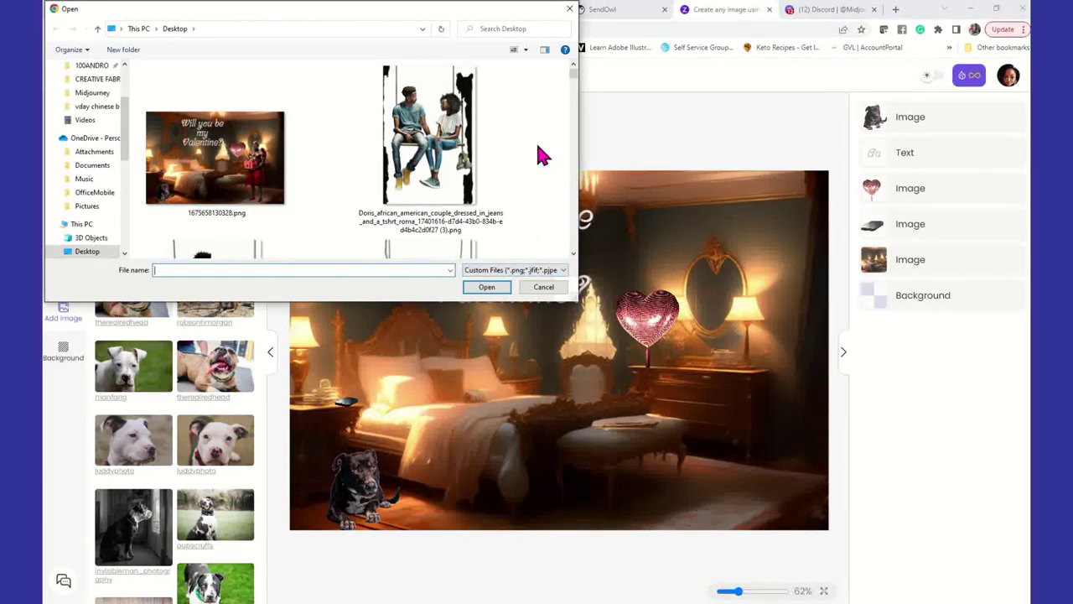
{"action": "scroll", "coordinate": [534, 167], "scroll_direction": "down", "scroll_amount": 5}
{"action": "scroll", "coordinate": [536, 168], "scroll_direction": "down", "scroll_amount": 6}
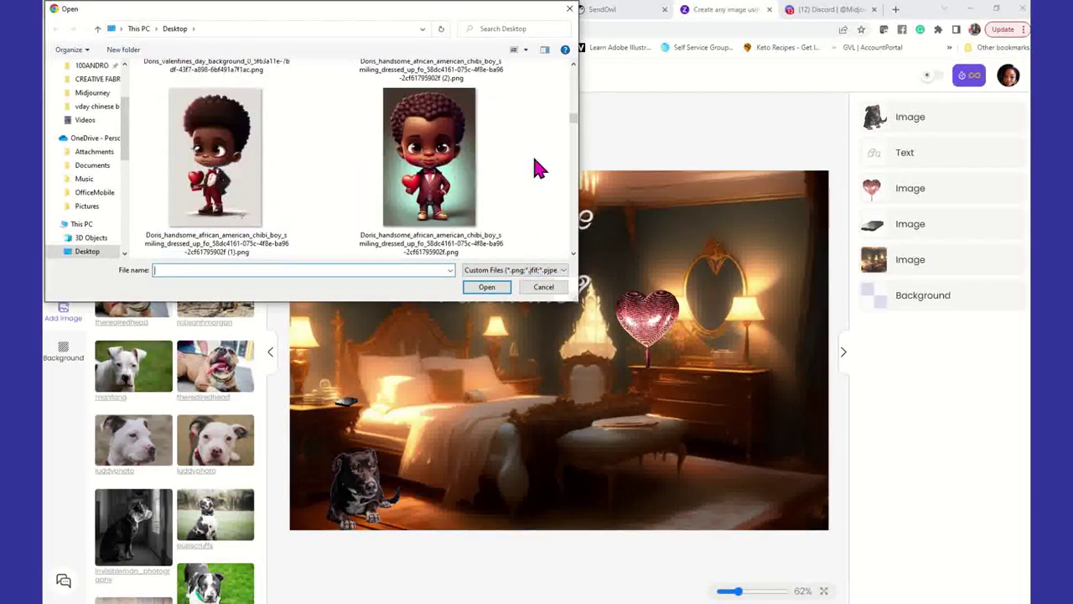
{"action": "scroll", "coordinate": [537, 168], "scroll_direction": "down", "scroll_amount": 2}
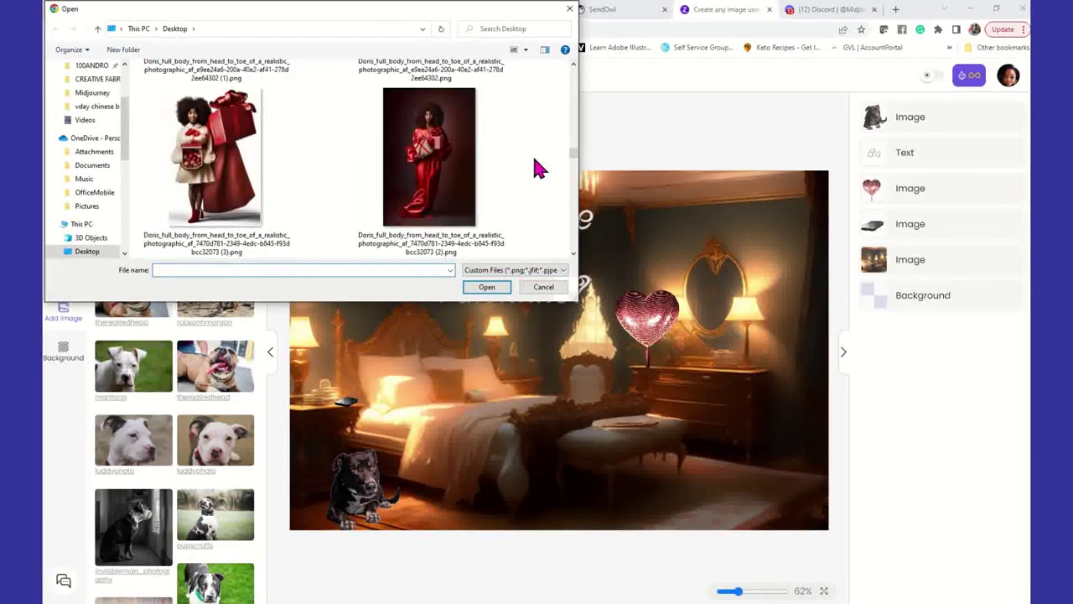
{"action": "left_click", "coordinate": [457, 180]}
{"action": "left_click", "coordinate": [486, 286]}
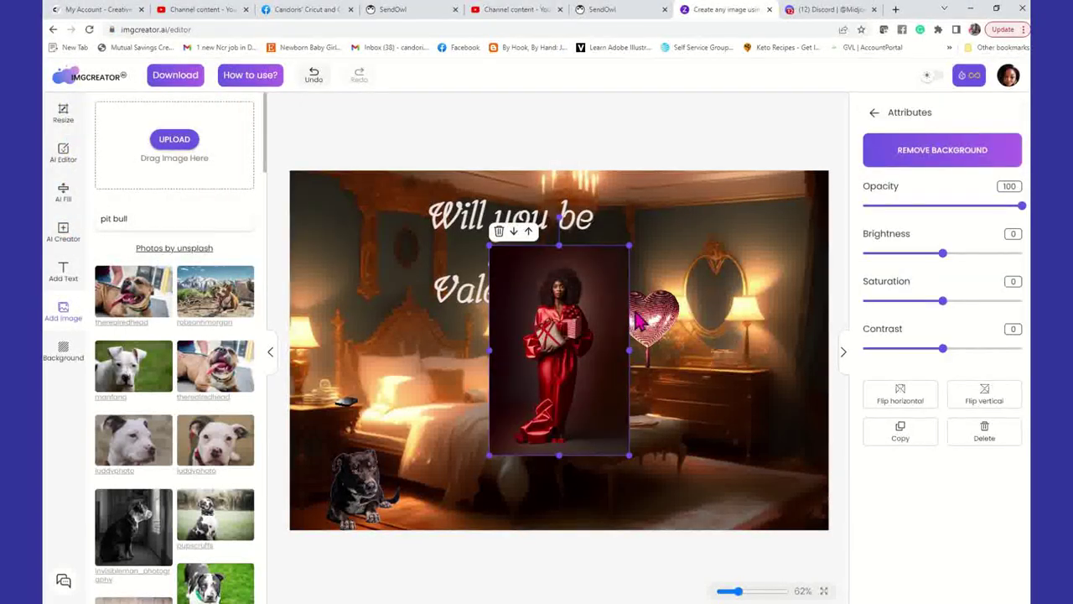
Remove the background from the woman's picture, enlarge her, and stand her on the floor just beside the heart balloon
{"action": "left_click", "coordinate": [866, 159]}
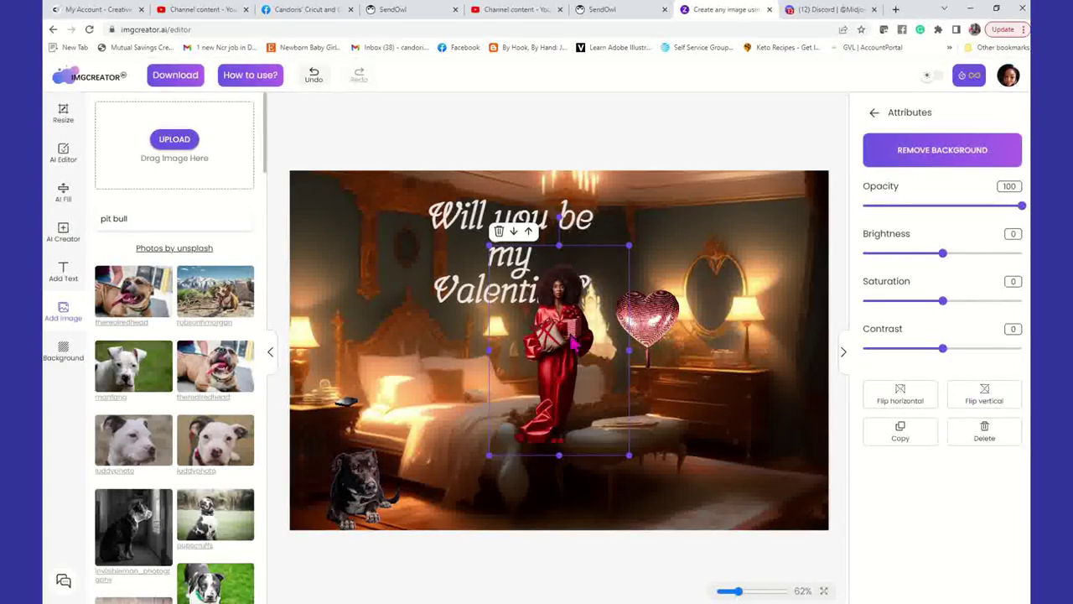
{"action": "left_click_drag", "start_coordinate": [575, 342], "coordinate": [731, 446]}
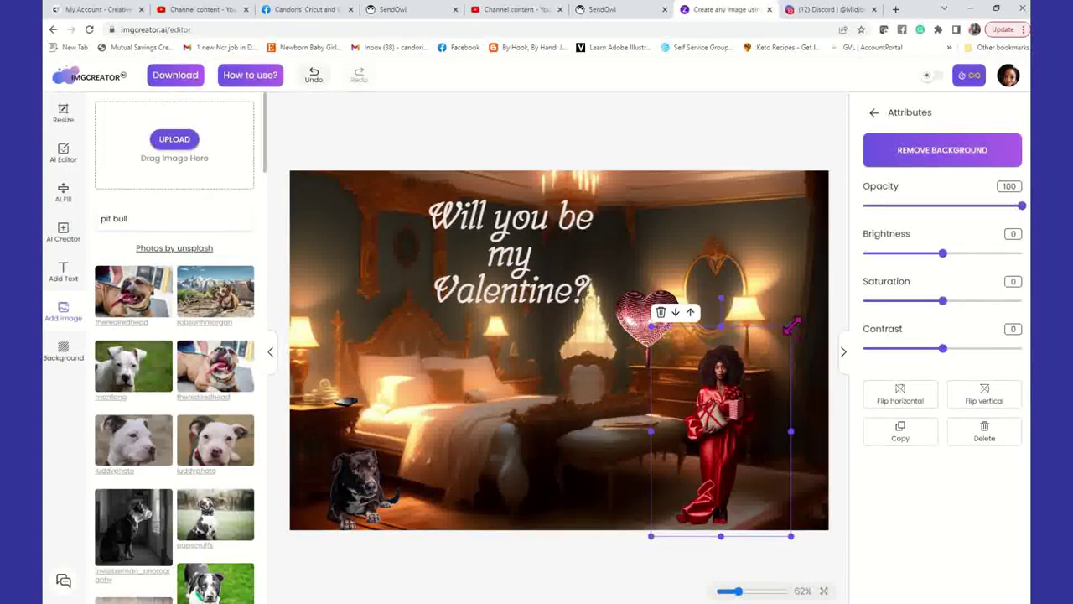
{"action": "left_click_drag", "start_coordinate": [789, 326], "coordinate": [792, 239]}
{"action": "left_click_drag", "start_coordinate": [746, 333], "coordinate": [716, 334]}
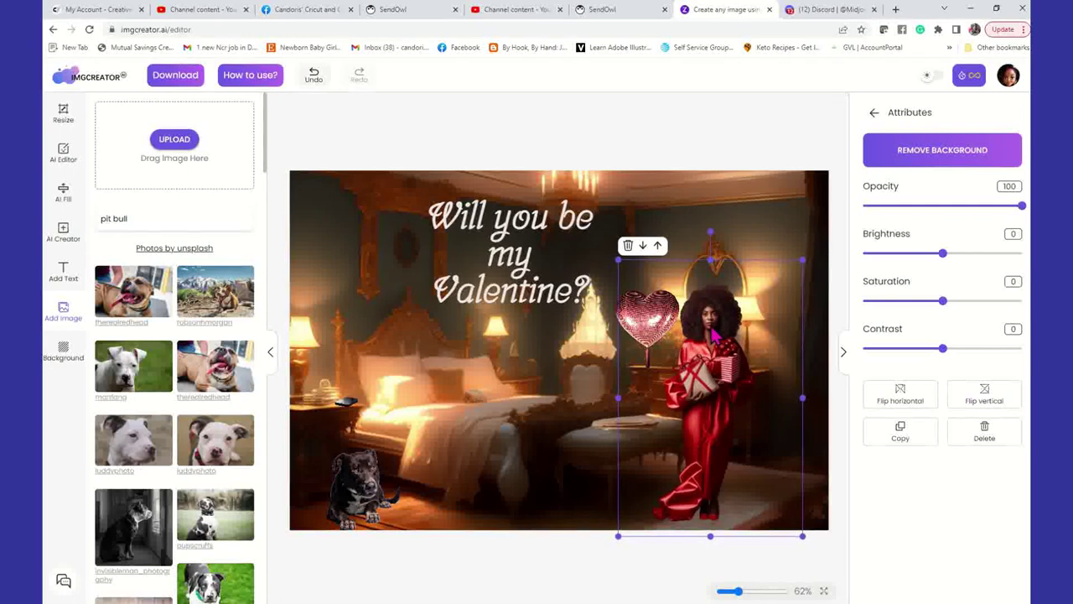
{"action": "left_click_drag", "start_coordinate": [803, 260], "coordinate": [809, 250]}
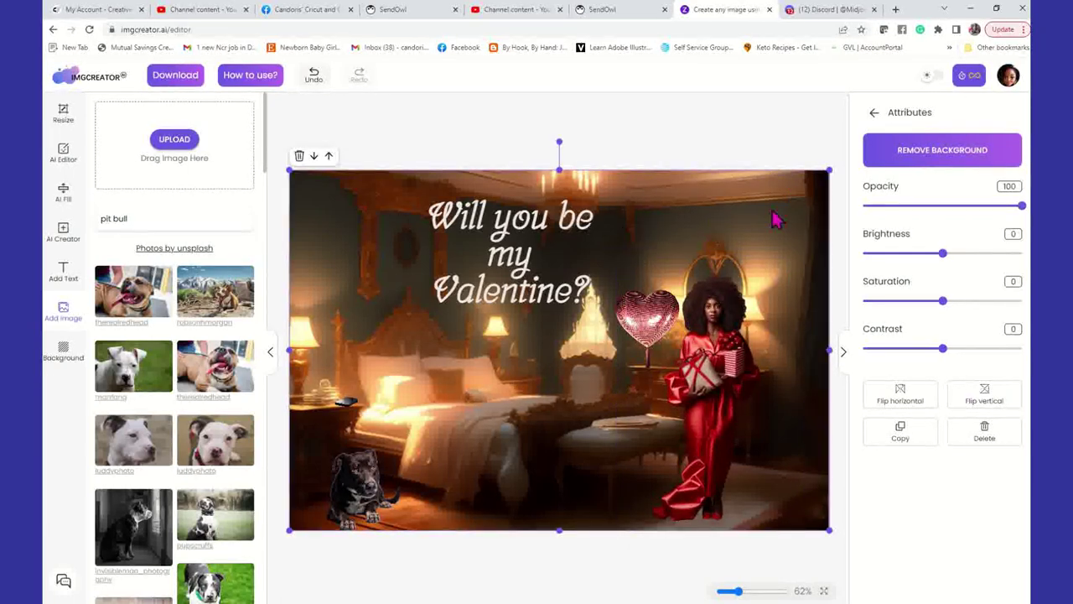
{"action": "mouse_move", "coordinate": [721, 440]}
{"action": "left_mouse_down"}
{"action": "mouse_move", "coordinate": [752, 436]}
{"action": "mouse_move", "coordinate": [705, 431]}
{"action": "mouse_move", "coordinate": [704, 440]}
{"action": "left_mouse_up"}
{"action": "left_click", "coordinate": [778, 137]}
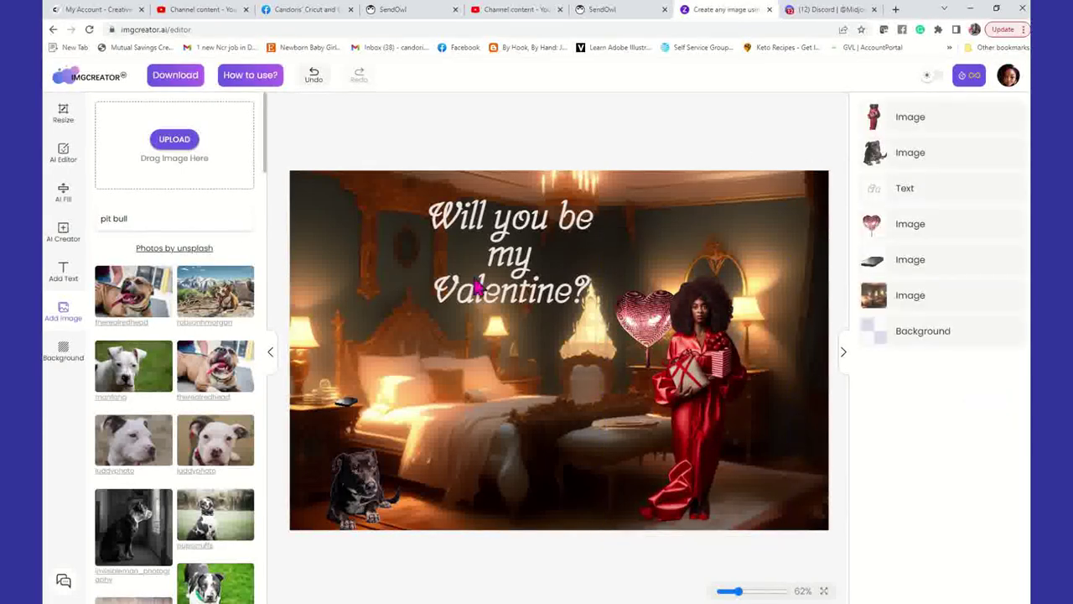
Shrink the black dog slightly in the scene's lower-left corner
{"action": "left_click", "coordinate": [371, 498]}
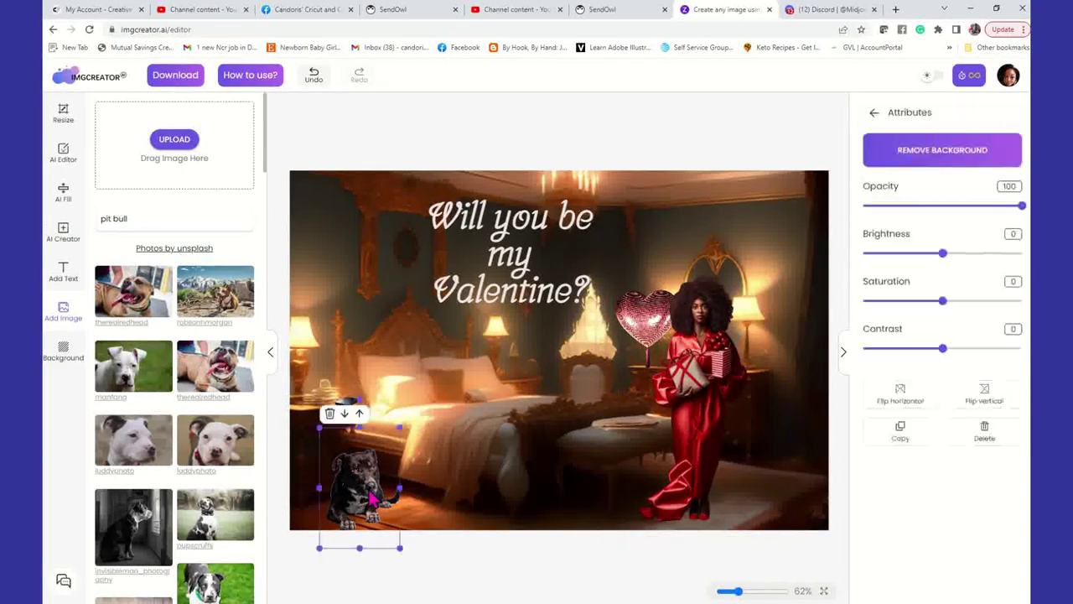
{"action": "left_click_drag", "start_coordinate": [397, 428], "coordinate": [388, 445]}
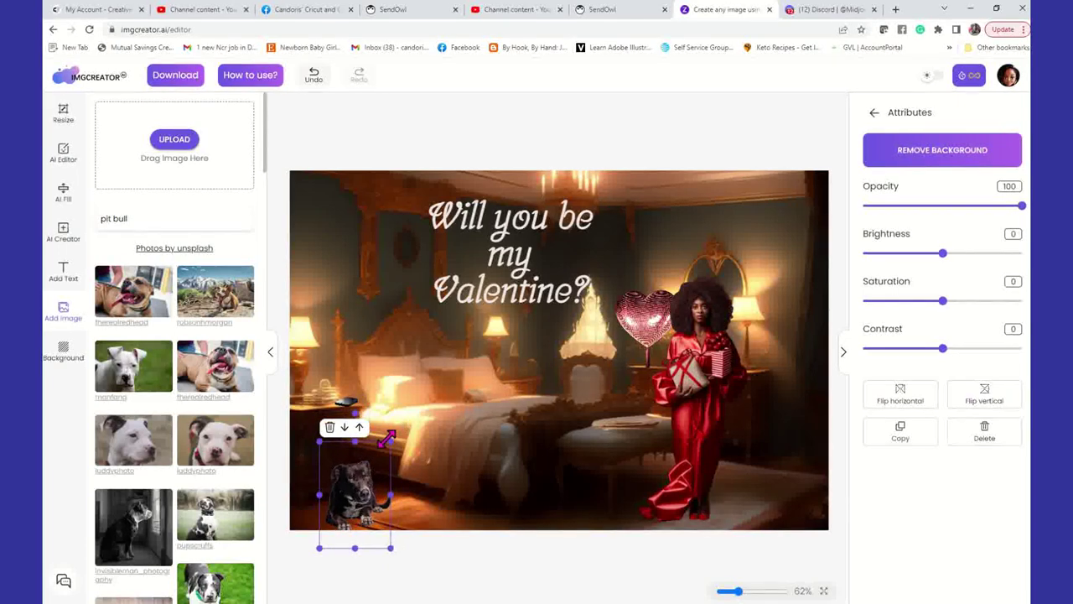
{"action": "left_click", "coordinate": [458, 478]}
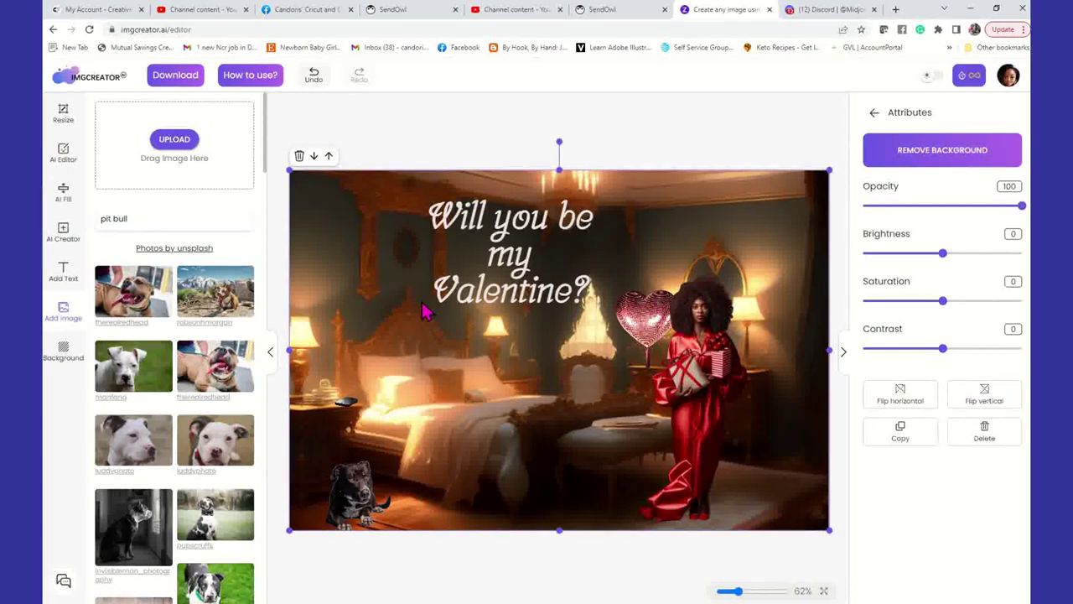
Replace the Valentine text with "There is only one thing missing, and that's you!"
{"action": "left_click", "coordinate": [533, 225]}
{"action": "left_click", "coordinate": [445, 220]}
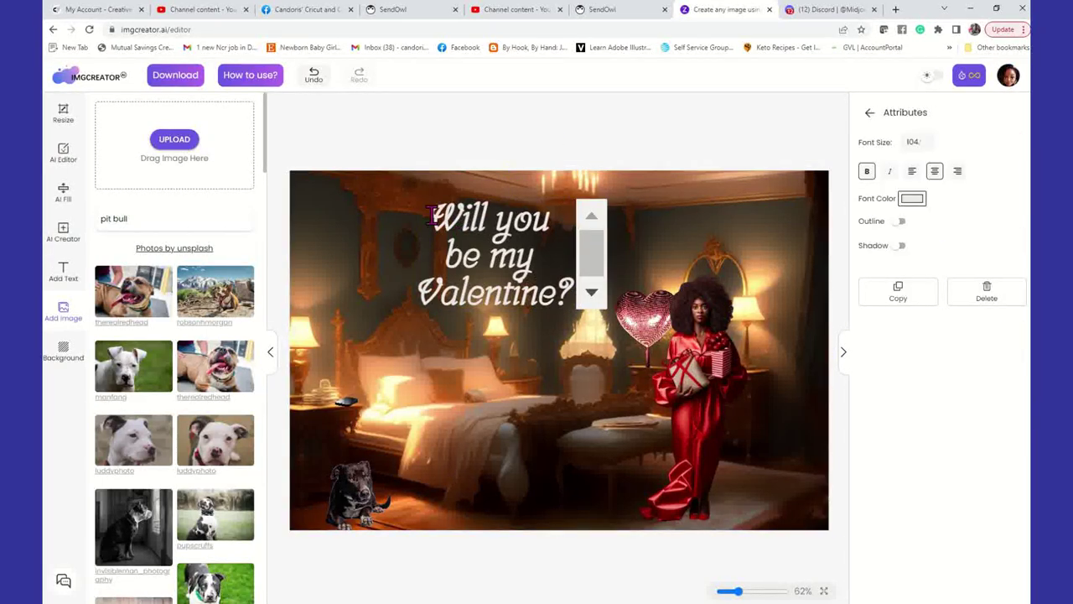
{"action": "left_click_drag", "start_coordinate": [424, 219], "coordinate": [593, 308]}
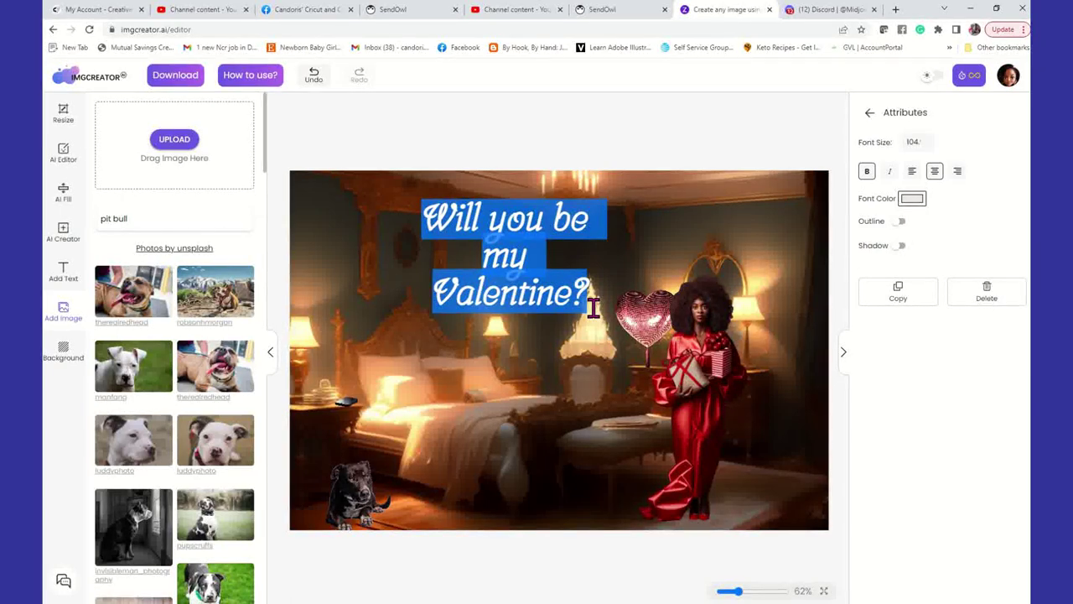
{"action": "type", "text": "di"}
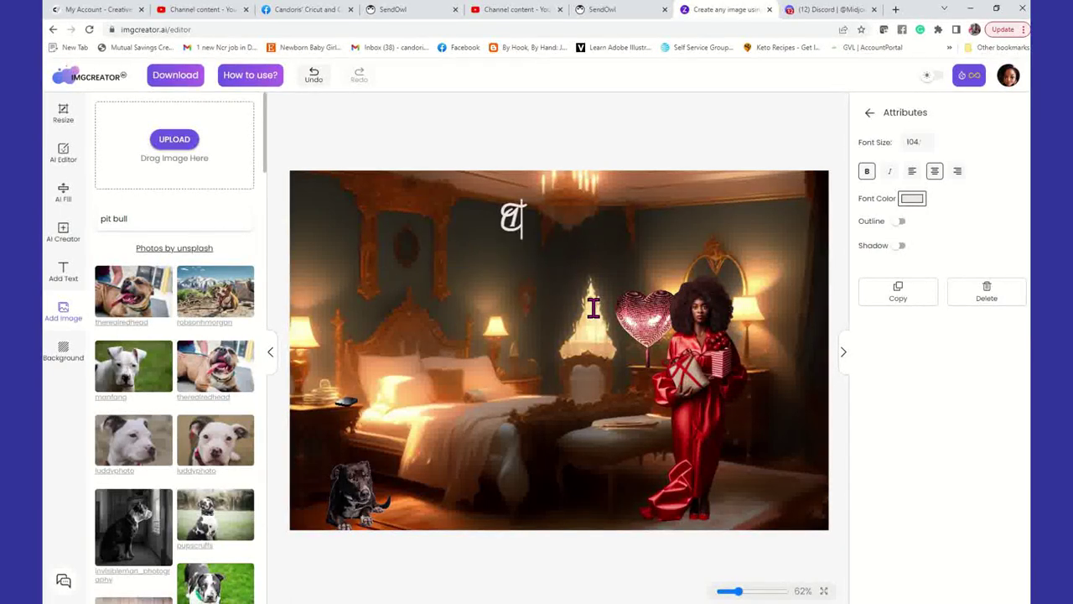
{"action": "type", "text": "here"}
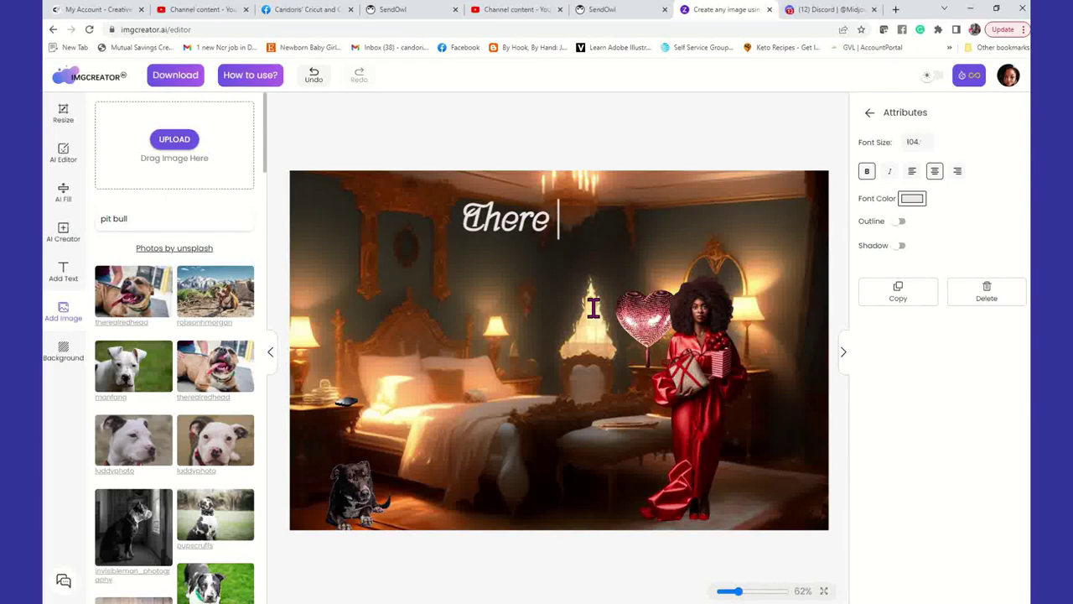
{"action": "type", "text": " is on"}
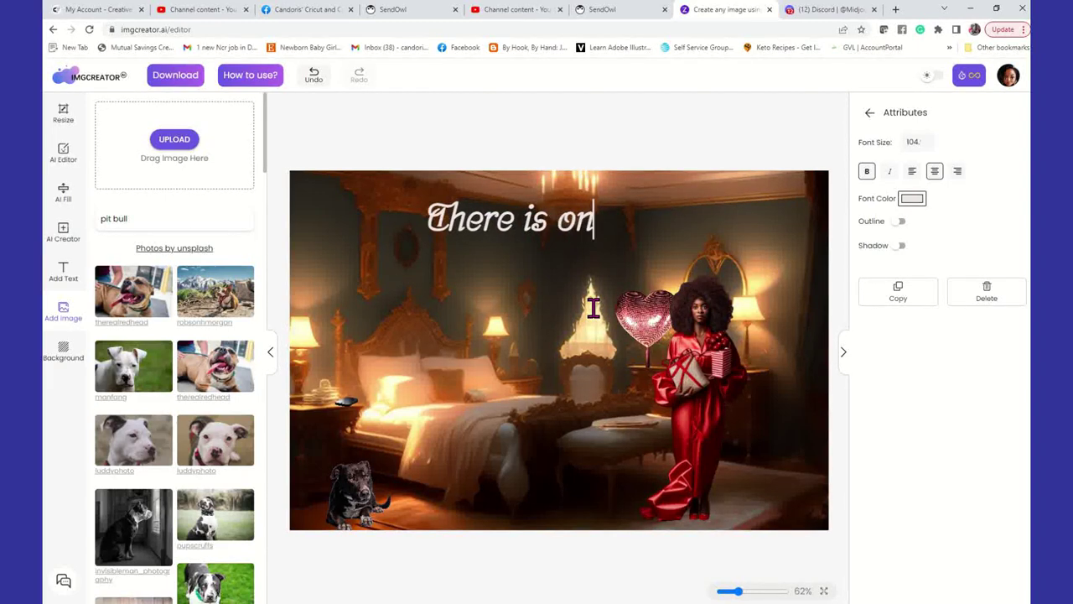
{"action": "type", "text": "ly one "}
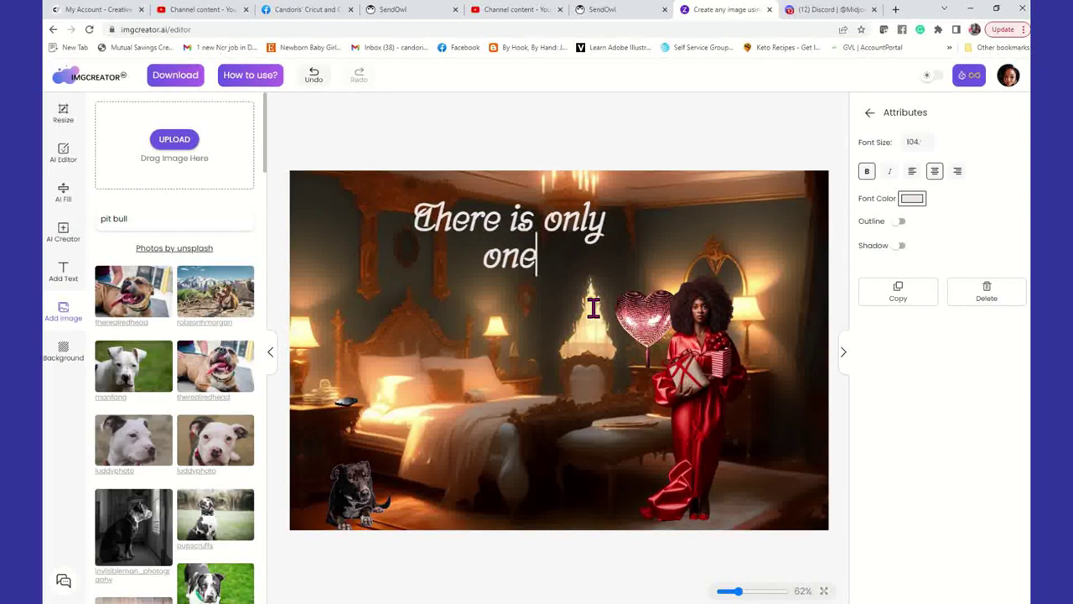
{"action": "type", "text": "thing "}
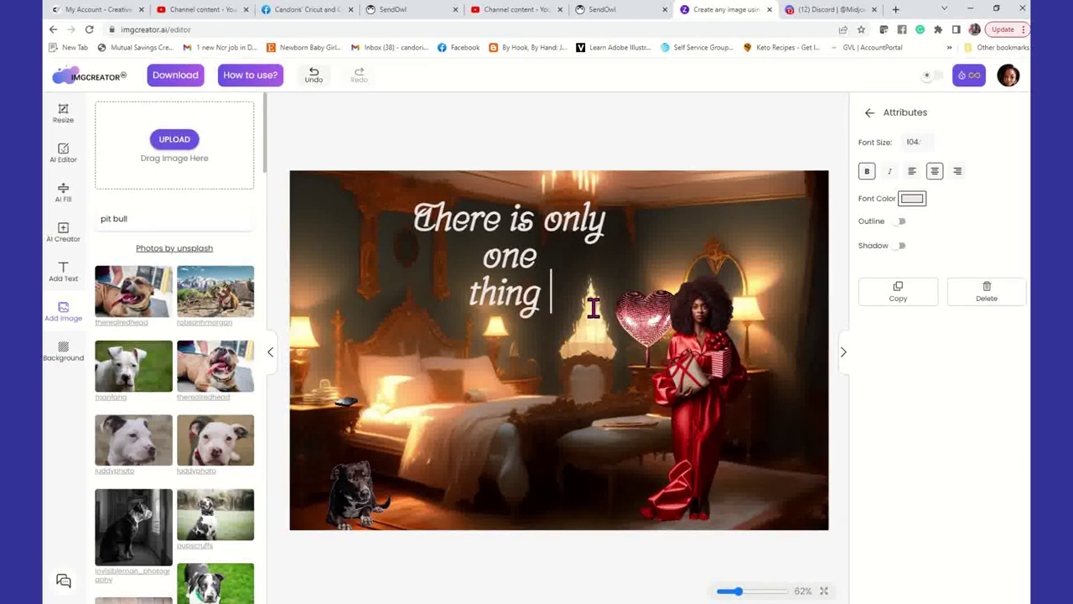
{"action": "type", "text": "missing"}
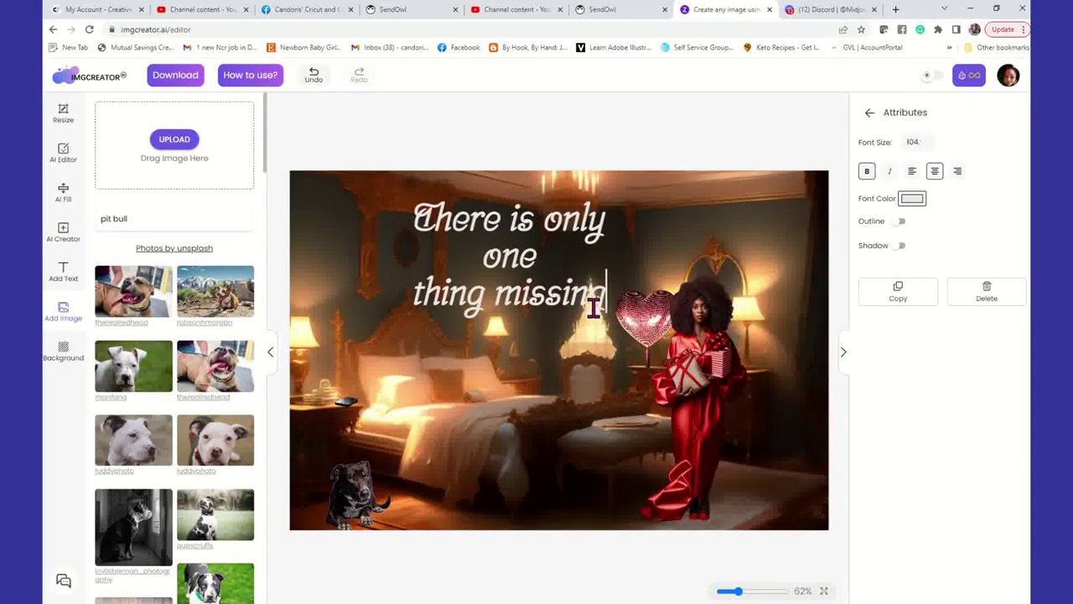
{"action": "type", "text": ", "}
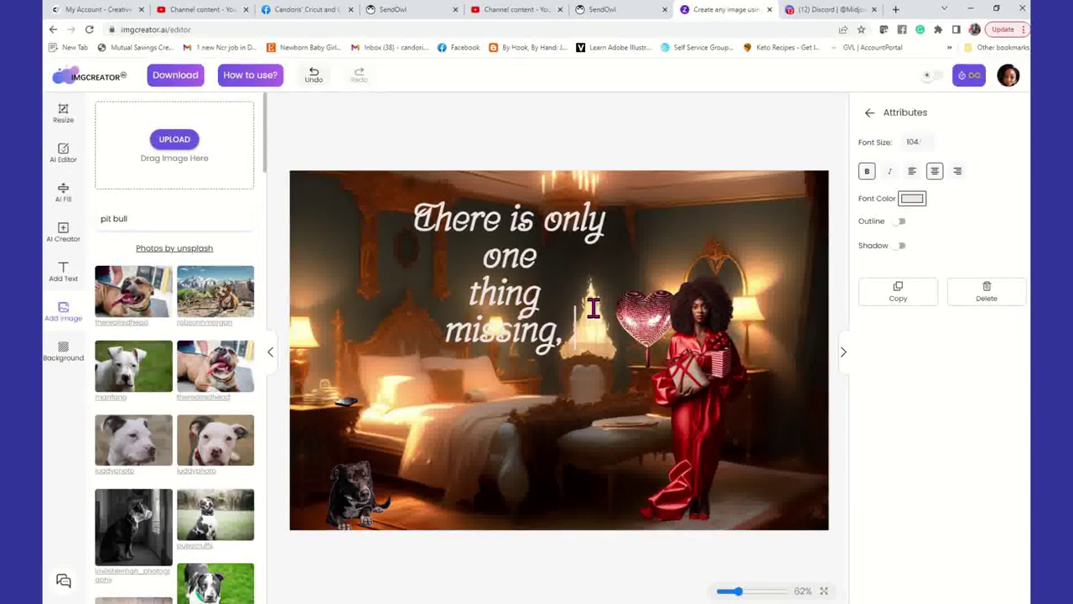
{"action": "type", "text": "and that"}
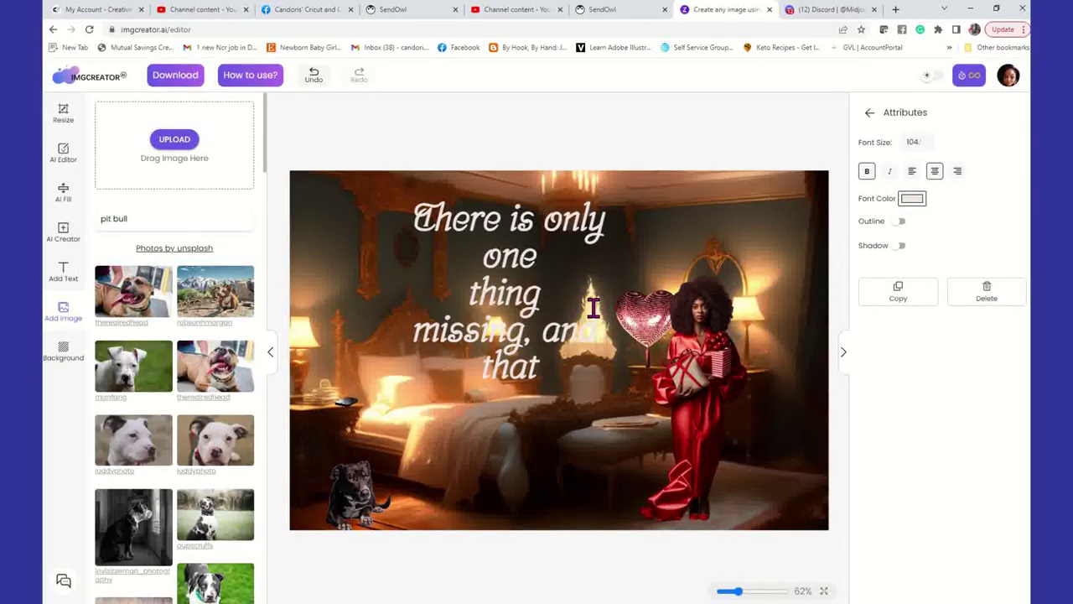
{"action": "type", "text": "'s you!"}
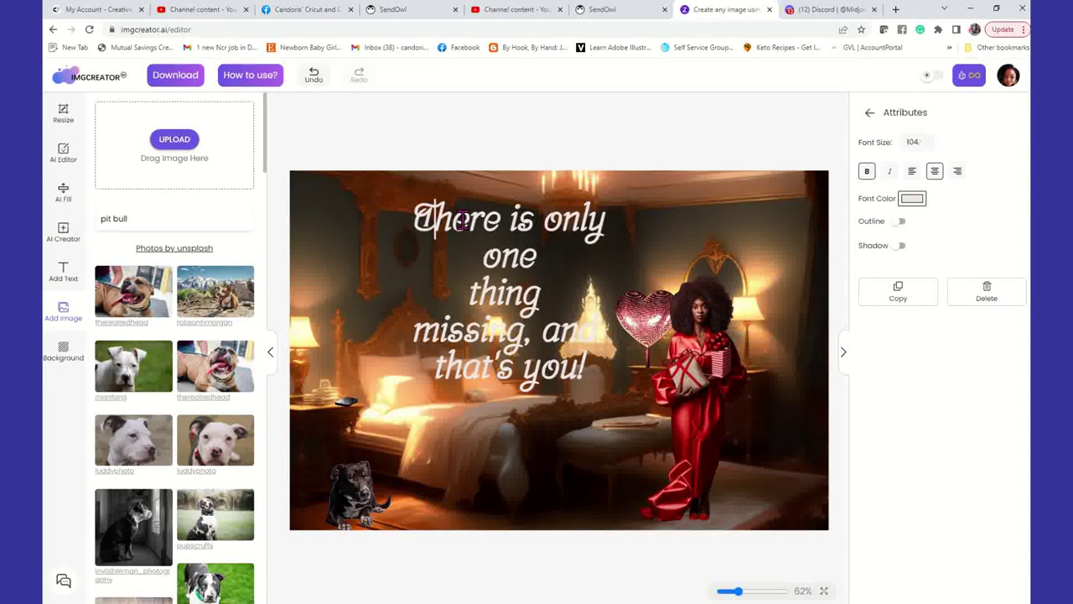
Widen the text box so the sentence wraps onto three lines and place it in the scene's upper-left area
{"action": "left_click_drag", "start_coordinate": [435, 220], "coordinate": [559, 244]}
{"action": "key", "text": "Escape"}
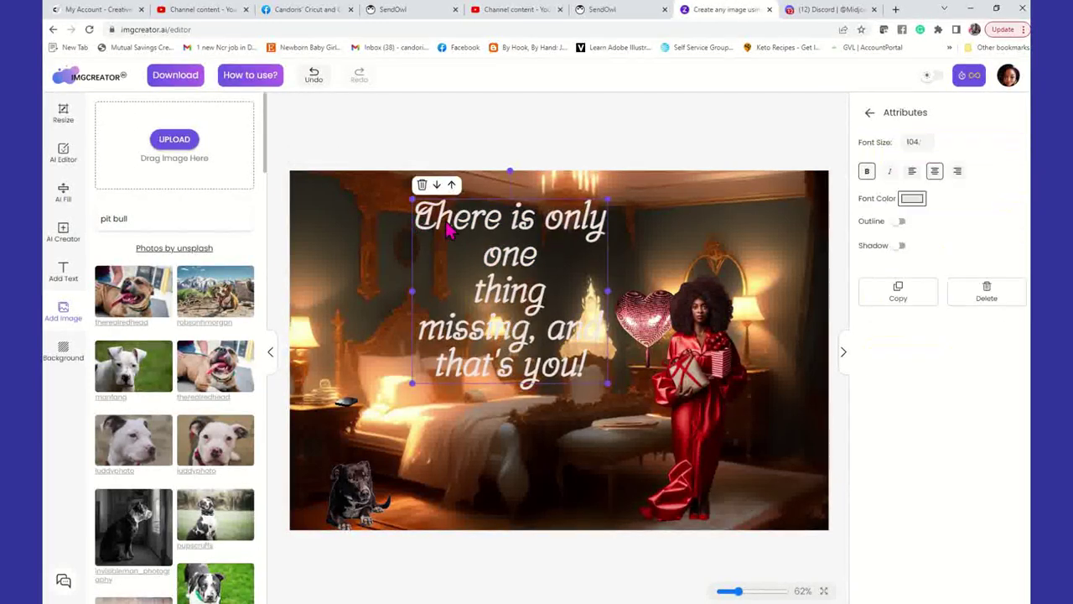
{"action": "left_click_drag", "start_coordinate": [412, 290], "coordinate": [336, 295]}
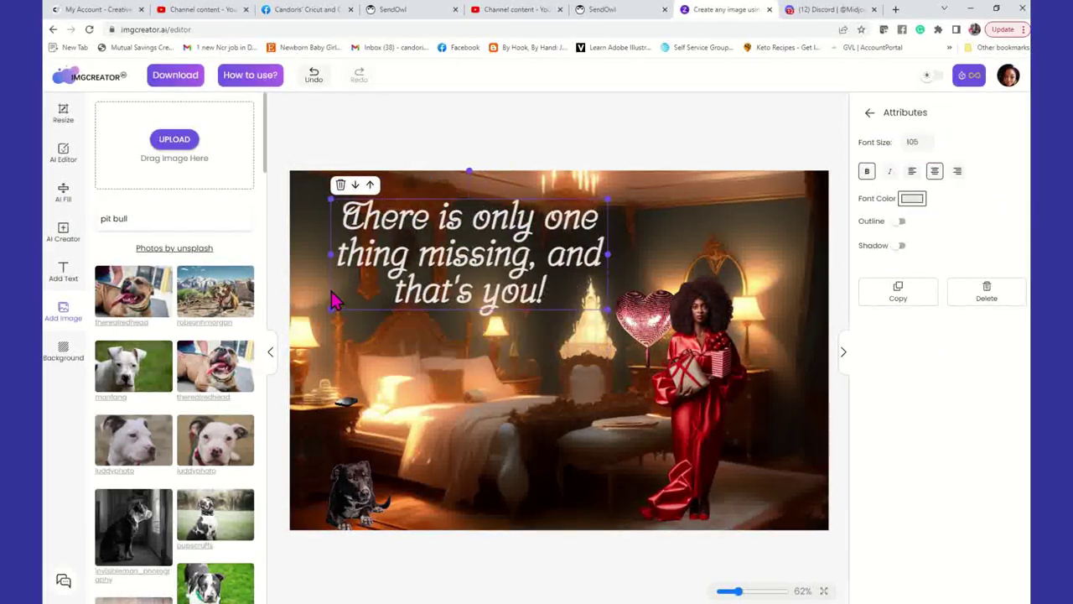
{"action": "left_click_drag", "start_coordinate": [547, 237], "coordinate": [522, 241]}
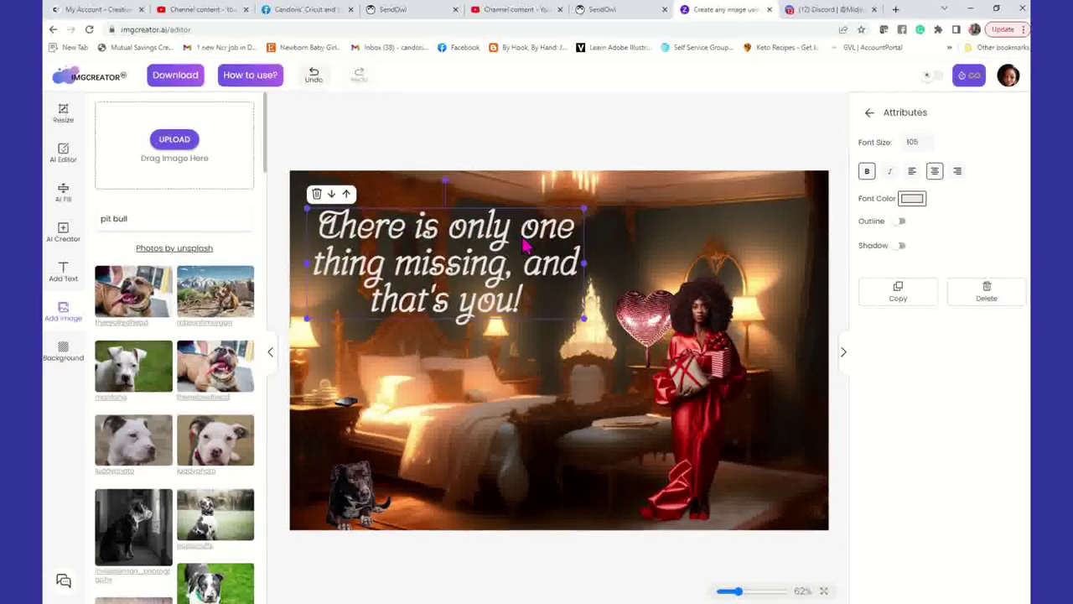
Set the text's font color to white and shift the text slightly up and to the left
{"action": "left_click", "coordinate": [914, 201]}
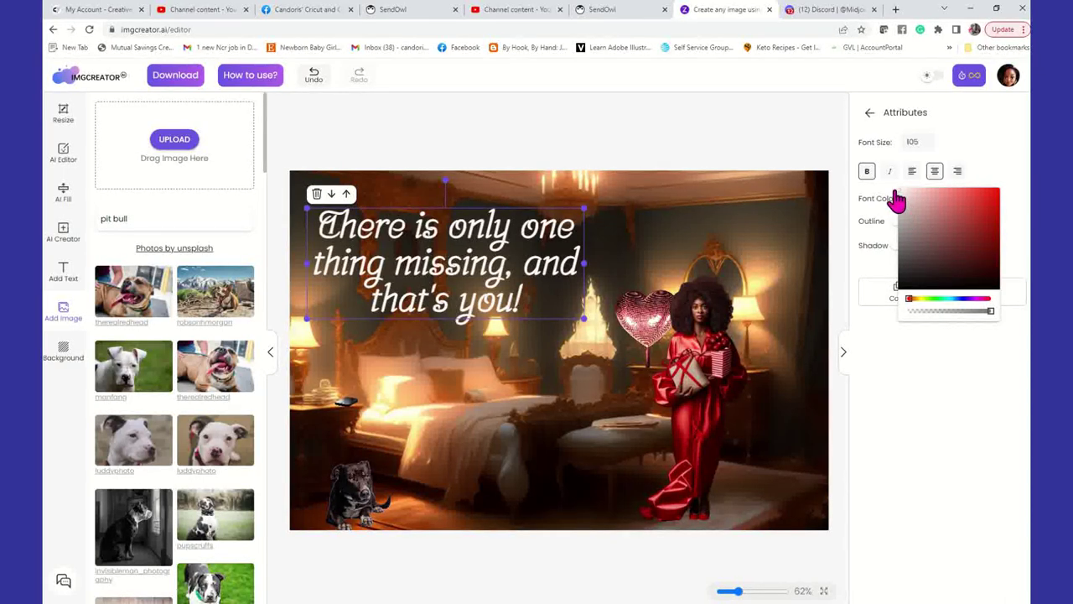
{"action": "left_click", "coordinate": [869, 404]}
{"action": "left_click_drag", "start_coordinate": [556, 290], "coordinate": [546, 284]}
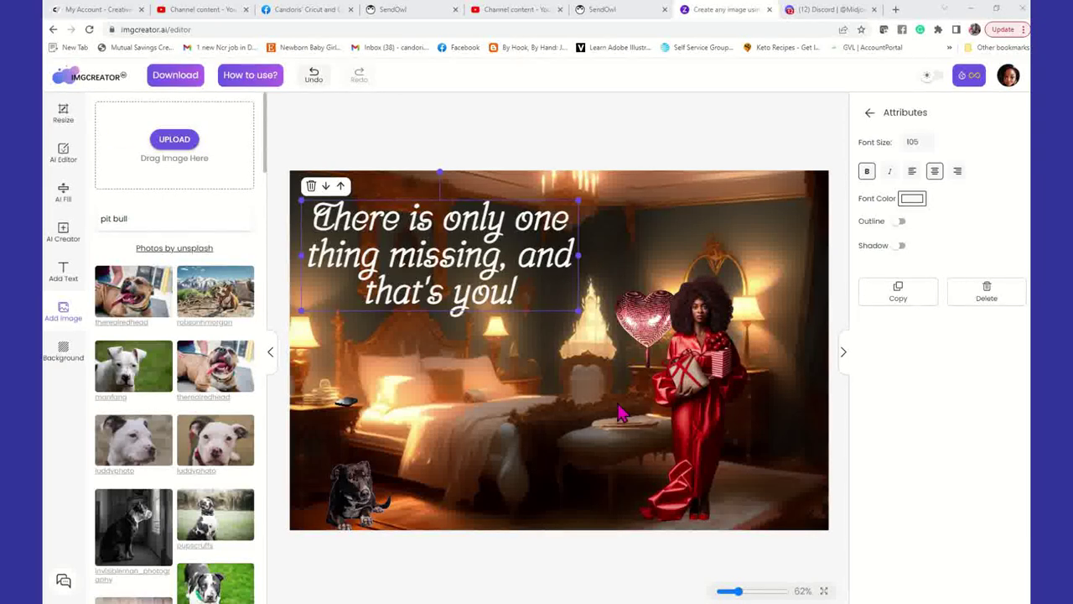
{"action": "left_click", "coordinate": [634, 163]}
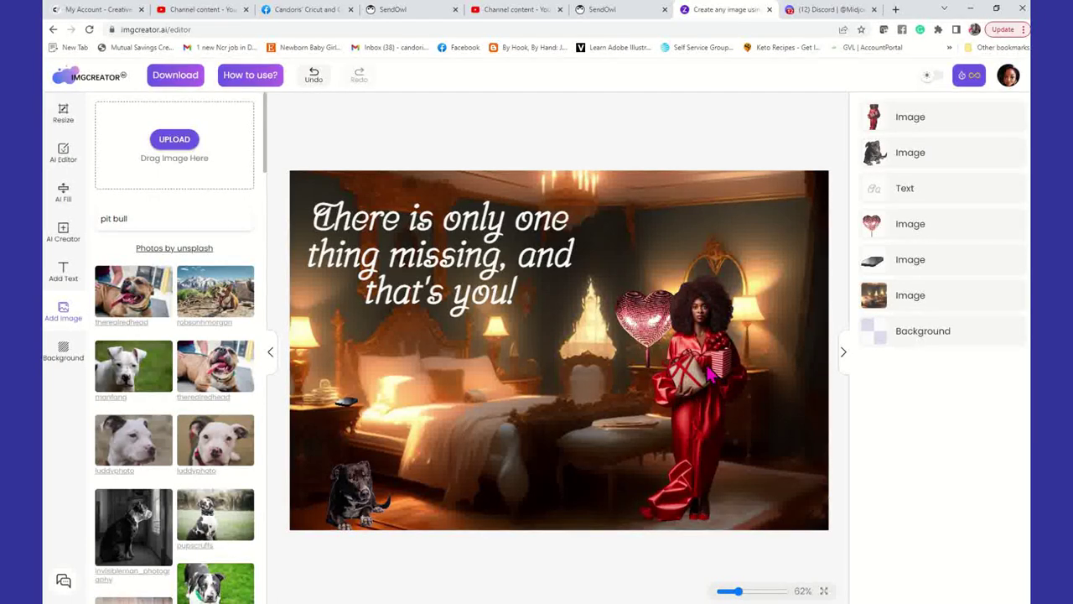
Download the finished scene as a PNG and open the downloaded file to view it
{"action": "left_click_drag", "start_coordinate": [168, 221], "coordinate": [92, 215]}
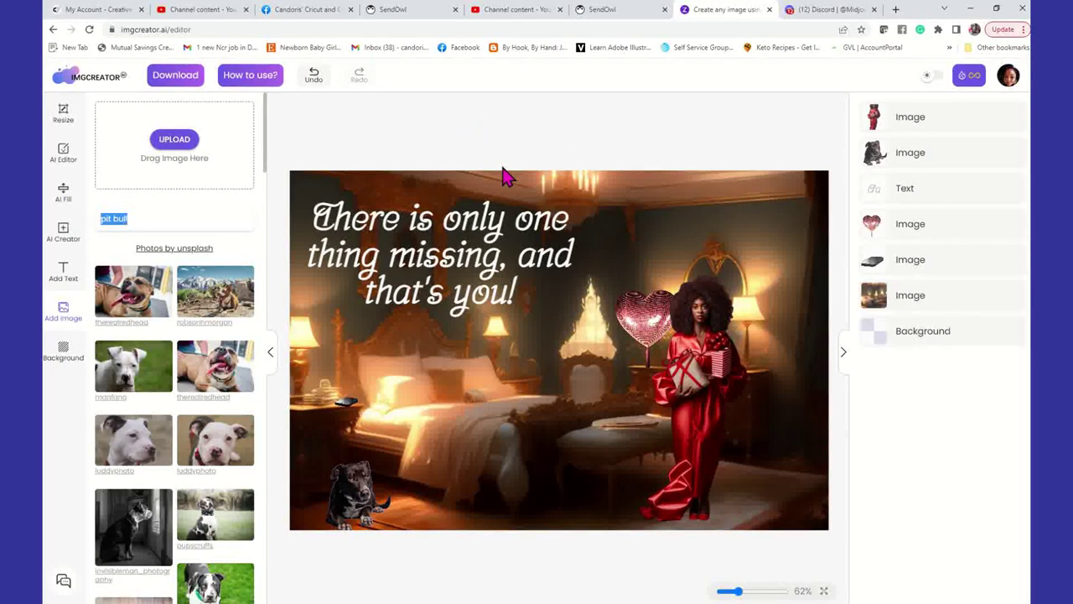
{"action": "left_click", "coordinate": [171, 82]}
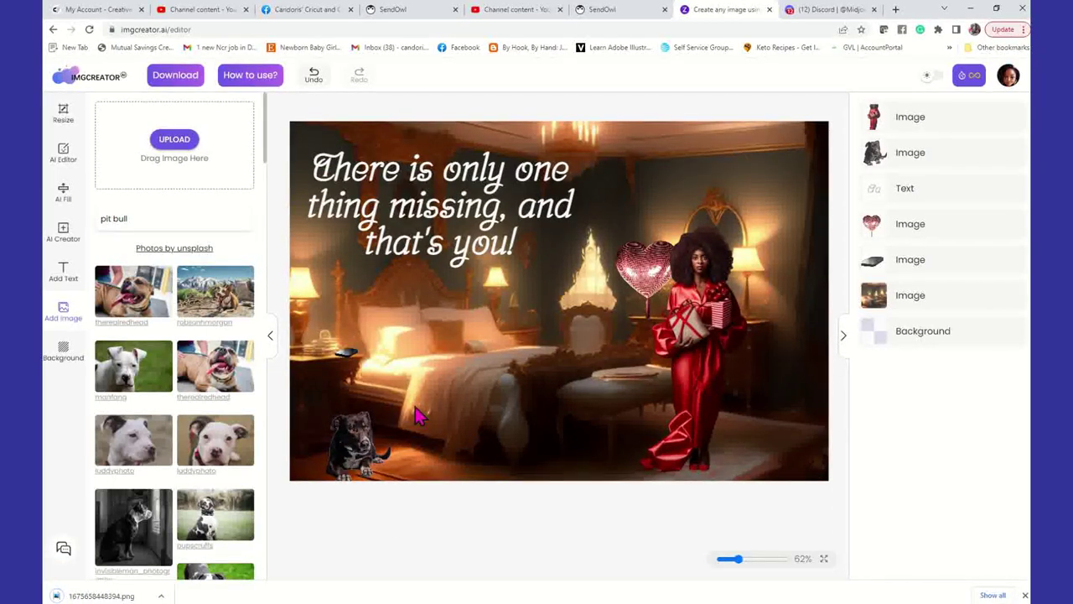
{"action": "left_click", "coordinate": [100, 595]}
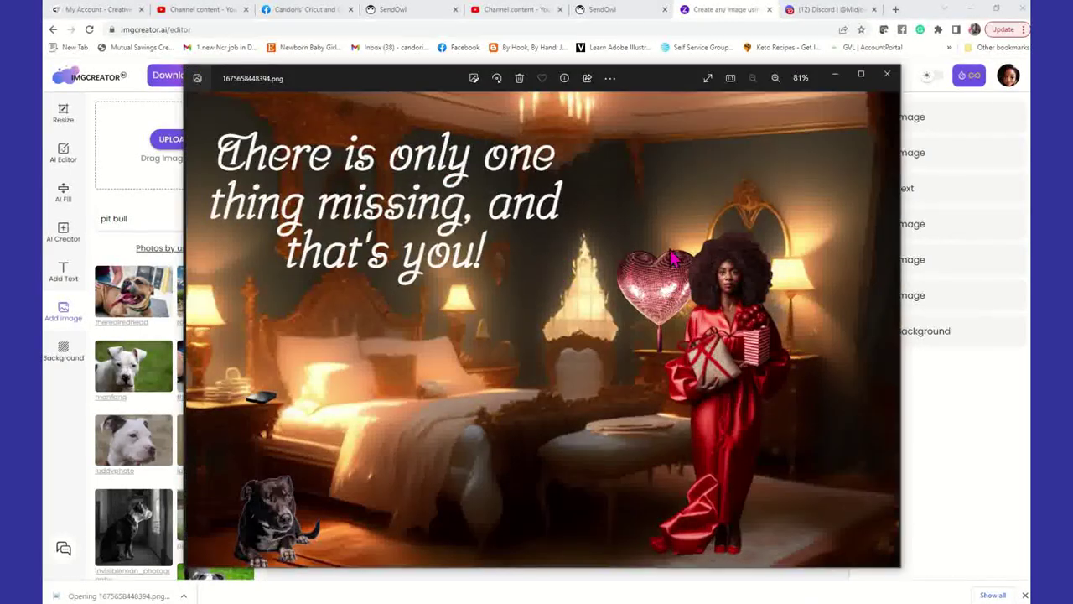
Save the viewed scene to the Desktop as 1675658448394.png
{"action": "right_click", "coordinate": [614, 179]}
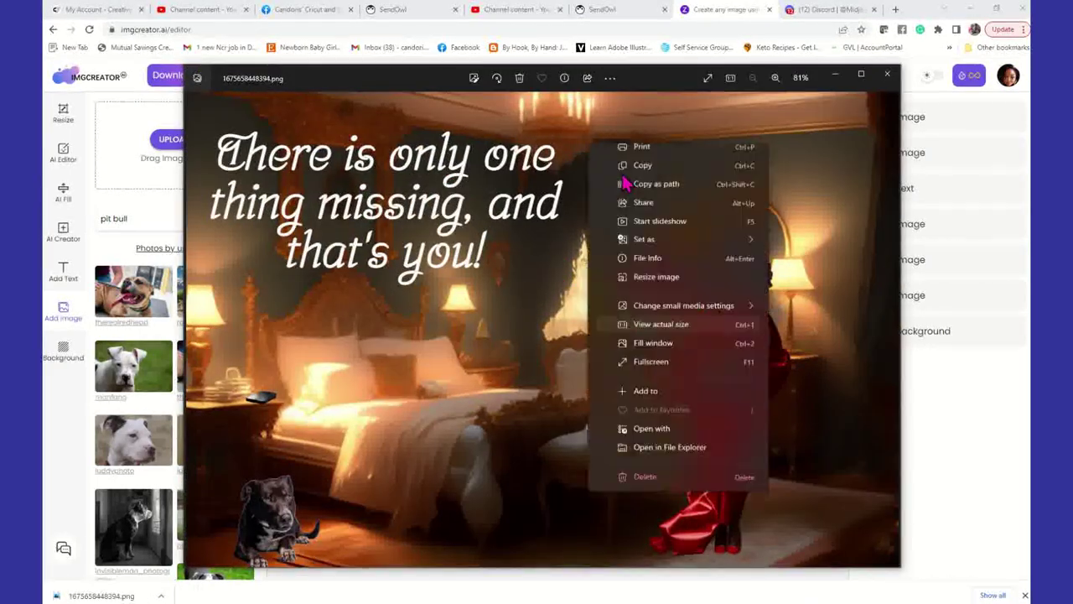
{"action": "left_click", "coordinate": [656, 162]}
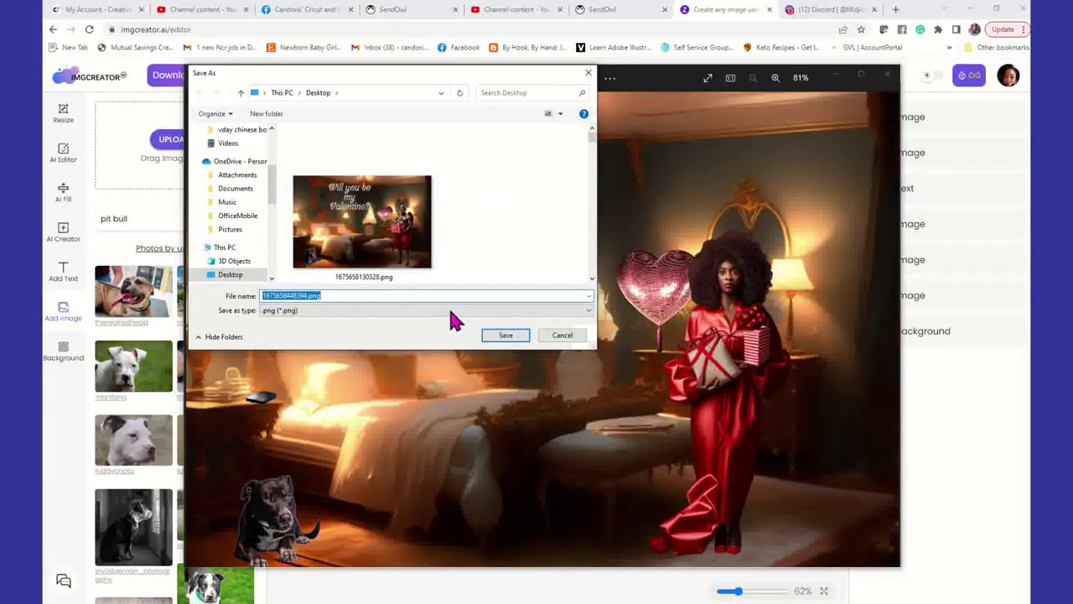
{"action": "left_click", "coordinate": [505, 334]}
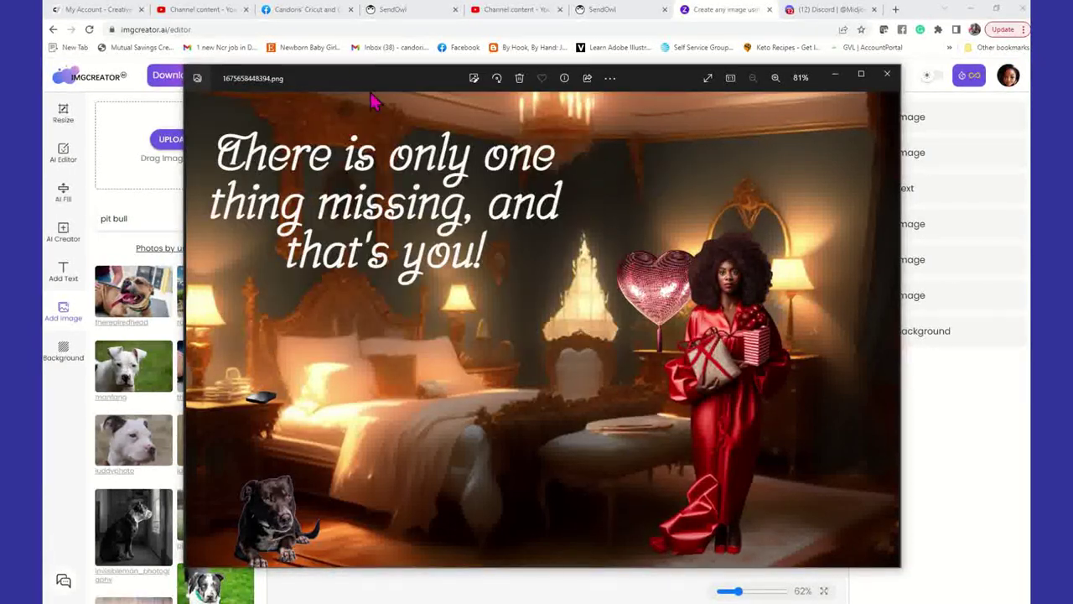
Switch to the Facebook crafting group and start a new post with 1675658448394.png from the Desktop attached
{"action": "left_click", "coordinate": [307, 11]}
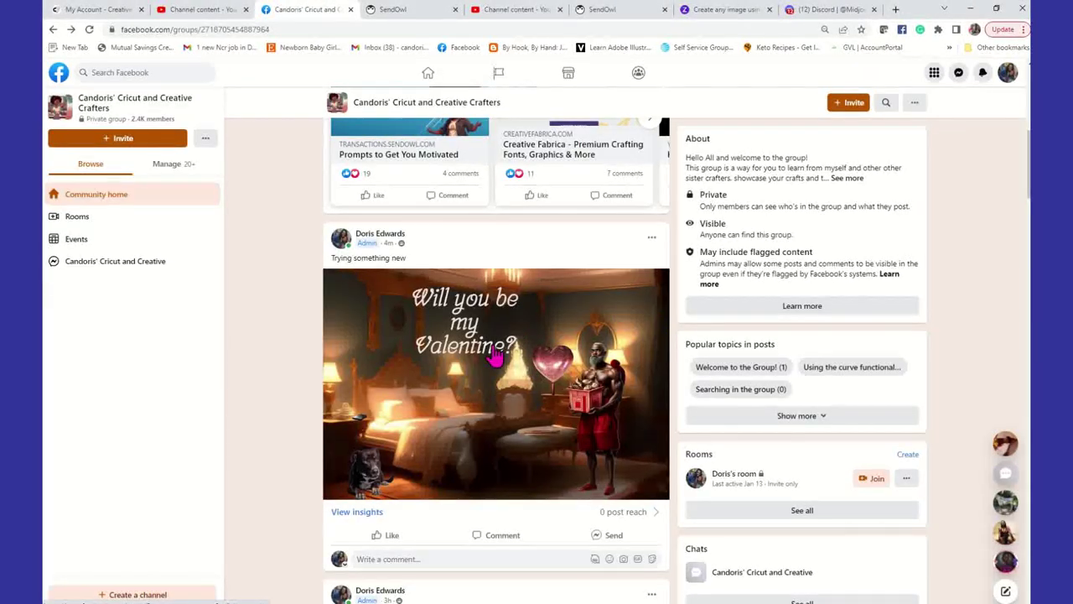
{"action": "scroll", "coordinate": [494, 348], "scroll_direction": "up", "scroll_amount": 4}
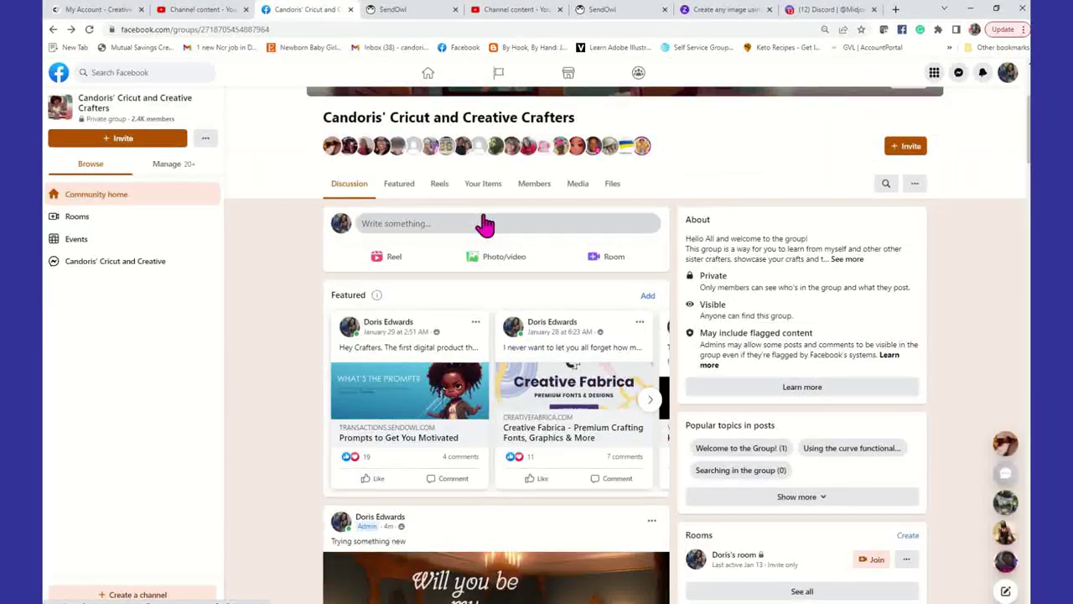
{"action": "left_click", "coordinate": [484, 224]}
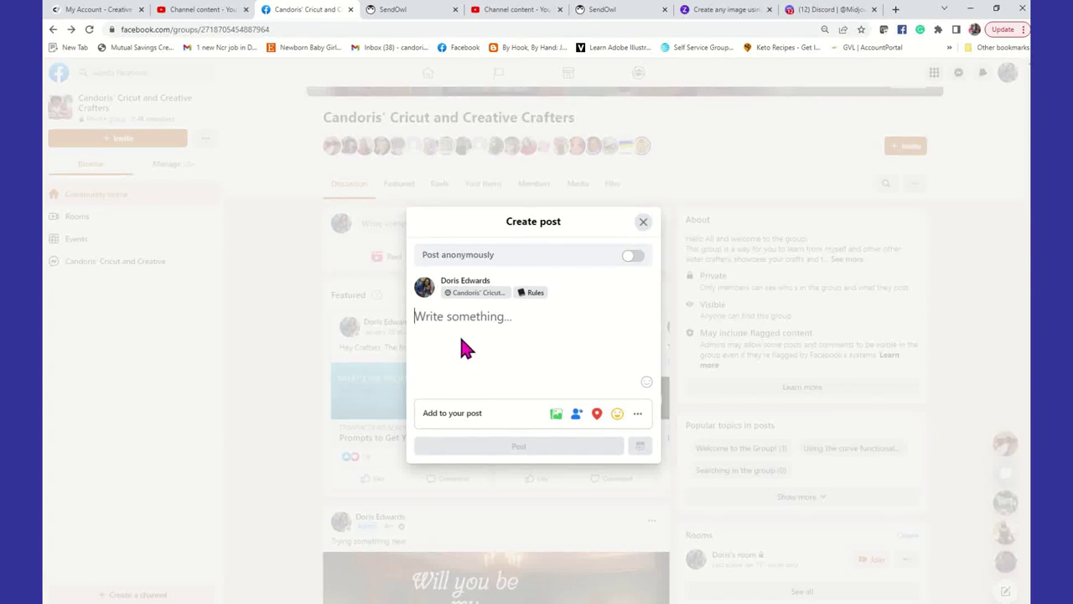
{"action": "left_click", "coordinate": [556, 413]}
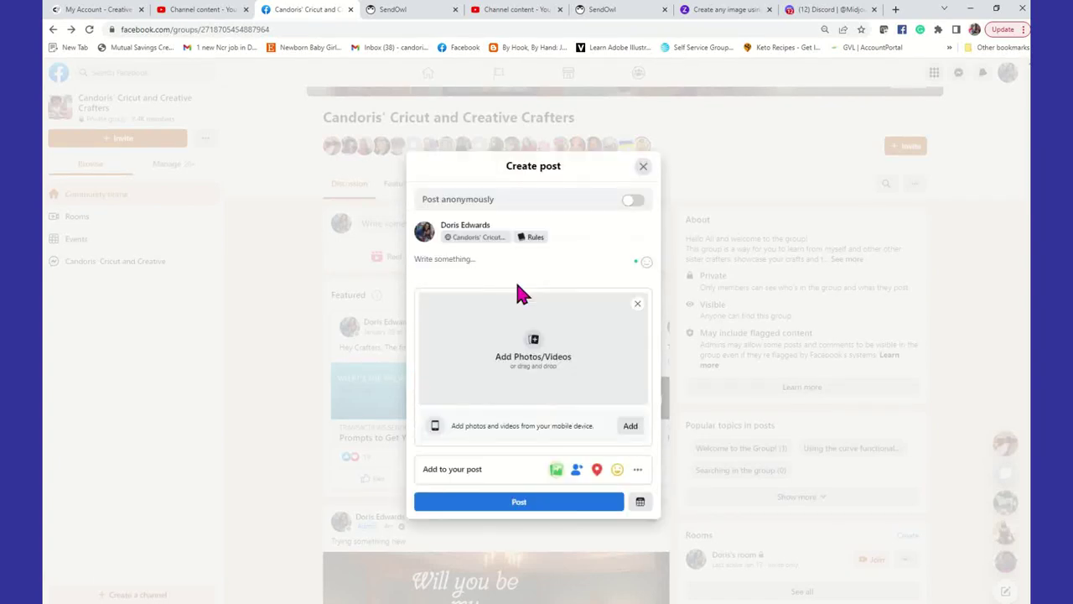
{"action": "left_click", "coordinate": [531, 342]}
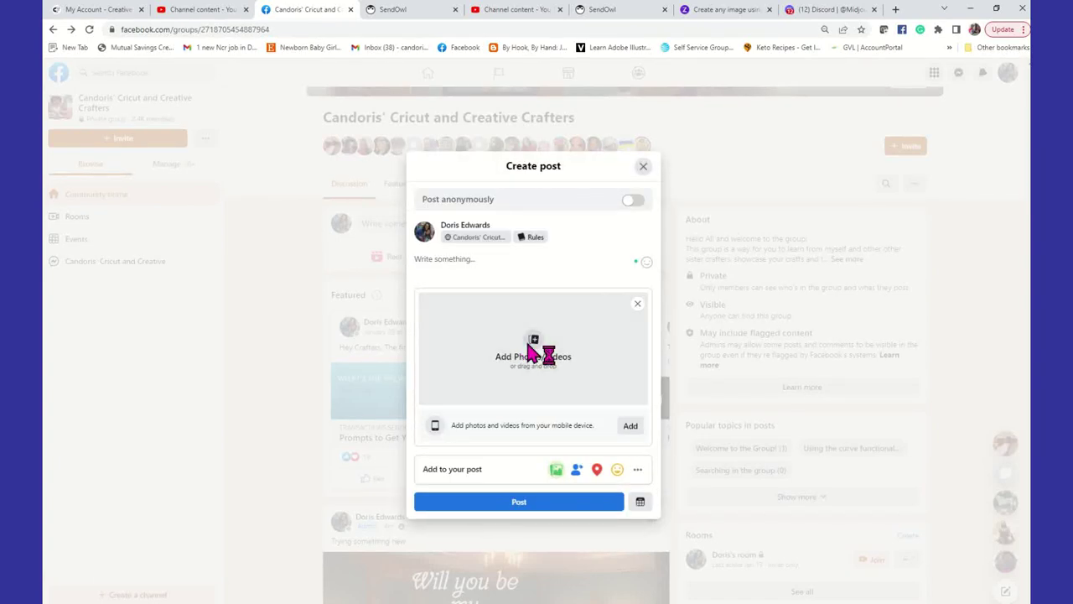
{"action": "left_click", "coordinate": [289, 119]}
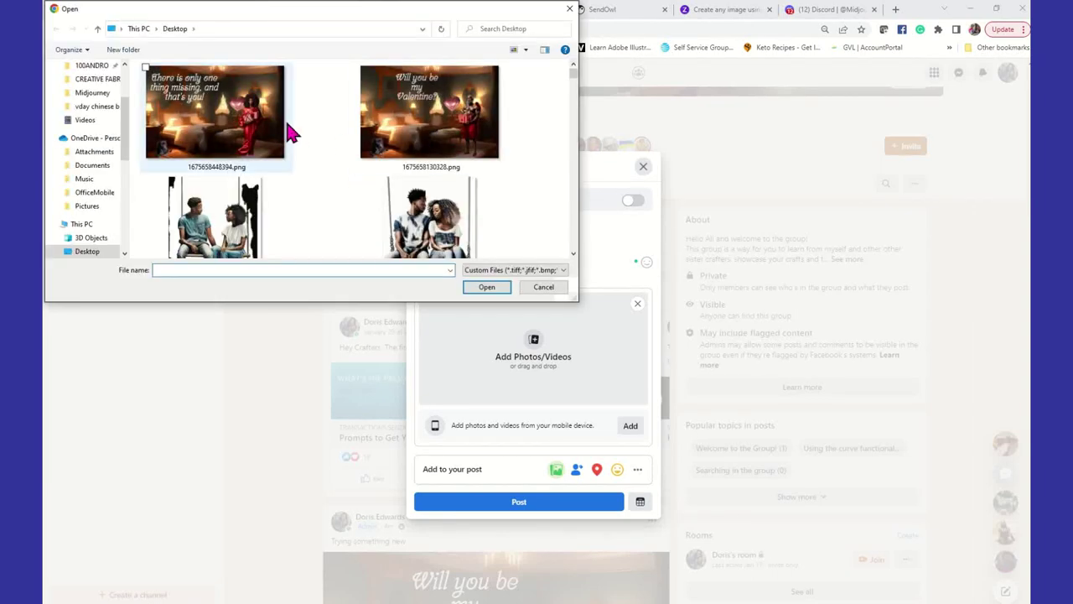
{"action": "left_click", "coordinate": [492, 290]}
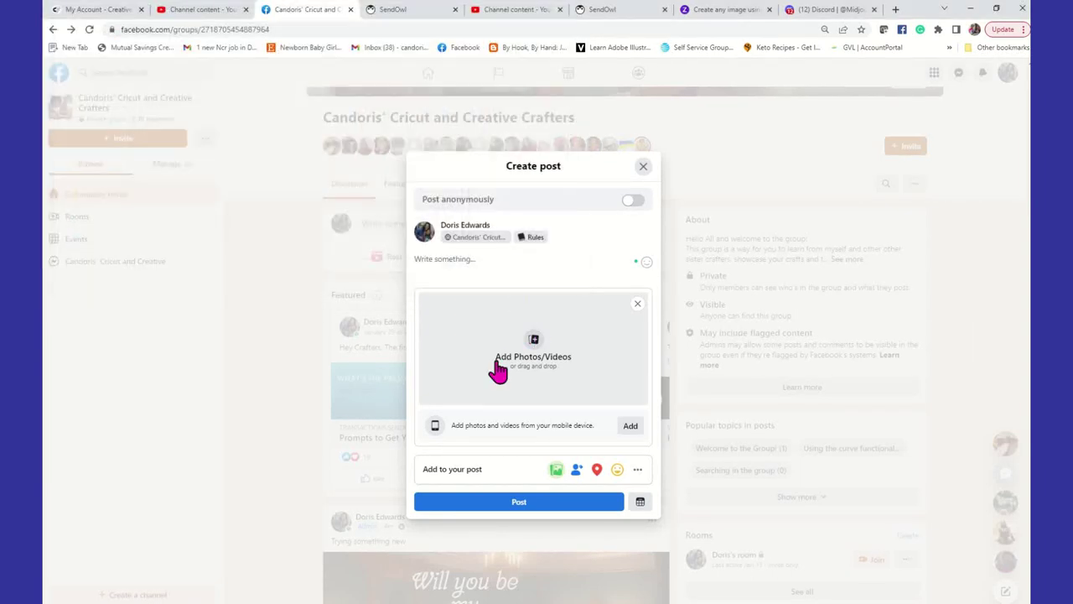
Publish the post to the group and view it in the discussion feed
{"action": "left_click", "coordinate": [546, 525]}
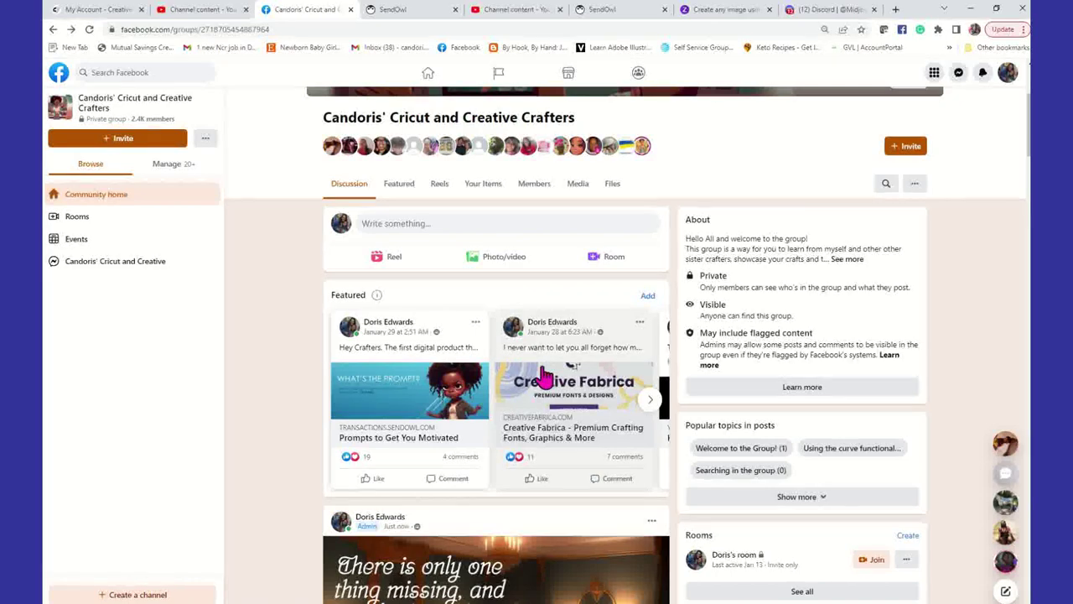
{"action": "scroll", "coordinate": [554, 377], "scroll_direction": "down", "scroll_amount": 4}
{"action": "scroll", "coordinate": [543, 376], "scroll_direction": "down", "scroll_amount": 6}
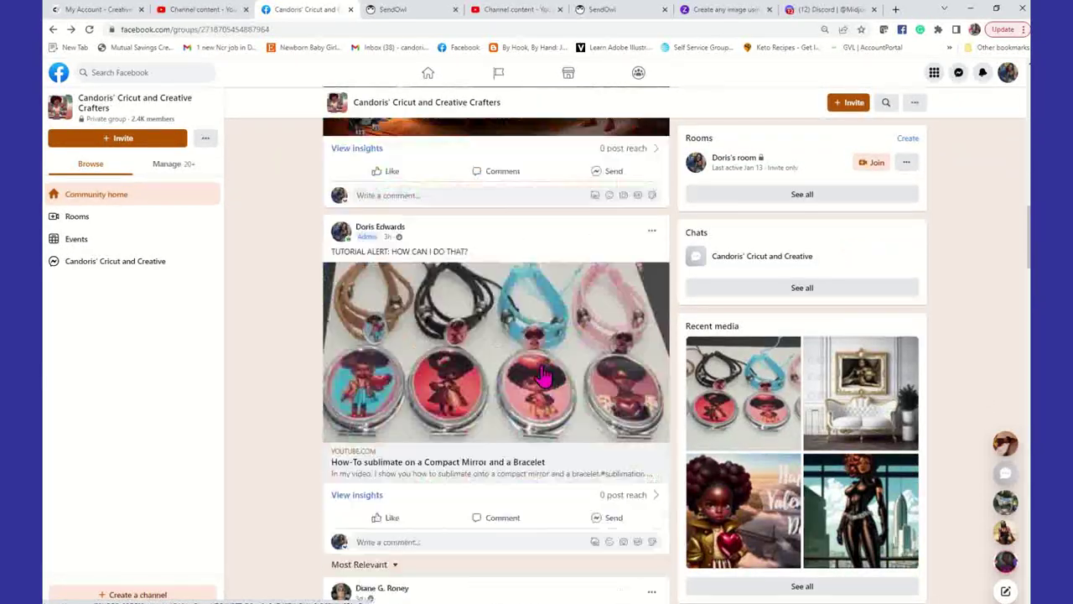
{"action": "scroll", "coordinate": [543, 376], "scroll_direction": "up", "scroll_amount": 9}
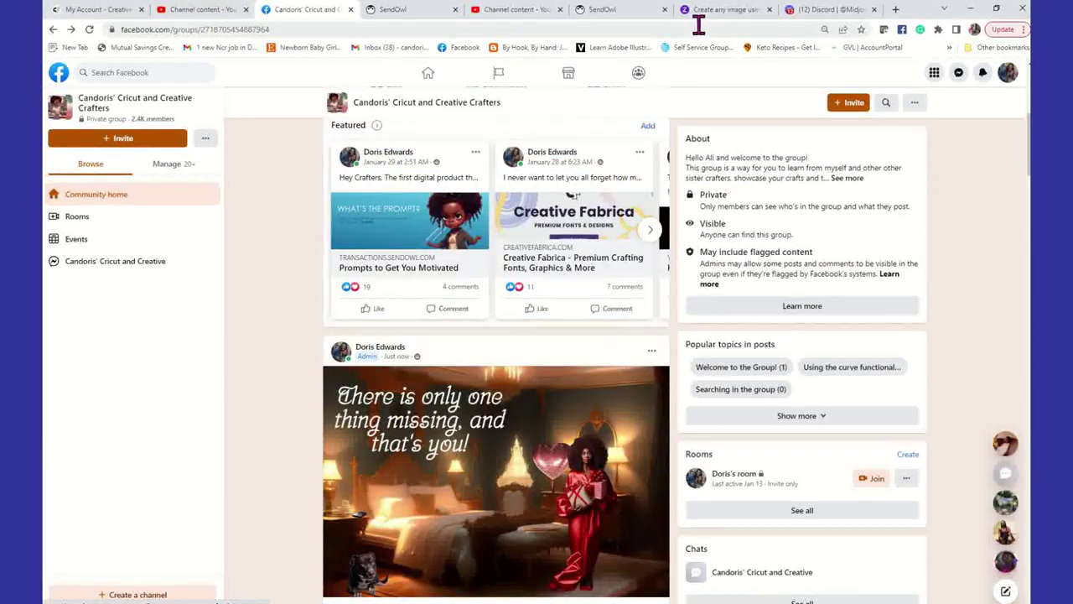
Return to ImgCreator and delete the golden bedroom picture behind the woman, dog, balloon and text
{"action": "left_click", "coordinate": [721, 9]}
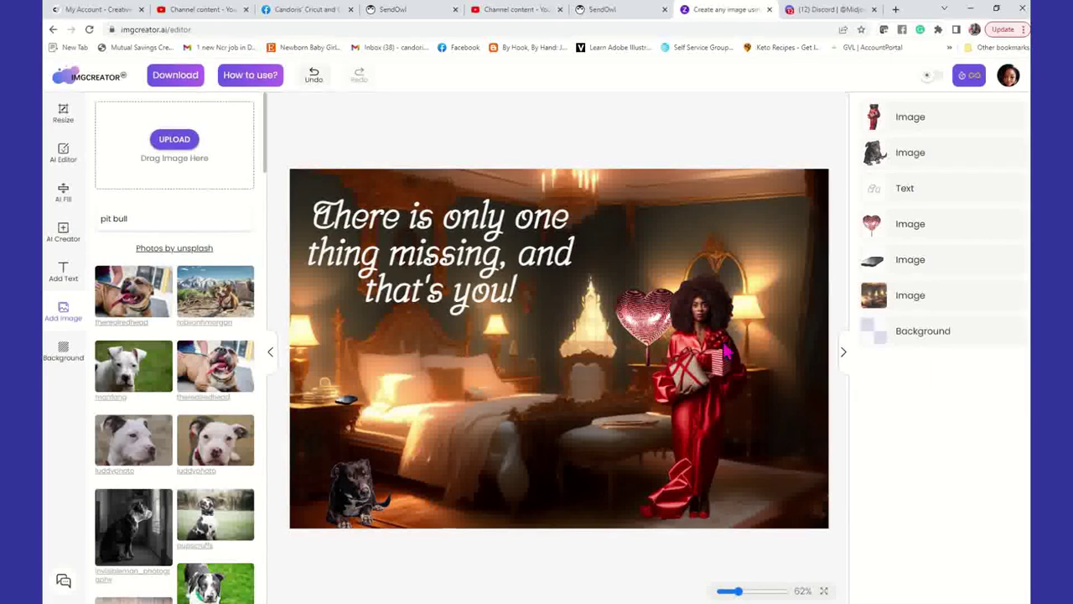
{"action": "left_click", "coordinate": [726, 352]}
{"action": "left_click", "coordinate": [528, 251]}
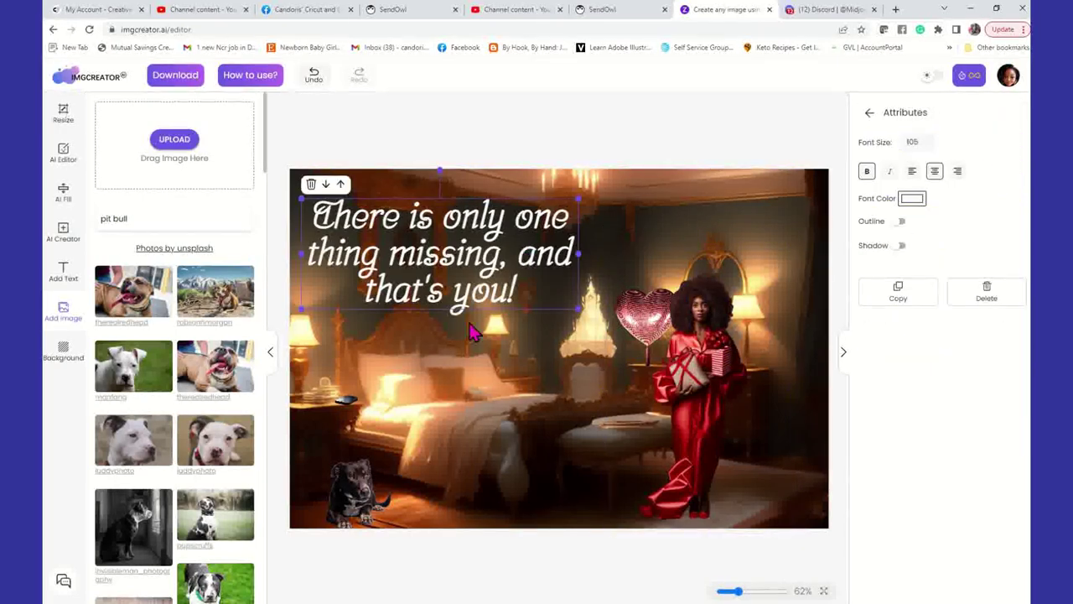
{"action": "left_click", "coordinate": [453, 366]}
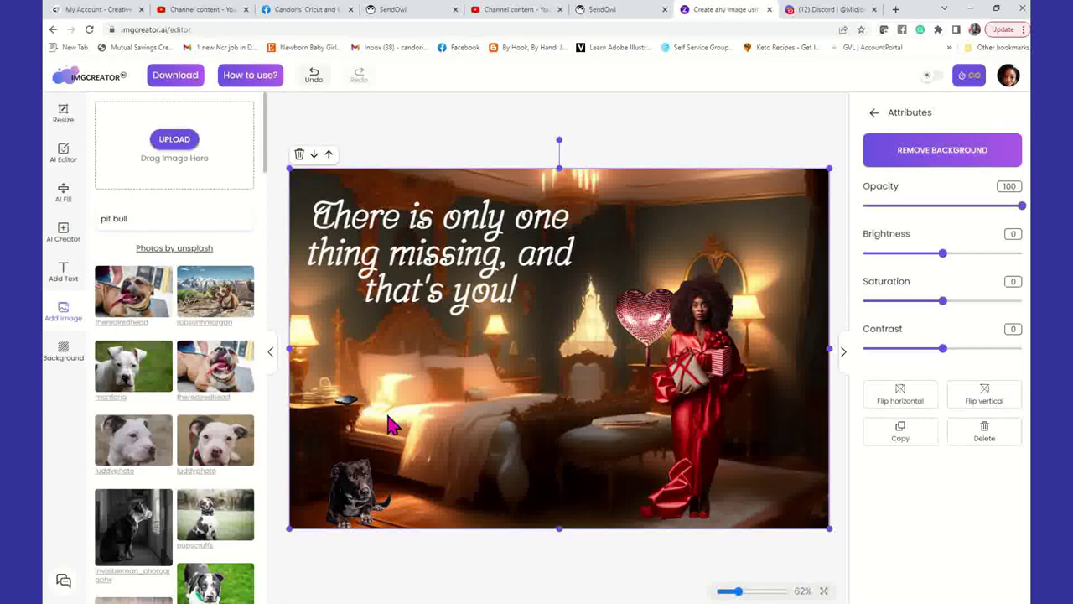
{"action": "left_click", "coordinate": [298, 154]}
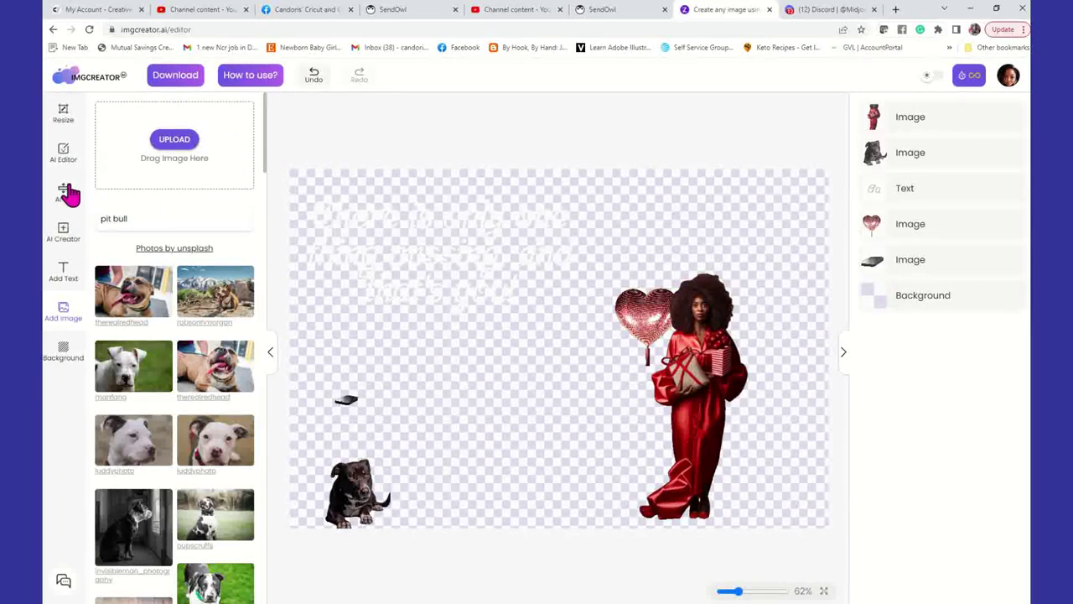
Open the AI Creator's previously generated bedroom pictures
{"action": "left_click", "coordinate": [63, 156]}
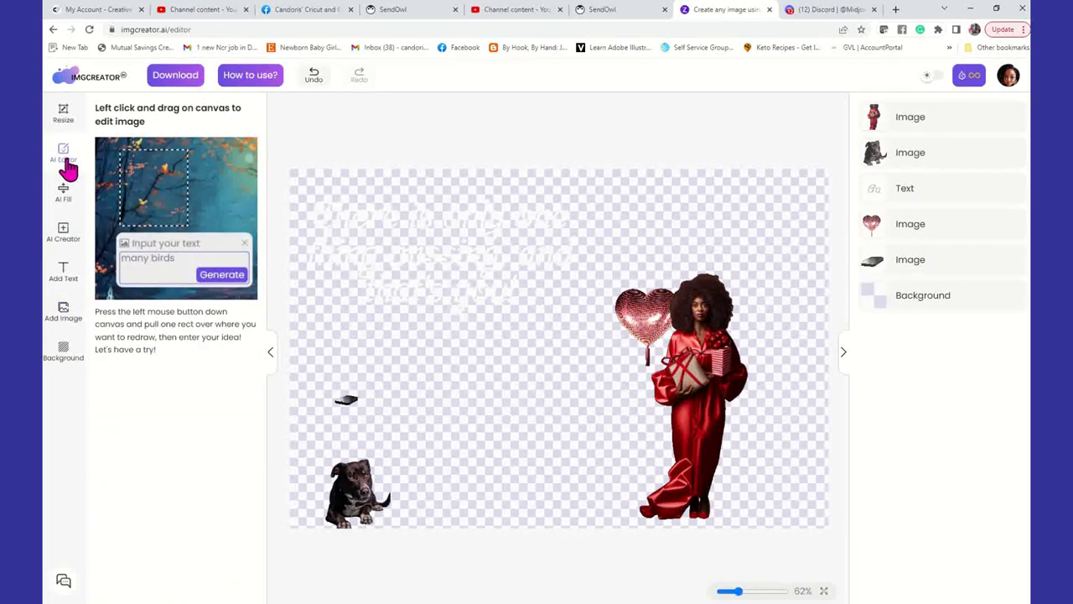
{"action": "left_click", "coordinate": [67, 168]}
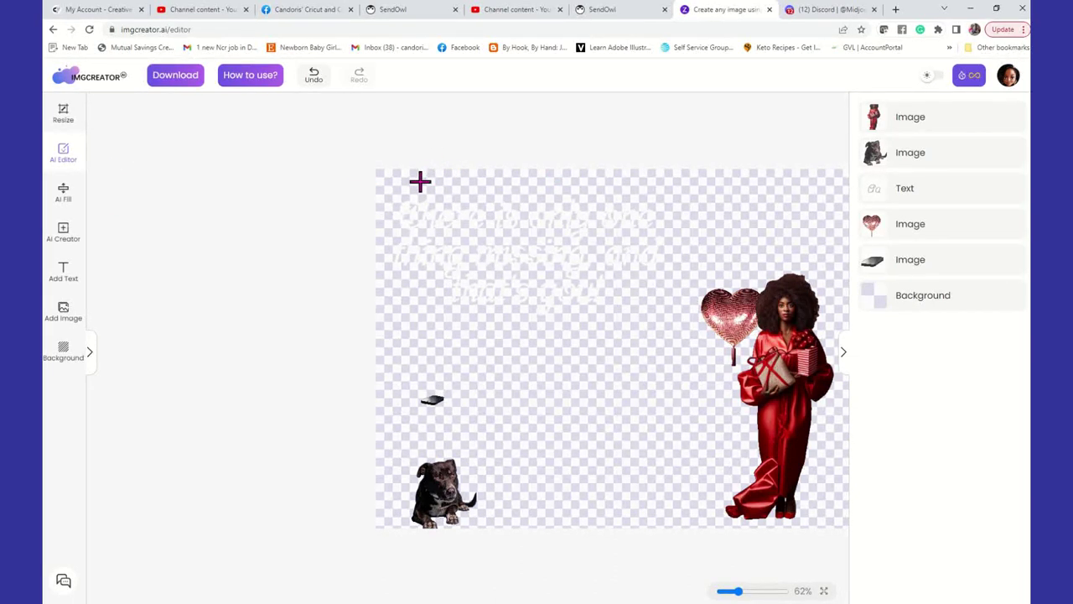
{"action": "left_click", "coordinate": [62, 246]}
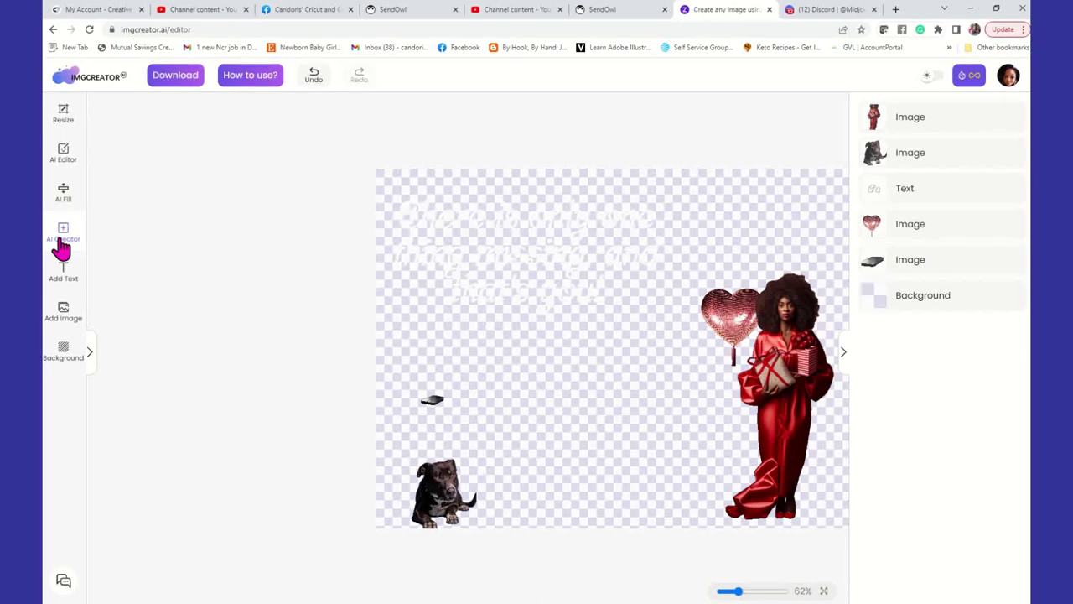
{"action": "mouse_move", "coordinate": [191, 172]}
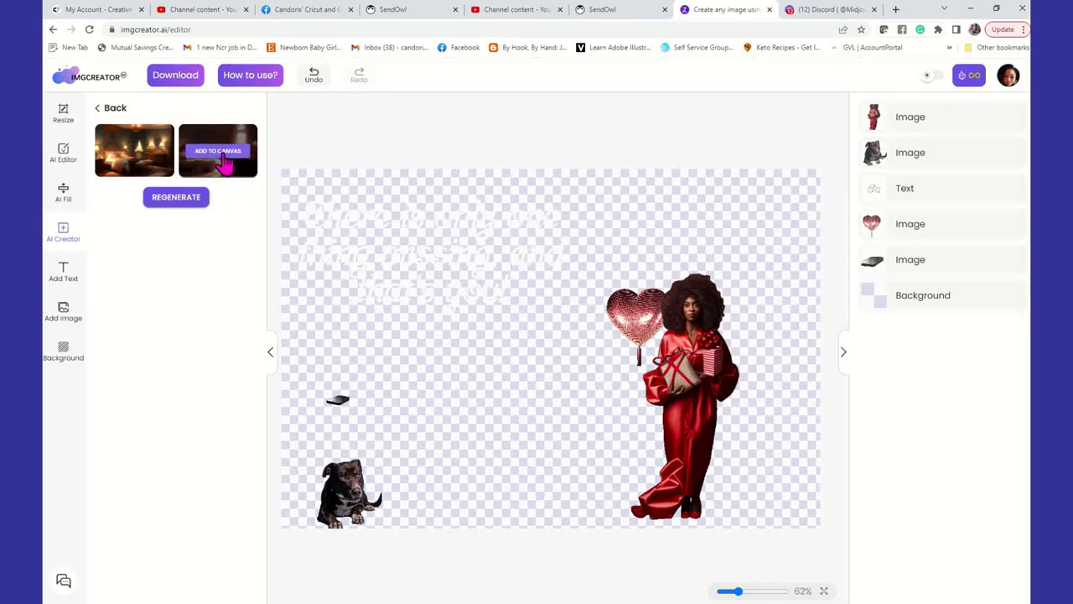
{"action": "left_click", "coordinate": [219, 152]}
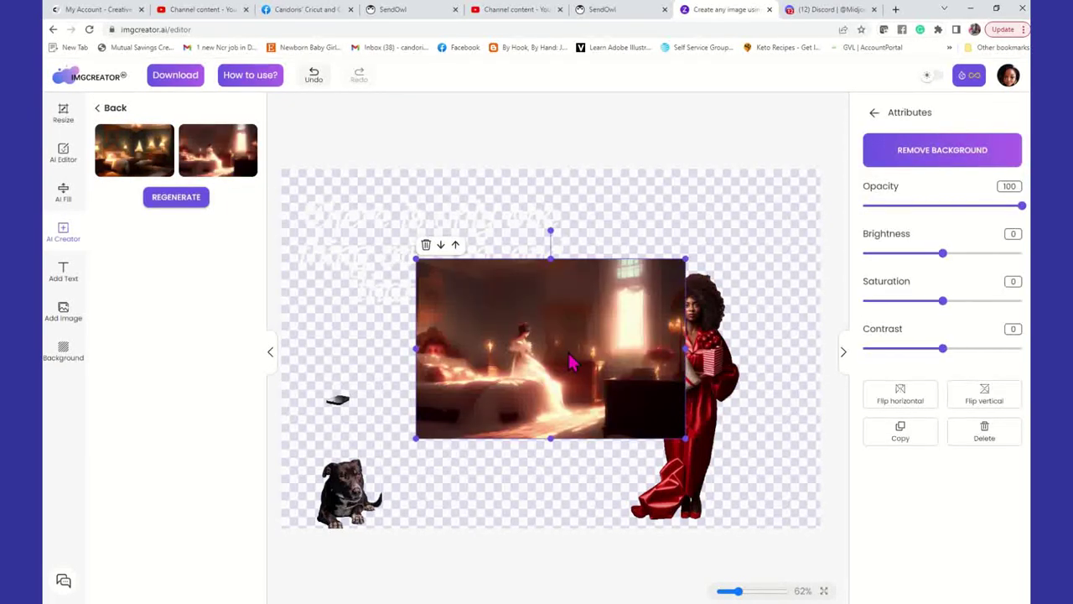
{"action": "left_click", "coordinate": [426, 245]}
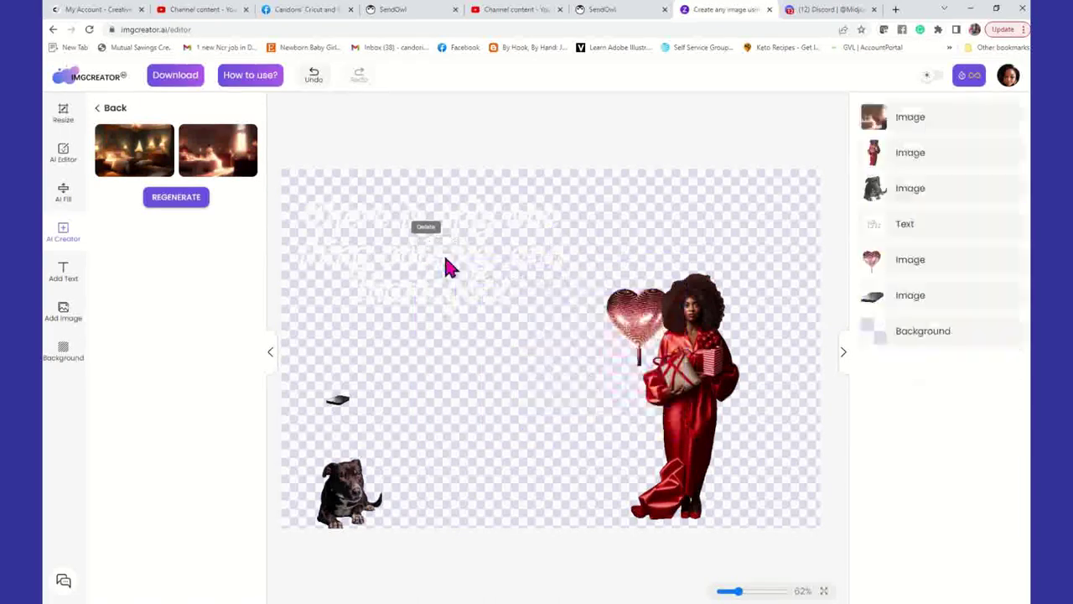
Regenerate the bedroom pictures, add the purple room to the canvas and align it with the canvas's upper-left corner
{"action": "left_click", "coordinate": [178, 198]}
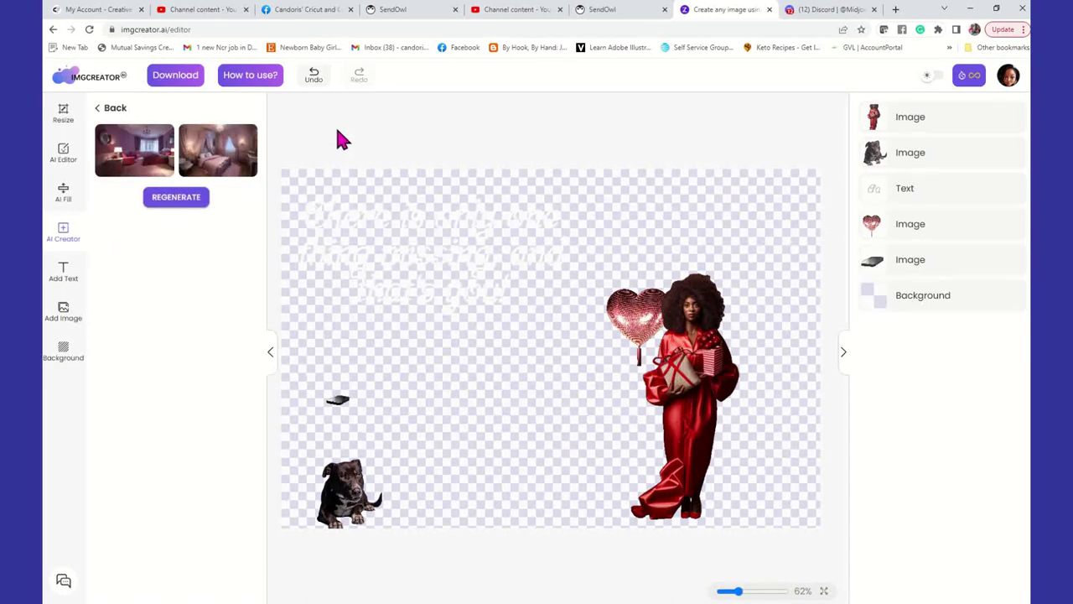
{"action": "mouse_move", "coordinate": [147, 159]}
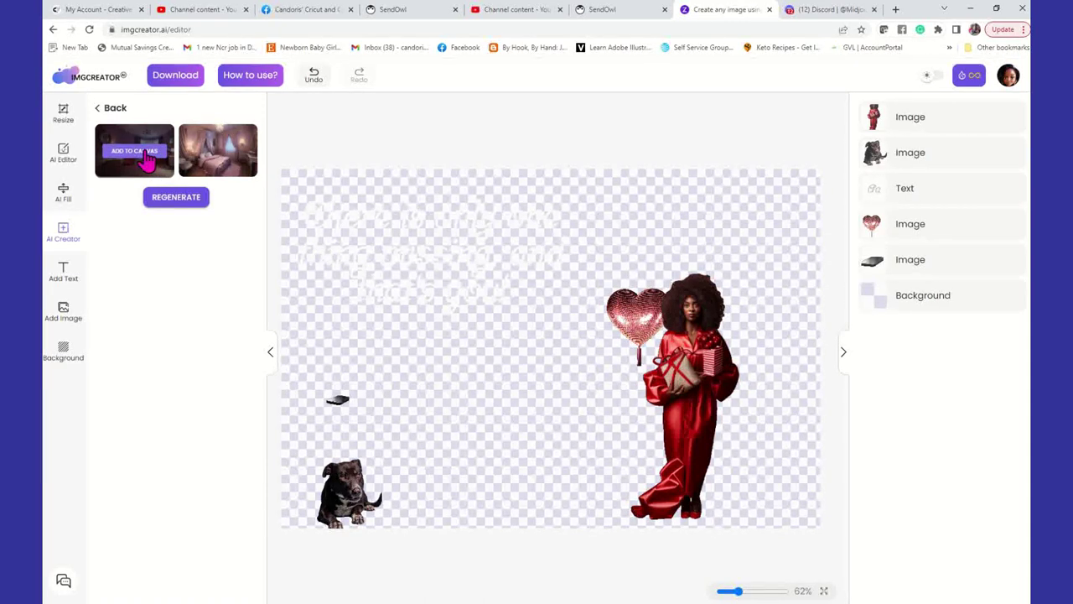
{"action": "left_click", "coordinate": [146, 155]}
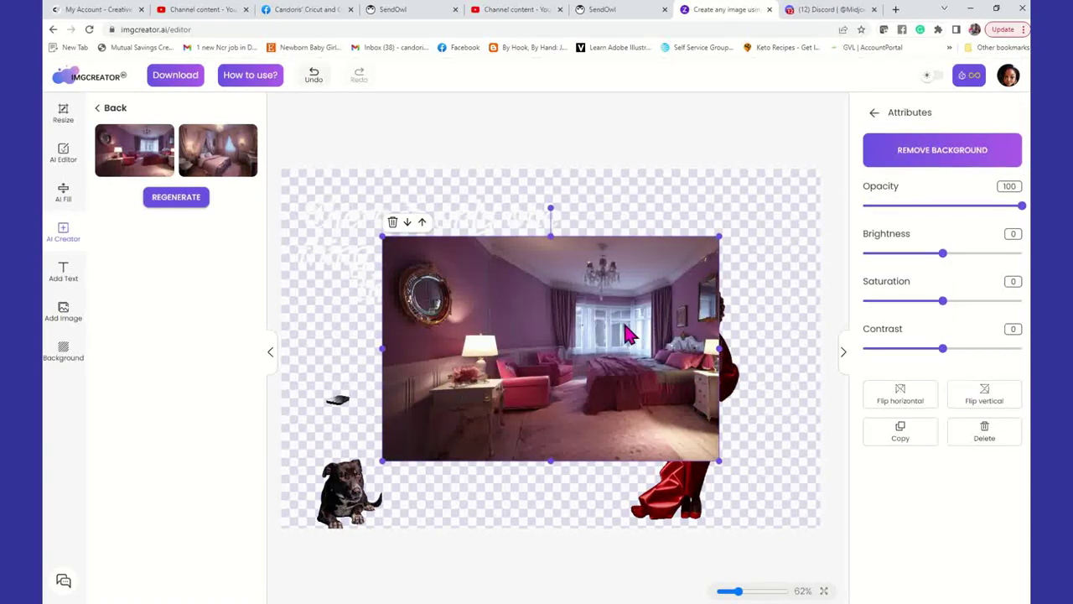
{"action": "left_click_drag", "start_coordinate": [607, 314], "coordinate": [508, 251]}
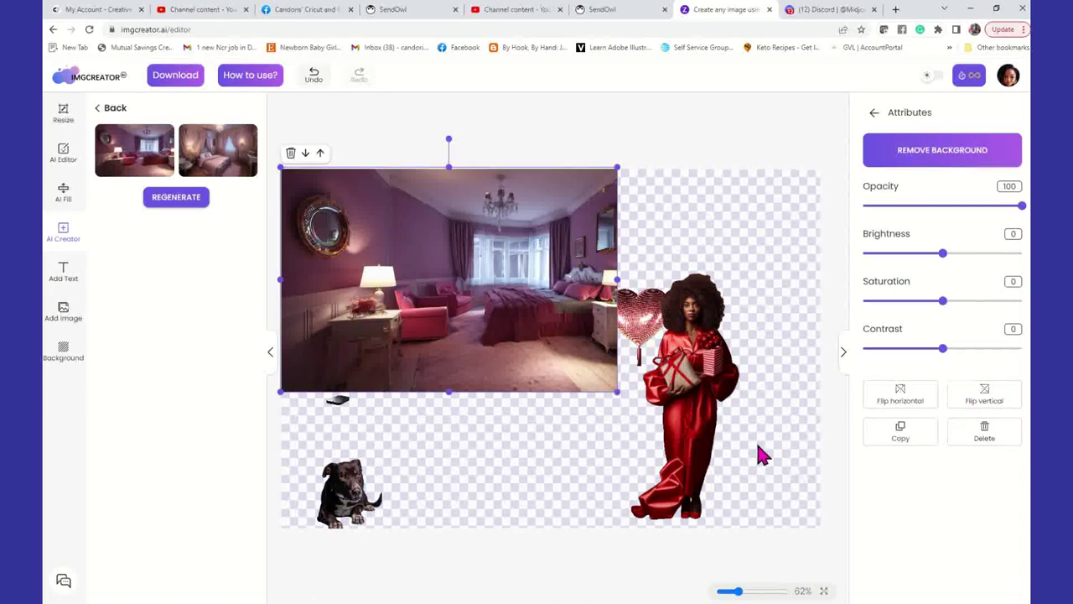
Bring the woman in red forward so she stands in front of the purple bedroom picture
{"action": "left_click", "coordinate": [642, 325]}
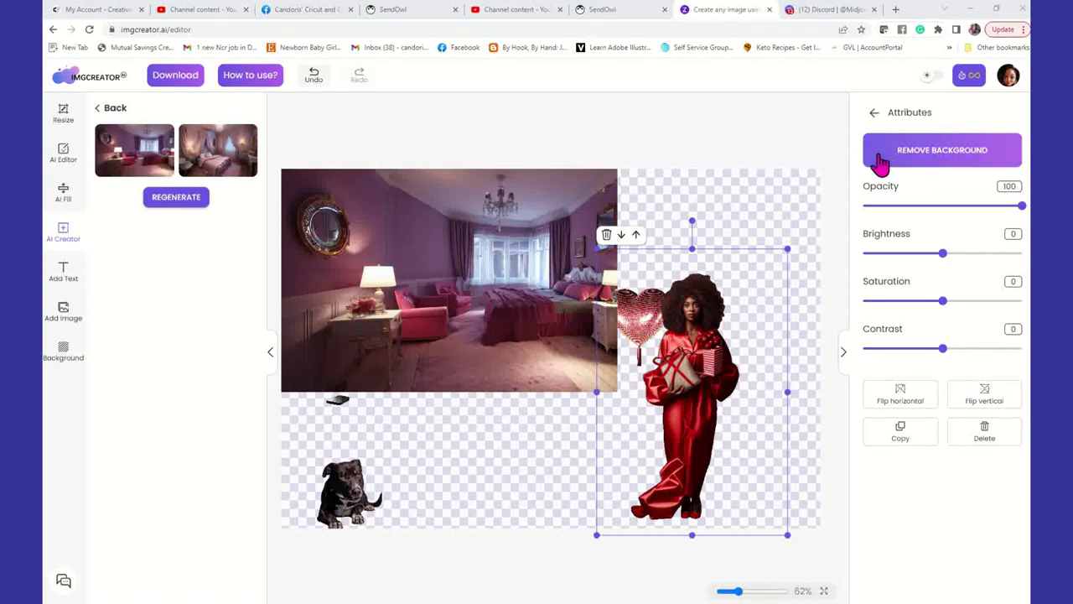
{"action": "left_click", "coordinate": [508, 208]}
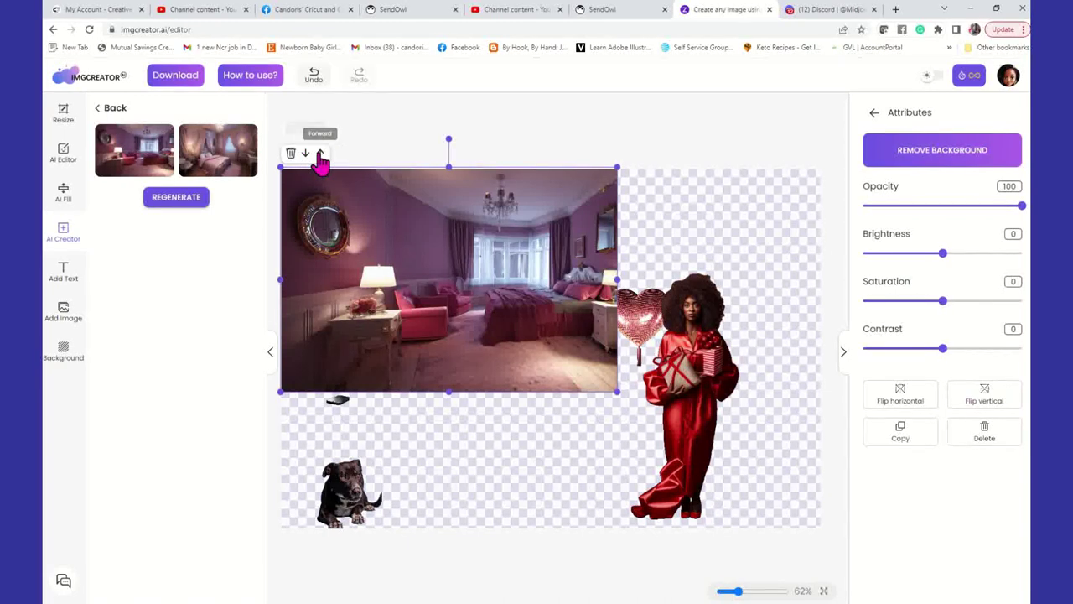
{"action": "left_click", "coordinate": [647, 317]}
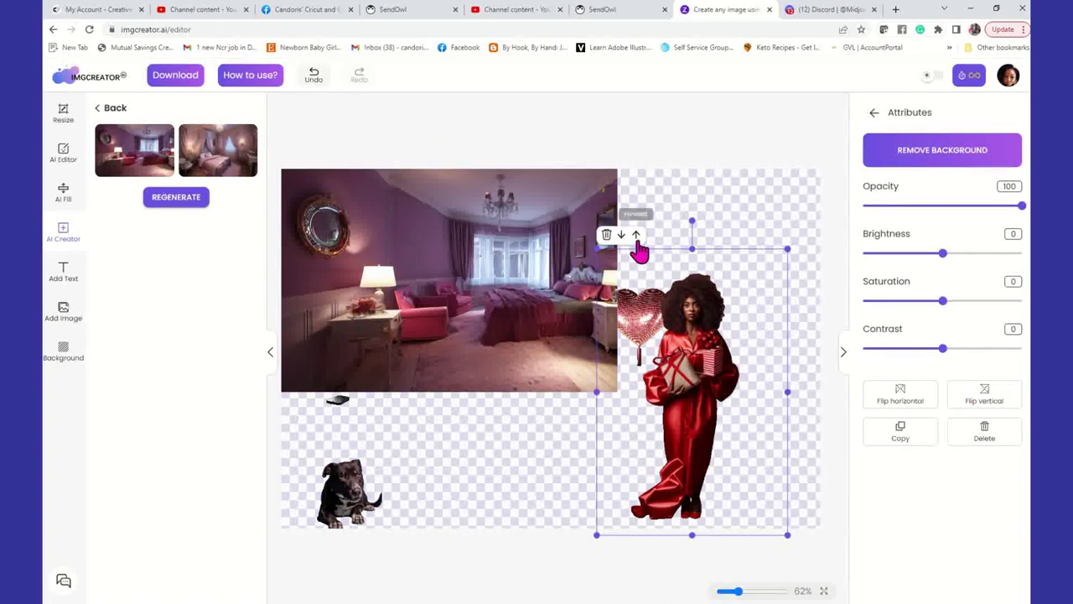
Enlarge the purple bedroom picture to fill the whole canvas and send it backward behind the dog
{"action": "left_click", "coordinate": [570, 369]}
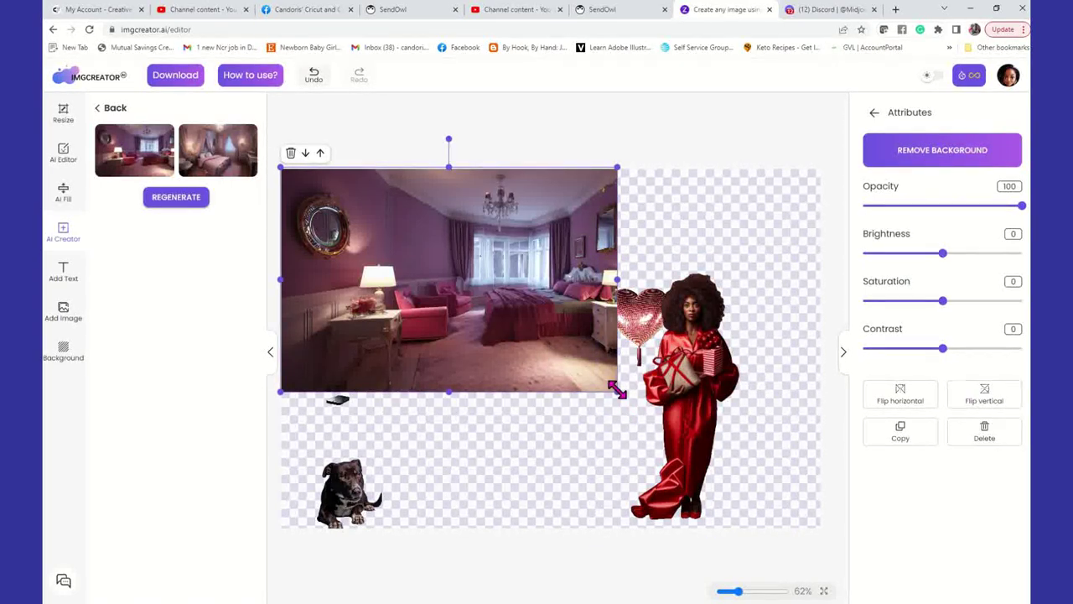
{"action": "left_click_drag", "start_coordinate": [617, 390], "coordinate": [771, 582]}
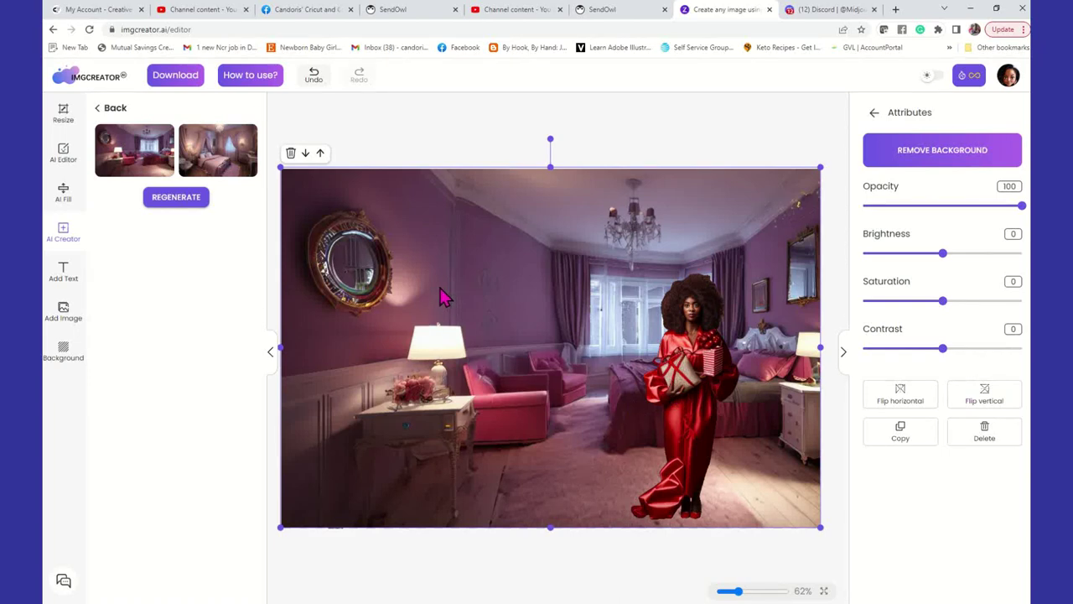
{"action": "left_click", "coordinate": [307, 158]}
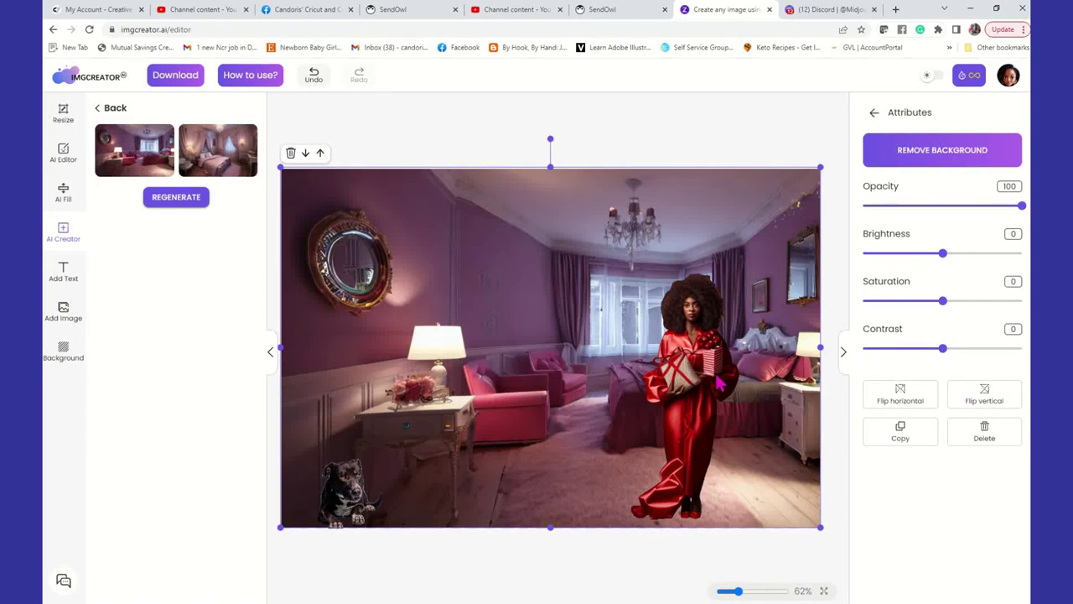
Bring the black phone forward in front of the purple bedroom picture and place it on the table beside the lamp
{"action": "left_click", "coordinate": [642, 127]}
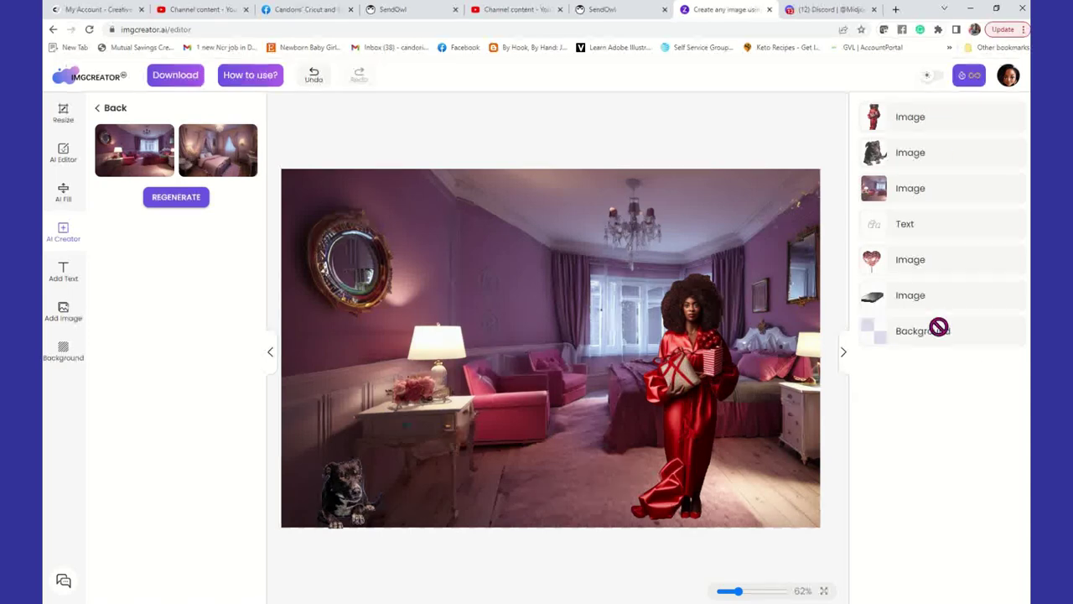
{"action": "left_click", "coordinate": [929, 300]}
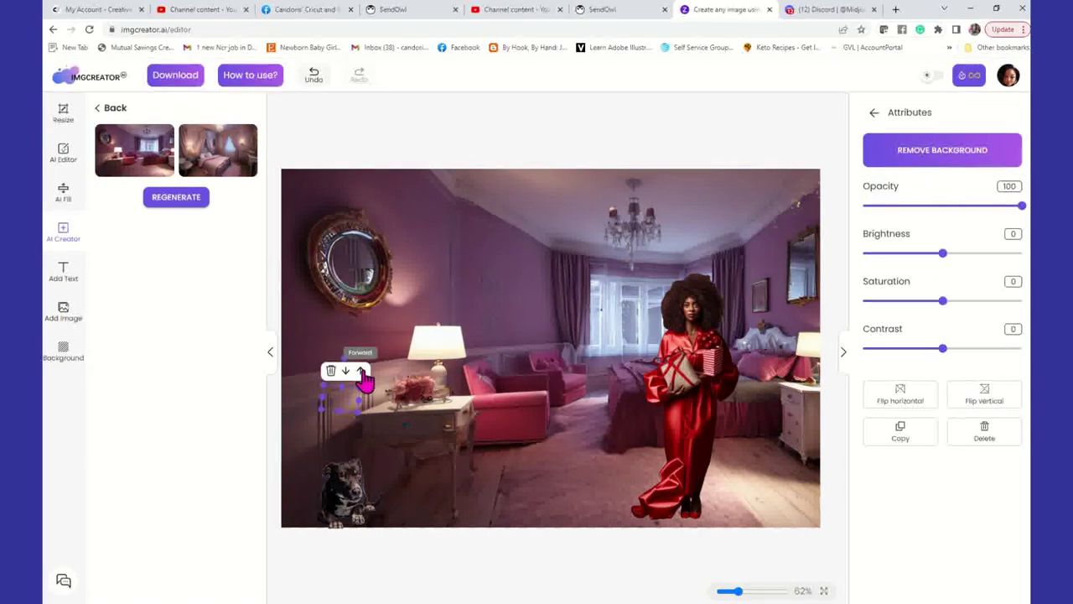
{"action": "left_click", "coordinate": [360, 371]}
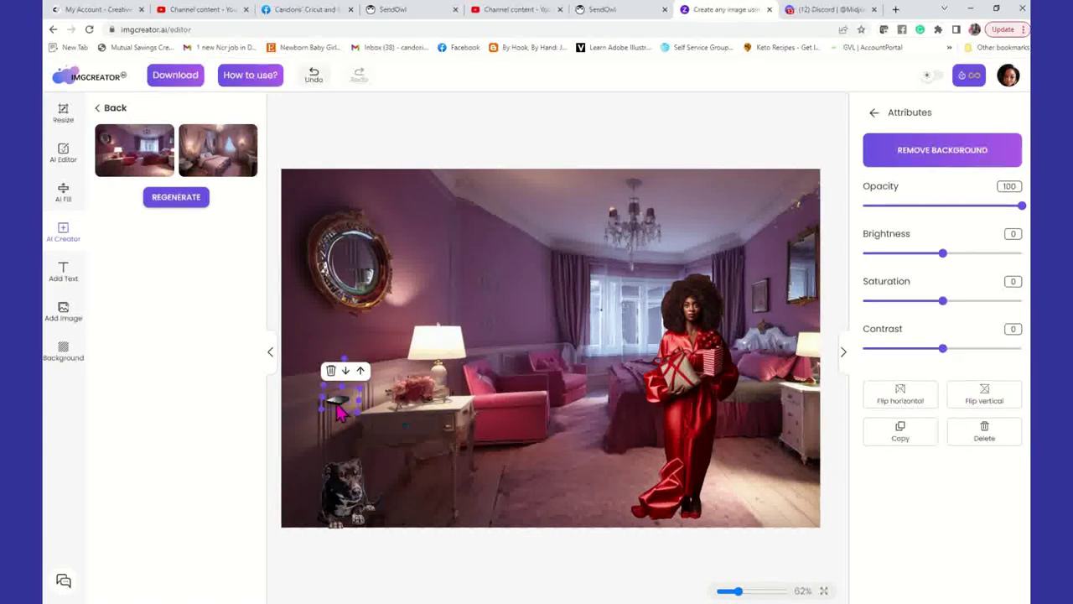
{"action": "left_click_drag", "start_coordinate": [336, 406], "coordinate": [470, 412]}
{"action": "left_click_drag", "start_coordinate": [455, 403], "coordinate": [451, 411]}
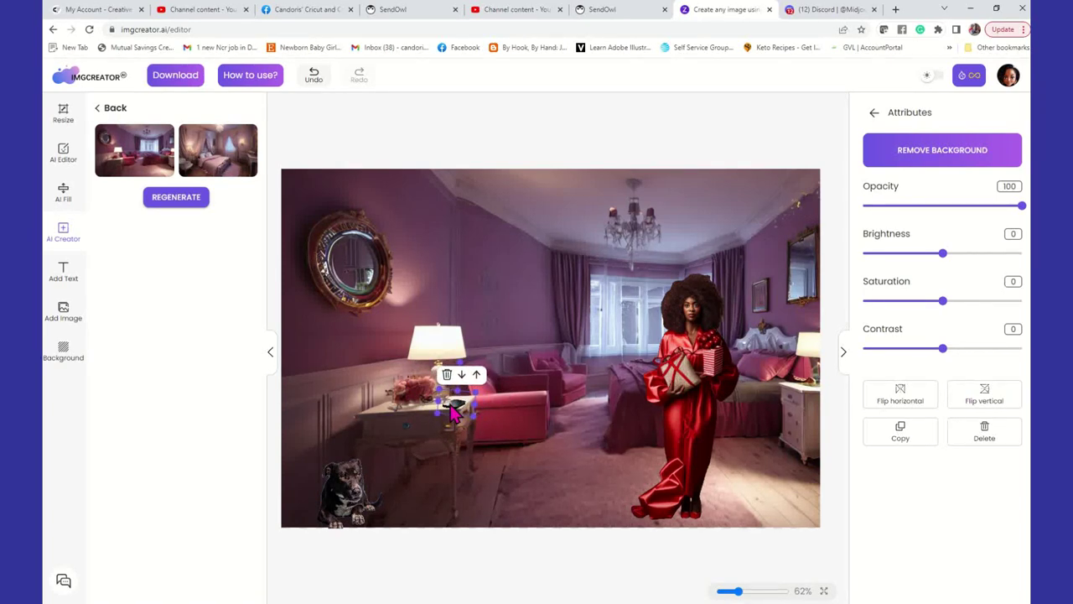
Bring the heart balloon in front of the purple bedroom picture and shift the woman in red slightly right
{"action": "left_click", "coordinate": [670, 382]}
{"action": "left_click", "coordinate": [702, 153]}
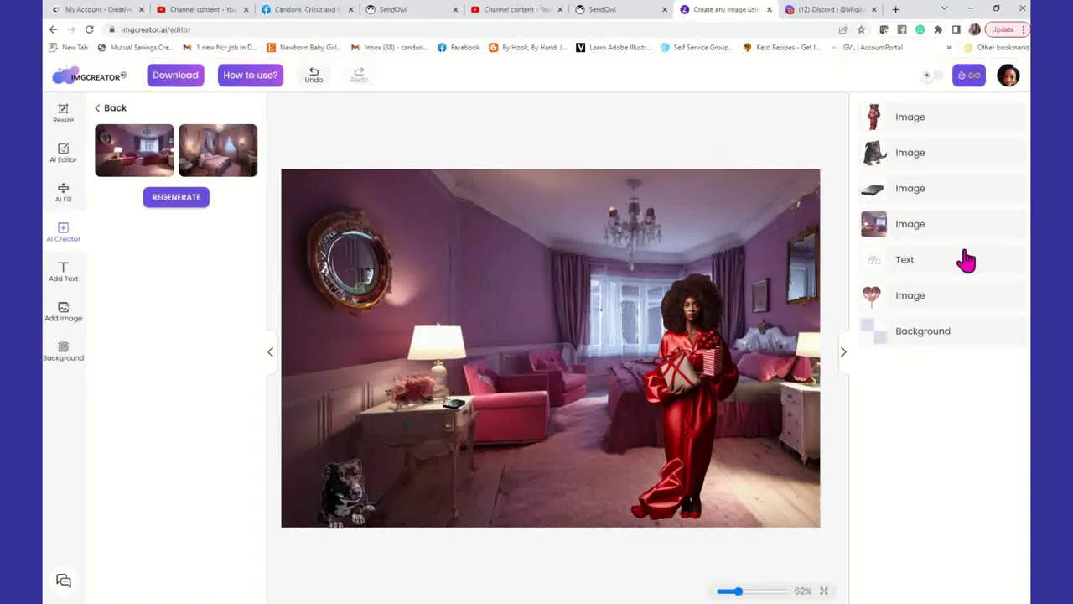
{"action": "left_click", "coordinate": [896, 299]}
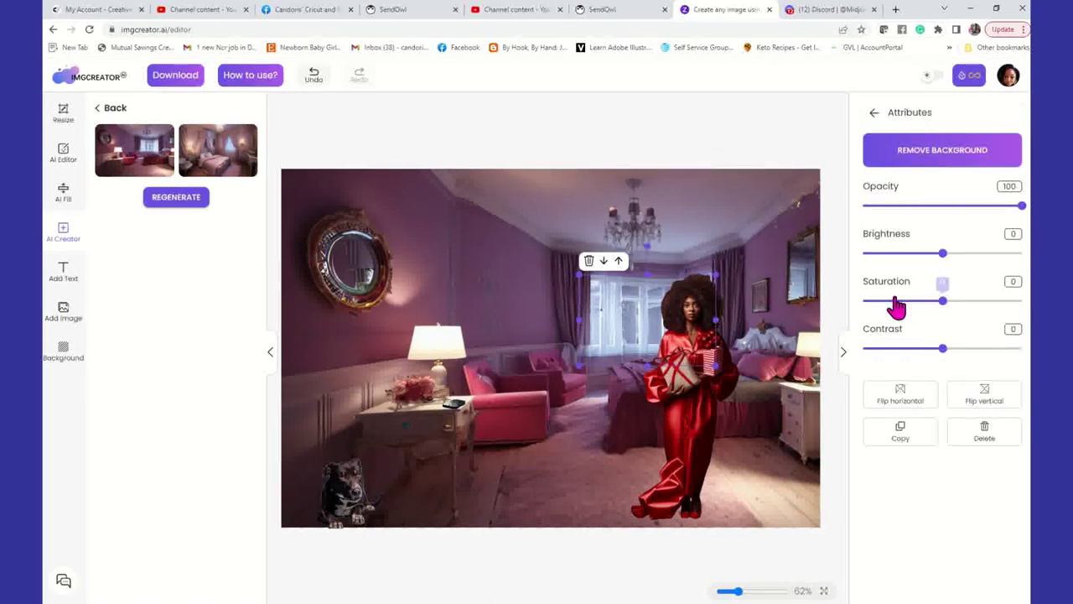
{"action": "left_click", "coordinate": [619, 262]}
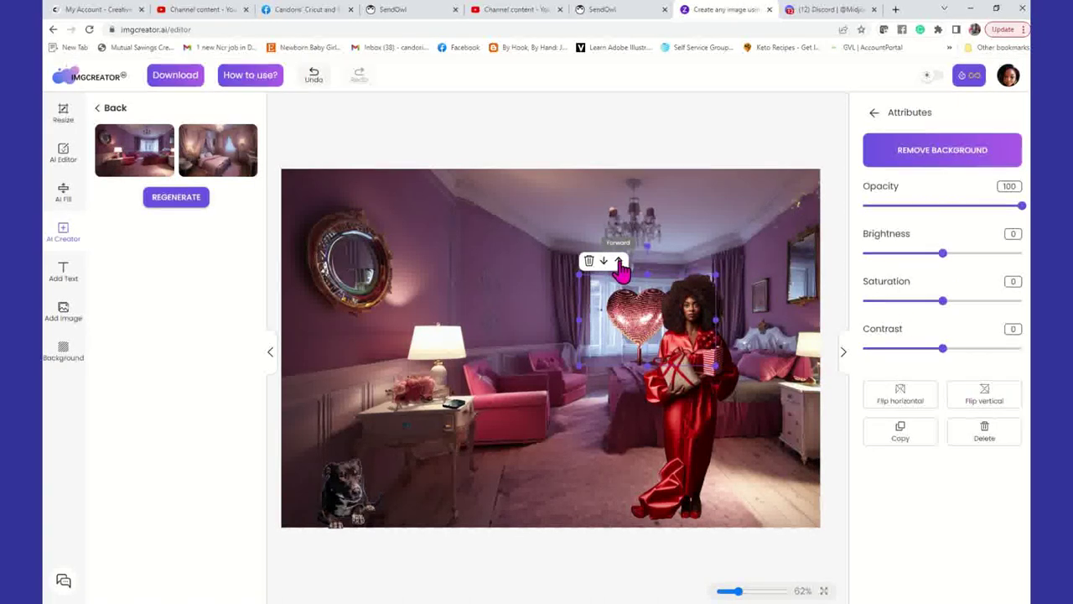
{"action": "left_click_drag", "start_coordinate": [646, 331], "coordinate": [671, 335]}
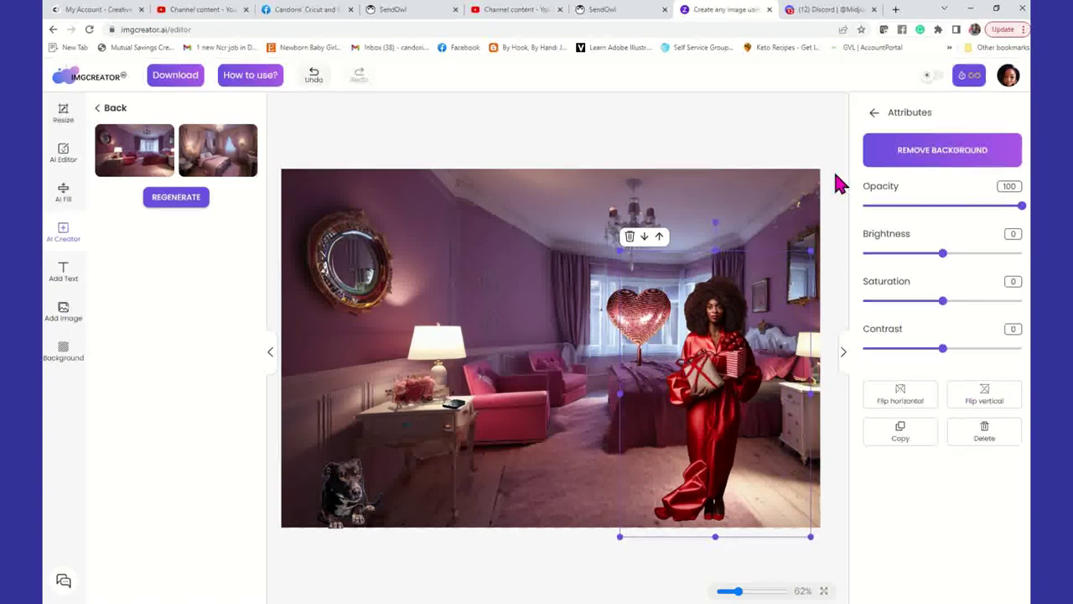
{"action": "left_click", "coordinate": [767, 140]}
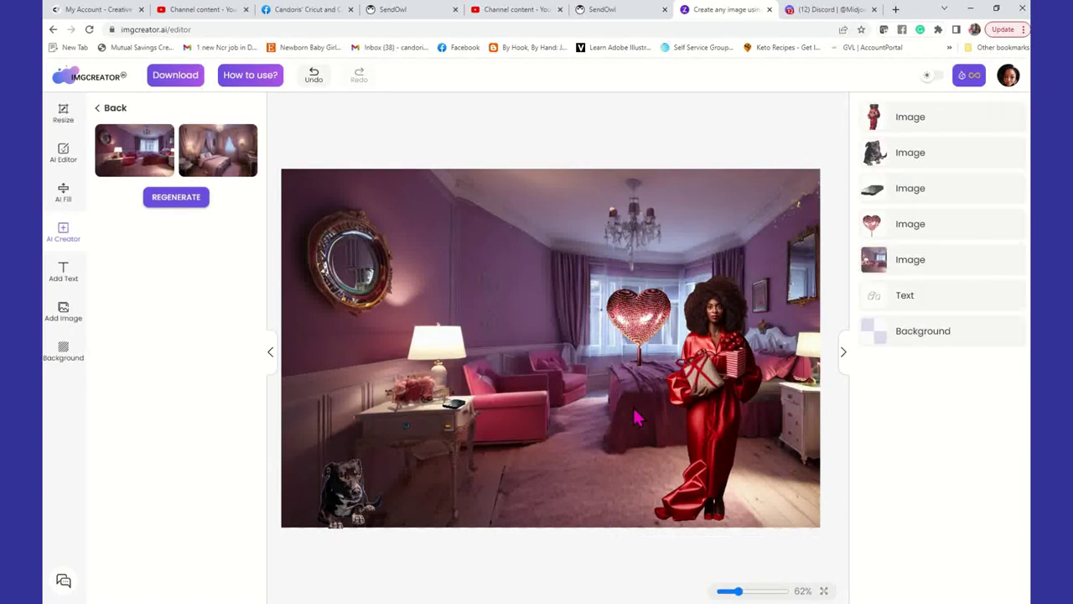
Delete the dog from the scene and search the stock photos for "fluffy cat"
{"action": "left_click", "coordinate": [353, 501]}
{"action": "left_click", "coordinate": [321, 412]}
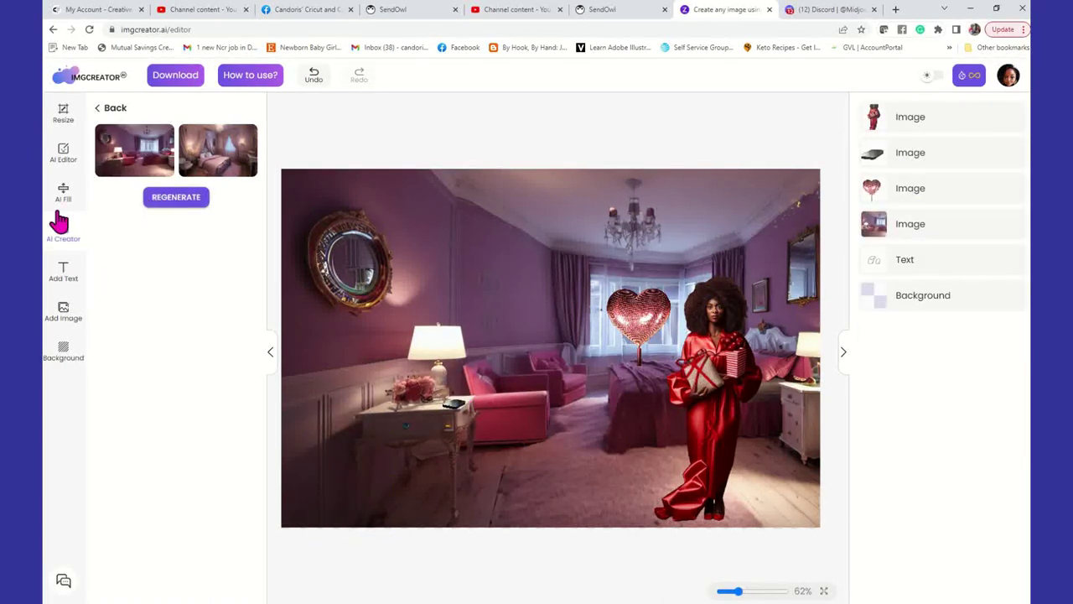
{"action": "left_click", "coordinate": [65, 314]}
{"action": "left_click_drag", "start_coordinate": [149, 221], "coordinate": [62, 210]}
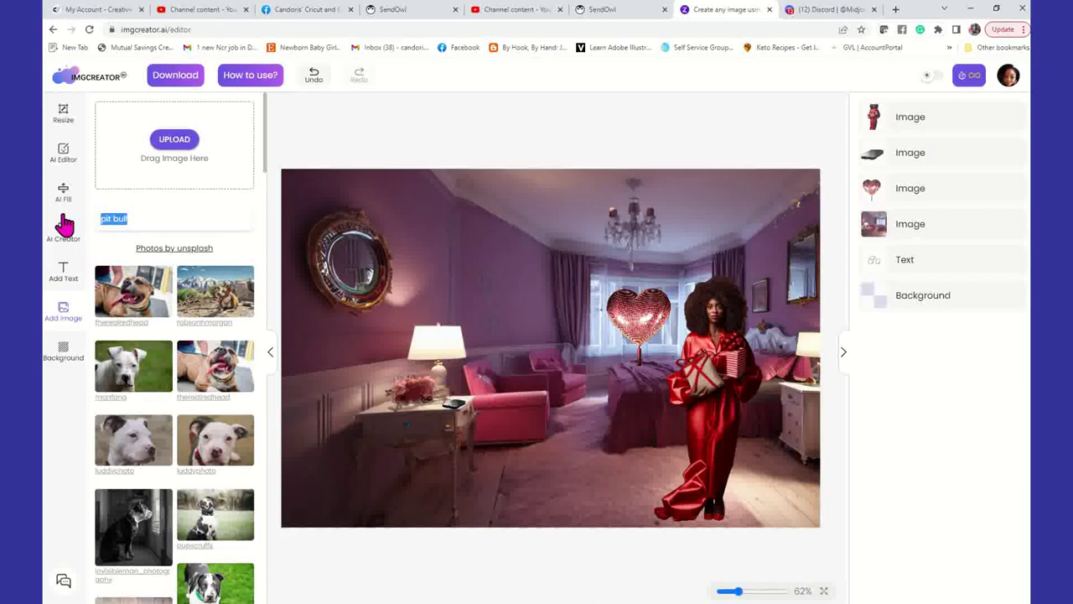
{"action": "key", "text": "BackSpace"}
{"action": "key", "text": "Return"}
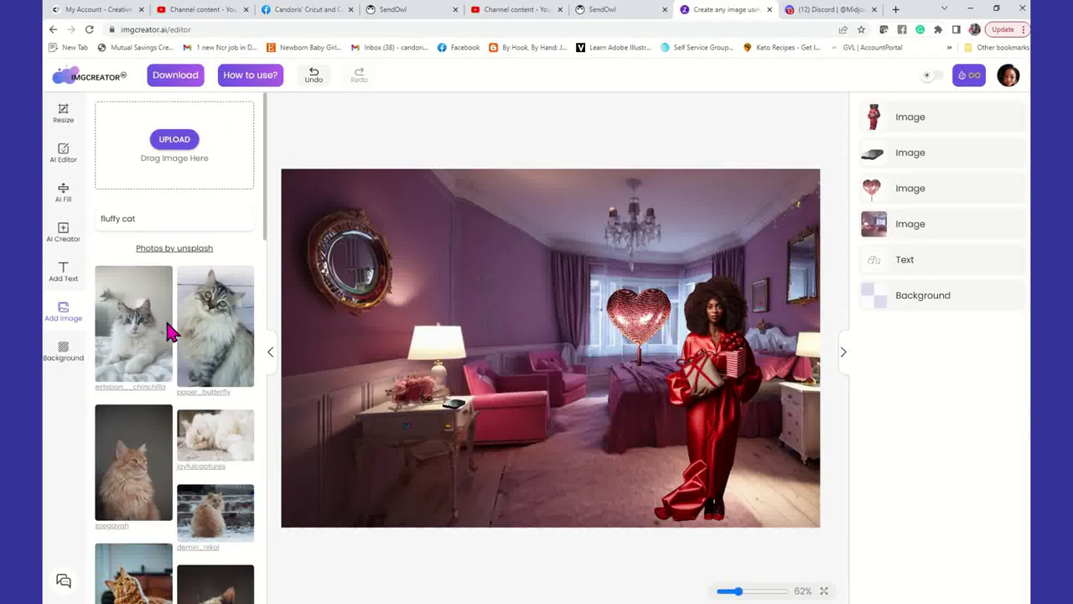
Add the first cat photo with its background removed, placing it on the room's right side with the woman moved left of centre
{"action": "left_click", "coordinate": [141, 362]}
{"action": "left_click", "coordinate": [913, 157]}
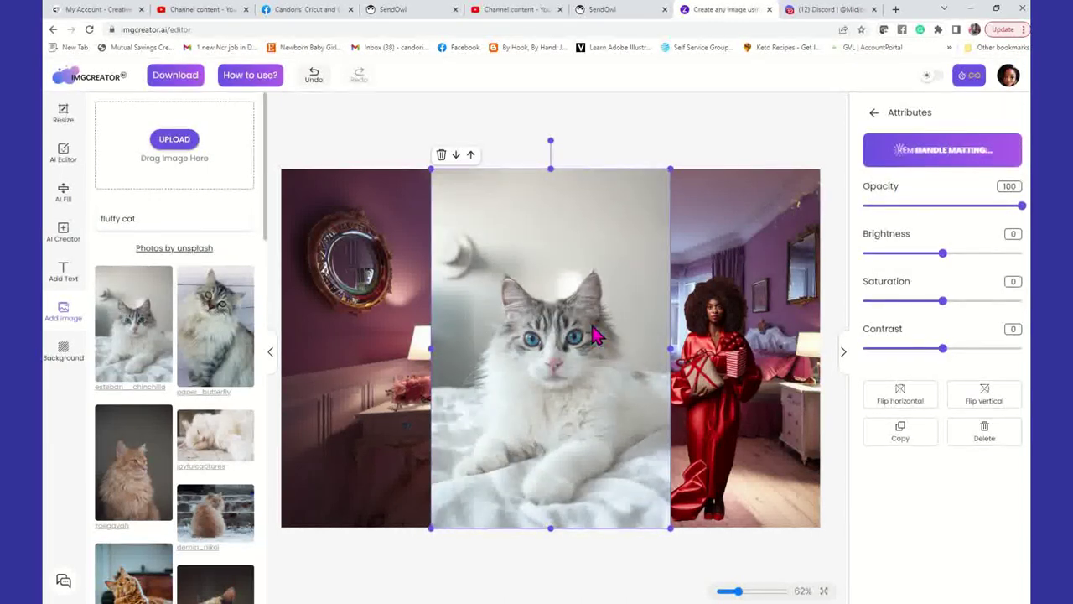
{"action": "left_click_drag", "start_coordinate": [575, 386], "coordinate": [676, 531]}
{"action": "left_click_drag", "start_coordinate": [730, 316], "coordinate": [553, 327]}
{"action": "left_click_drag", "start_coordinate": [702, 515], "coordinate": [715, 351]}
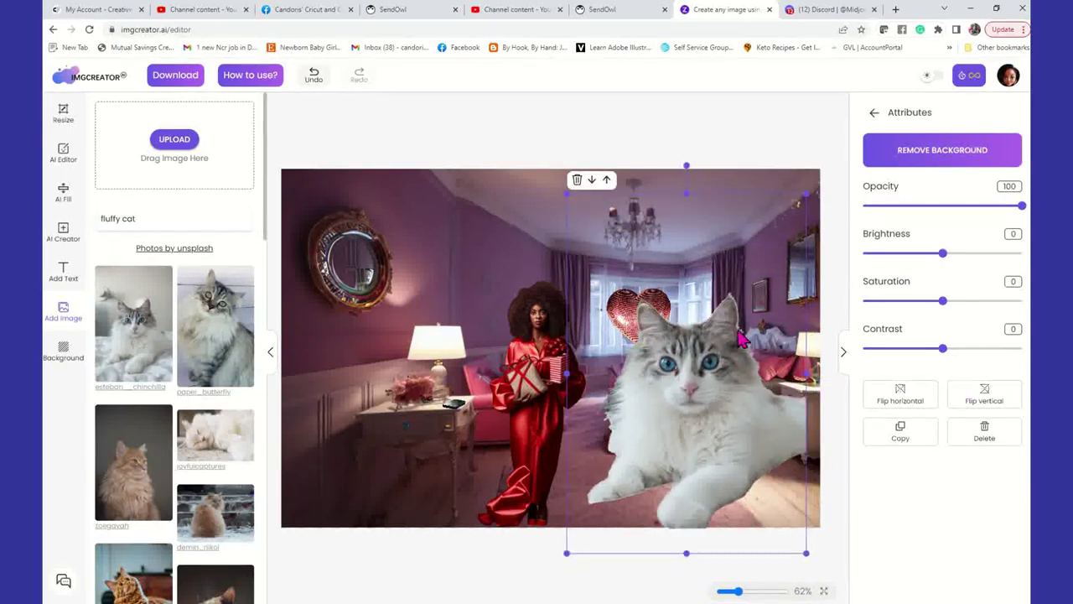
Shrink the cat and position it on the floor in the scene's lower-right corner, in front of the nightstand
{"action": "left_click_drag", "start_coordinate": [806, 194], "coordinate": [732, 338]}
{"action": "left_click_drag", "start_coordinate": [675, 491], "coordinate": [793, 515]}
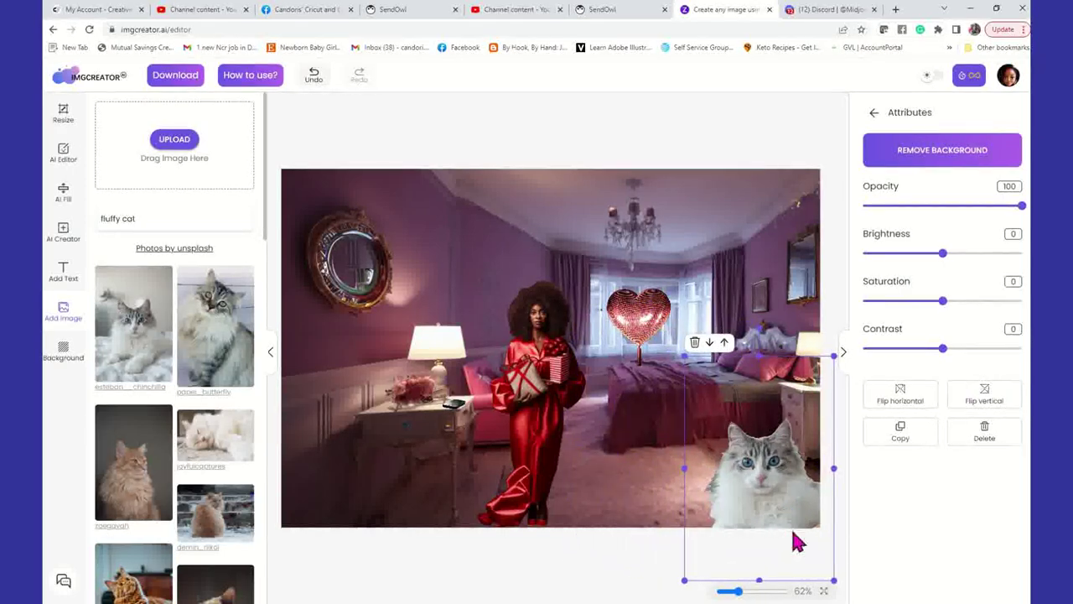
{"action": "left_click_drag", "start_coordinate": [831, 577], "coordinate": [819, 535]}
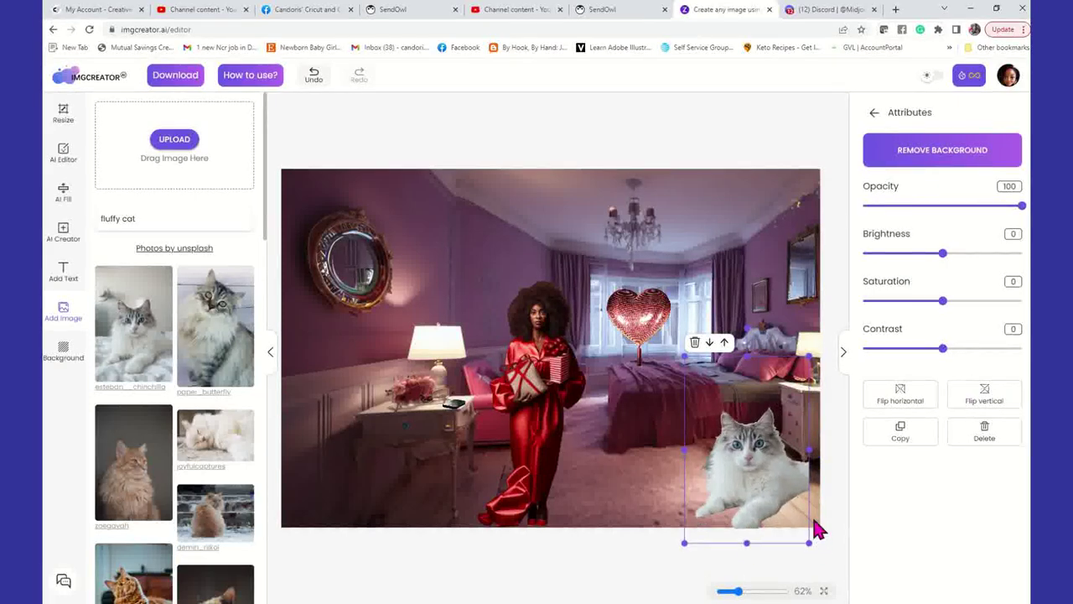
{"action": "left_click_drag", "start_coordinate": [797, 475], "coordinate": [812, 479]}
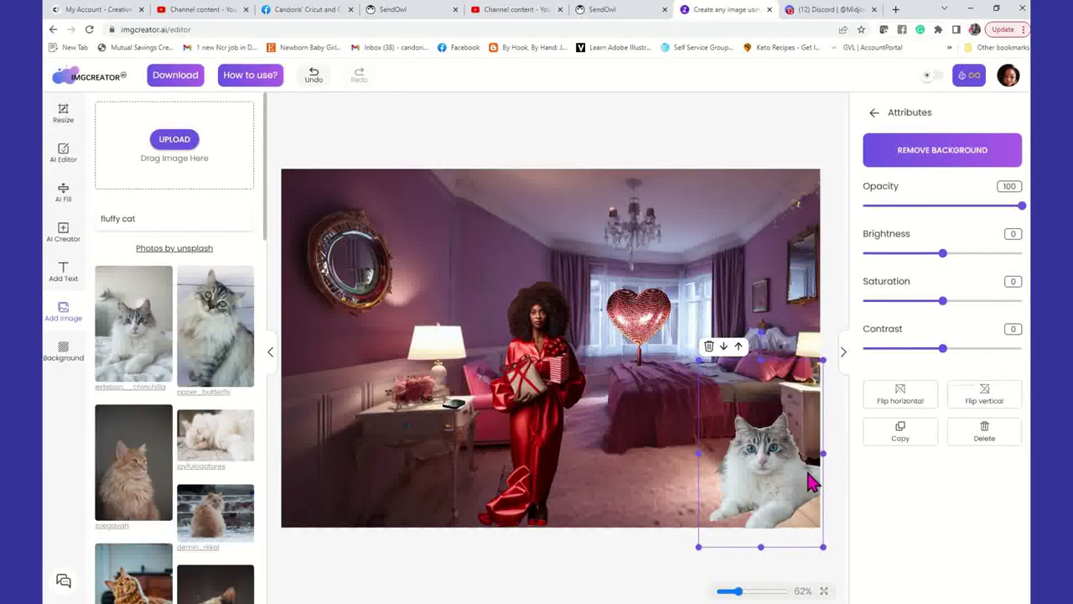
{"action": "left_click_drag", "start_coordinate": [822, 545], "coordinate": [781, 488]}
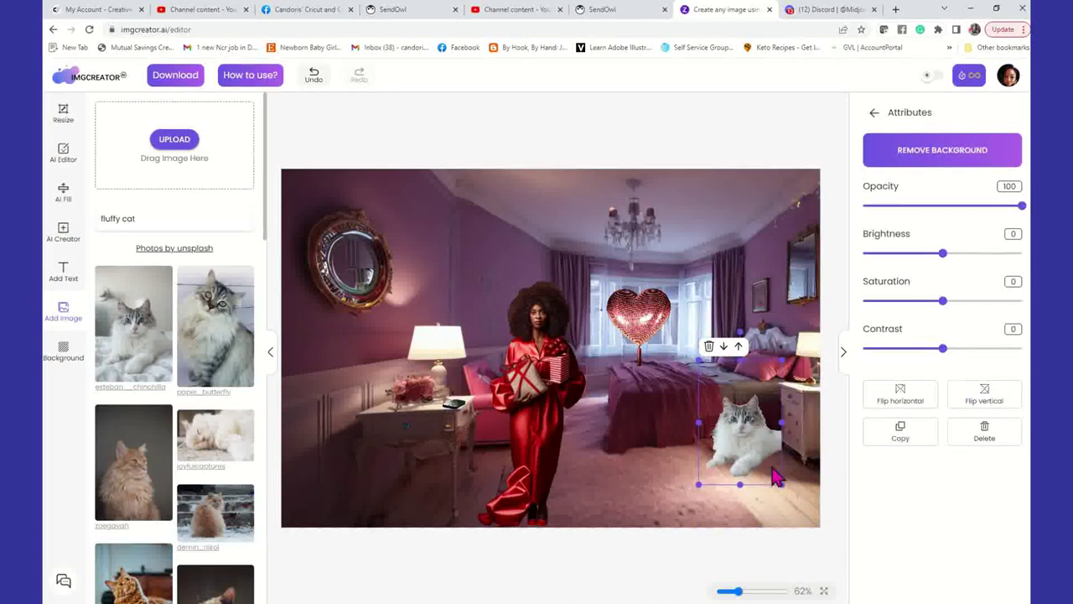
{"action": "left_click_drag", "start_coordinate": [765, 439], "coordinate": [807, 496]}
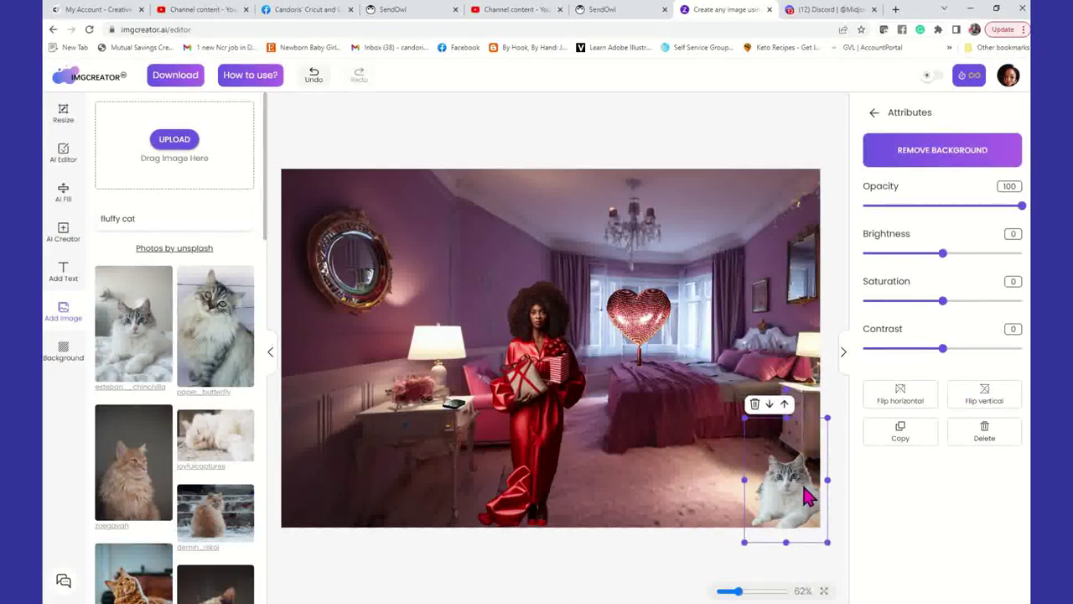
{"action": "left_click", "coordinate": [707, 568]}
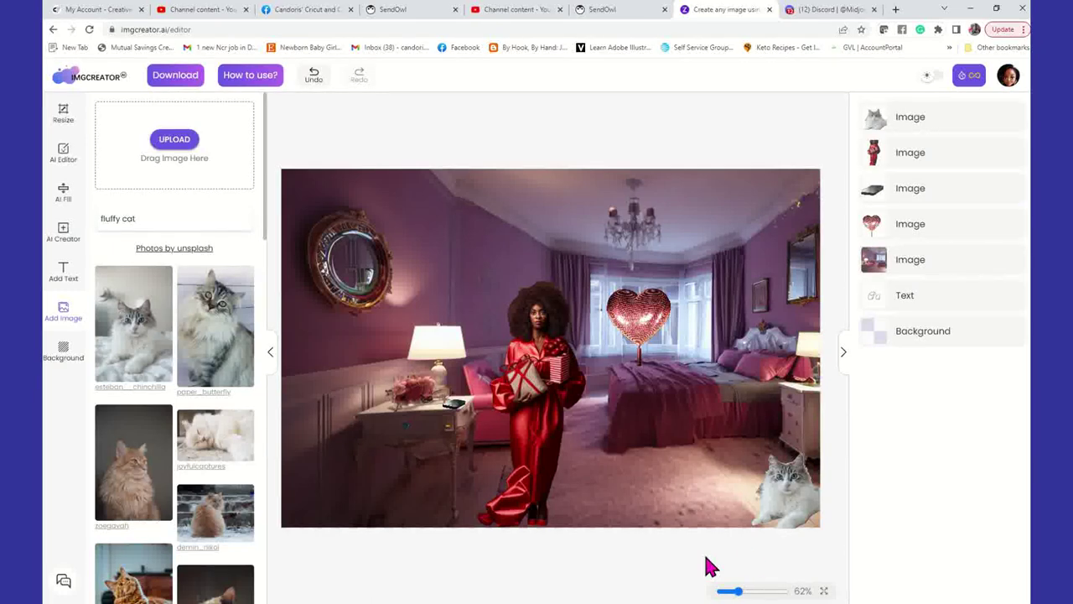
{"action": "left_click", "coordinate": [810, 506]}
{"action": "left_click_drag", "start_coordinate": [810, 505], "coordinate": [808, 503]}
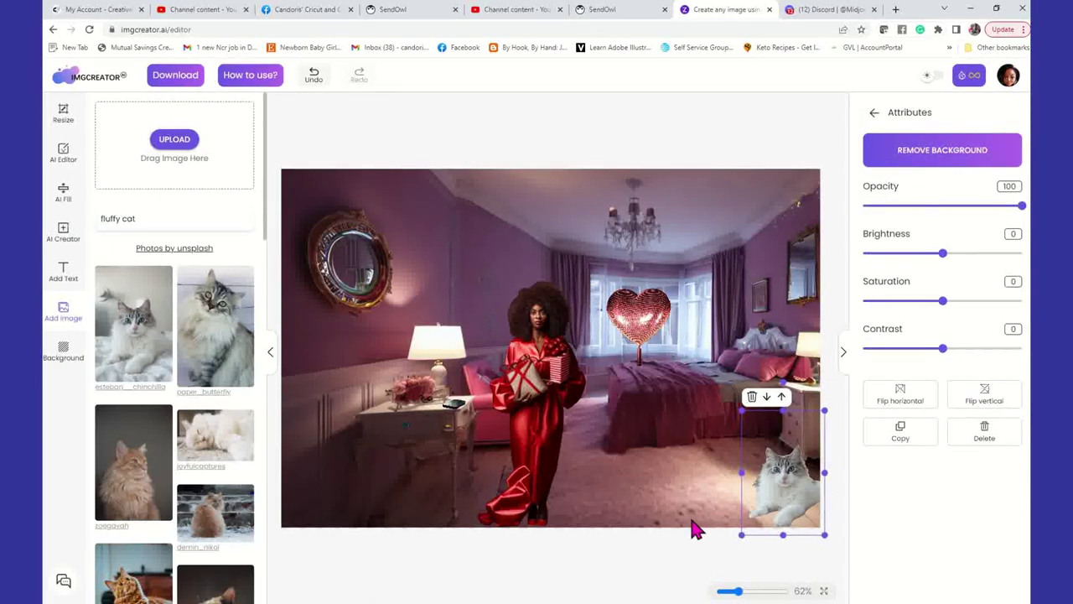
{"action": "left_click", "coordinate": [643, 569]}
Shrink the heart balloon and place it above the bed in front of the window, nudging the woman slightly left
{"action": "left_click_drag", "start_coordinate": [645, 332], "coordinate": [689, 332]}
{"action": "left_click_drag", "start_coordinate": [756, 276], "coordinate": [702, 323]}
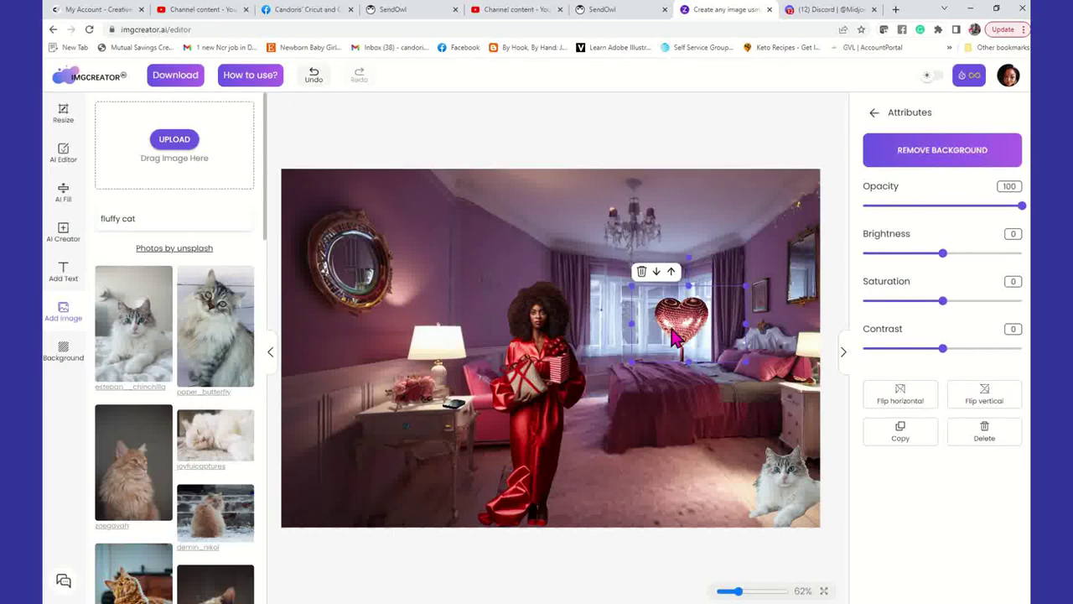
{"action": "mouse_move", "coordinate": [551, 409]}
{"action": "left_mouse_down"}
{"action": "mouse_move", "coordinate": [594, 394]}
{"action": "mouse_move", "coordinate": [530, 401]}
{"action": "mouse_move", "coordinate": [541, 409]}
{"action": "left_mouse_up"}
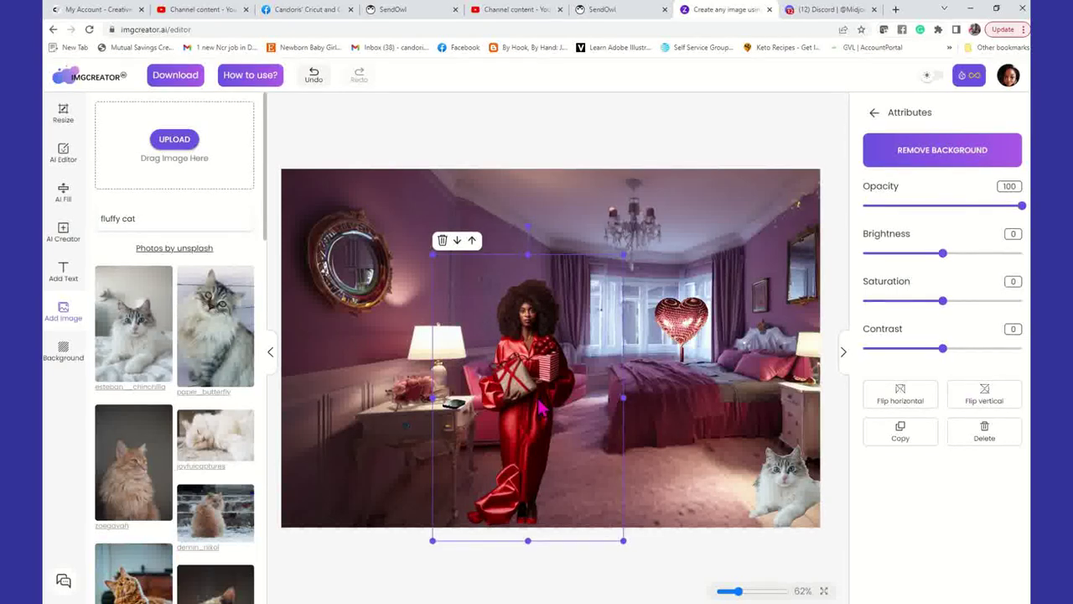
{"action": "left_click", "coordinate": [637, 144]}
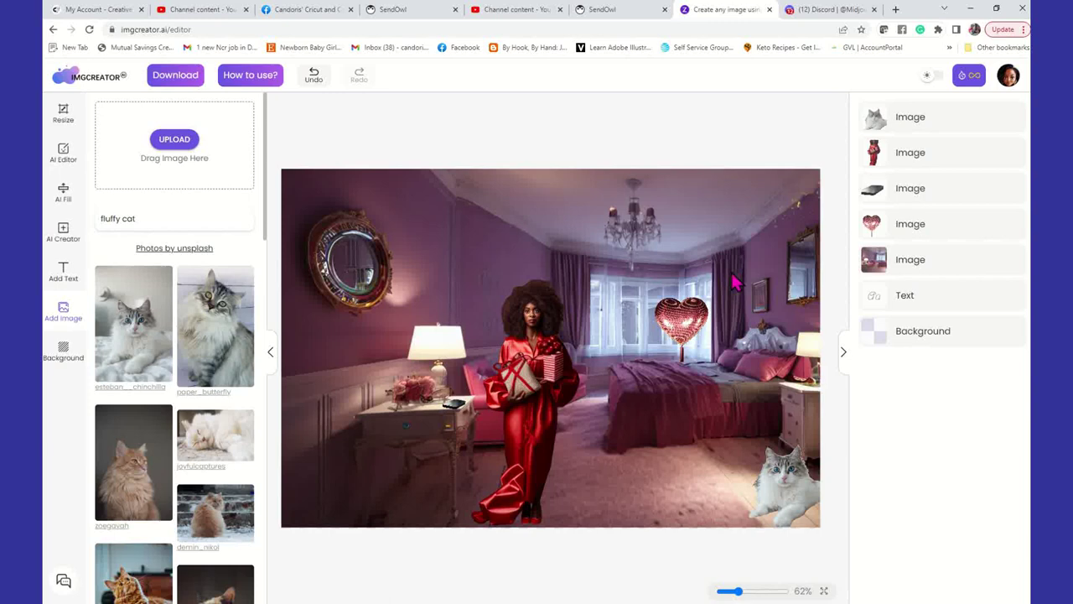
Bring the white text in front of the bedroom picture and move the woman slightly right, clear of the table
{"action": "left_click", "coordinate": [953, 304]}
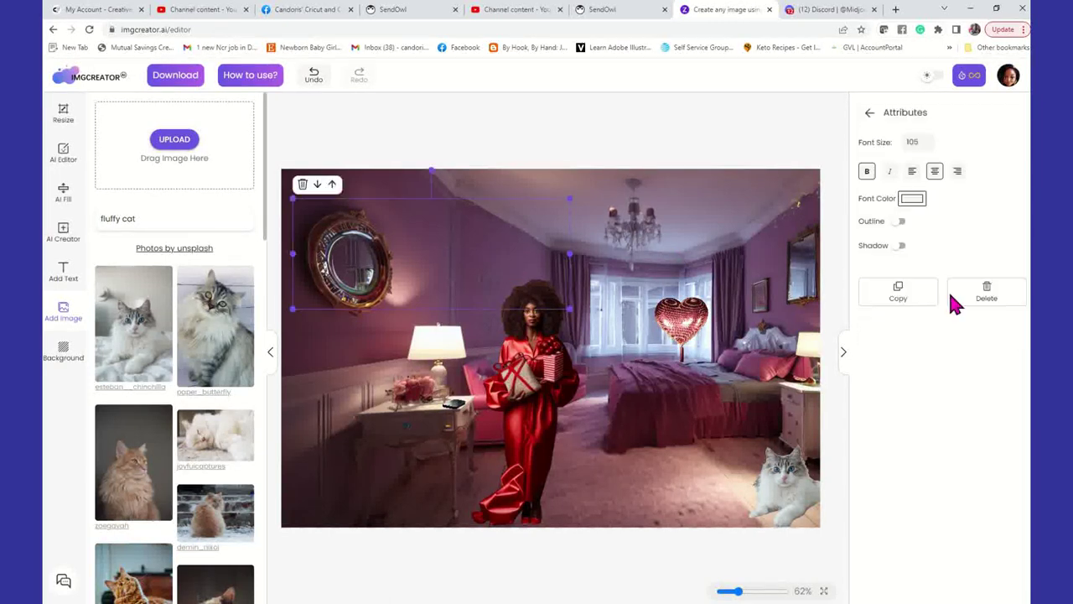
{"action": "left_click", "coordinate": [332, 185]}
{"action": "left_click", "coordinate": [575, 148]}
{"action": "left_click", "coordinate": [474, 279]}
{"action": "left_click_drag", "start_coordinate": [474, 279], "coordinate": [495, 276]}
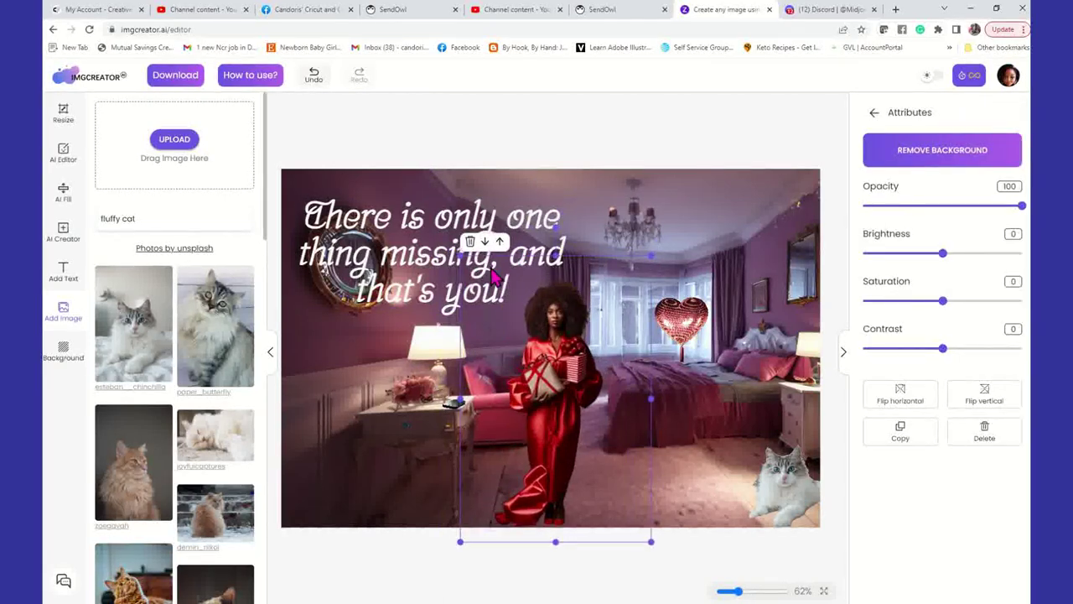
Reduce the "There is only one thing missing, and that's you!" text to font size 78 and position it above the woman's head
{"action": "left_click_drag", "start_coordinate": [499, 220], "coordinate": [530, 199]}
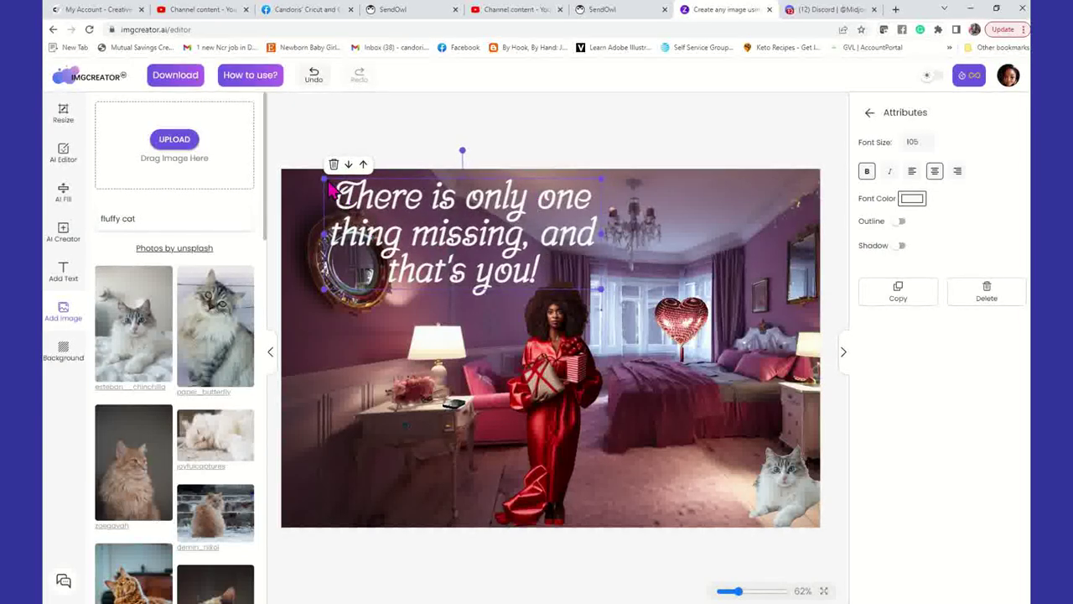
{"action": "left_click_drag", "start_coordinate": [320, 174], "coordinate": [375, 189]}
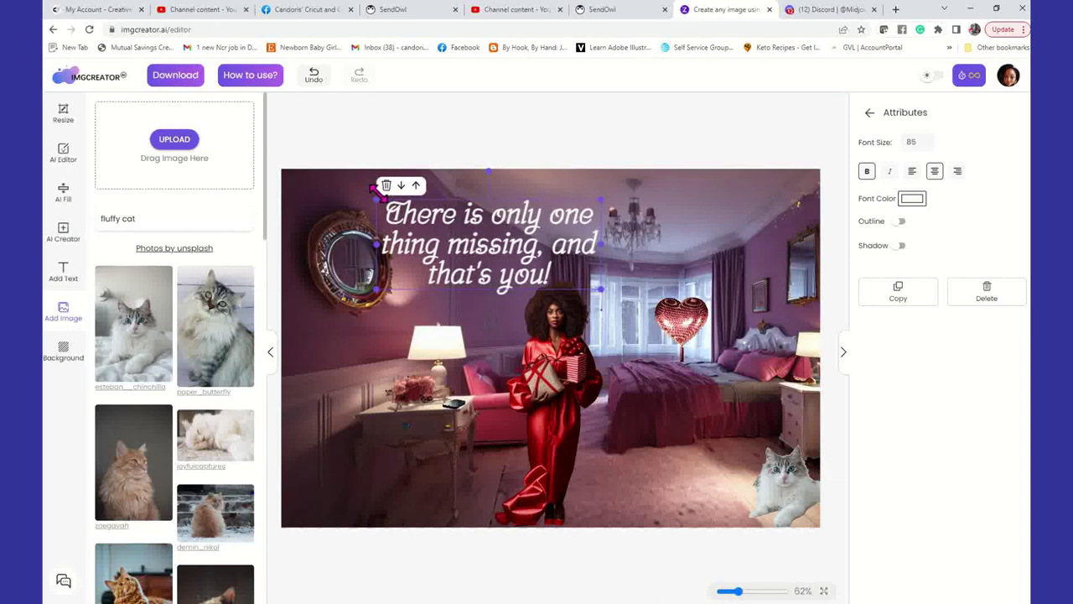
{"action": "left_click_drag", "start_coordinate": [484, 257], "coordinate": [496, 246]}
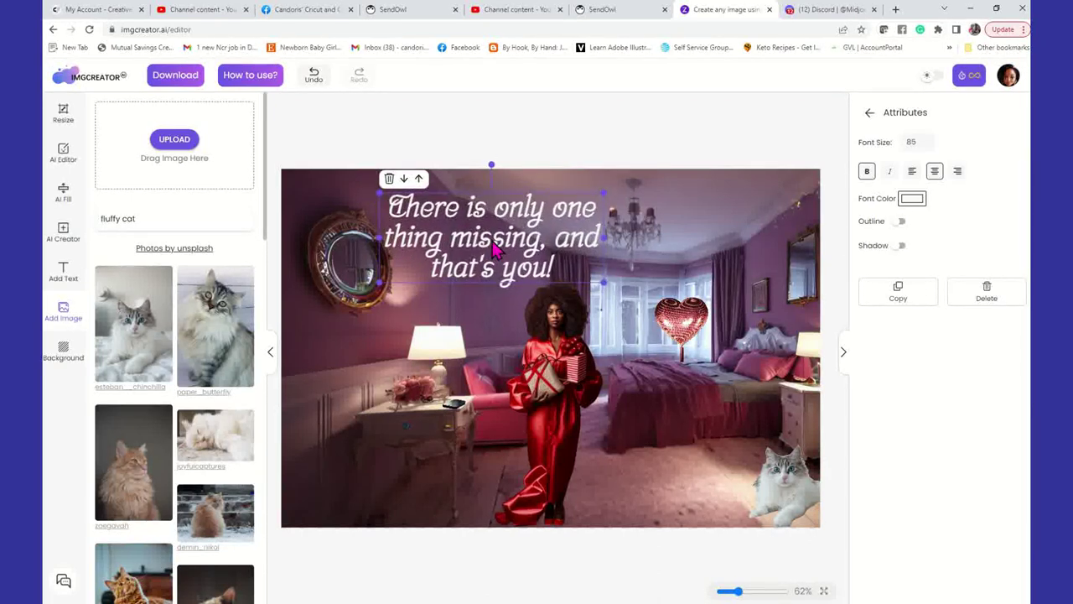
{"action": "left_click_drag", "start_coordinate": [374, 190], "coordinate": [387, 194]}
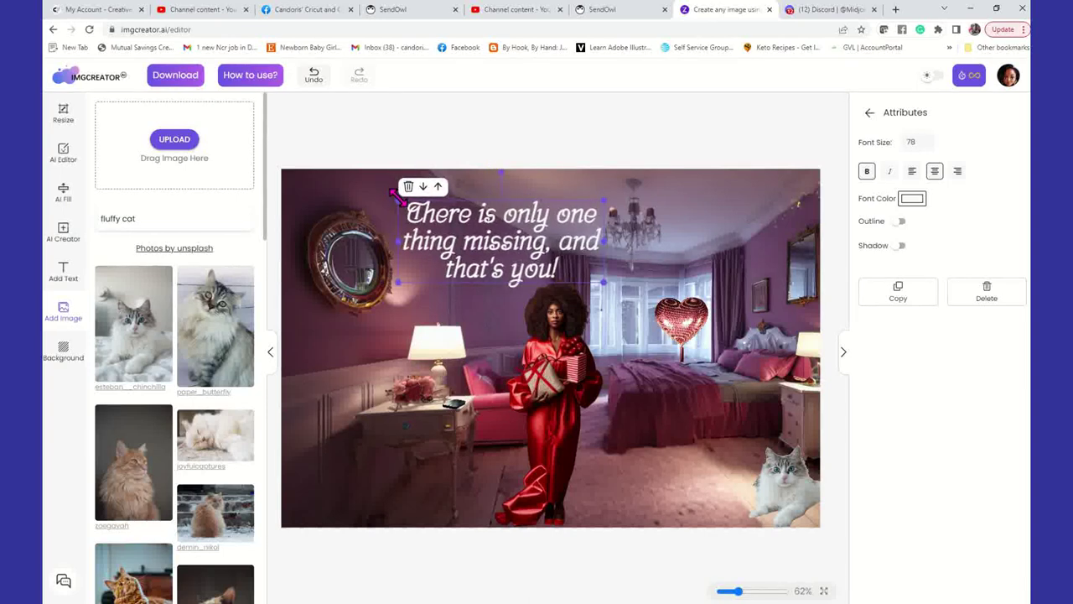
{"action": "left_click_drag", "start_coordinate": [522, 232], "coordinate": [518, 227]}
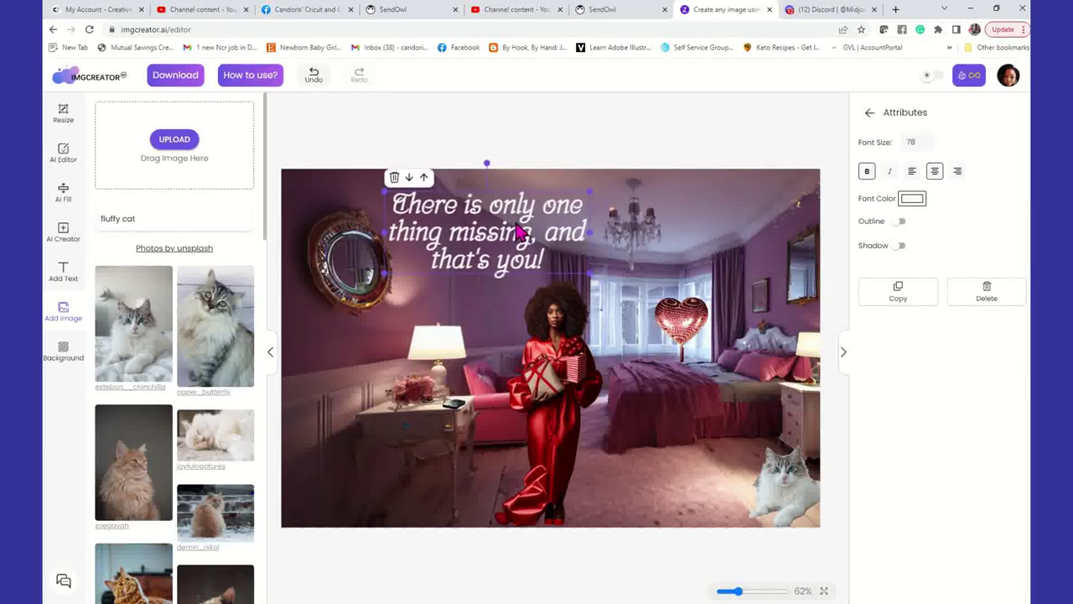
{"action": "left_click", "coordinate": [691, 145]}
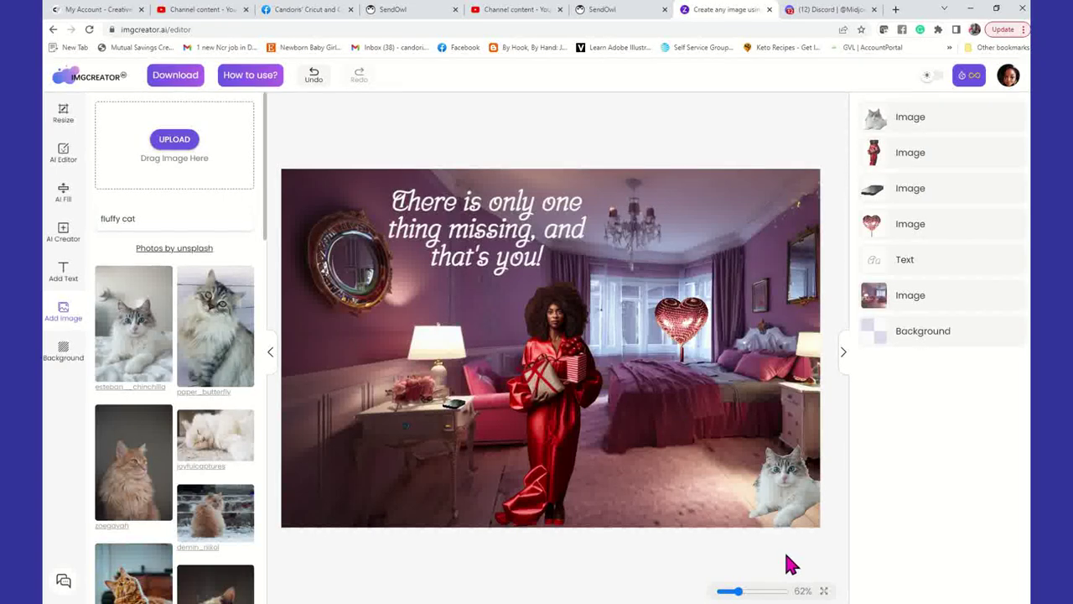
{"action": "left_click", "coordinate": [798, 498]}
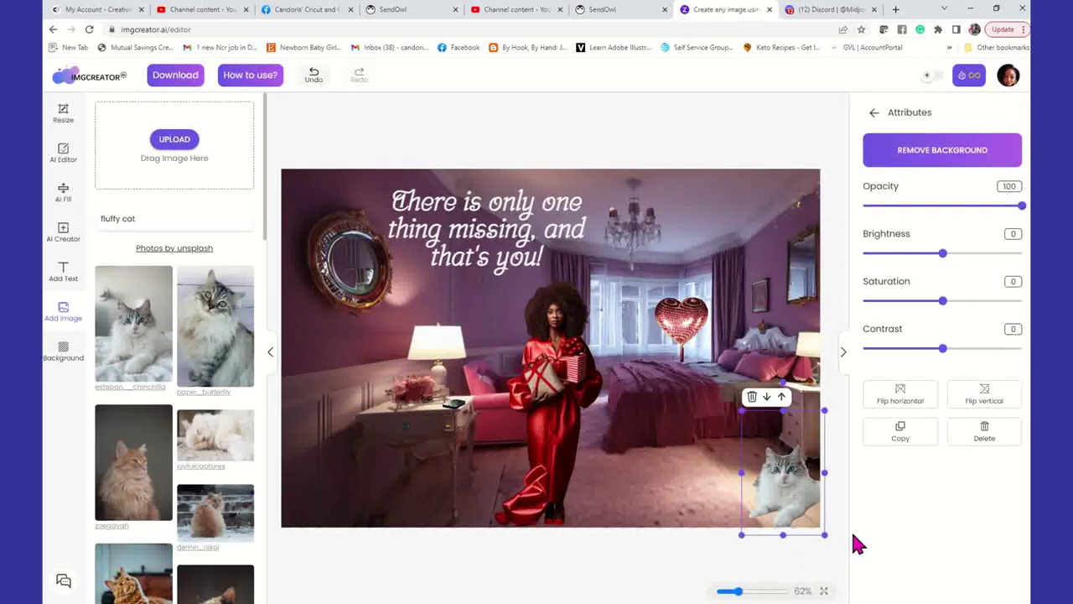
{"action": "left_click", "coordinate": [696, 577]}
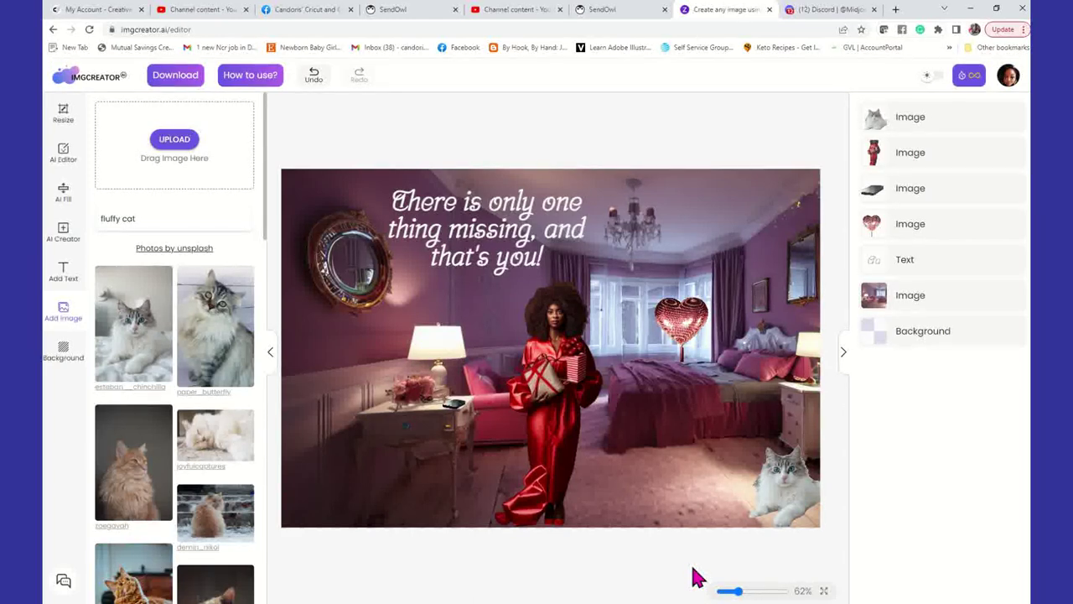
View the ImgCreator account page with its credits, and open the AI Image Editor product page
{"action": "left_click", "coordinate": [1010, 79]}
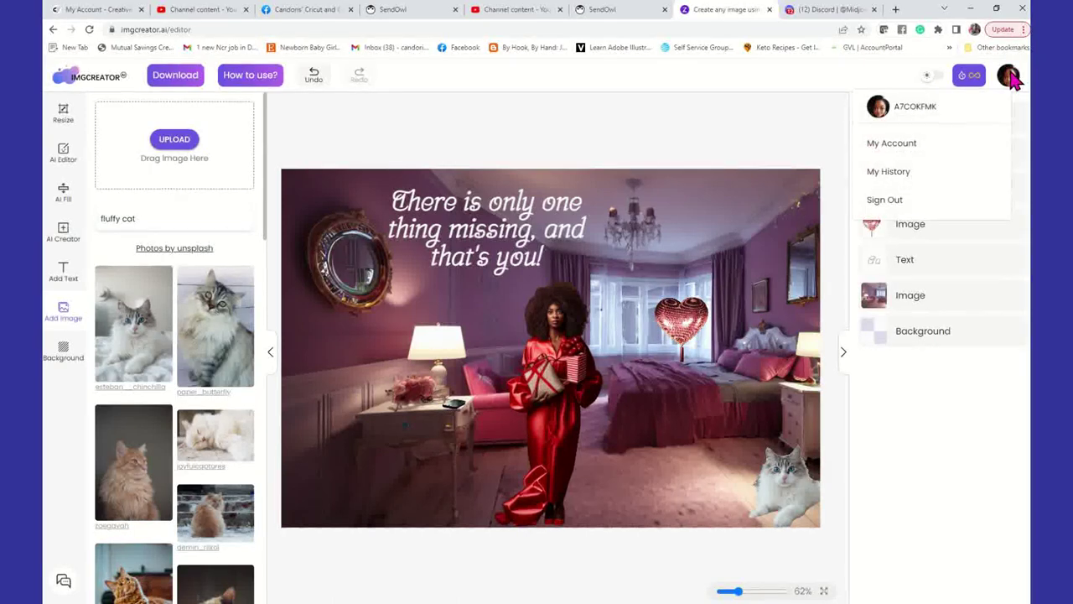
{"action": "mouse_move", "coordinate": [1006, 77]}
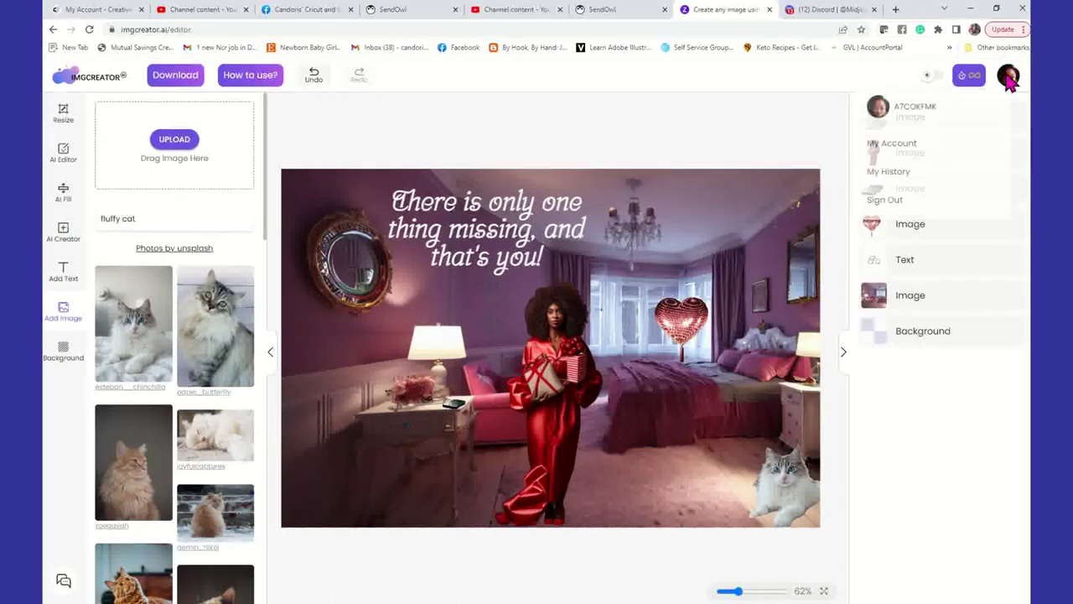
{"action": "left_click", "coordinate": [892, 145]}
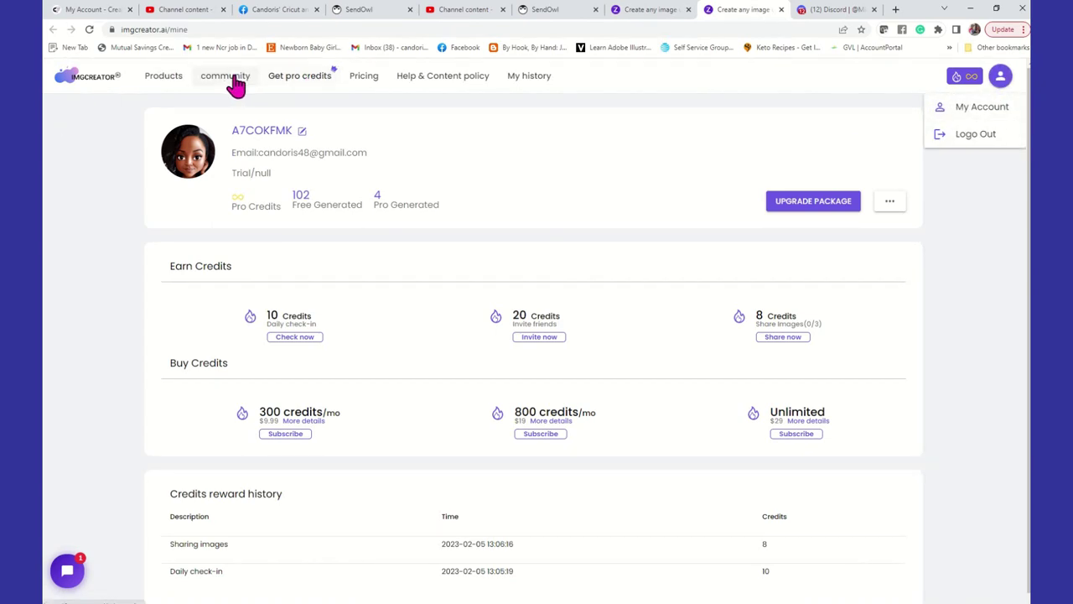
{"action": "mouse_move", "coordinate": [174, 84]}
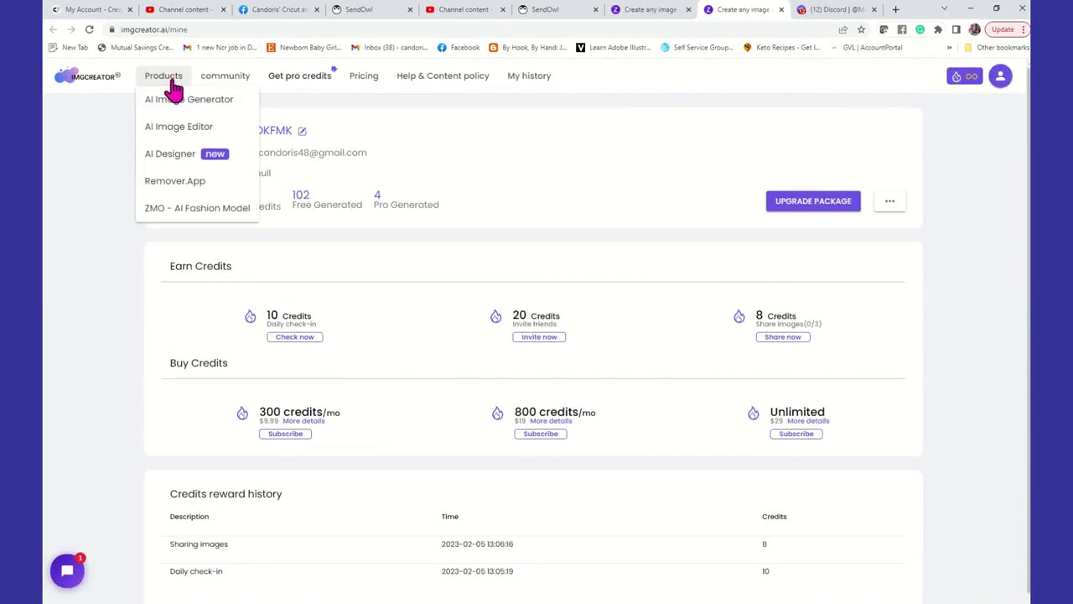
{"action": "left_click", "coordinate": [195, 130]}
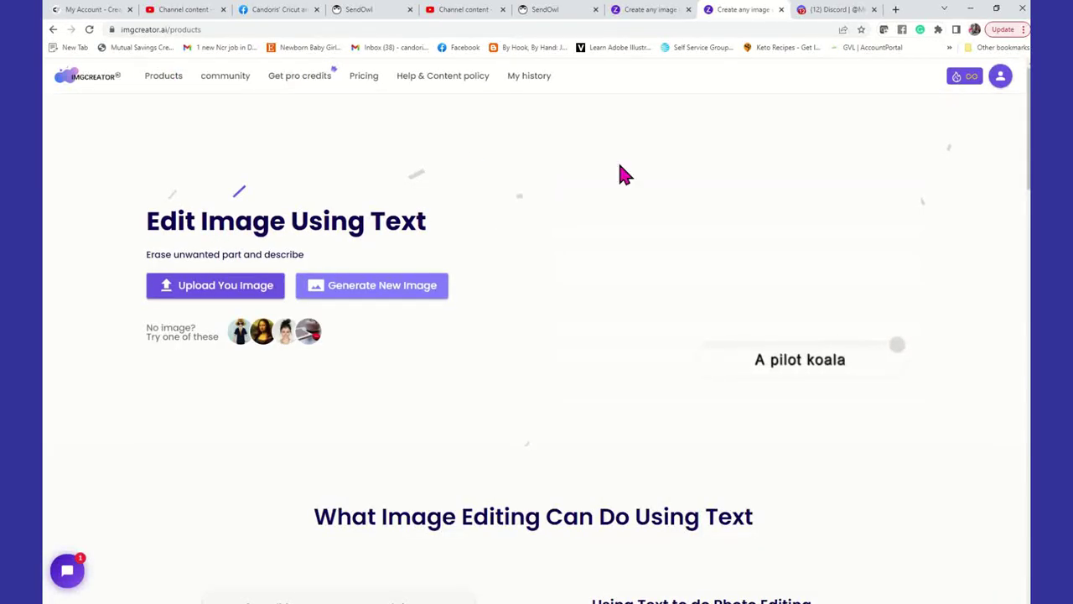
Download the finished purple bedroom scene from the editor and save a copy to the Desktop as 1675658908834.png
{"action": "left_click", "coordinate": [648, 16]}
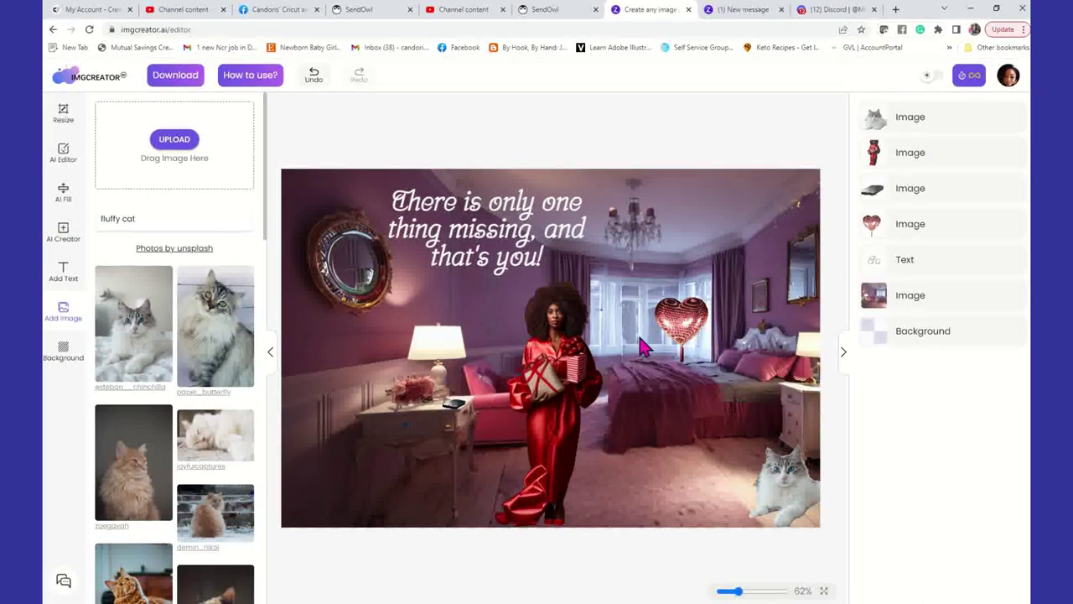
{"action": "left_click", "coordinate": [192, 77]}
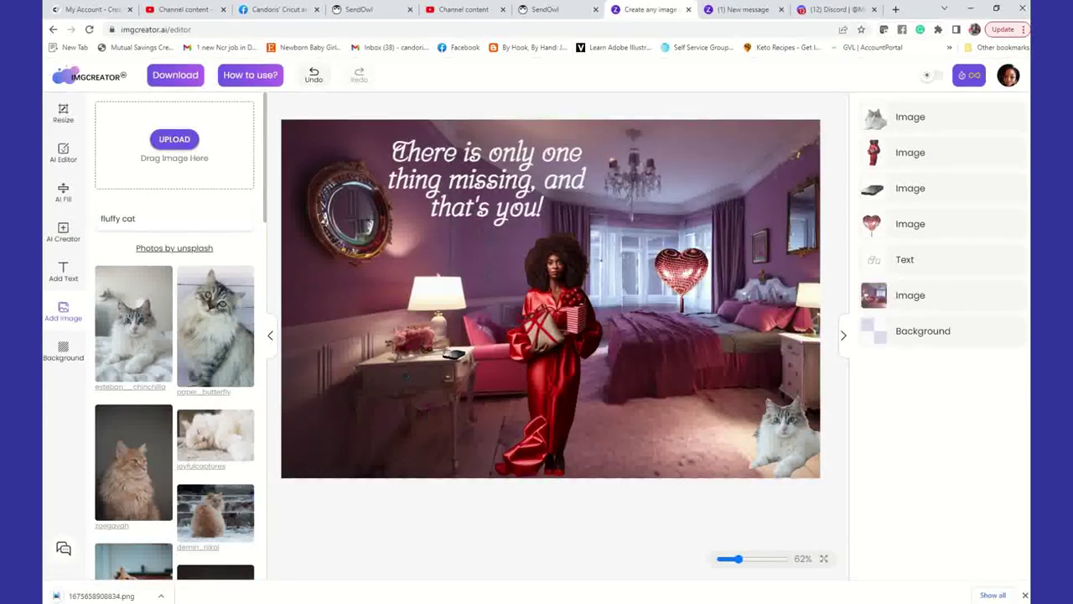
{"action": "left_click", "coordinate": [115, 593]}
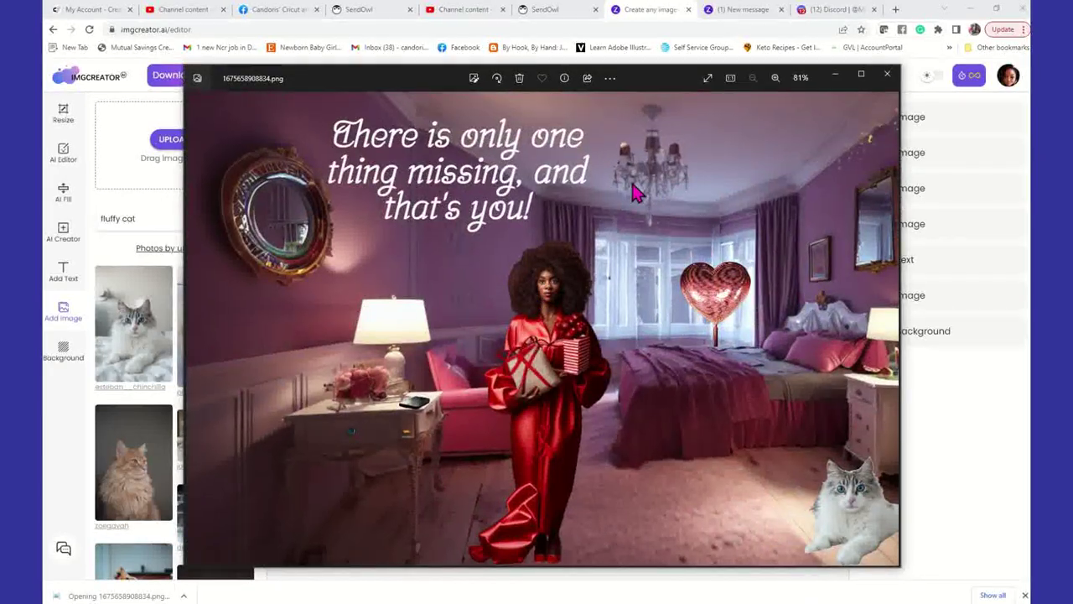
{"action": "right_click", "coordinate": [590, 141]}
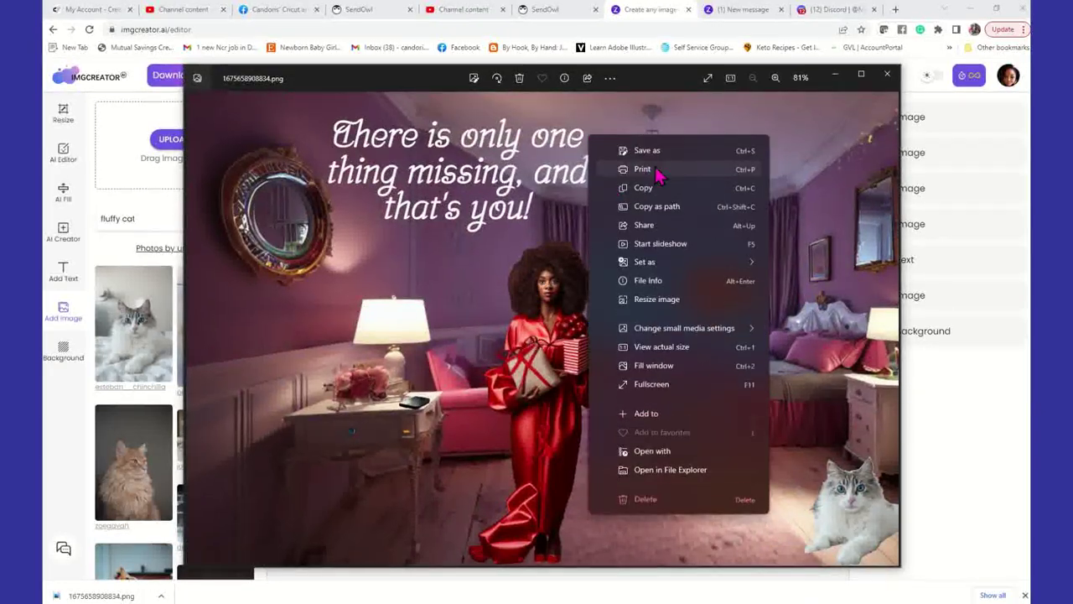
{"action": "left_click", "coordinate": [673, 156]}
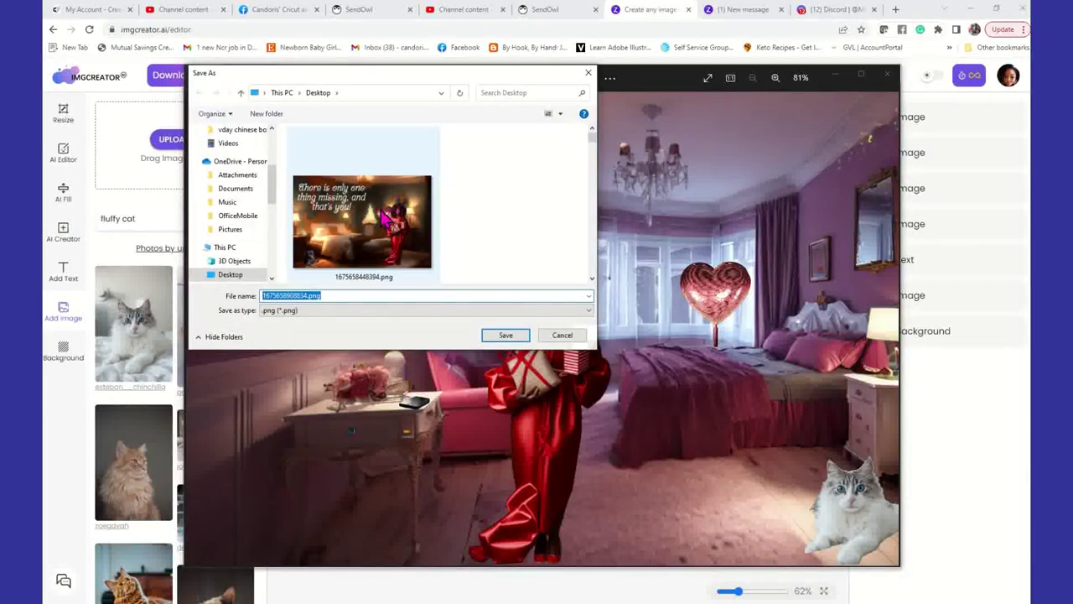
{"action": "left_click", "coordinate": [504, 337]}
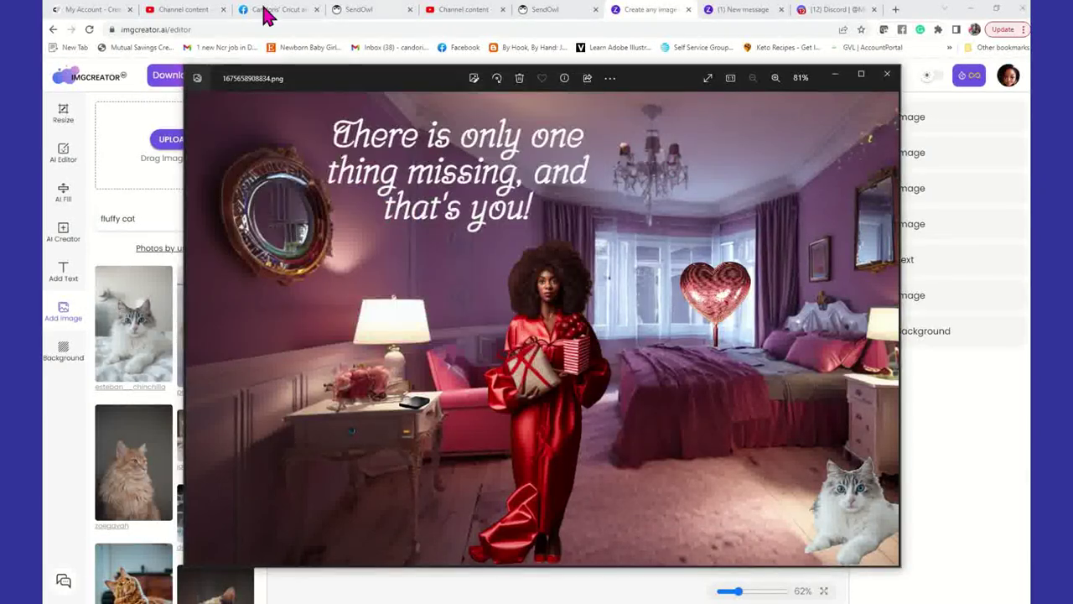
Switch to the Facebook crafters group and publish a new post containing the saved purple bedroom image
{"action": "left_click", "coordinate": [270, 12]}
{"action": "scroll", "coordinate": [520, 419], "scroll_direction": "up", "scroll_amount": 3}
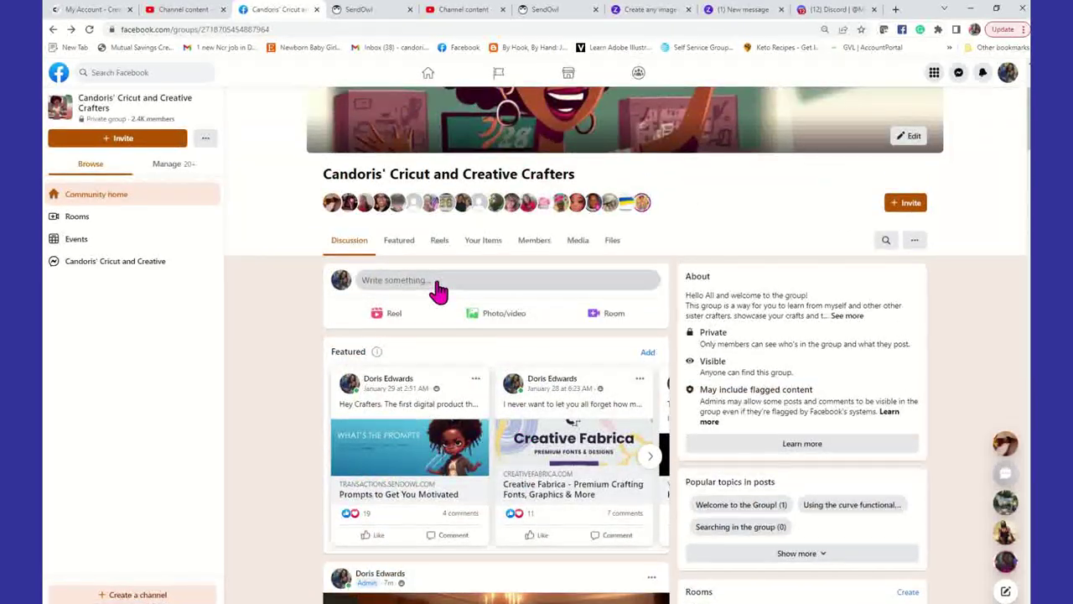
{"action": "left_click", "coordinate": [437, 290]}
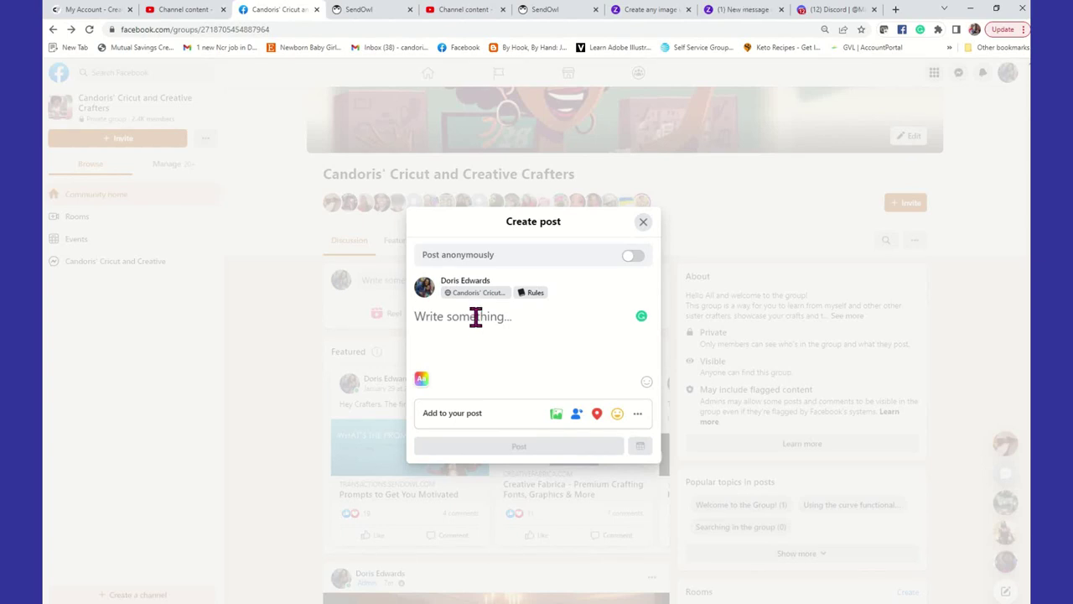
{"action": "left_click", "coordinate": [556, 414]}
{"action": "left_click", "coordinate": [535, 359]}
{"action": "left_click", "coordinate": [236, 108]}
{"action": "left_click", "coordinate": [489, 289]}
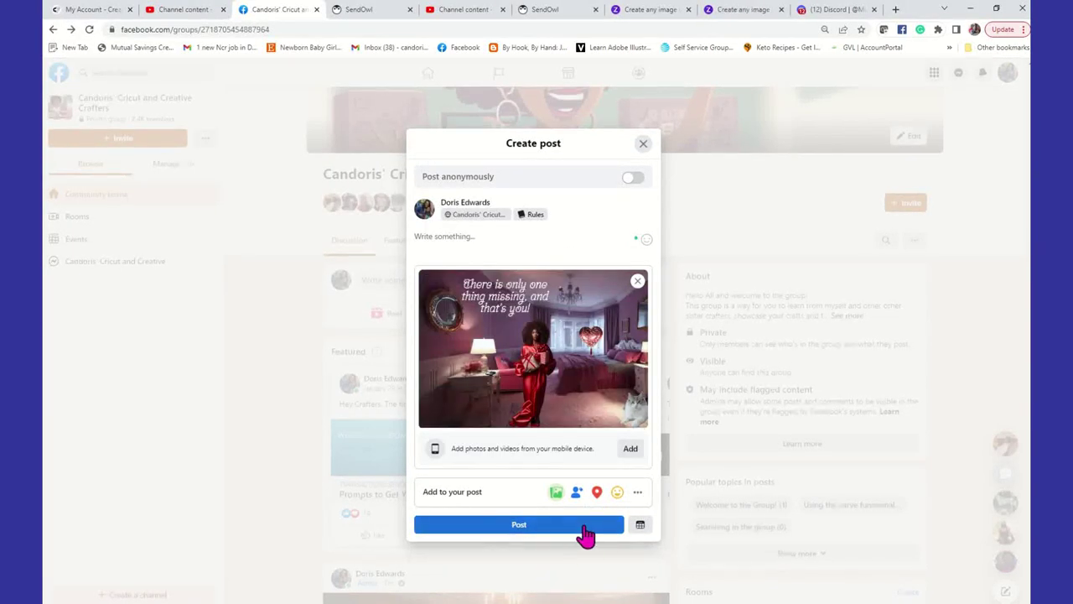
{"action": "left_click", "coordinate": [591, 524]}
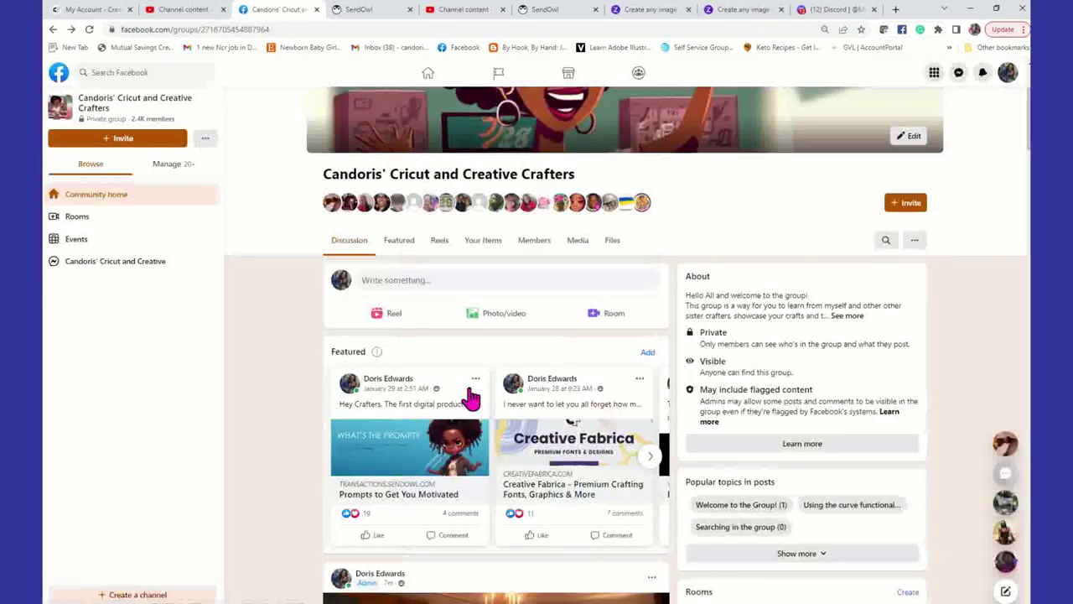
Compare the new purple bedroom post with the earlier Valentine's scenes in the group feed, viewing the woman's golden bedroom version enlarged
{"action": "scroll", "coordinate": [469, 399], "scroll_direction": "down", "scroll_amount": 5}
{"action": "scroll", "coordinate": [504, 403], "scroll_direction": "down", "scroll_amount": 2}
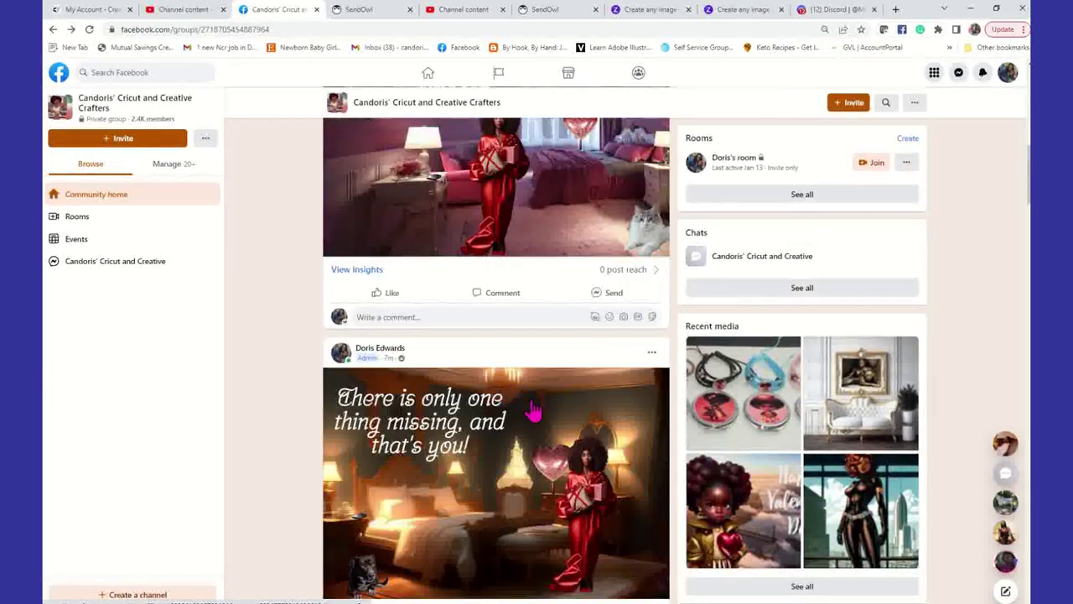
{"action": "left_click", "coordinate": [597, 450]}
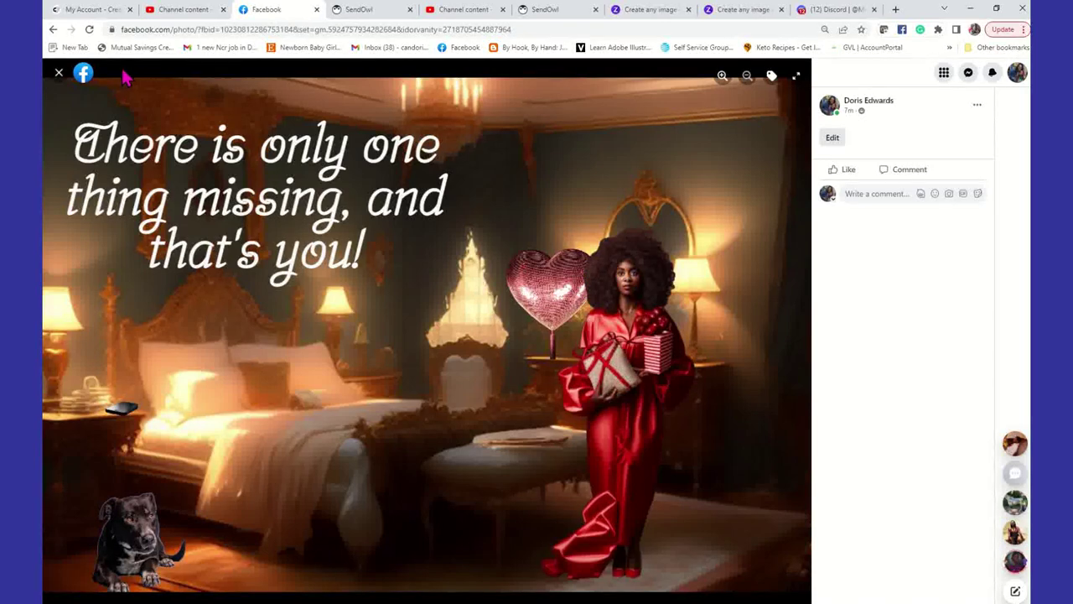
{"action": "left_click", "coordinate": [58, 75]}
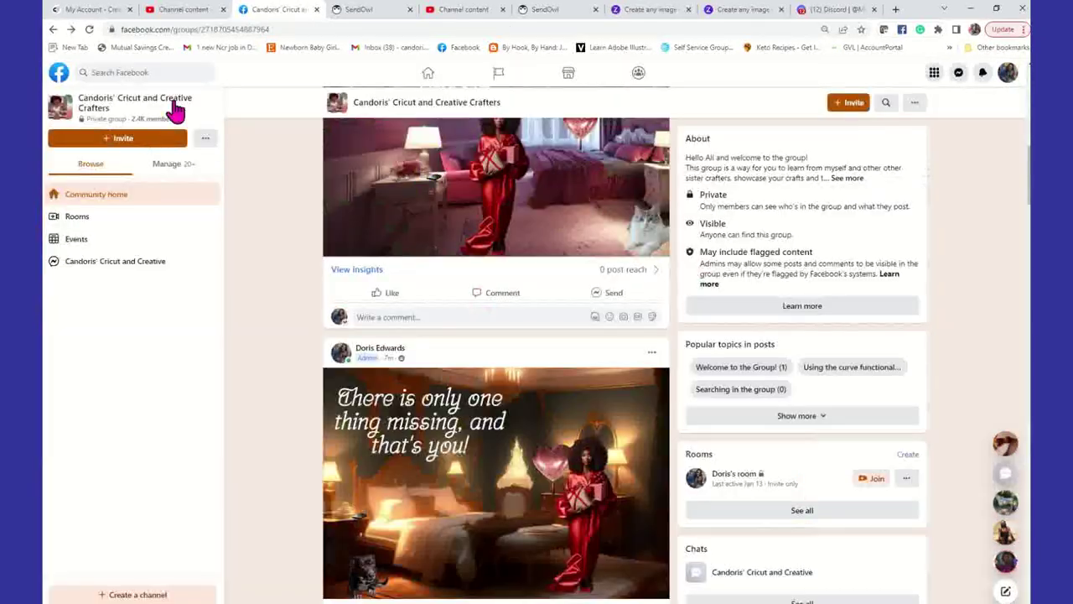
{"action": "scroll", "coordinate": [516, 321], "scroll_direction": "down", "scroll_amount": 3}
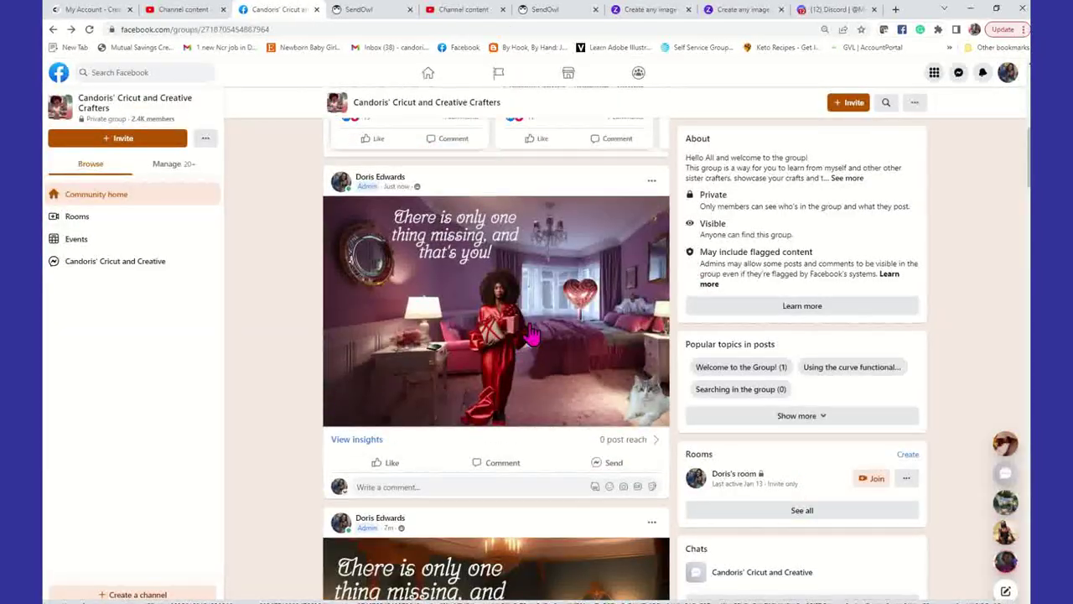
{"action": "scroll", "coordinate": [530, 321], "scroll_direction": "down", "scroll_amount": 3}
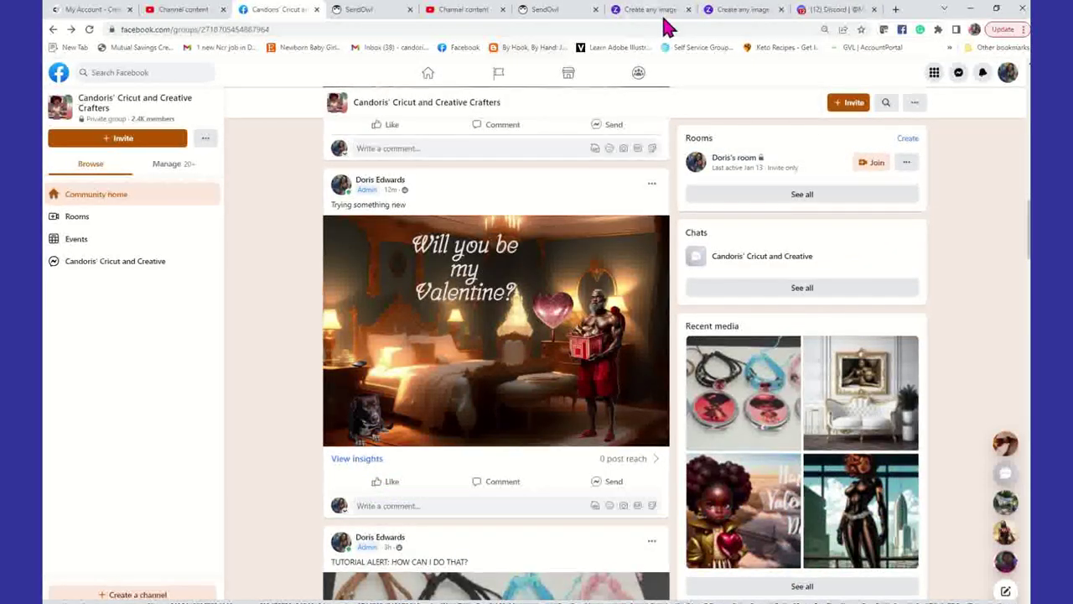
Back in the ImgCreator editor, try AI Fill with the prompt "a cat" on a small floor area between the woman and the white cat
{"action": "left_click", "coordinate": [743, 10]}
{"action": "left_click", "coordinate": [637, 10]}
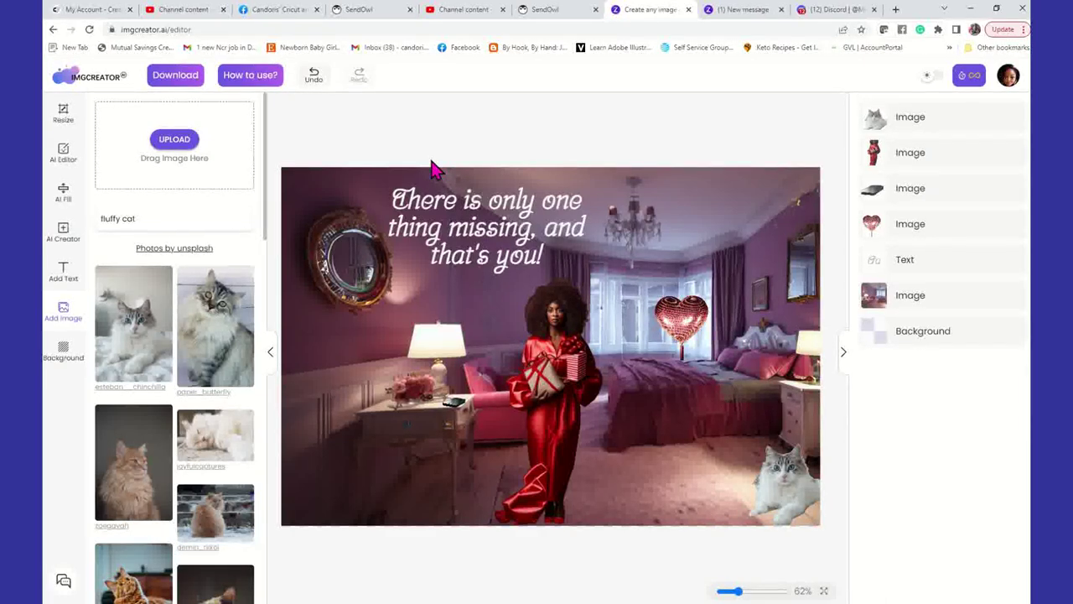
{"action": "left_click", "coordinate": [63, 193]}
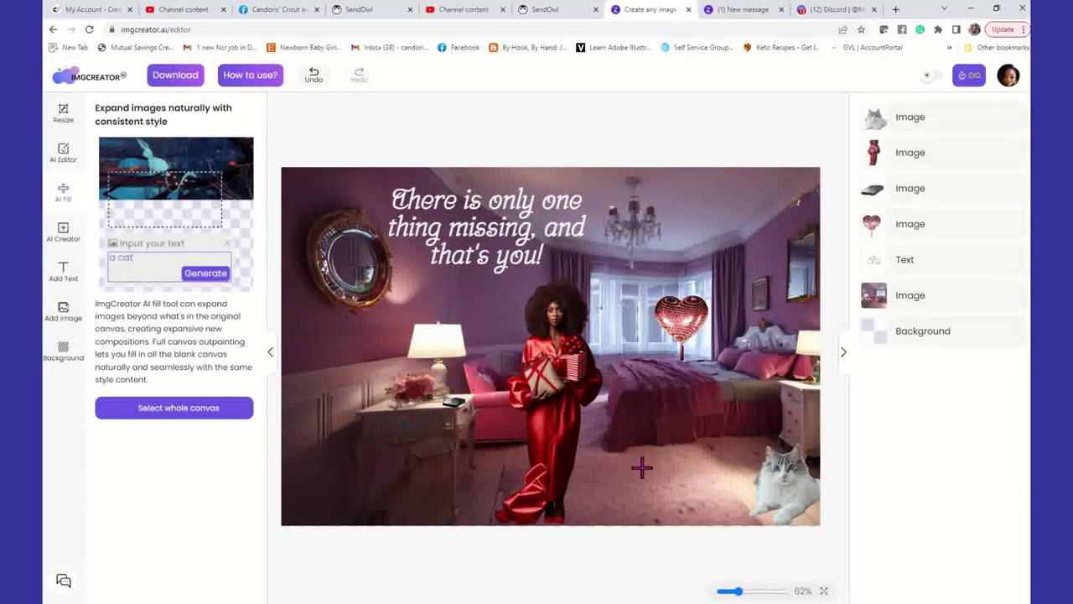
{"action": "left_click_drag", "start_coordinate": [623, 453], "coordinate": [701, 498]}
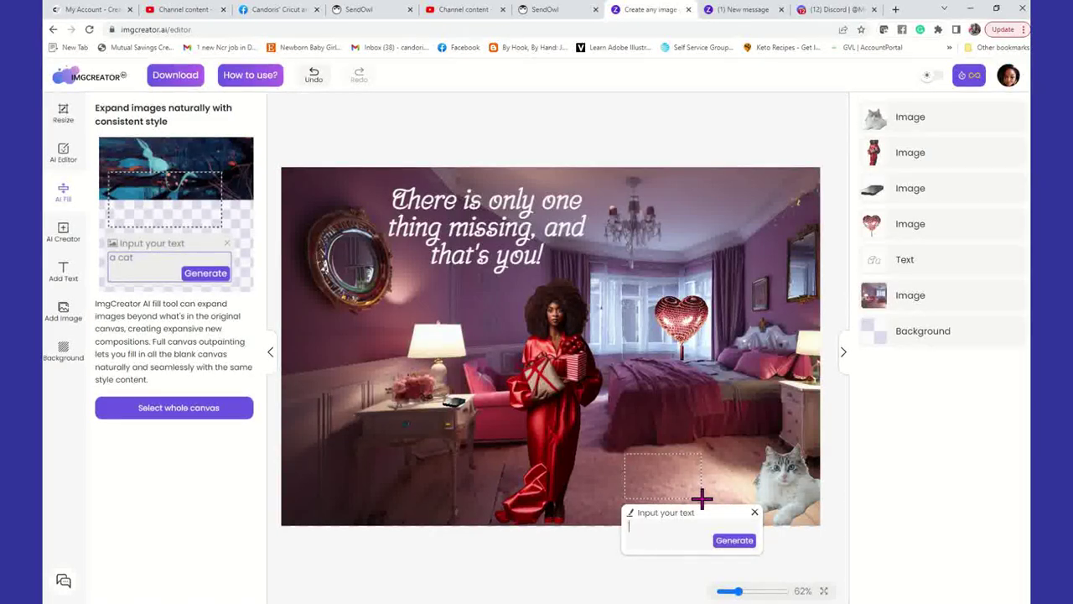
{"action": "type", "text": "a cat"}
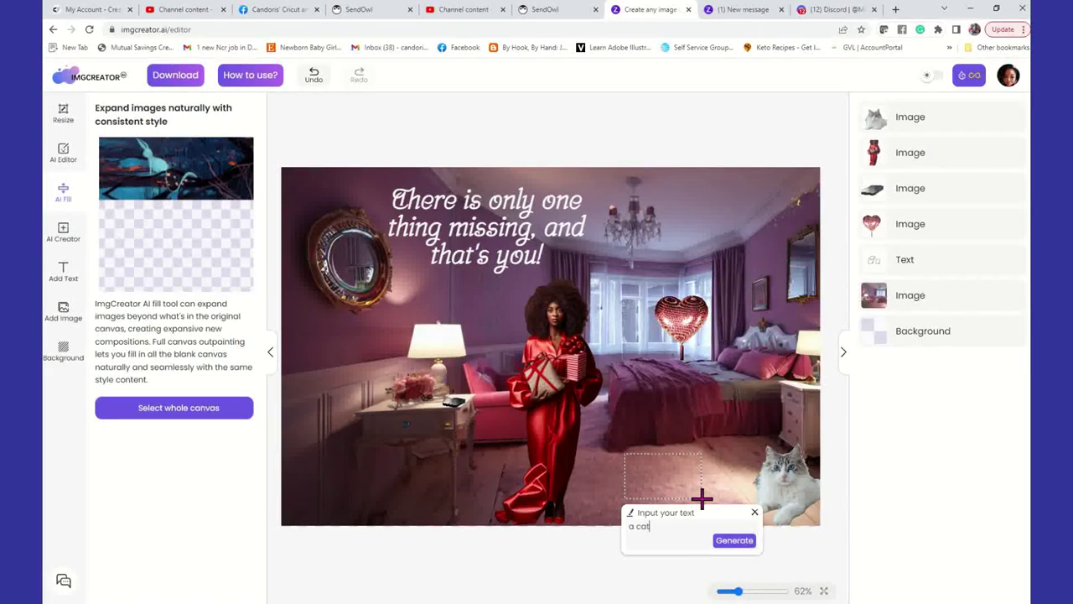
{"action": "left_click", "coordinate": [738, 540]}
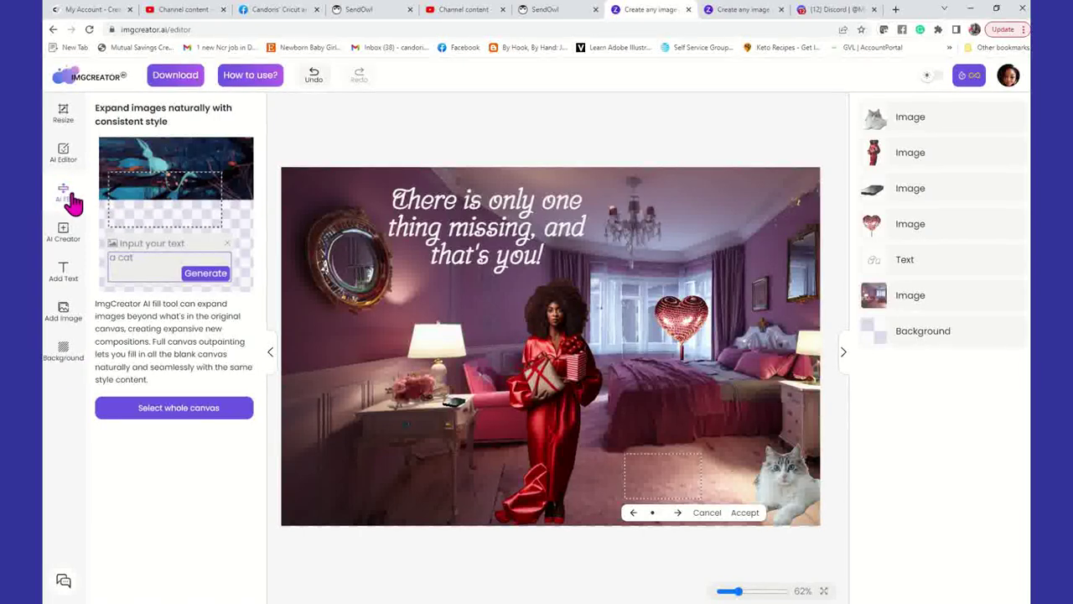
{"action": "left_click", "coordinate": [709, 514]}
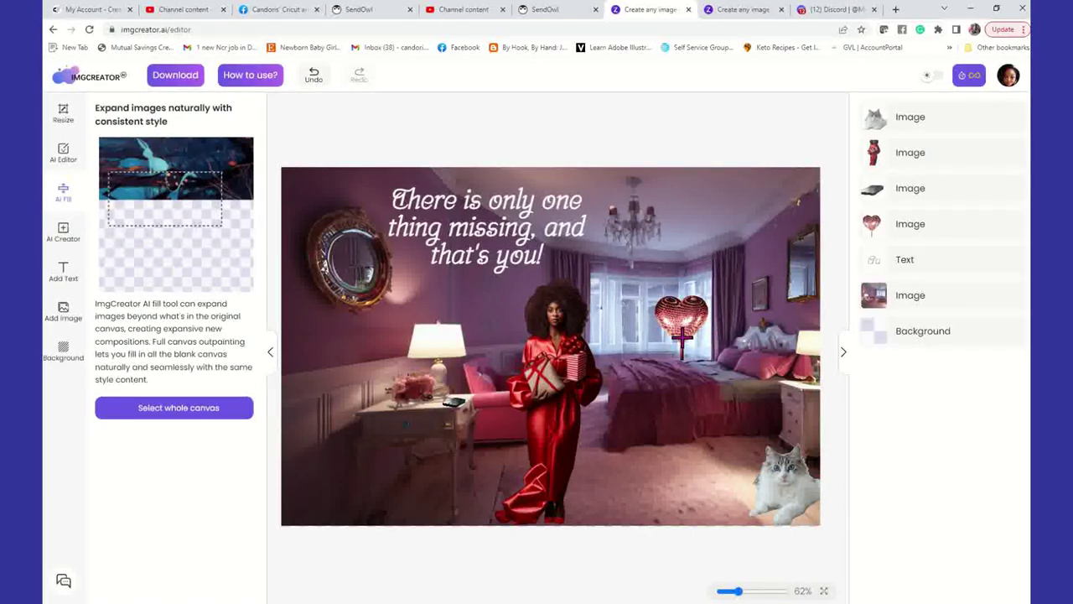
{"action": "key", "text": "Escape"}
{"action": "left_click", "coordinate": [164, 201]}
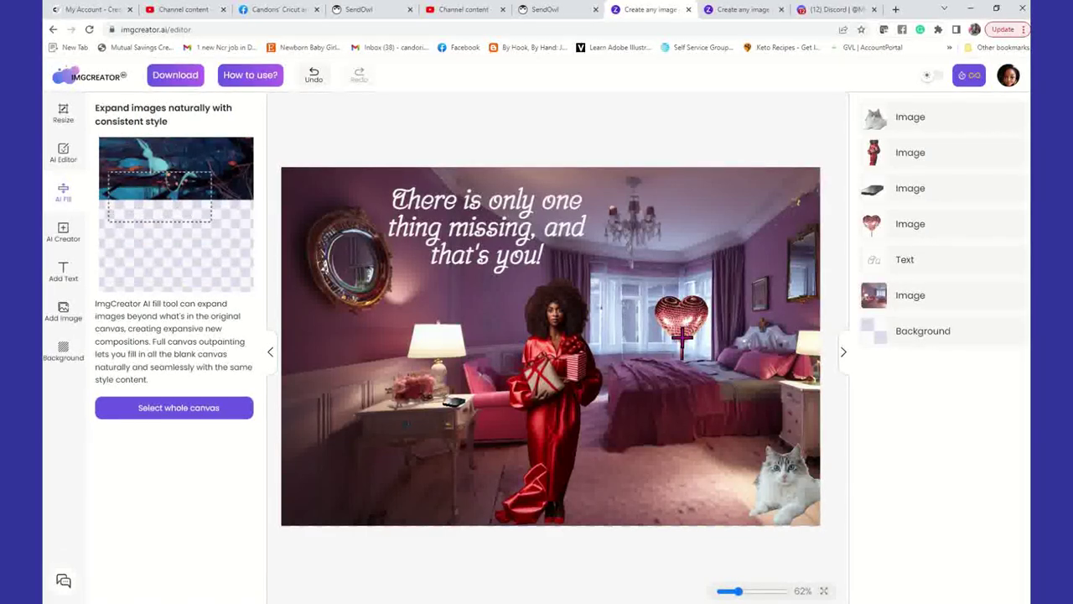
{"action": "left_click", "coordinate": [731, 104]}
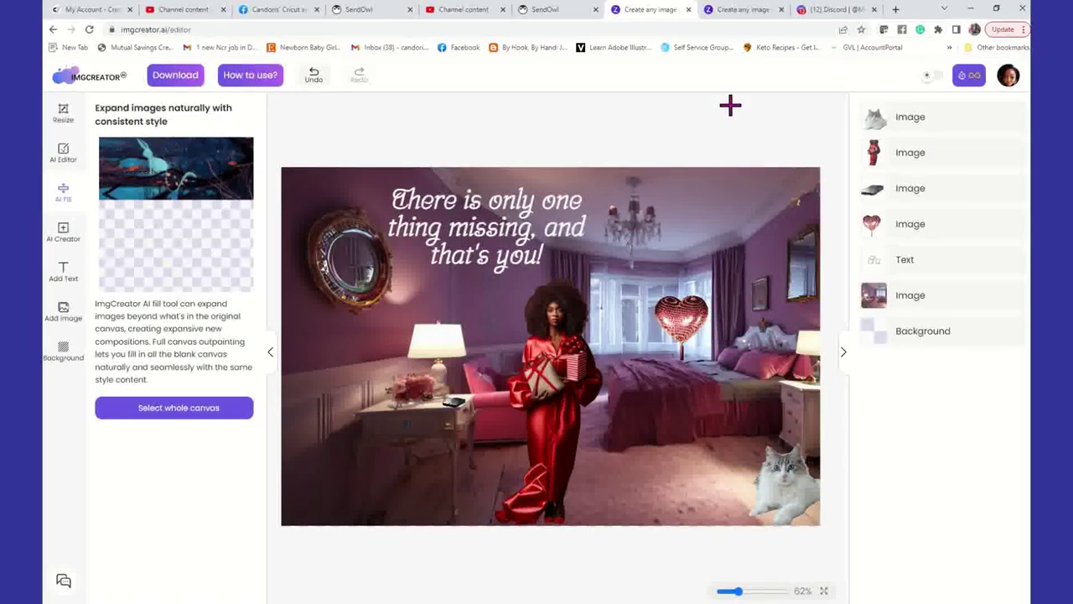